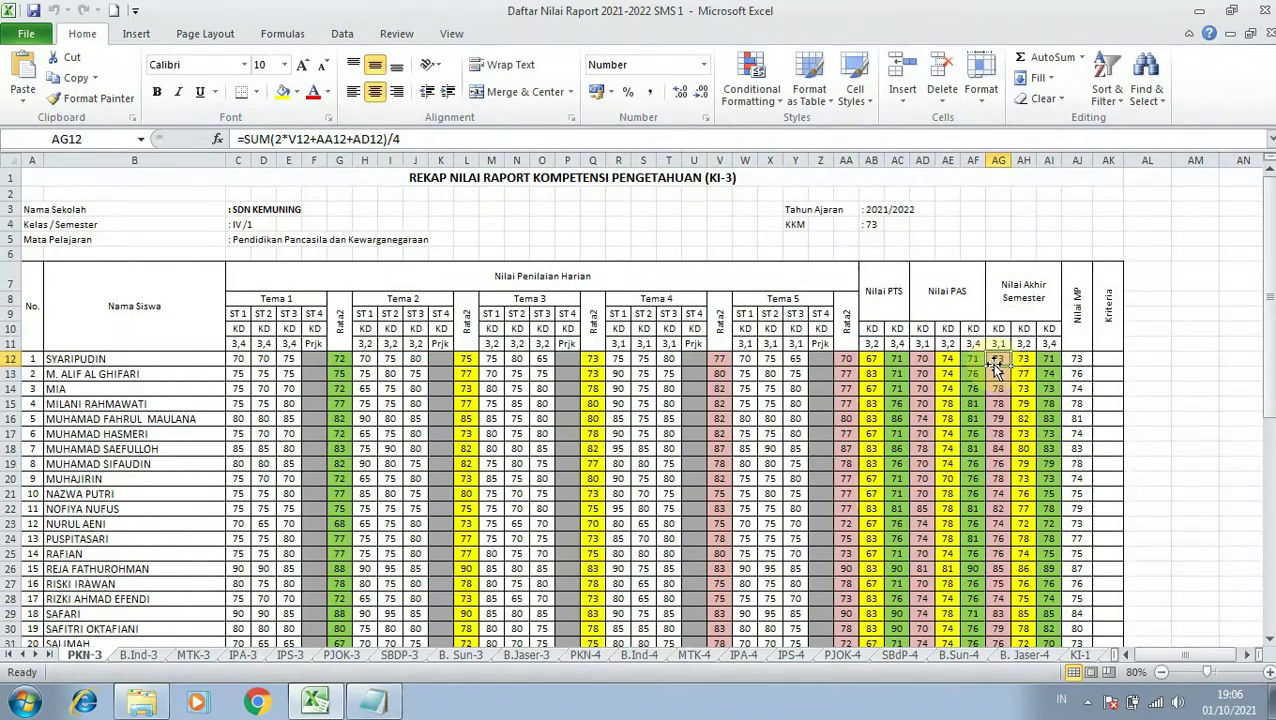
Delete and restore the AG12 formula, then open the report workbook with links updated and content enabled.
key("Delete")
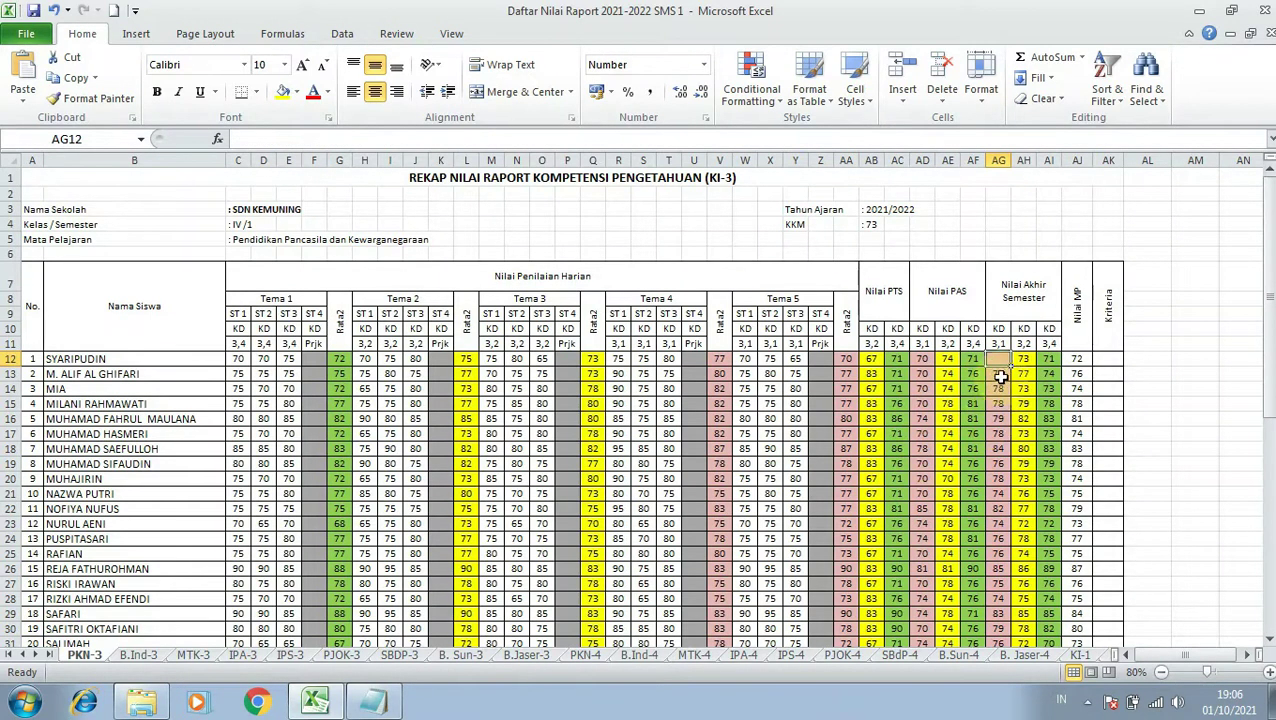
left_click(1000, 375)
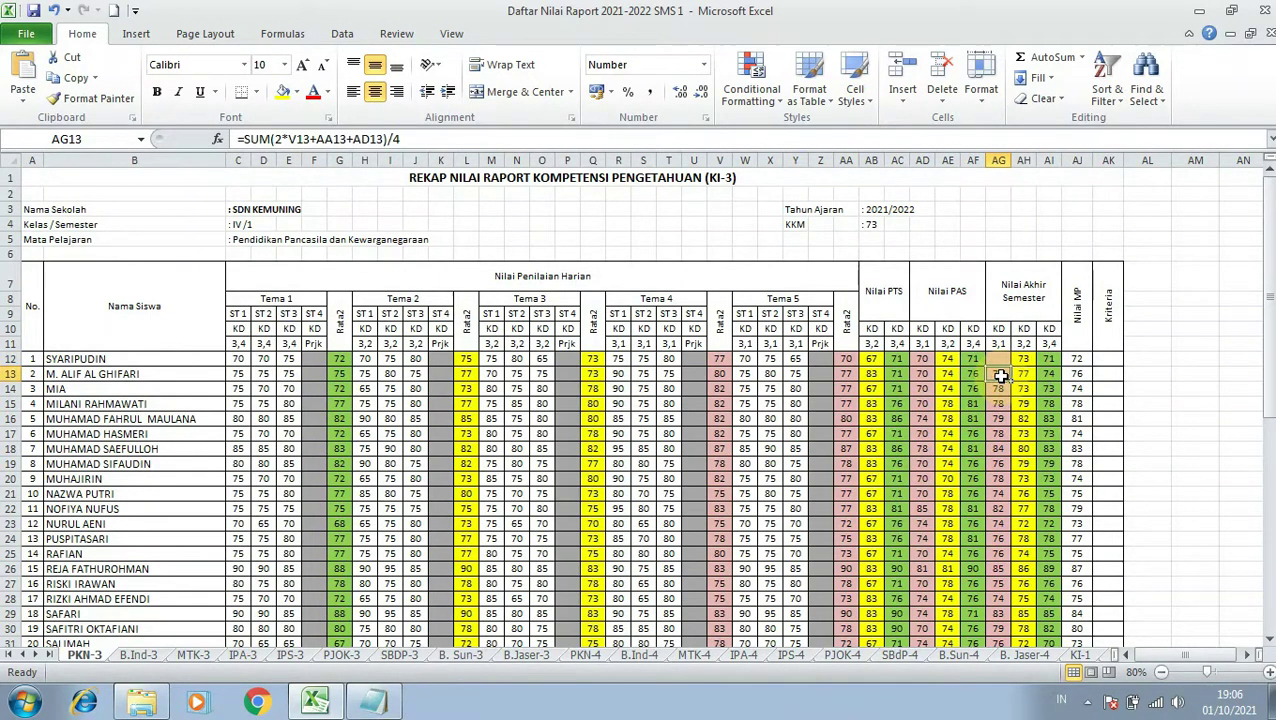
key("ctrl+z")
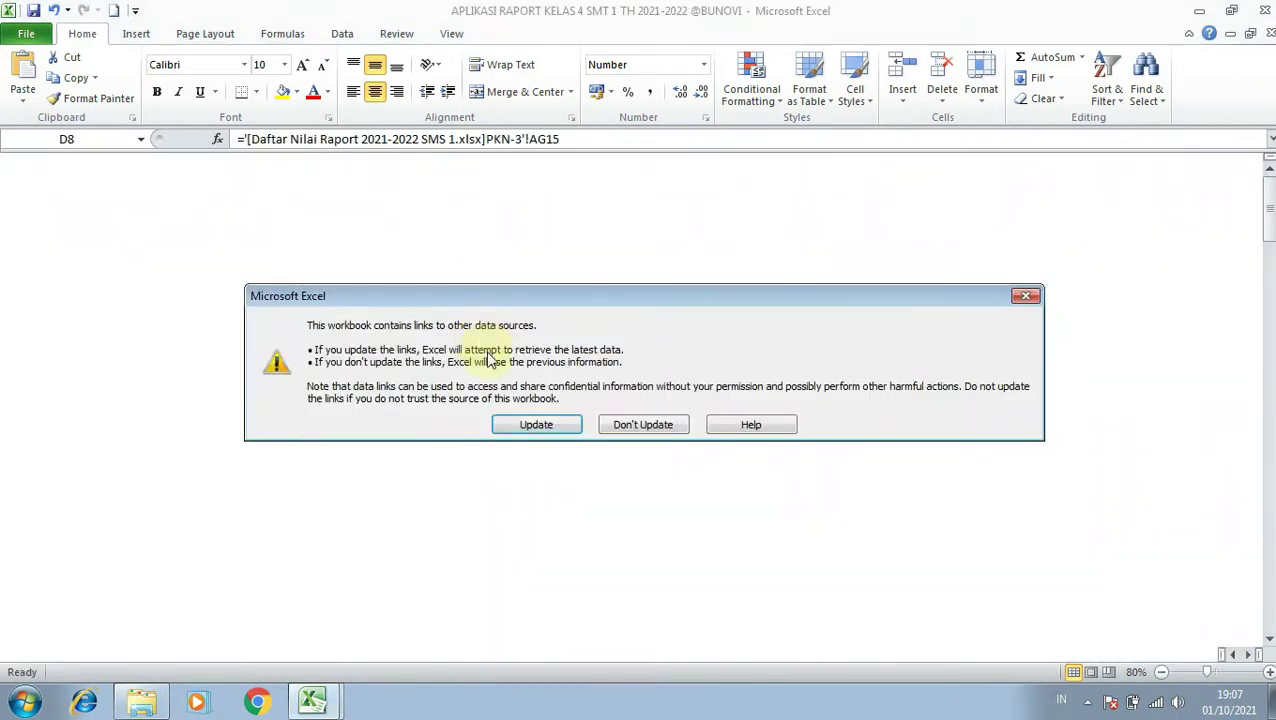
left_click(536, 424)
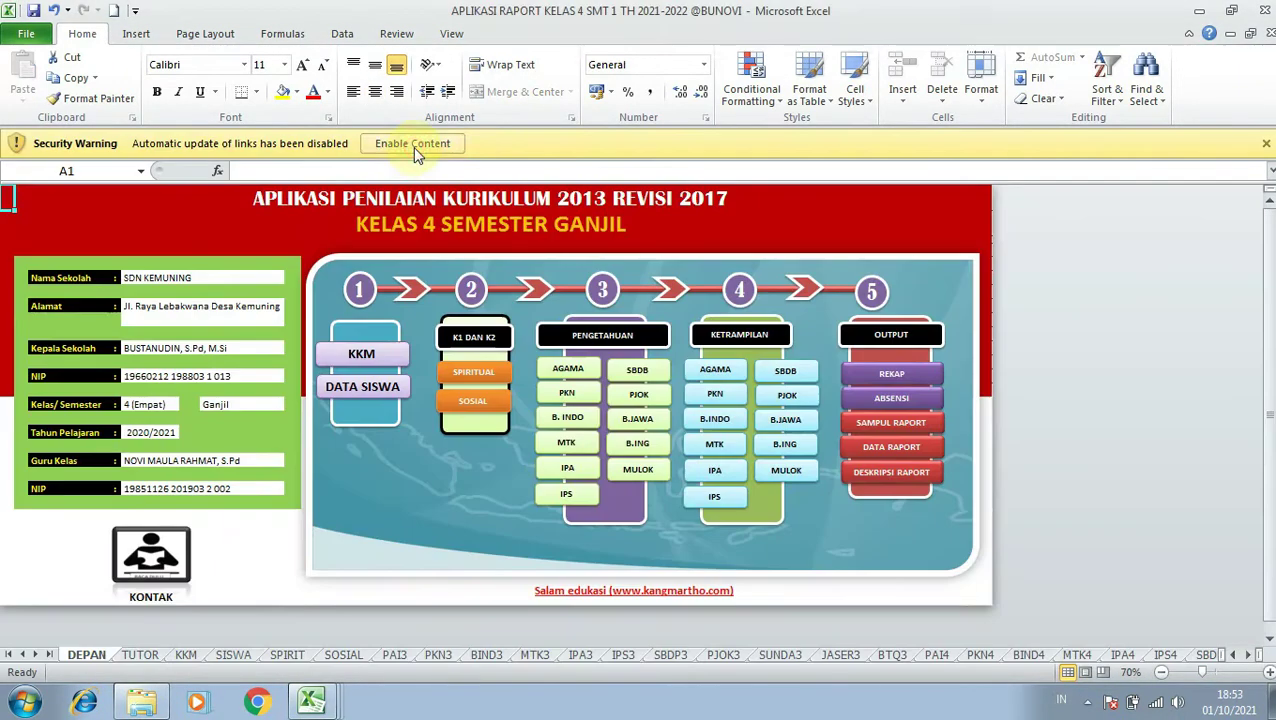
left_click(413, 145)
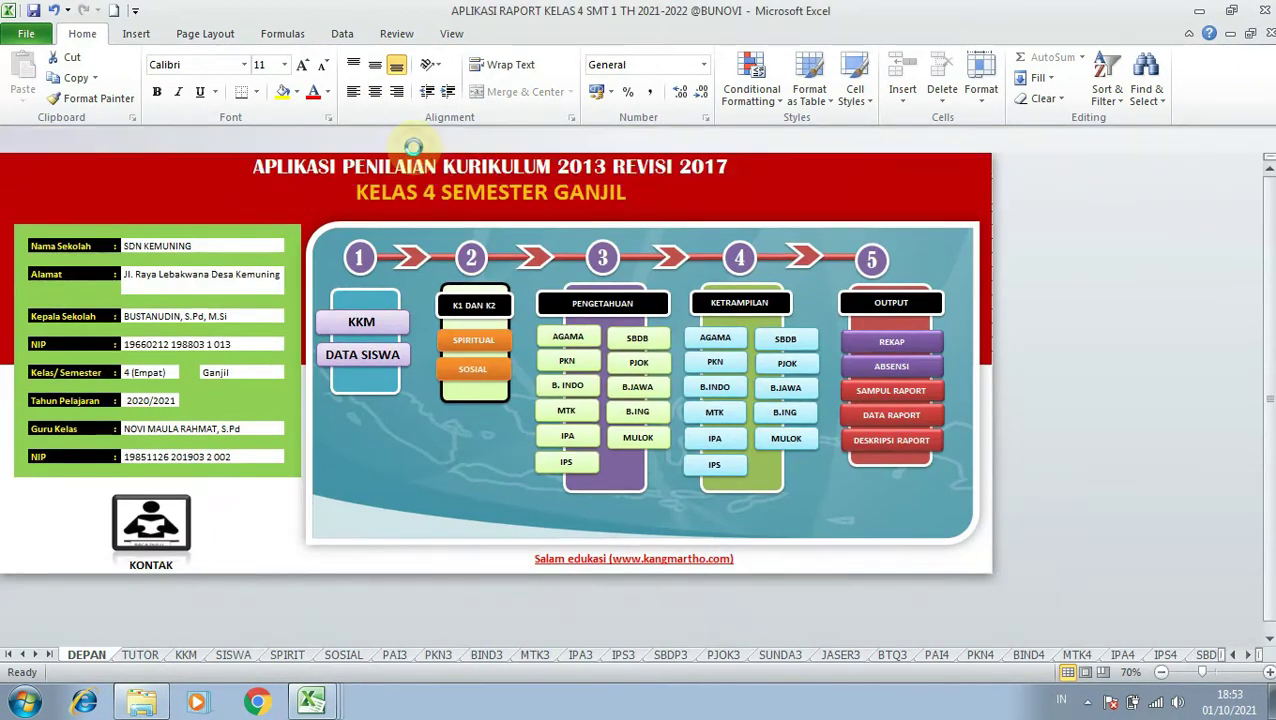
Dismiss the links warning and close Excel back to the Windows desktop.
left_click(590, 410)
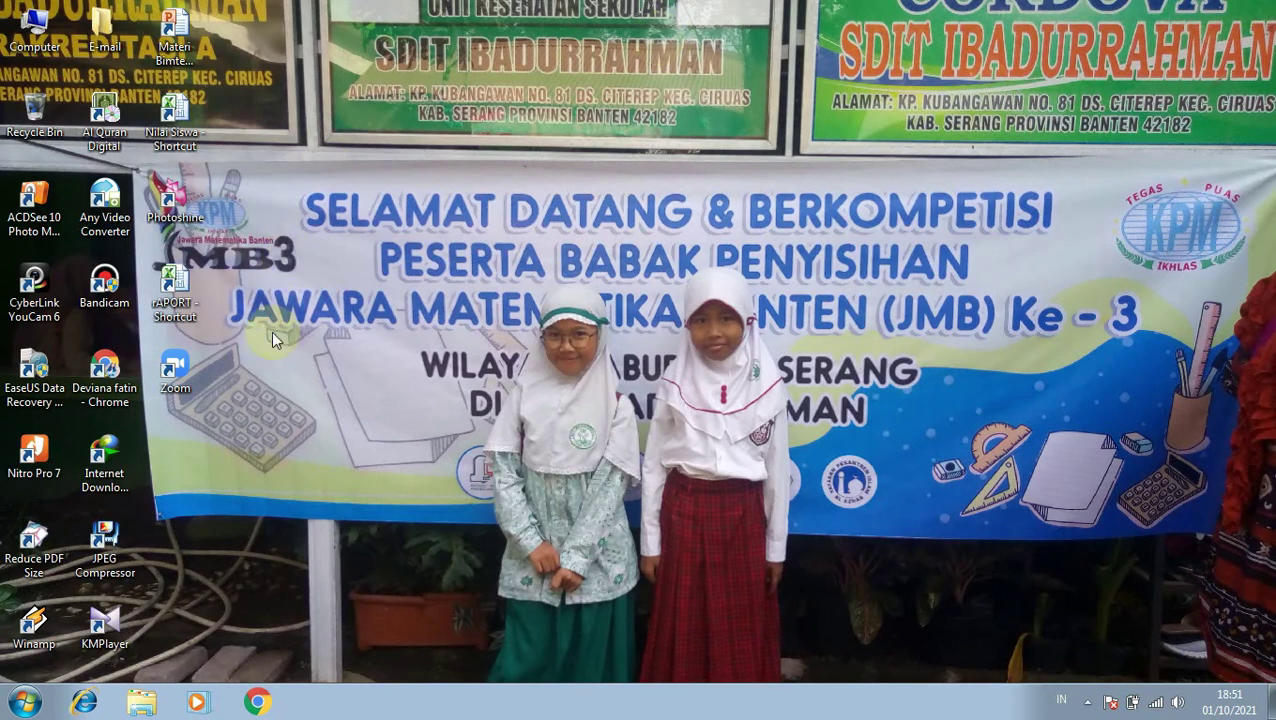
Open 'Daftar Nilai Raport 2021-2022 SMS 1' from the Documents > Riquest folder.
left_click(132, 708)
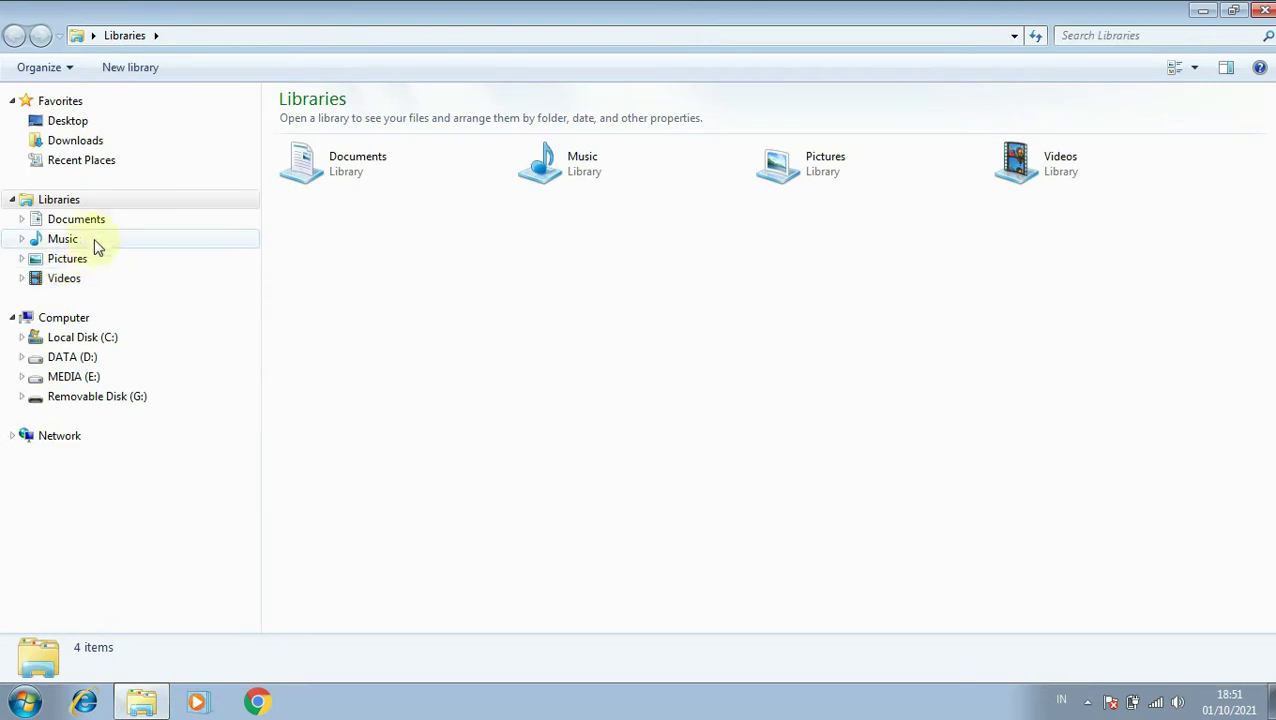
left_click(95, 237)
left_click(100, 224)
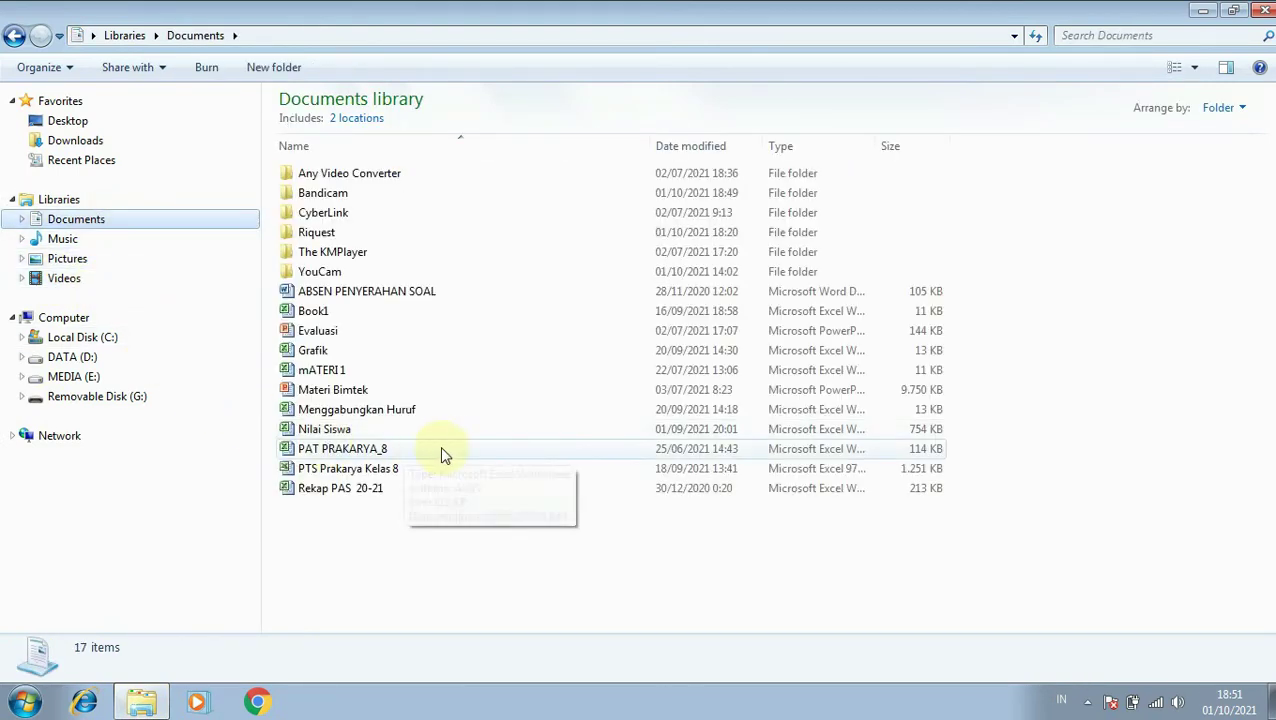
double_click(322, 238)
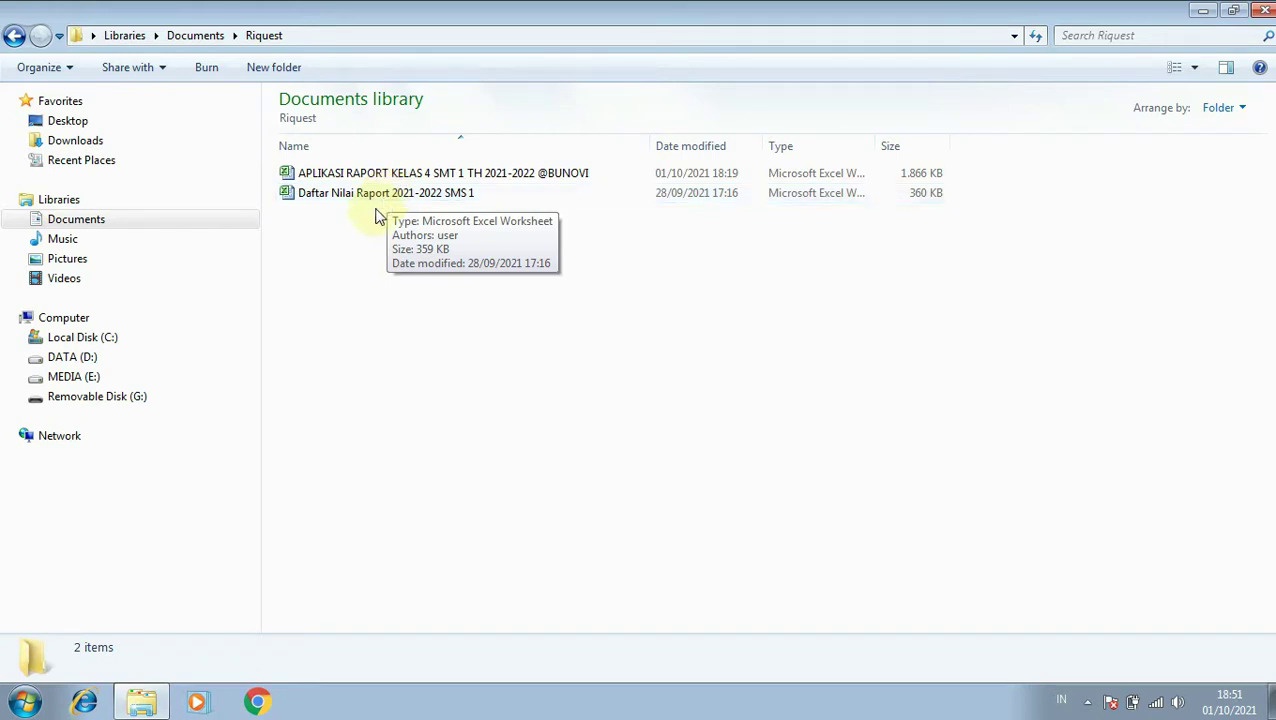
left_click(370, 197)
double_click(370, 197)
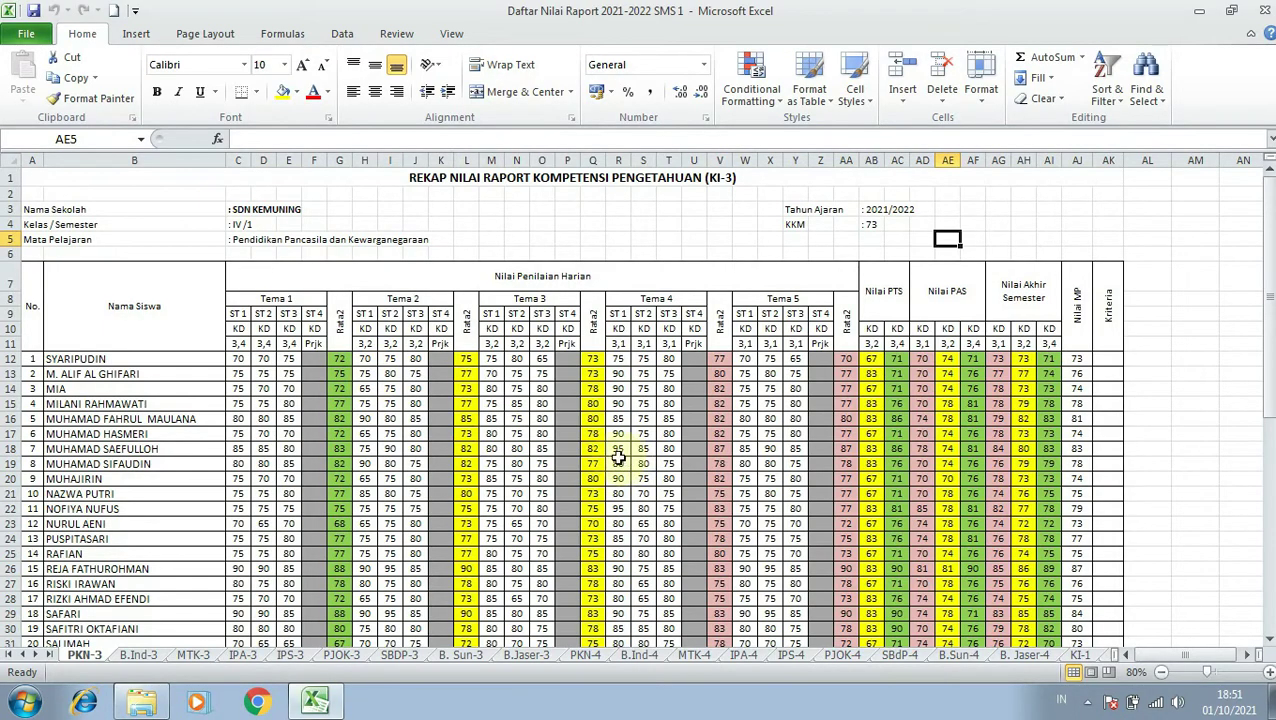
Browse every subject sheet from B.Ind-3 through PJOK-4, then return to PKN-3.
left_click(139, 657)
left_click(193, 657)
left_click(248, 658)
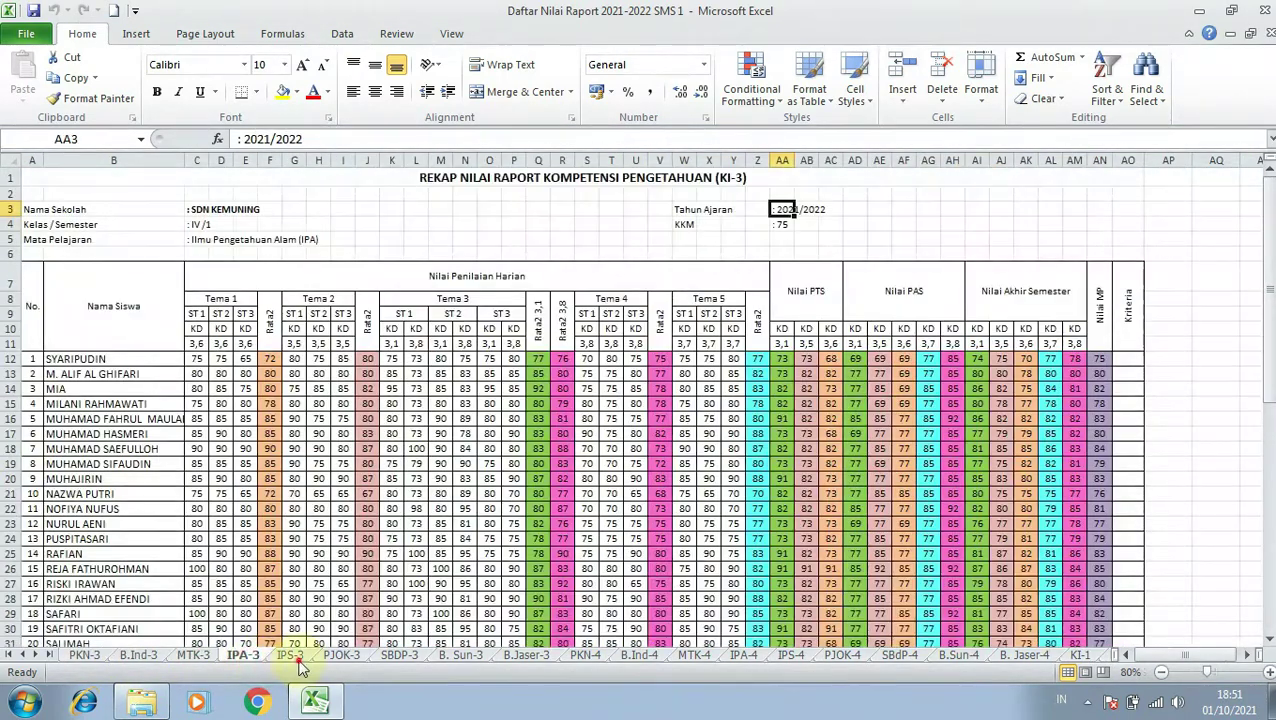
left_click(295, 657)
left_click(341, 657)
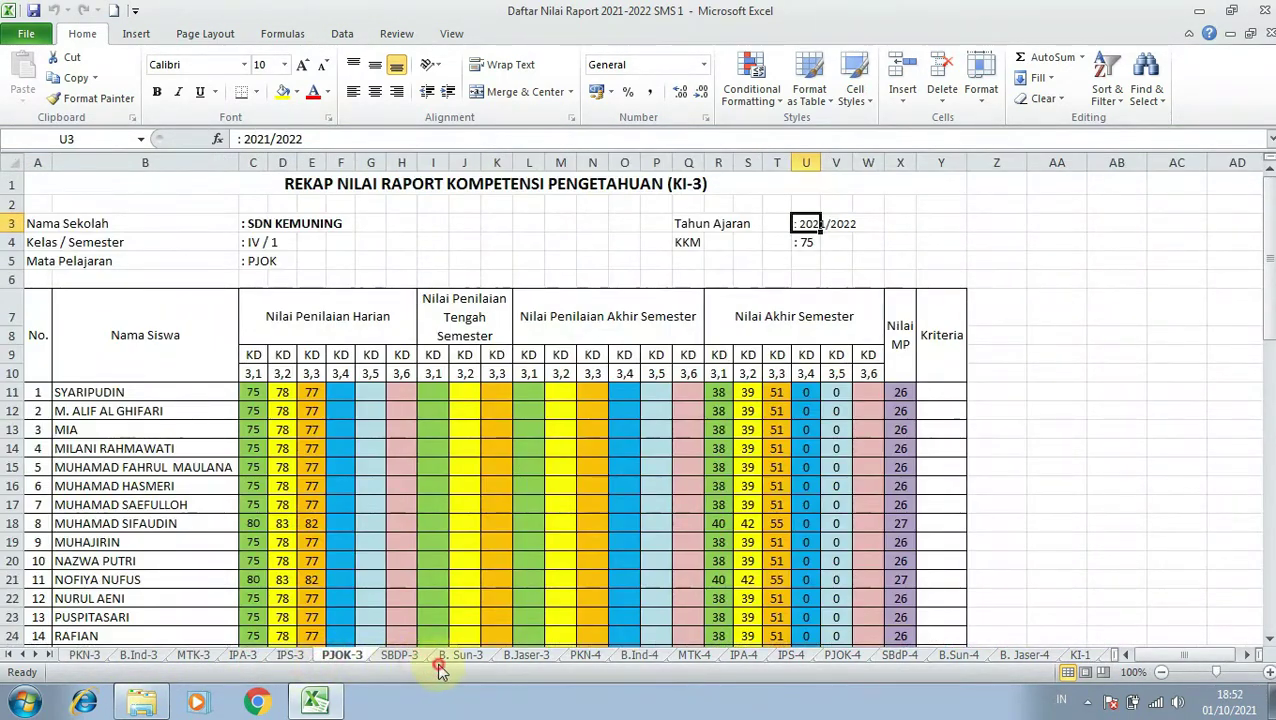
left_click(405, 660)
left_click(458, 657)
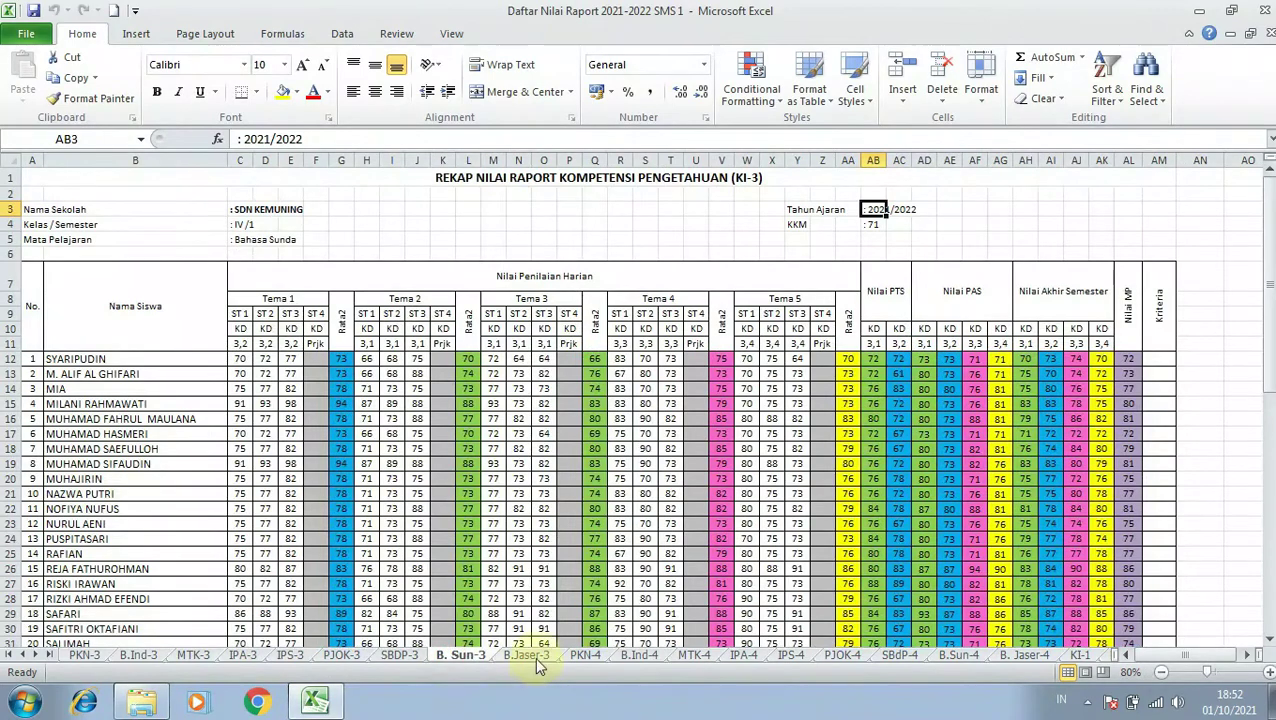
left_click(533, 657)
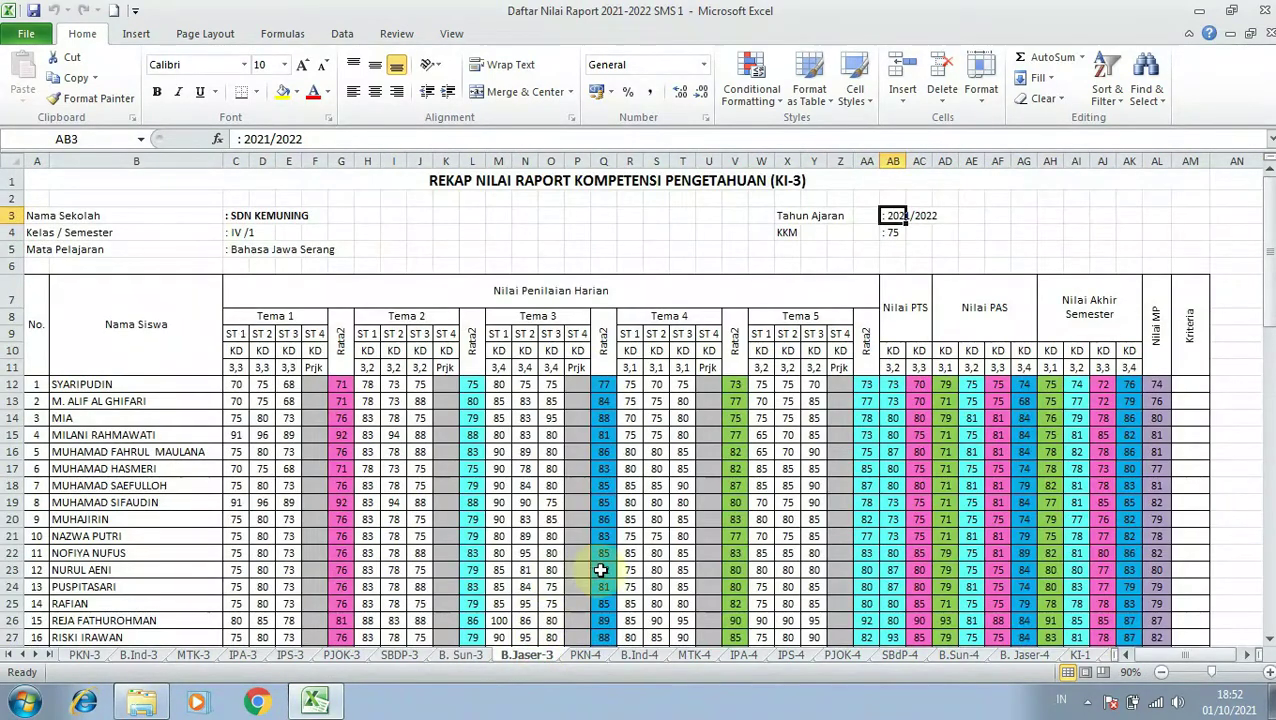
left_click(600, 657)
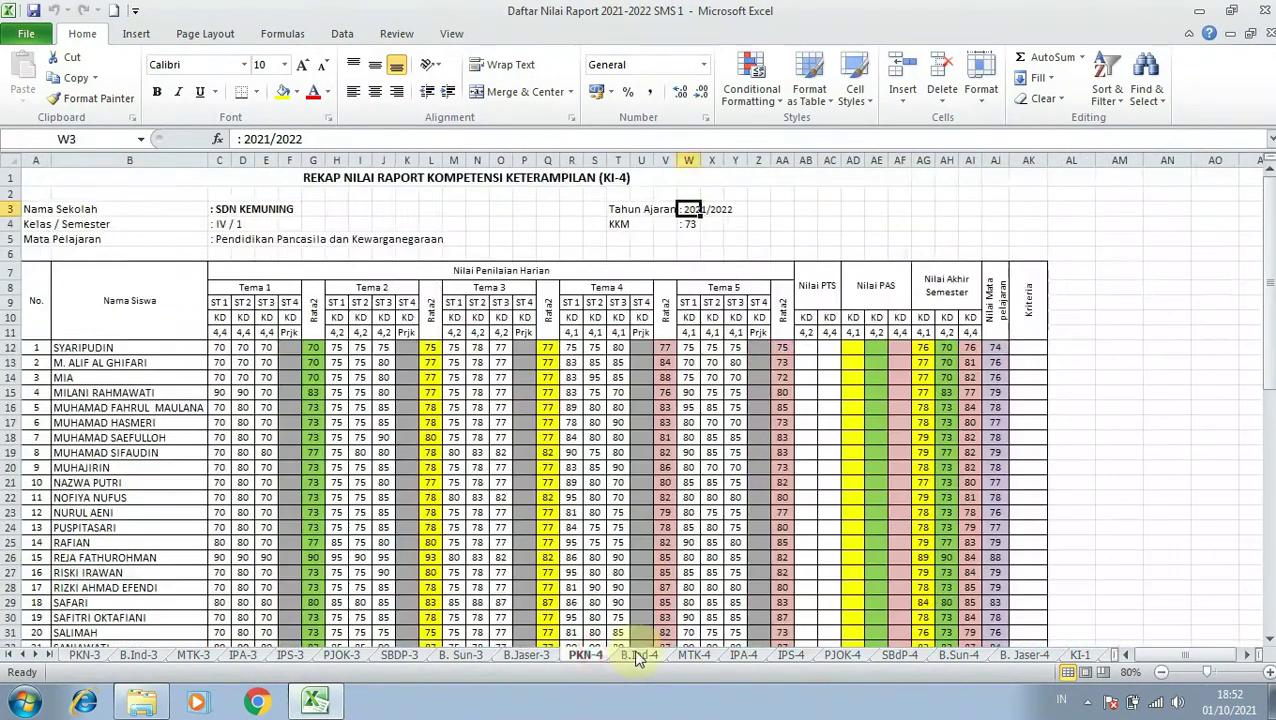
left_click(637, 657)
left_click(693, 657)
left_click(741, 657)
left_click(808, 657)
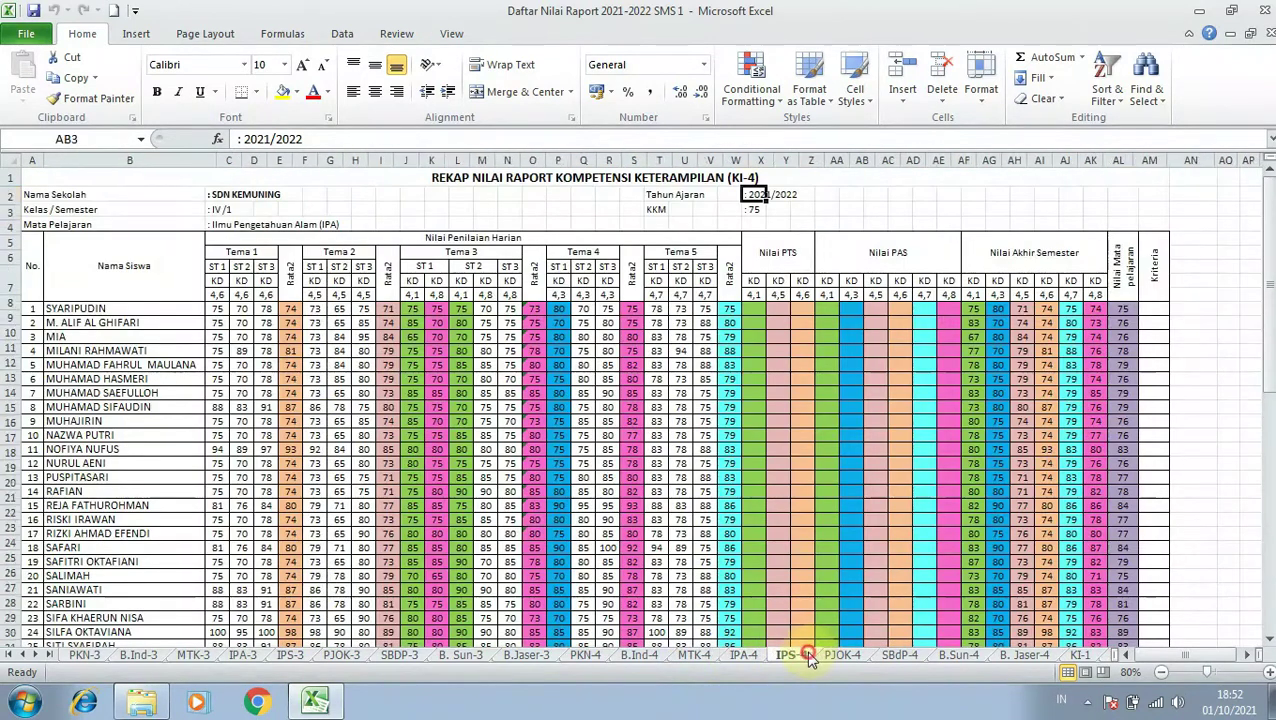
left_click(841, 656)
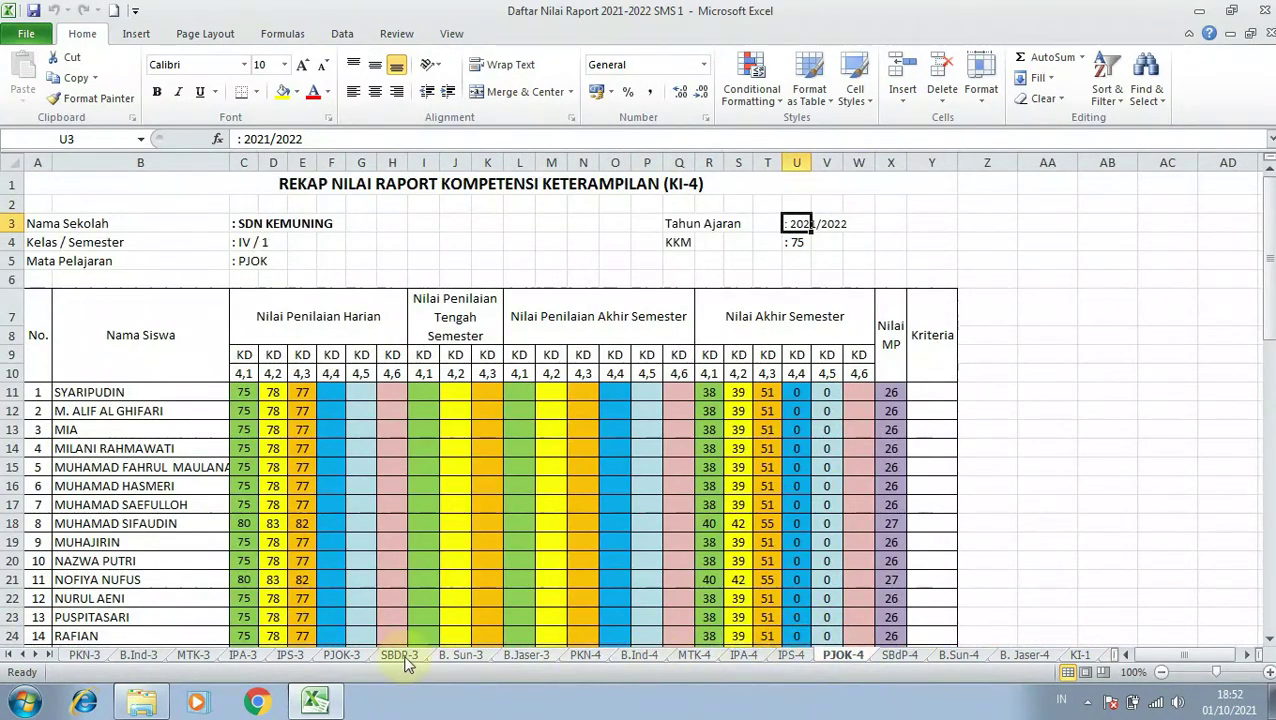
left_click(138, 657)
left_click(100, 660)
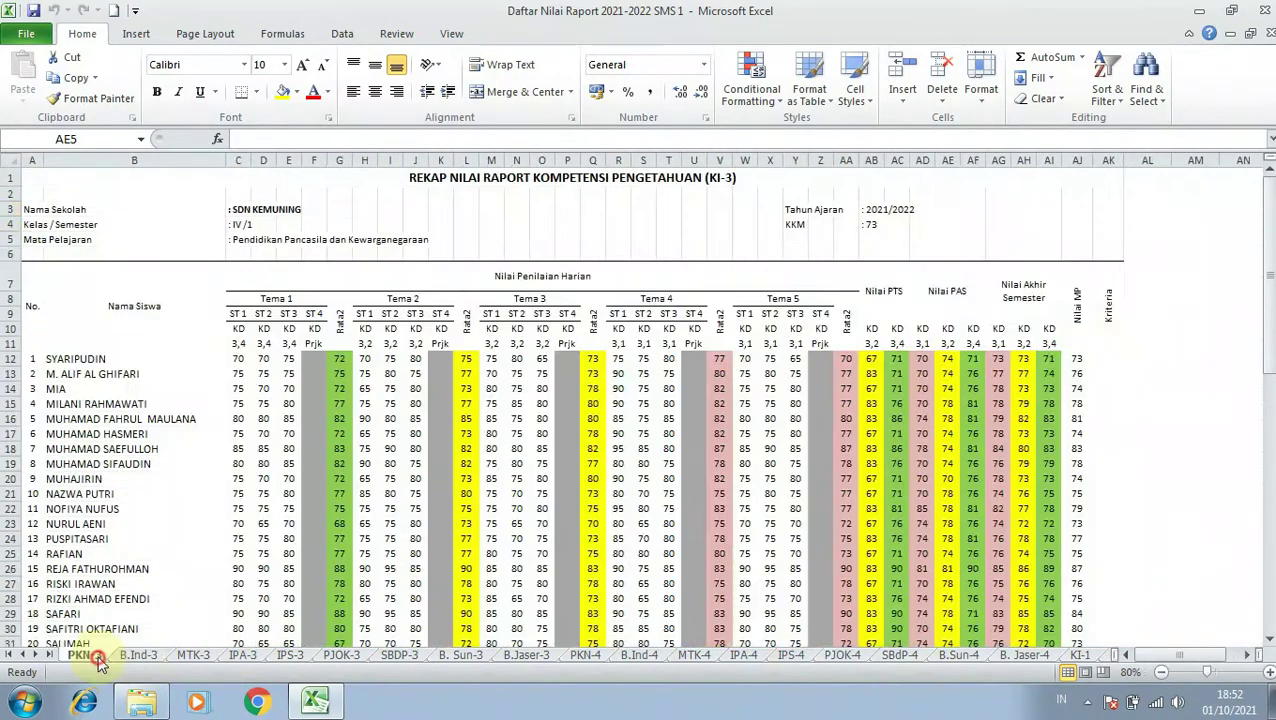
Inspect the PKN-3 final-score formulas in AG12, AH12 and AI12, then bring back the Riquest folder.
left_click(998, 359)
left_click(1022, 361)
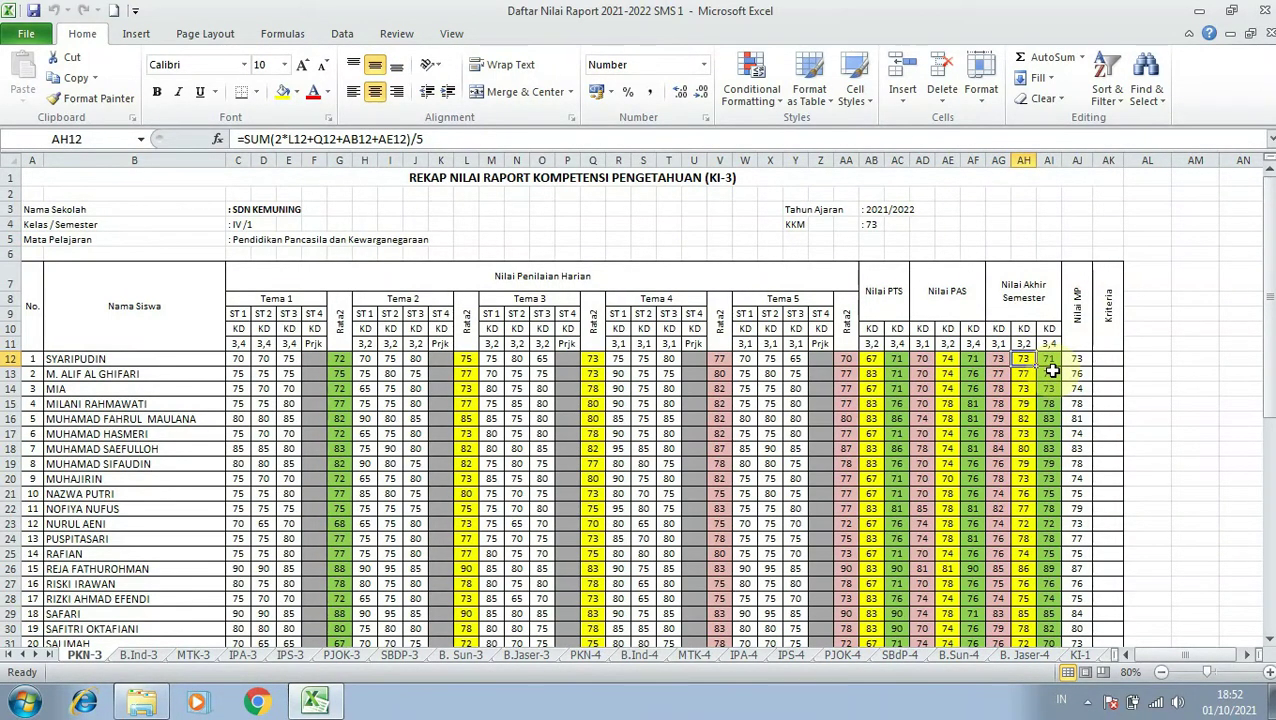
left_click(1000, 359)
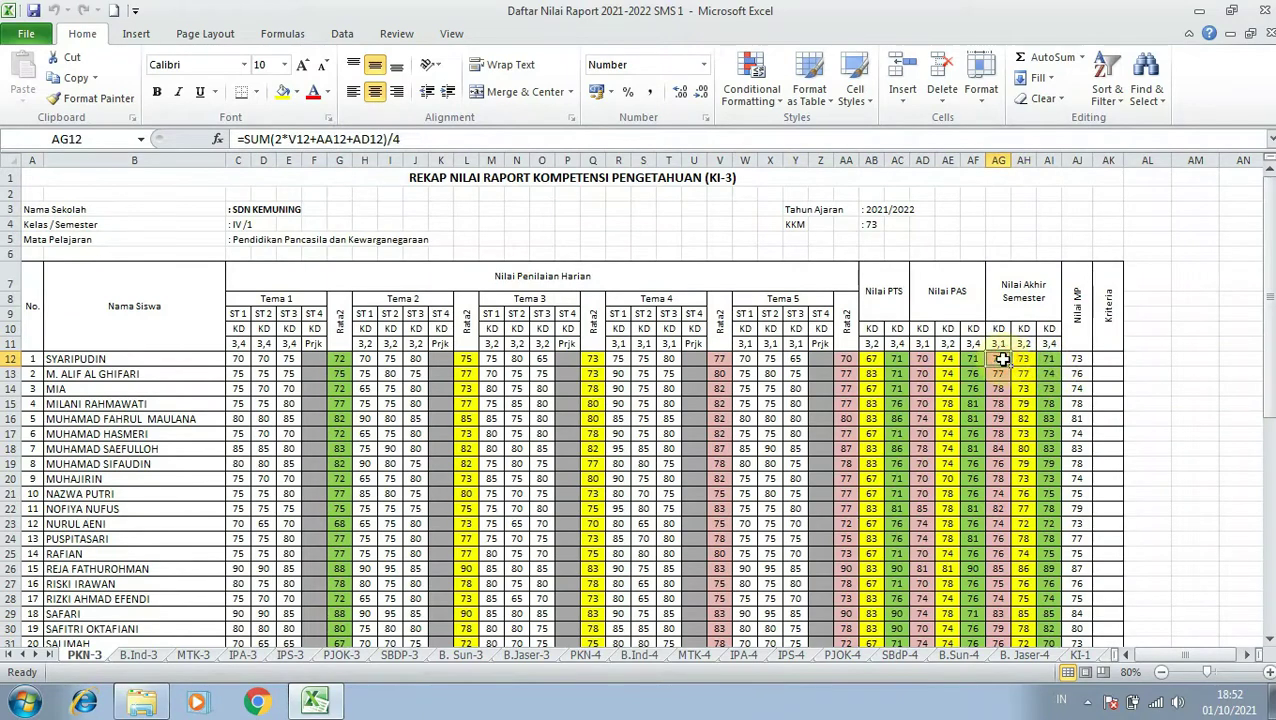
scroll(1002, 359, "up", 2)
scroll(1002, 359, "up", 1)
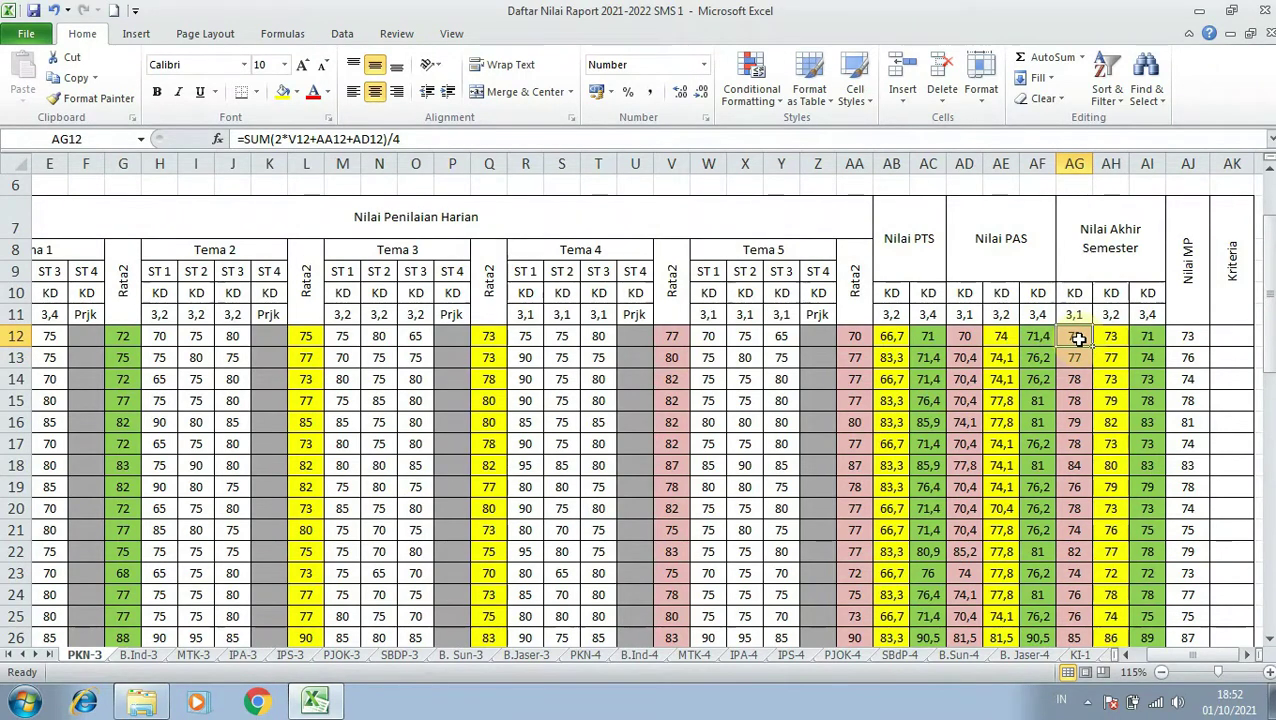
left_click(1112, 337)
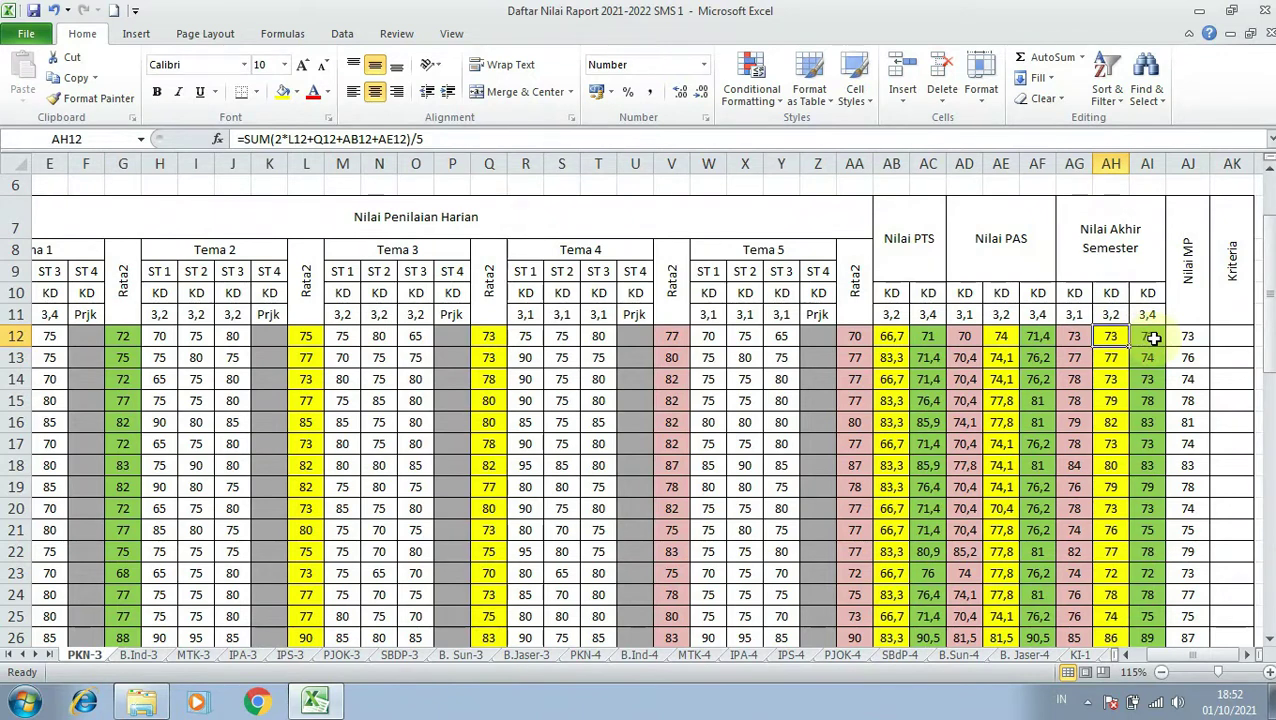
left_click(1153, 339)
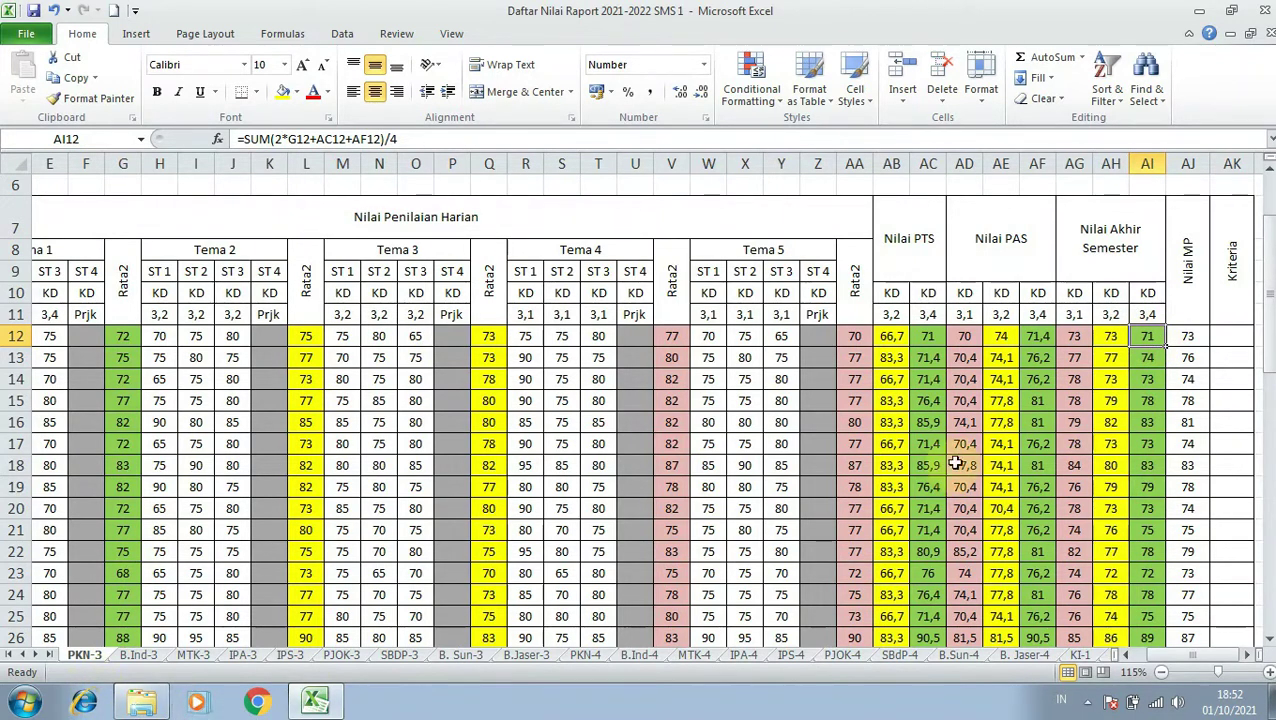
left_click(172, 706)
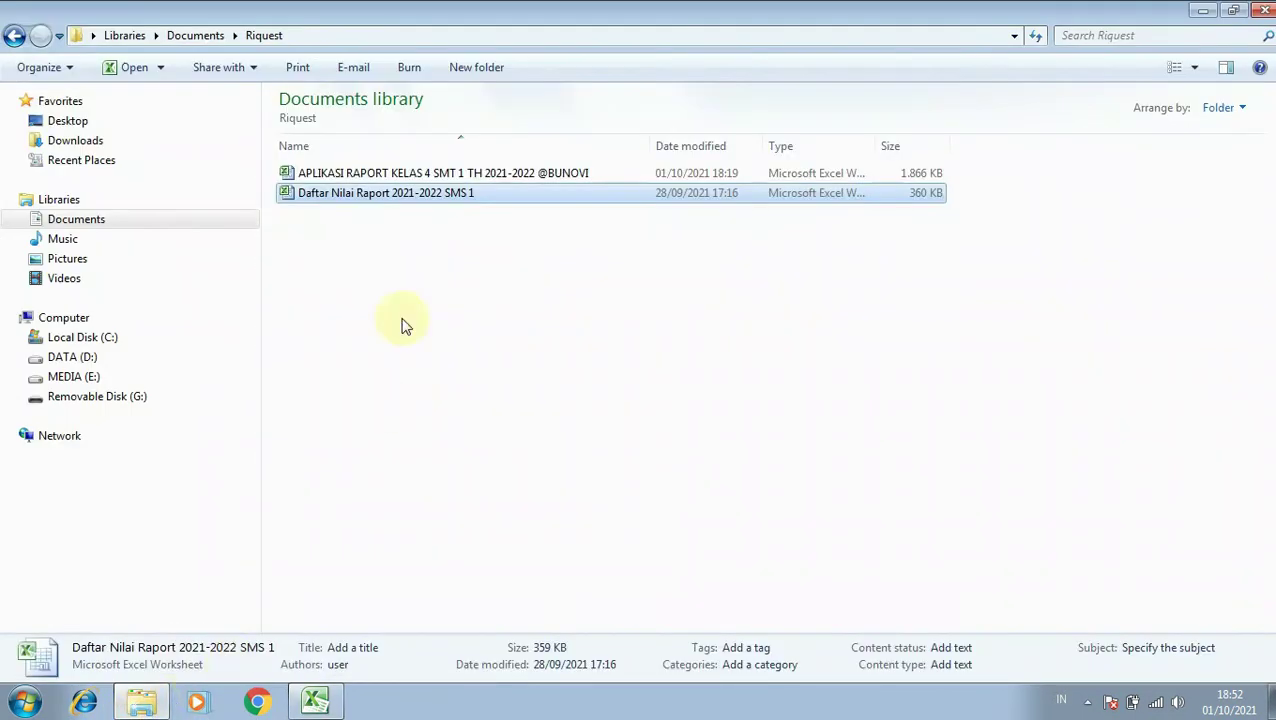
Open the report application workbook, enable its content and keep the unupdatable links.
double_click(428, 193)
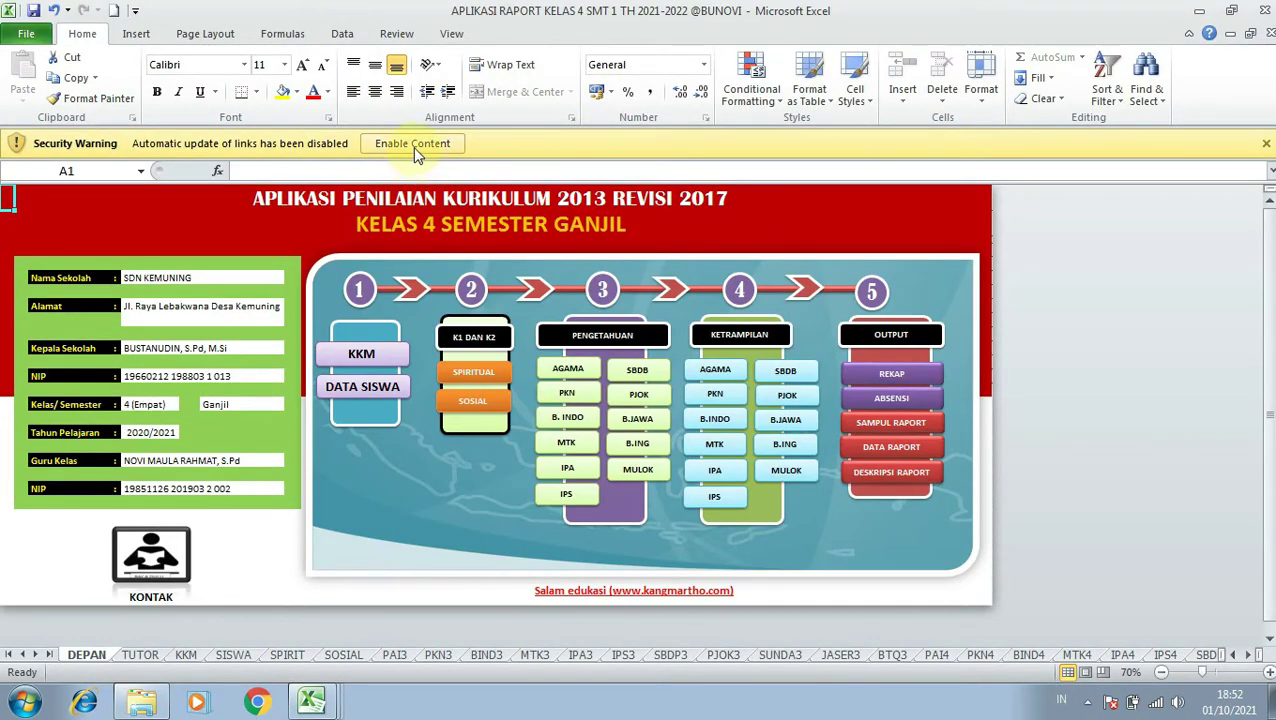
left_click(413, 145)
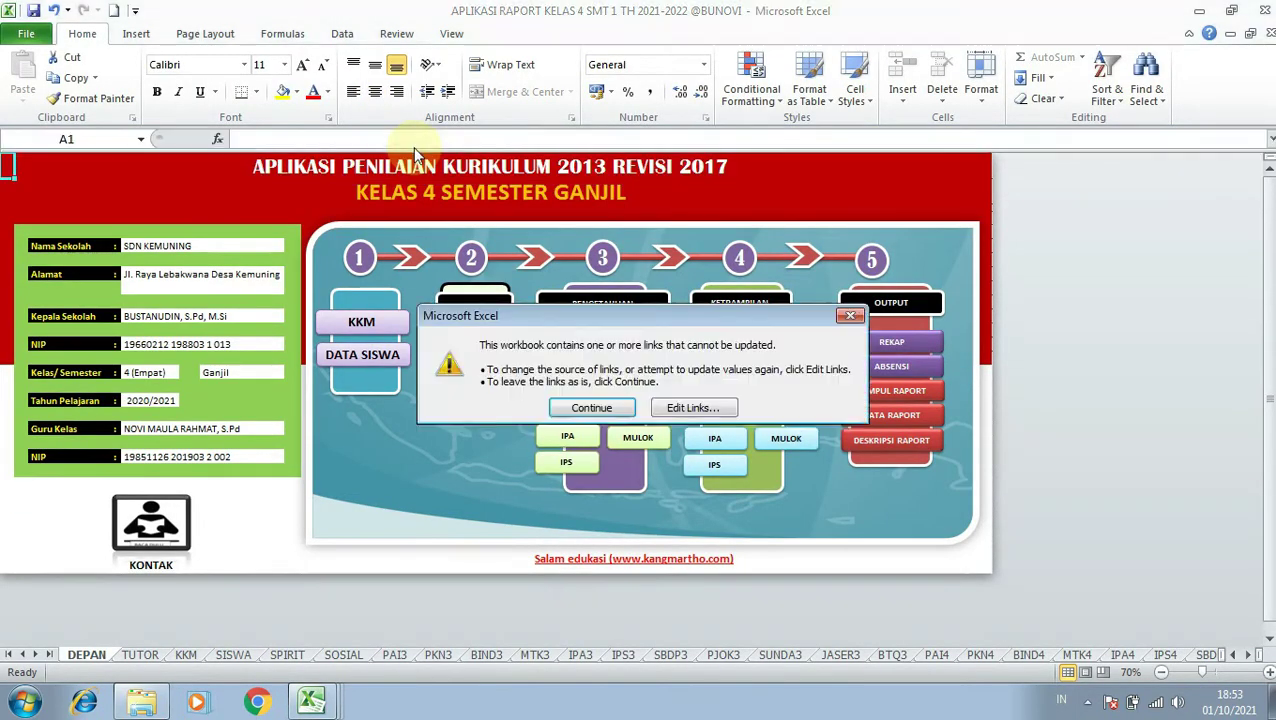
left_click(575, 407)
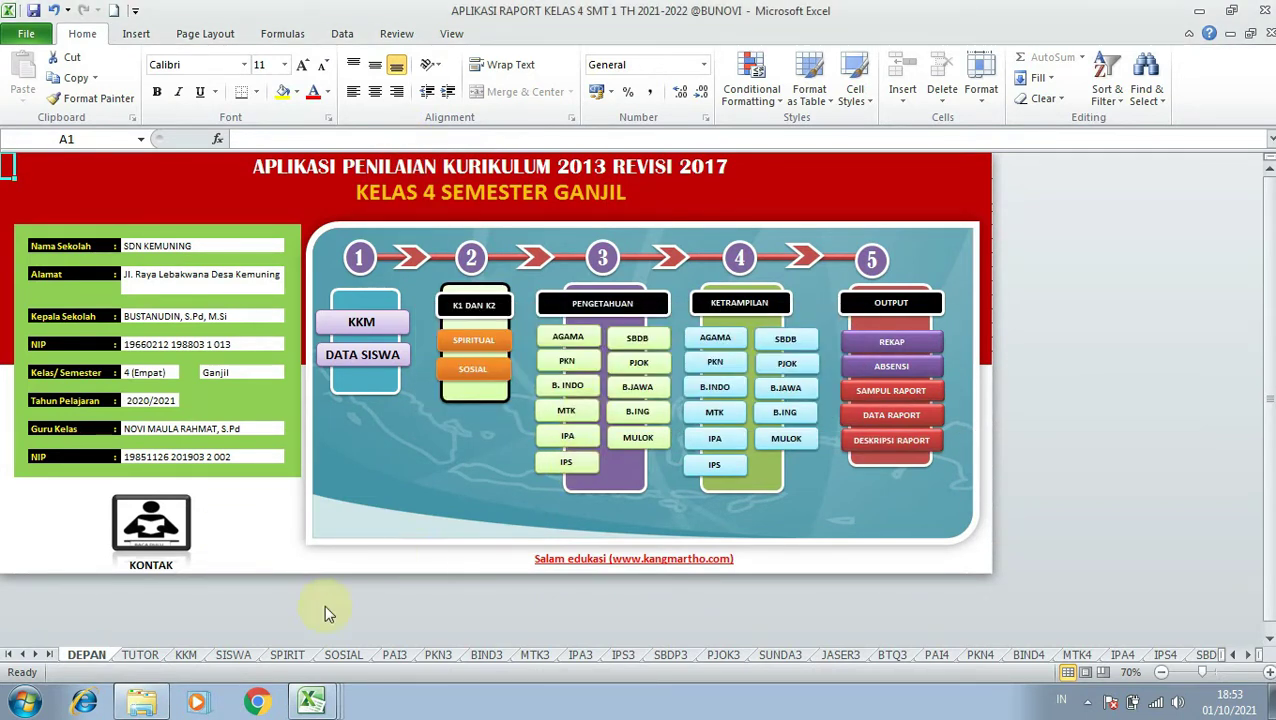
Go to the PKN3 sheet and select the first student's 3.1 cell D5.
left_click(438, 654)
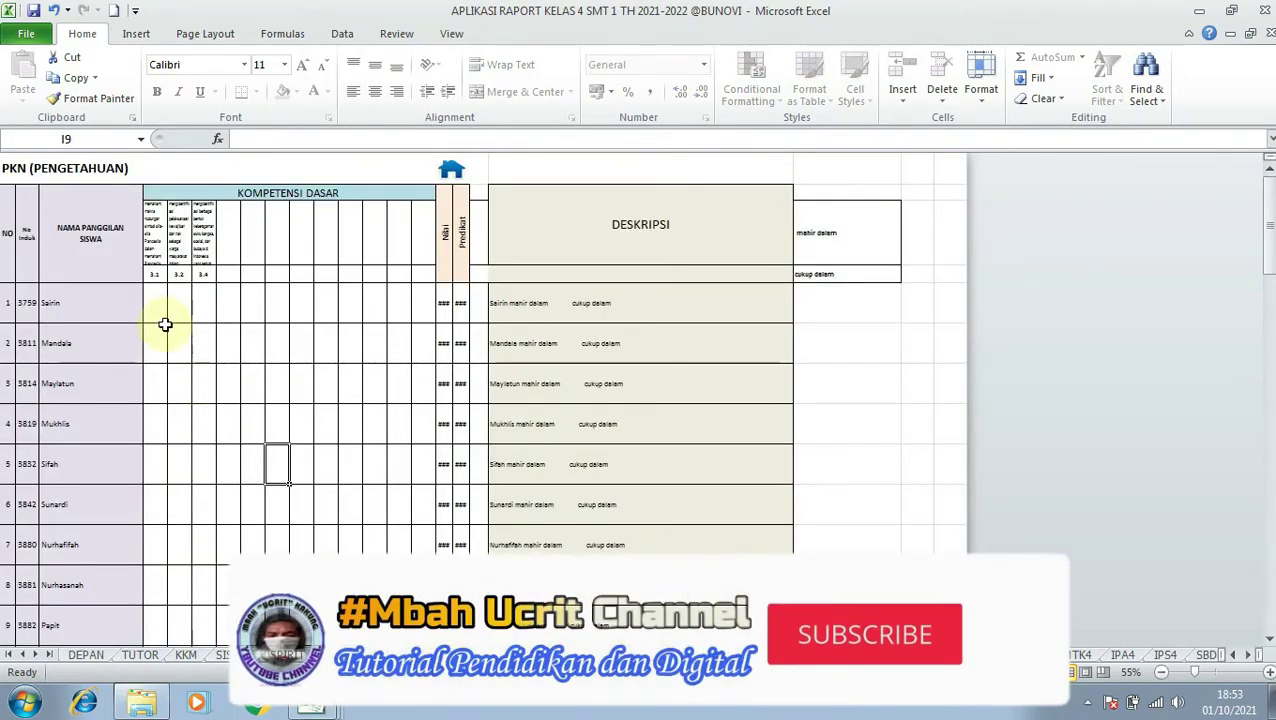
scroll(163, 320, "up", 2, "ctrl")
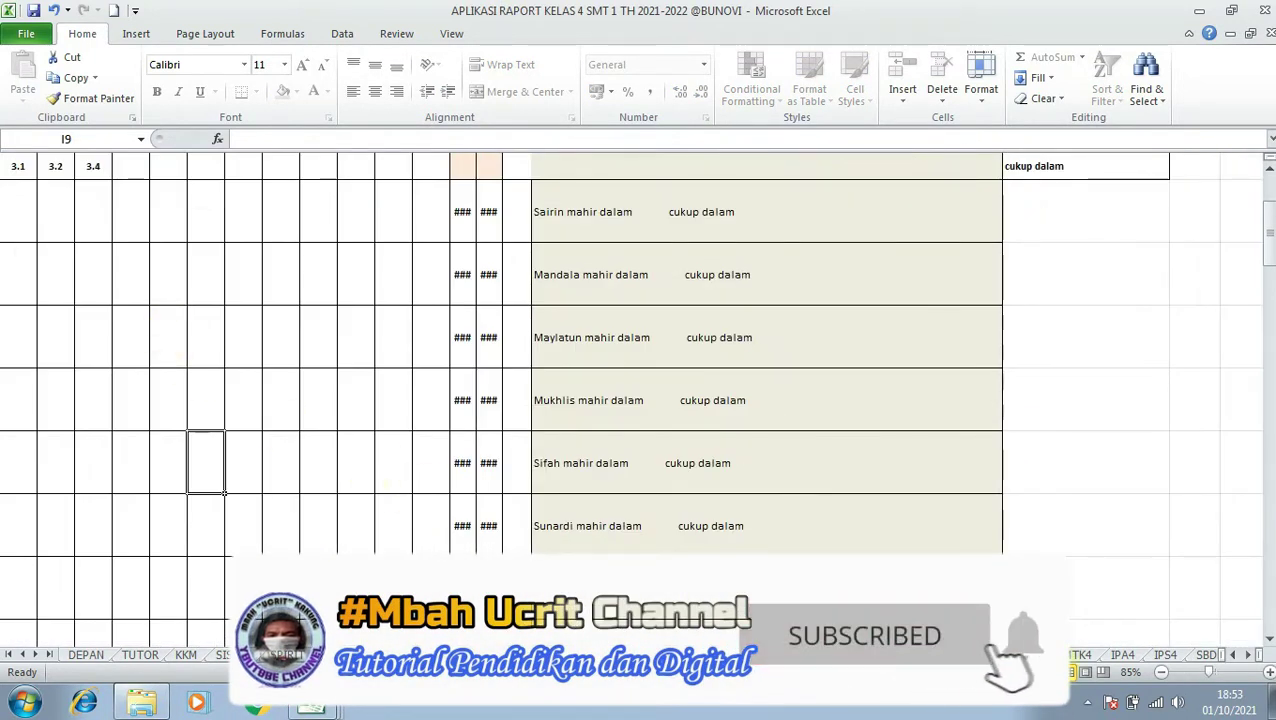
left_click(1232, 654)
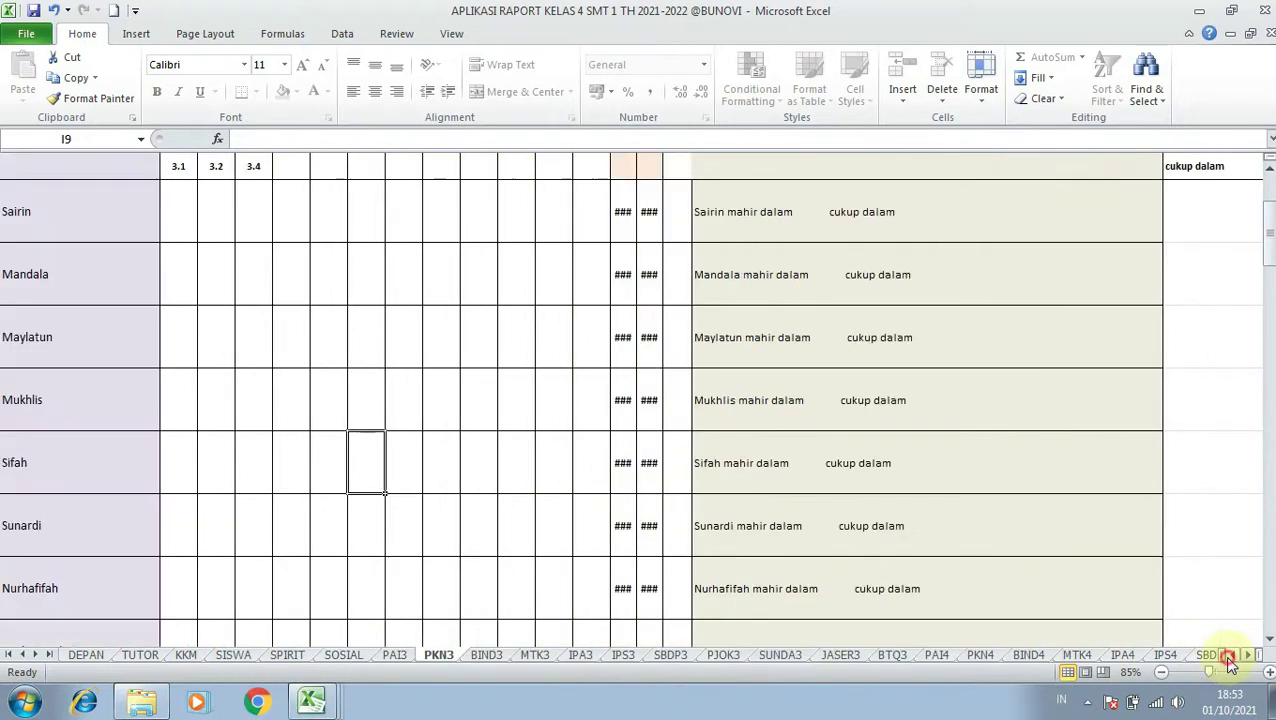
scroll(299, 396, "up", 3)
left_click(247, 392)
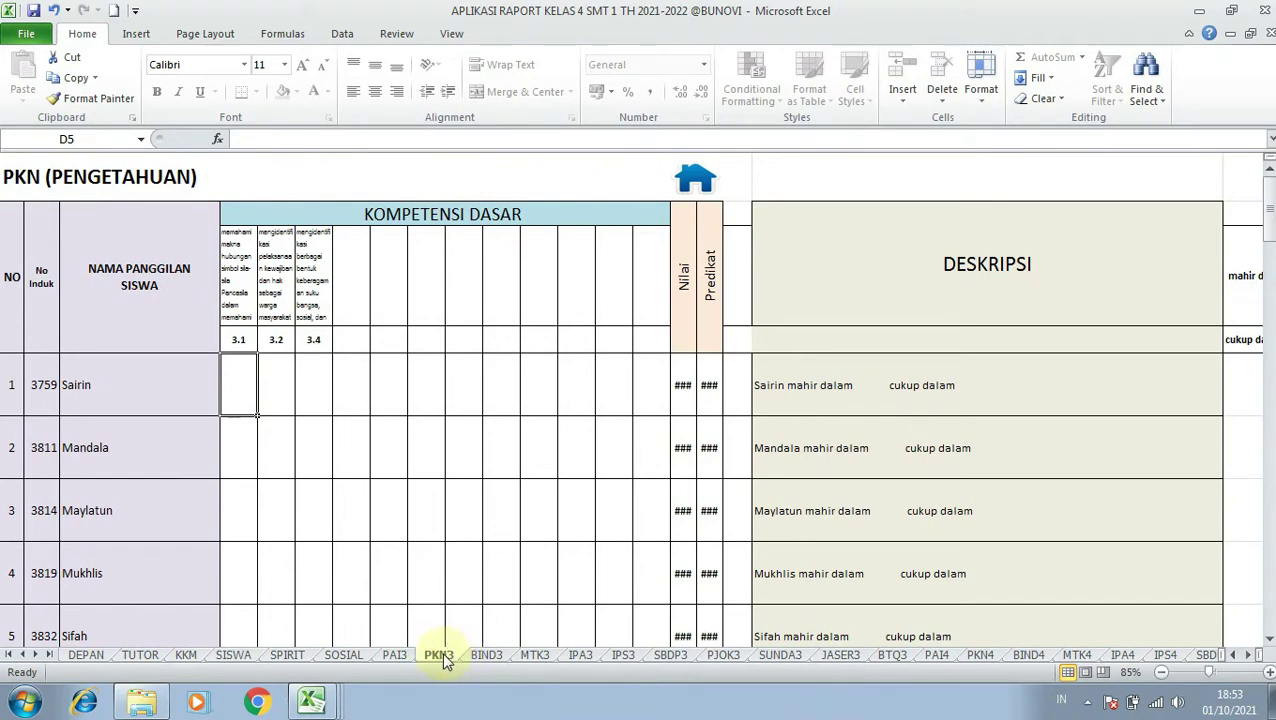
Switch to the PKN-3 sheet of the Daftar Nilai Raport workbook.
left_click(314, 698)
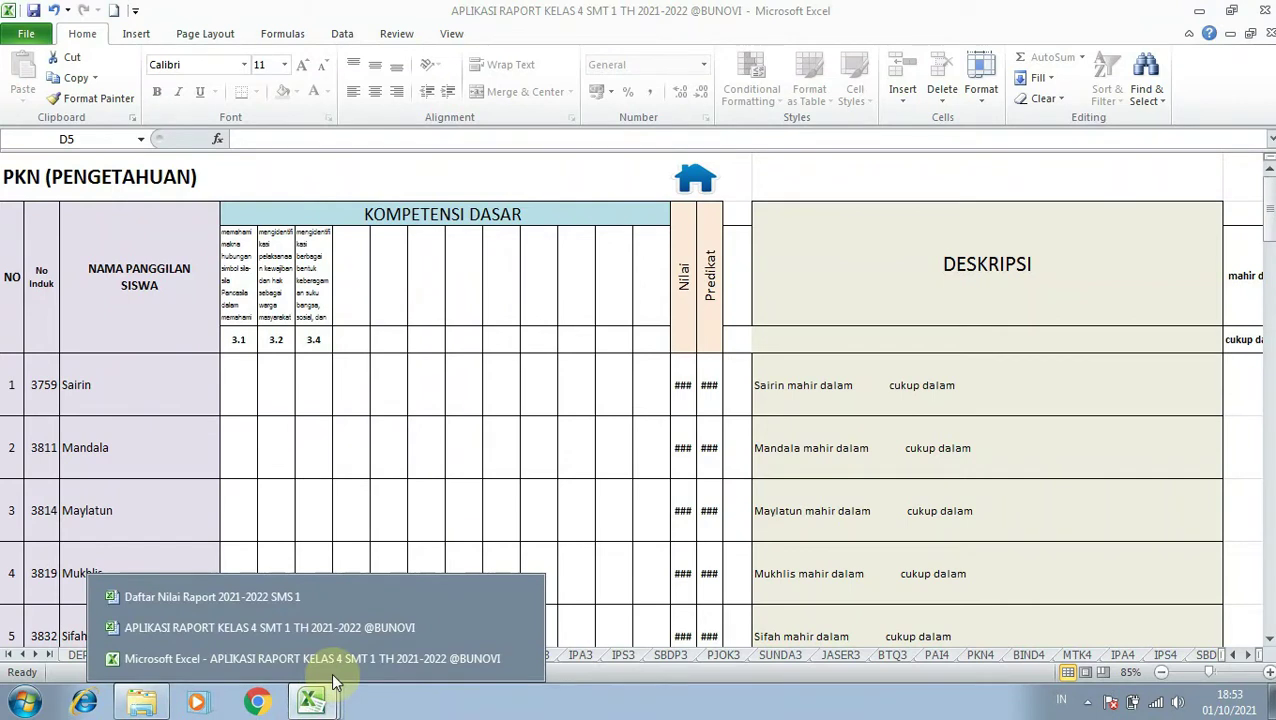
left_click(338, 628)
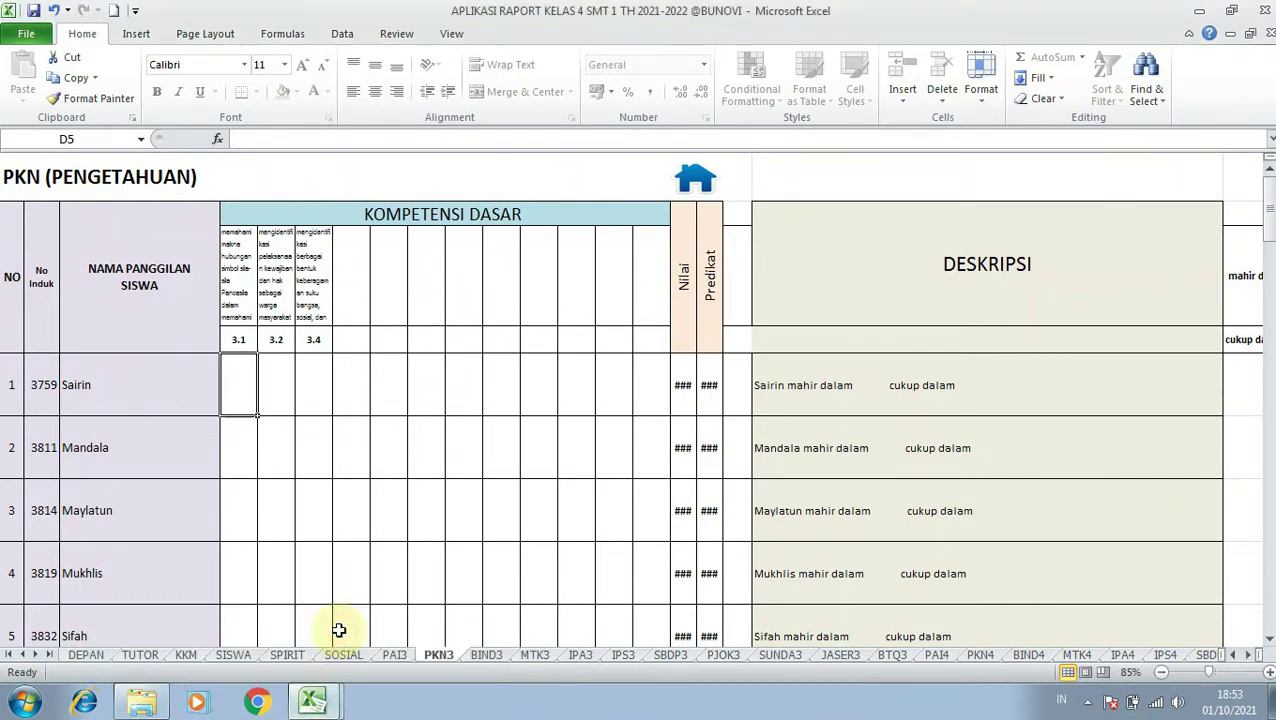
left_click(318, 700)
left_click(373, 660)
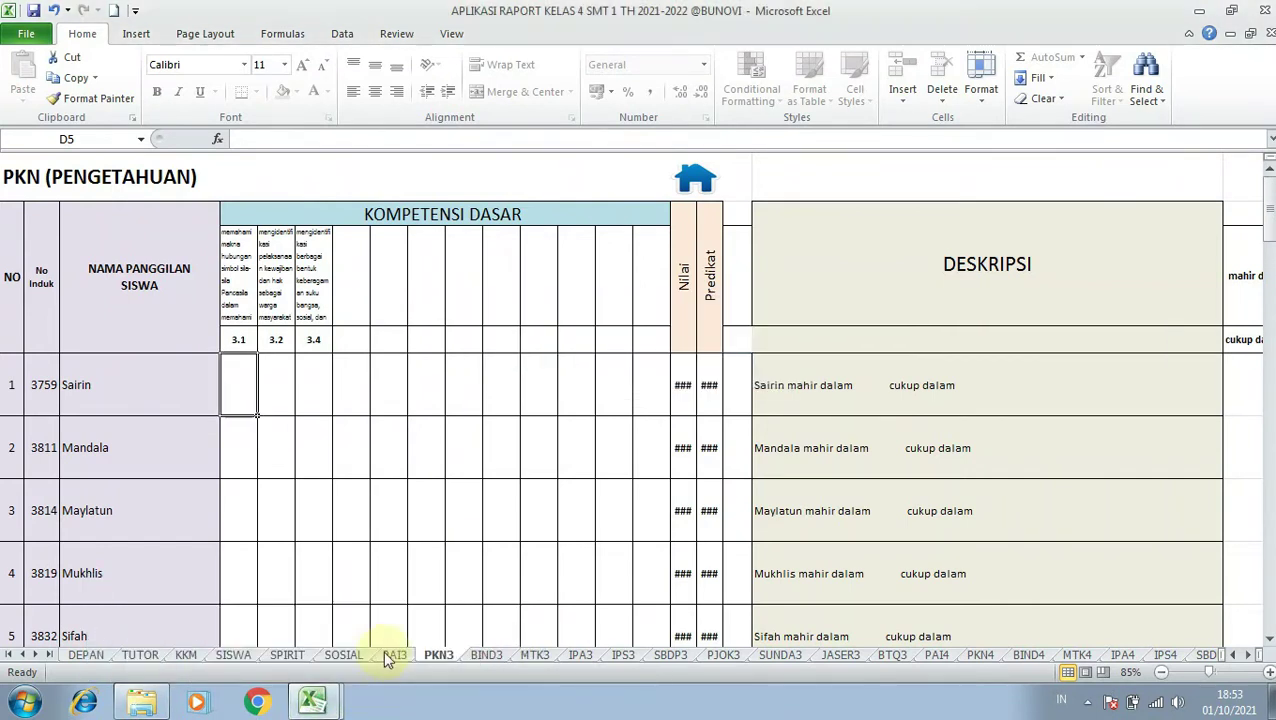
left_click(318, 698)
left_click(256, 618)
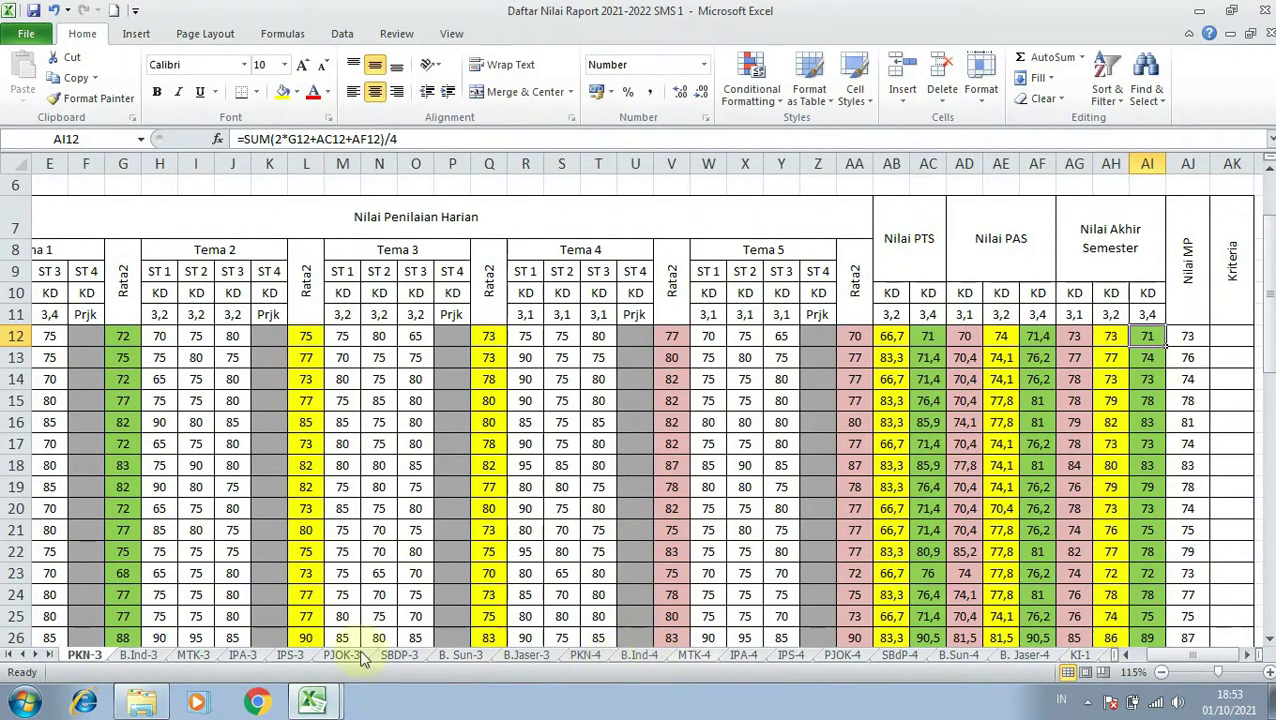
left_click(88, 655)
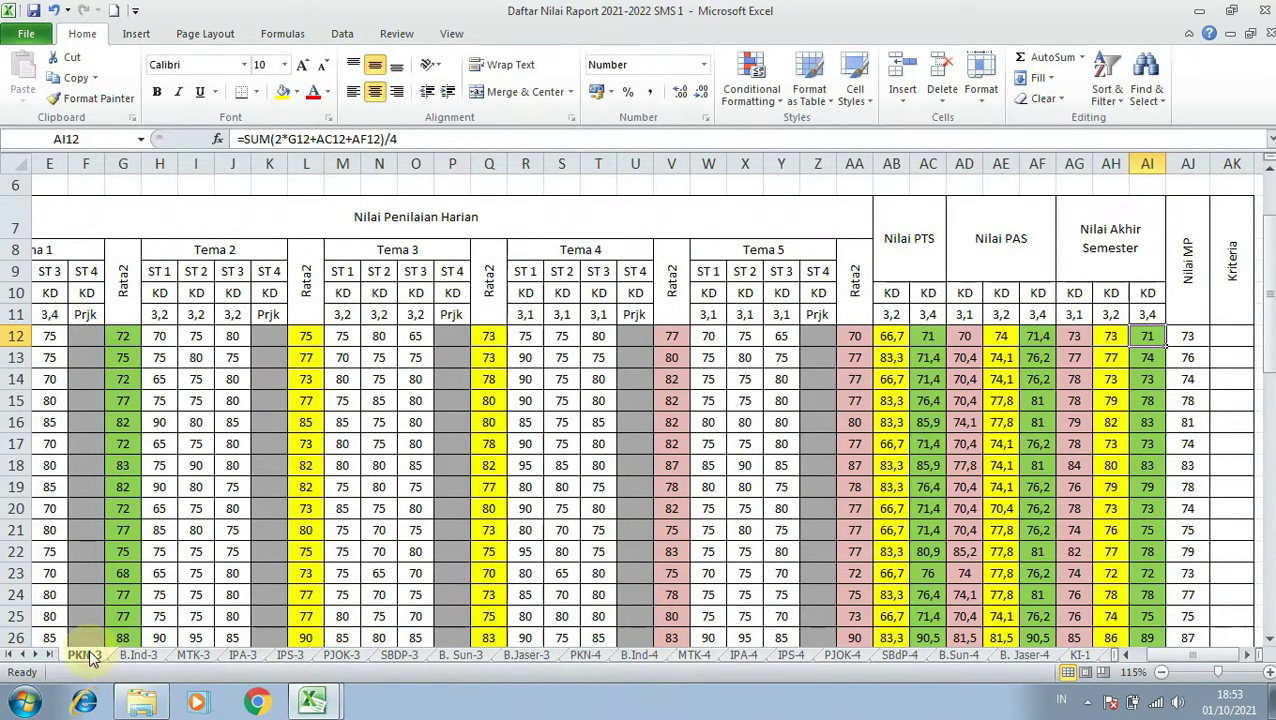
Select the final-semester scores AG12:AI43 and copy them.
left_click(1074, 338)
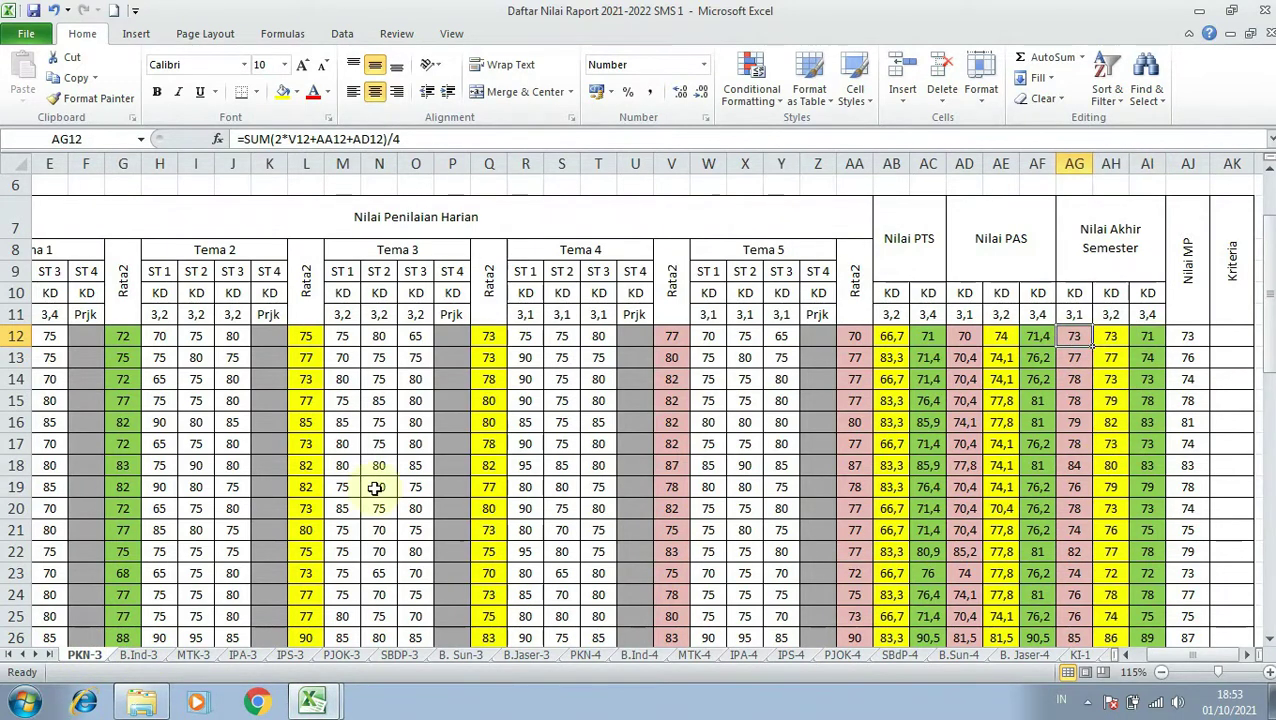
mouse_move(313, 700)
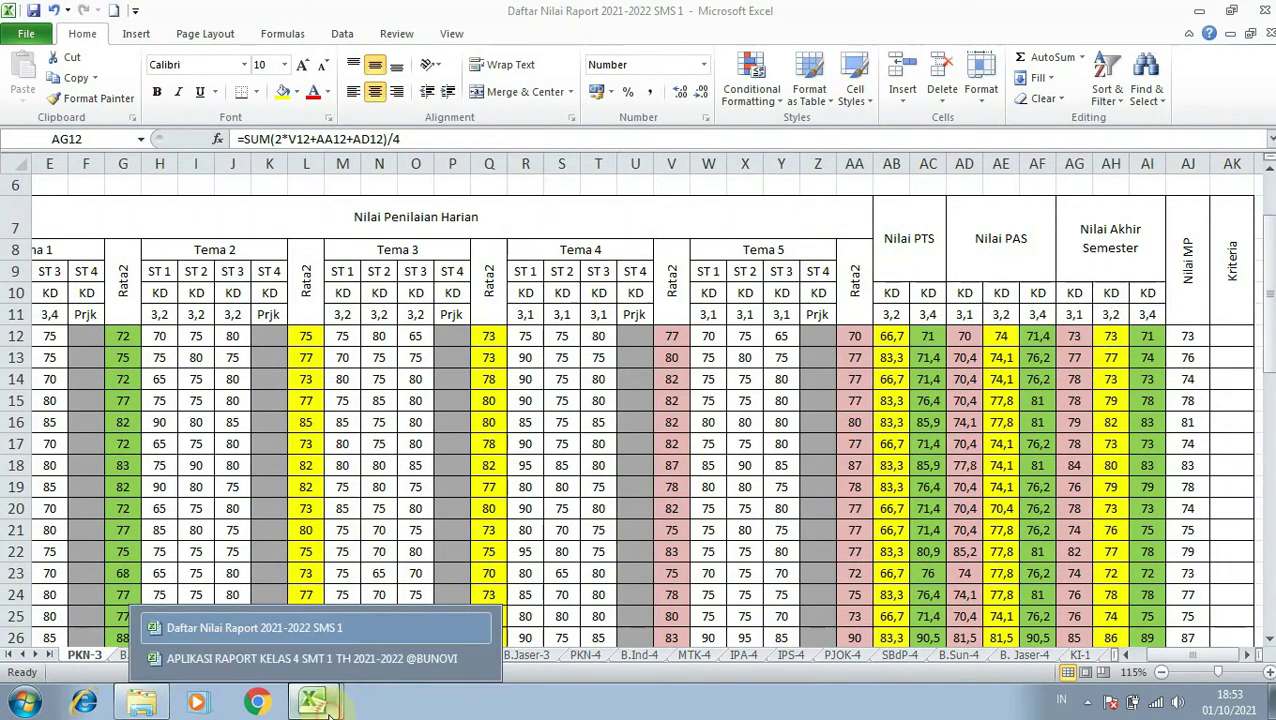
left_click(298, 662)
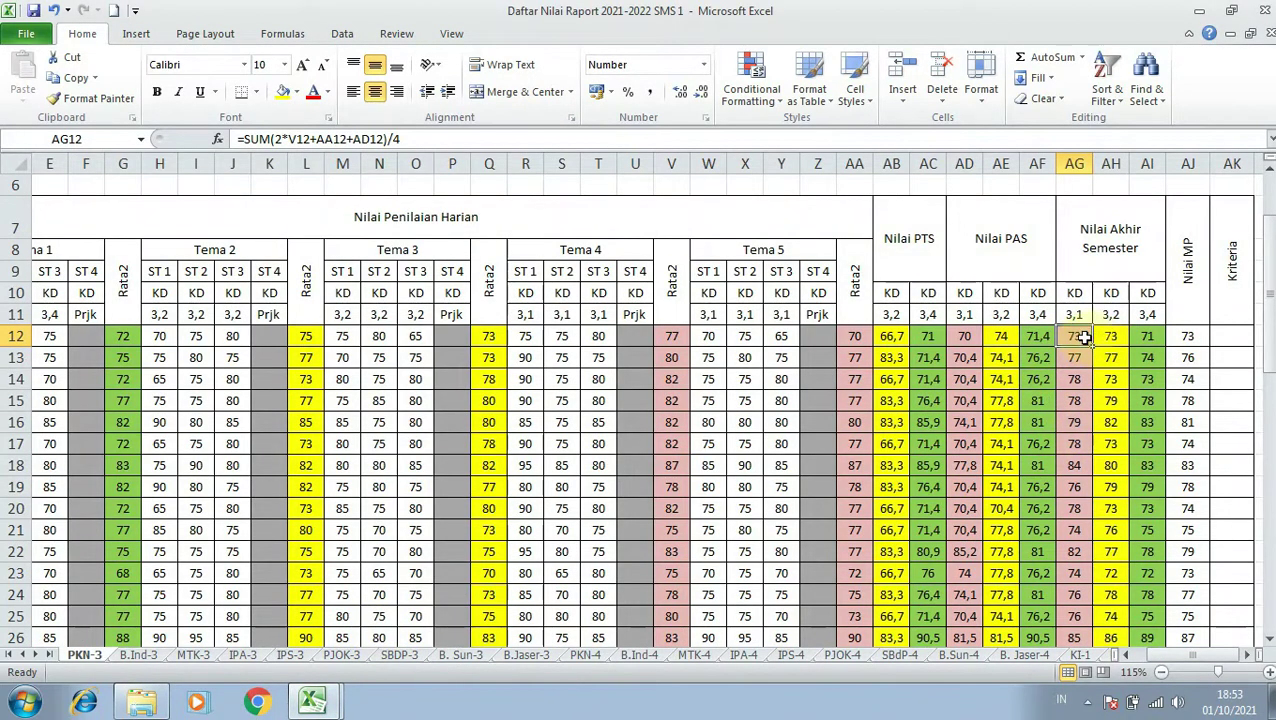
scroll(1137, 380, "down", 1)
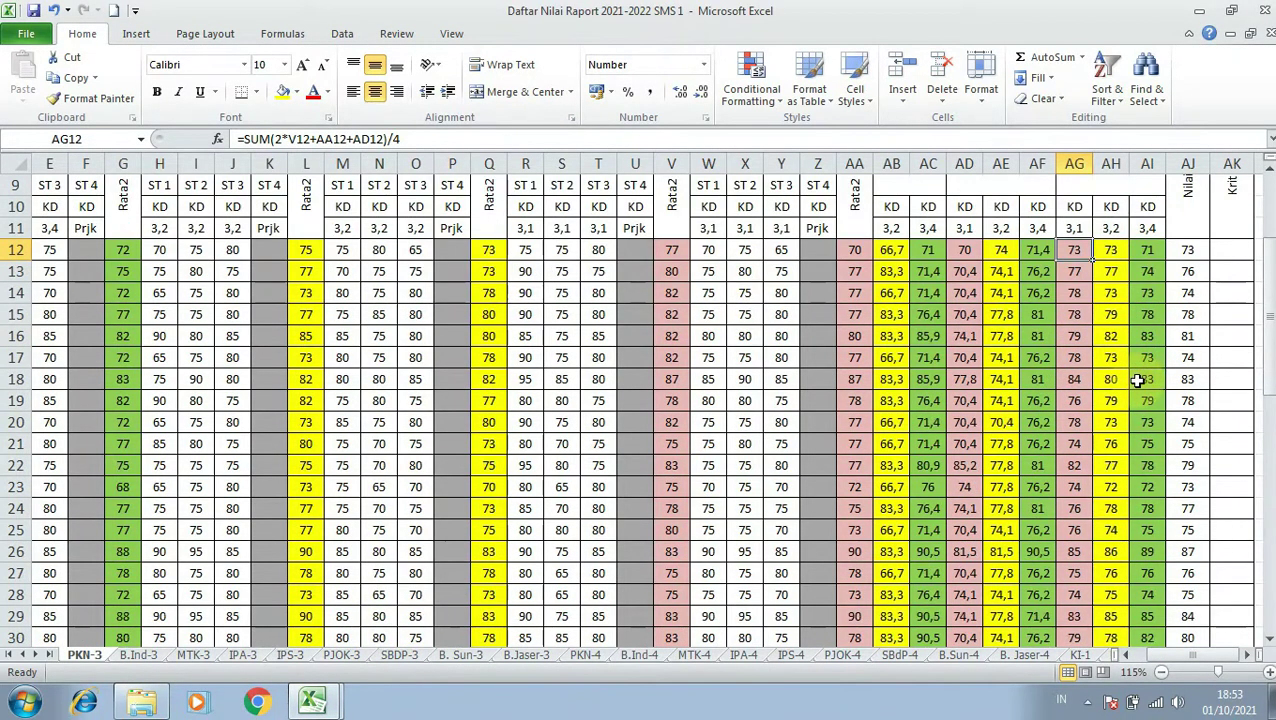
left_click(1151, 444, "shift")
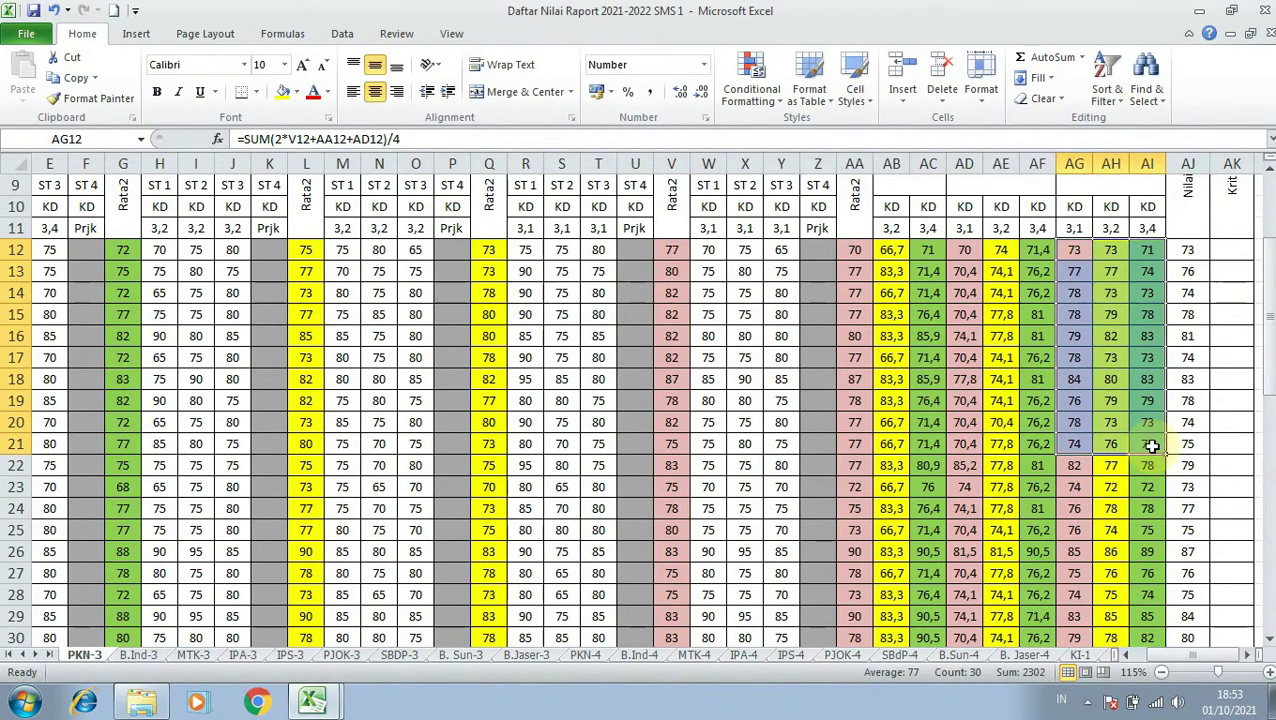
scroll(1145, 430, "down", 4)
scroll(1142, 420, "down", 4)
left_click(1142, 400, "shift")
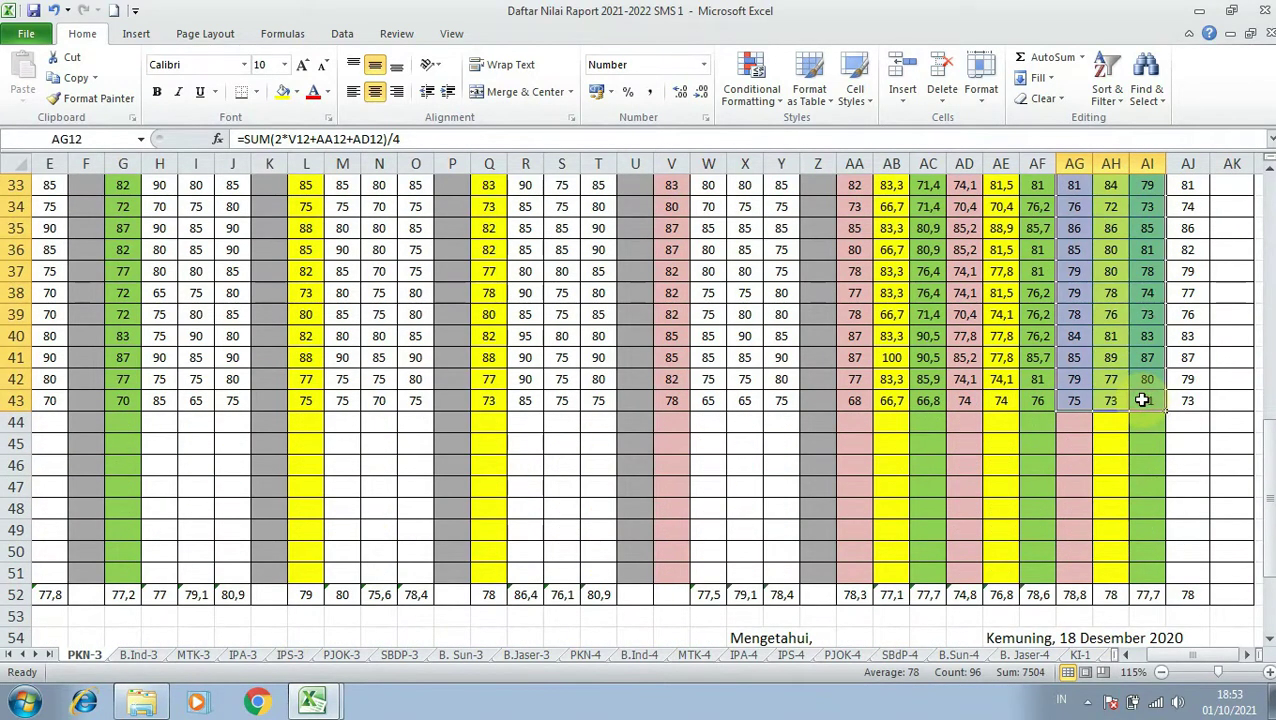
right_click(1142, 400)
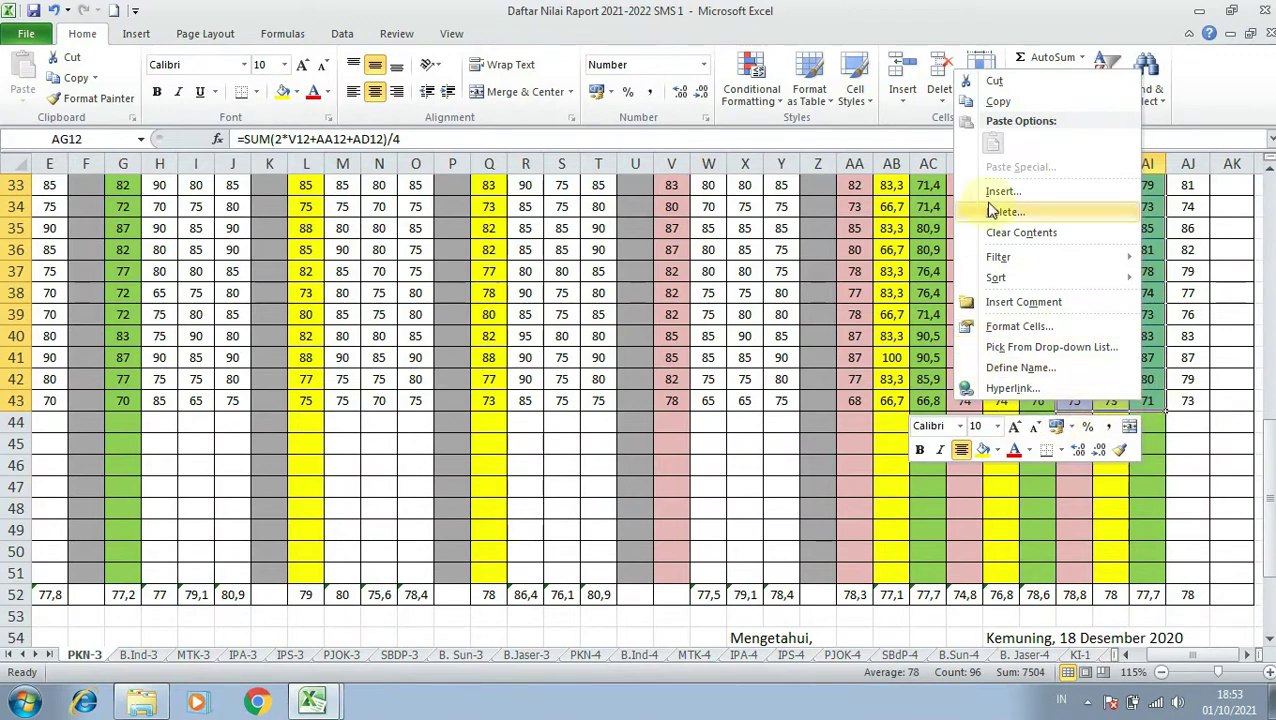
left_click(996, 103)
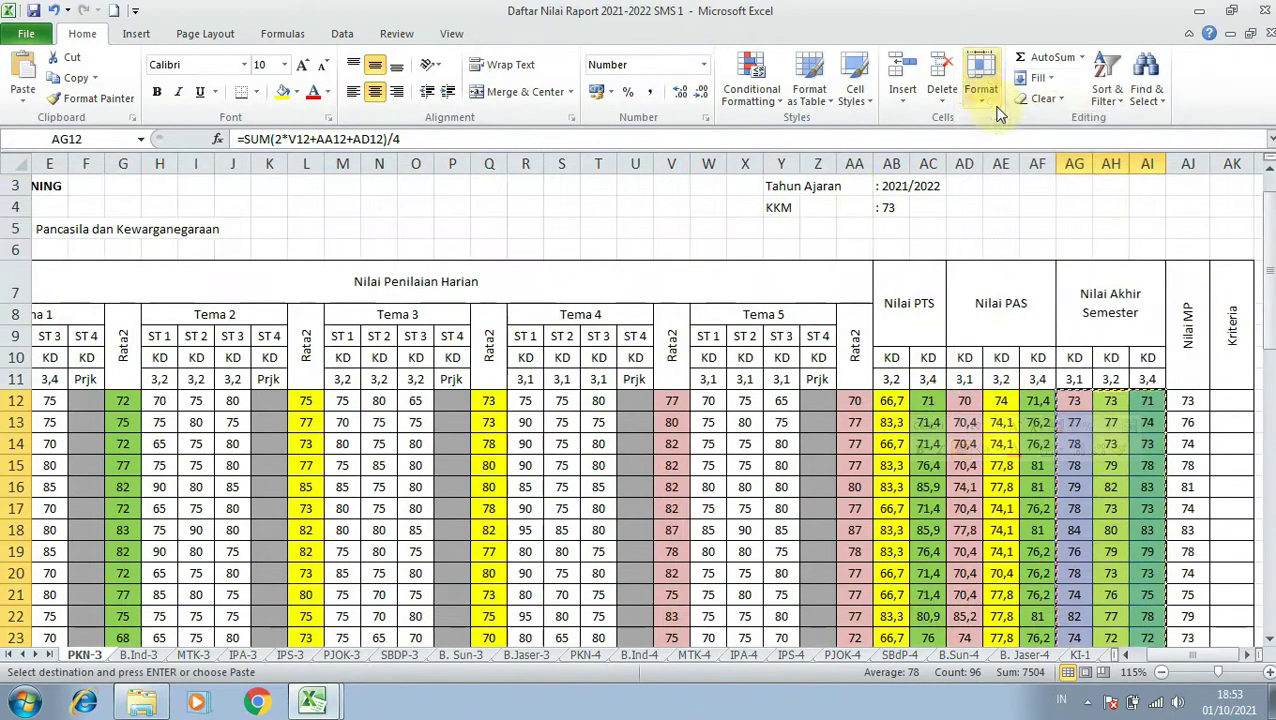
Paste the copied scores as values into D5 of the report's PKN3 sheet.
left_click(312, 700)
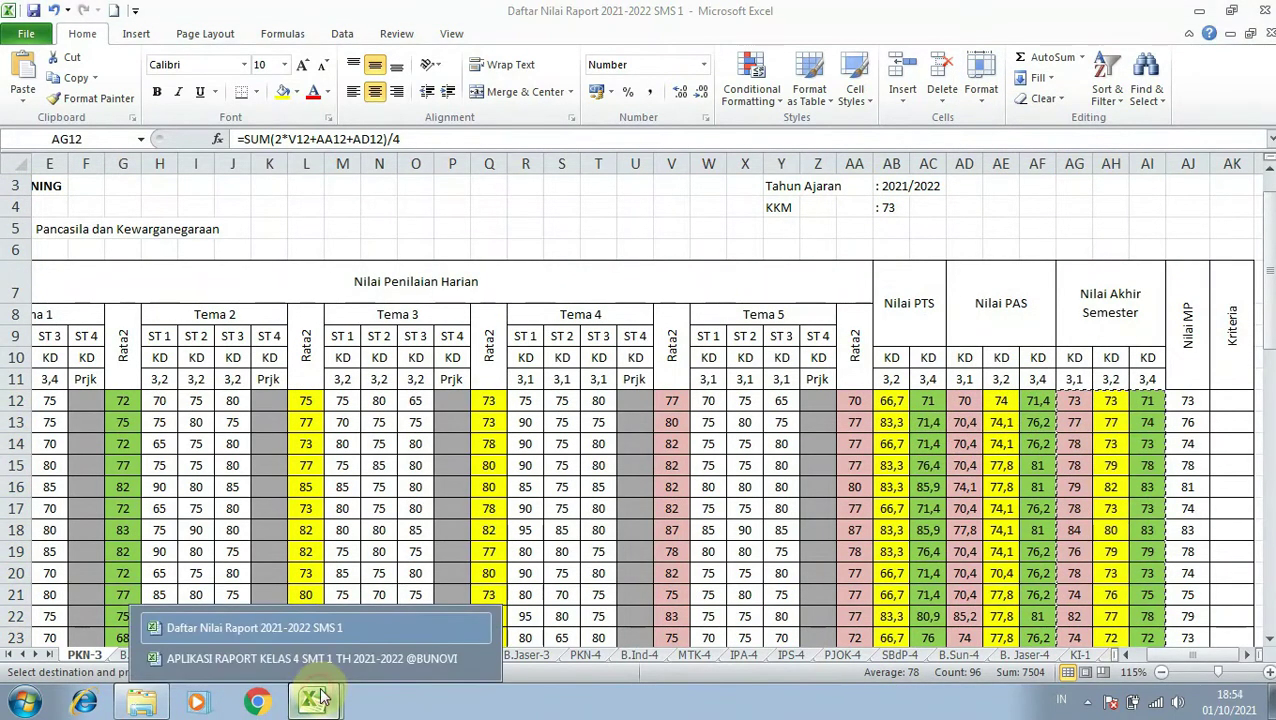
left_click(232, 658)
right_click(249, 399)
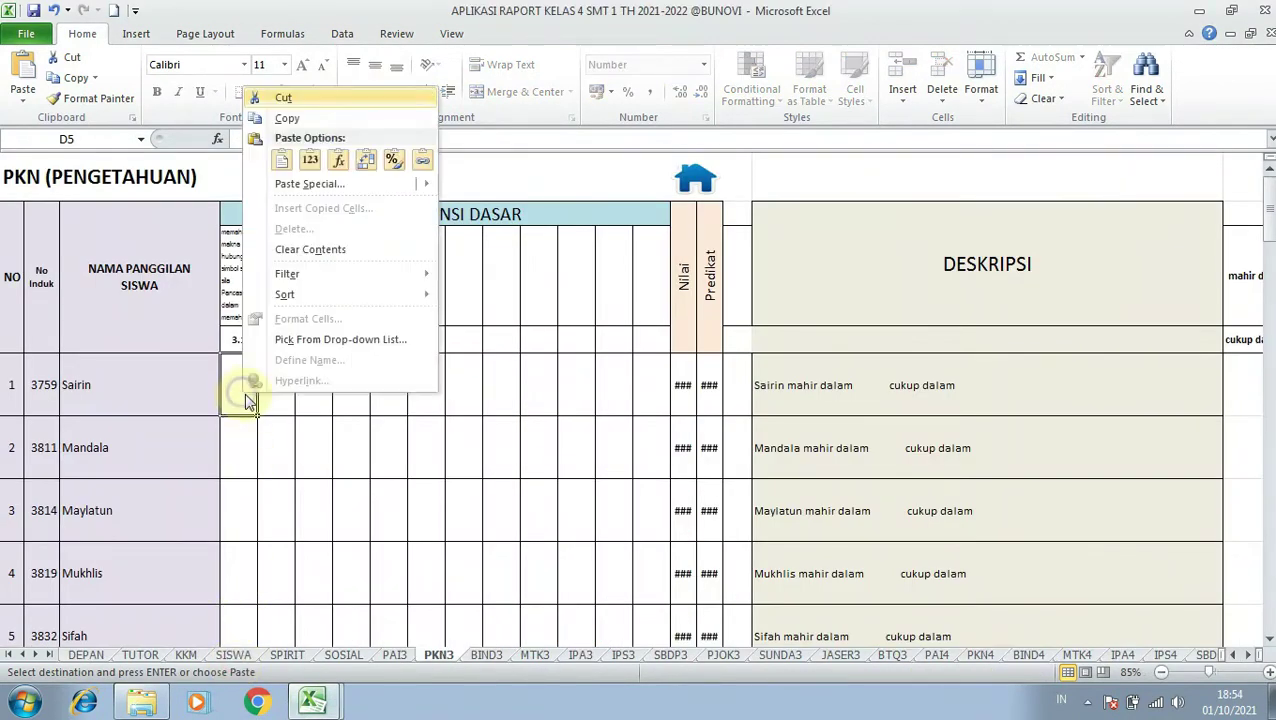
left_click(310, 162)
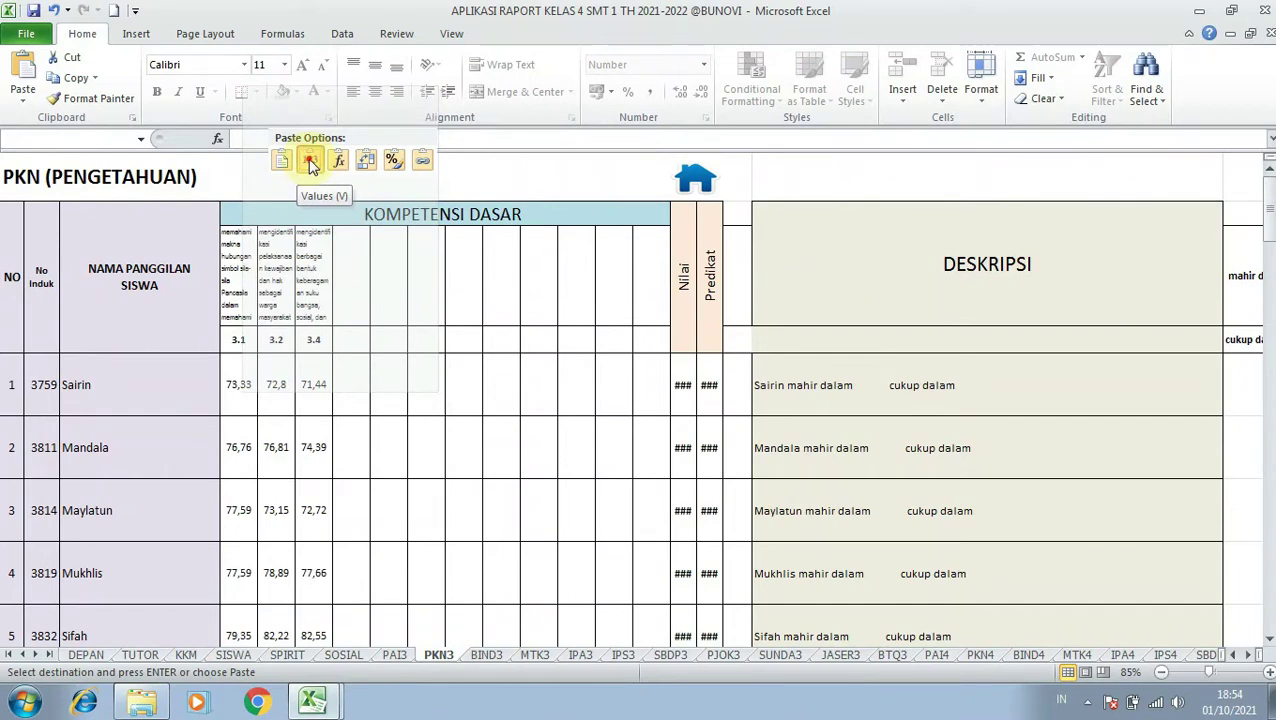
left_click(310, 162)
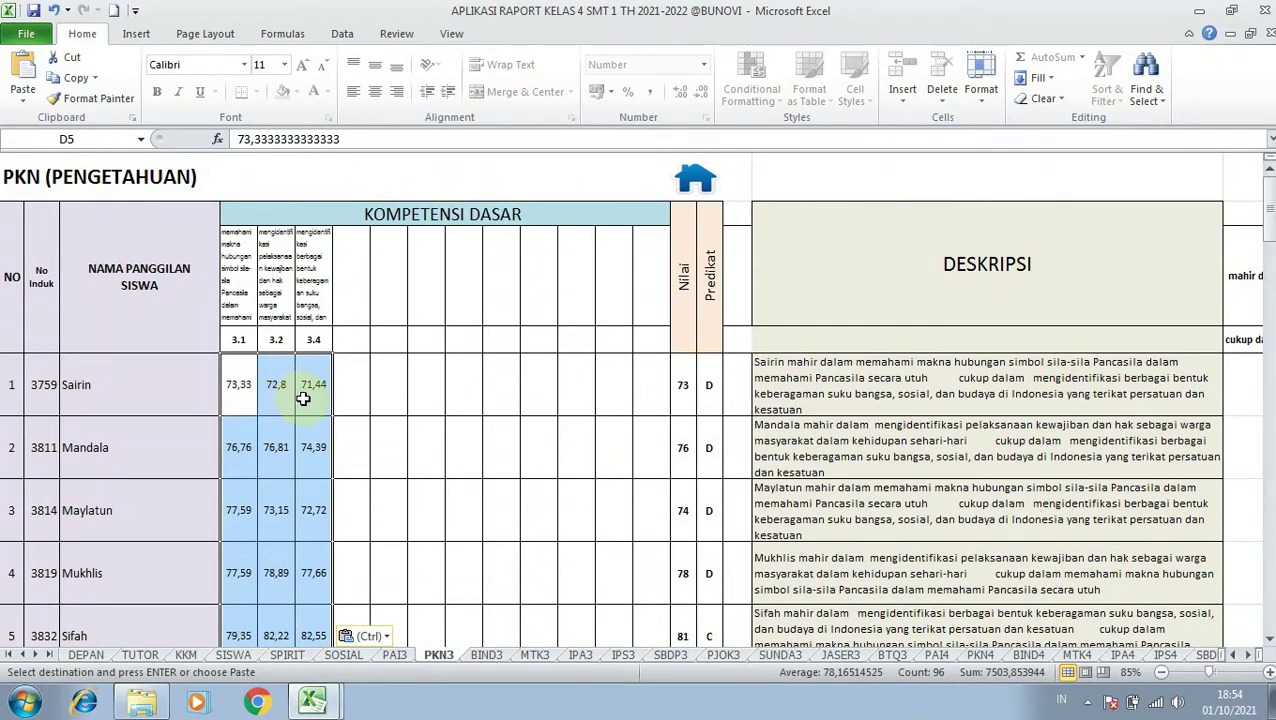
Check the pasted values in D5, E5 and F5.
left_click(246, 392)
left_click(276, 385)
left_click(314, 392)
Check a few more pasted values, then undo the paste to empty the score columns.
left_click(310, 441)
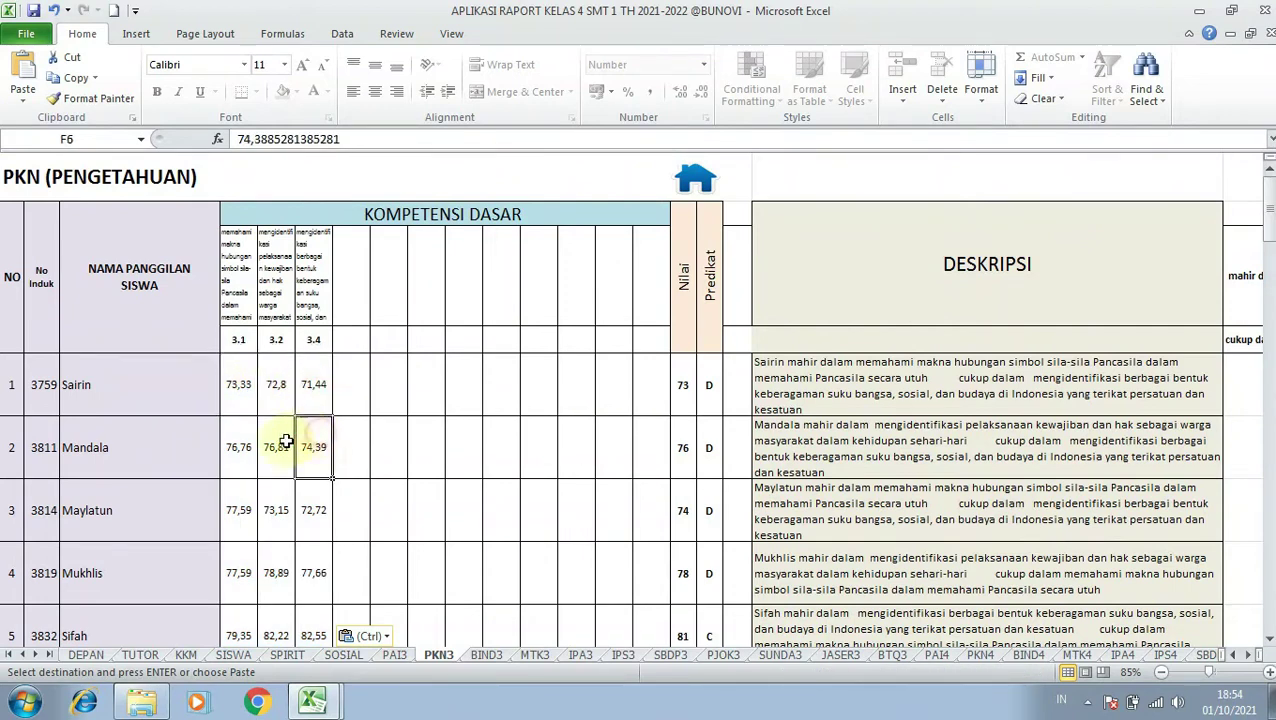
left_click(280, 444)
left_click(238, 508)
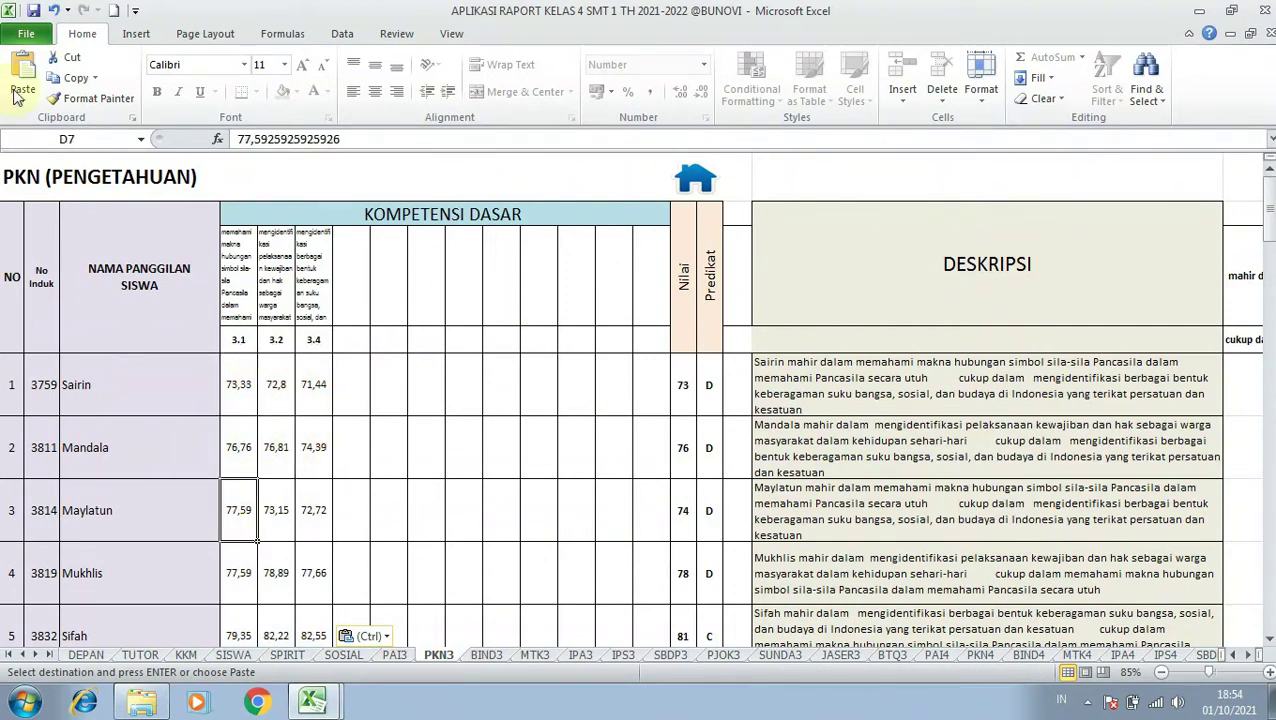
left_click(55, 12)
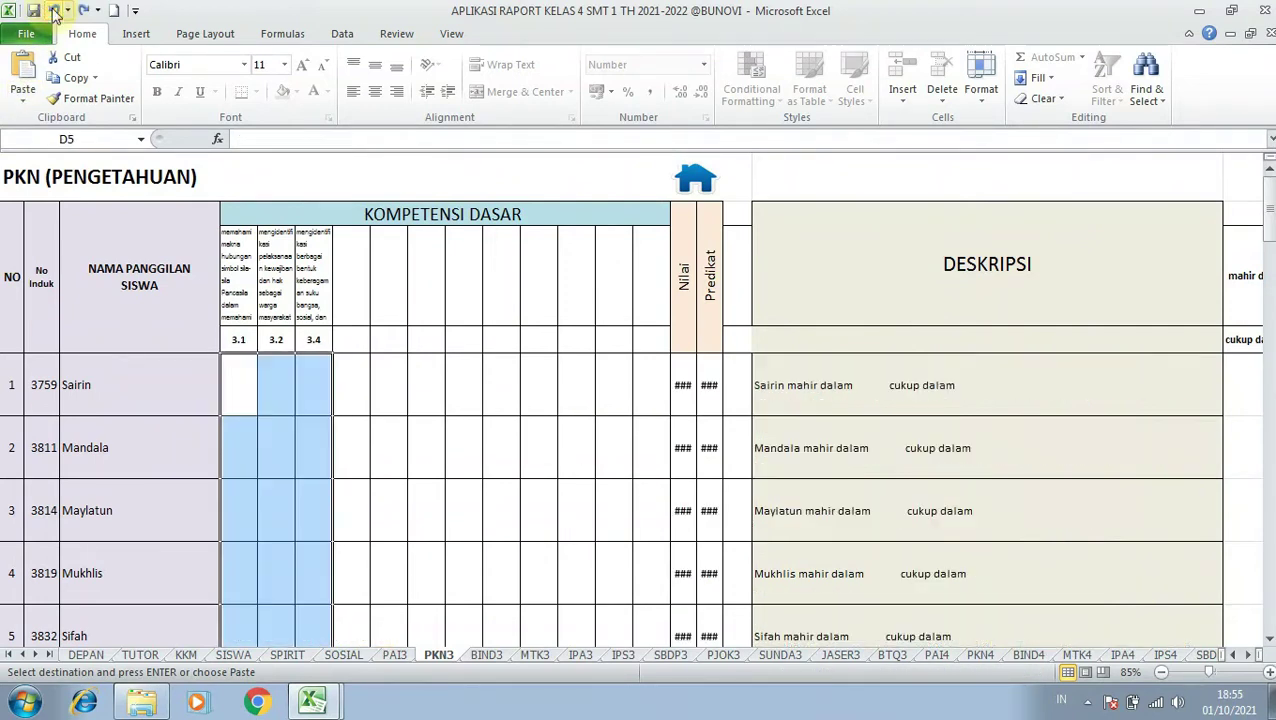
Switch back and forth between the two workbooks, ending on the PKN3 sheet at D5.
left_click(290, 400)
mouse_move(312, 700)
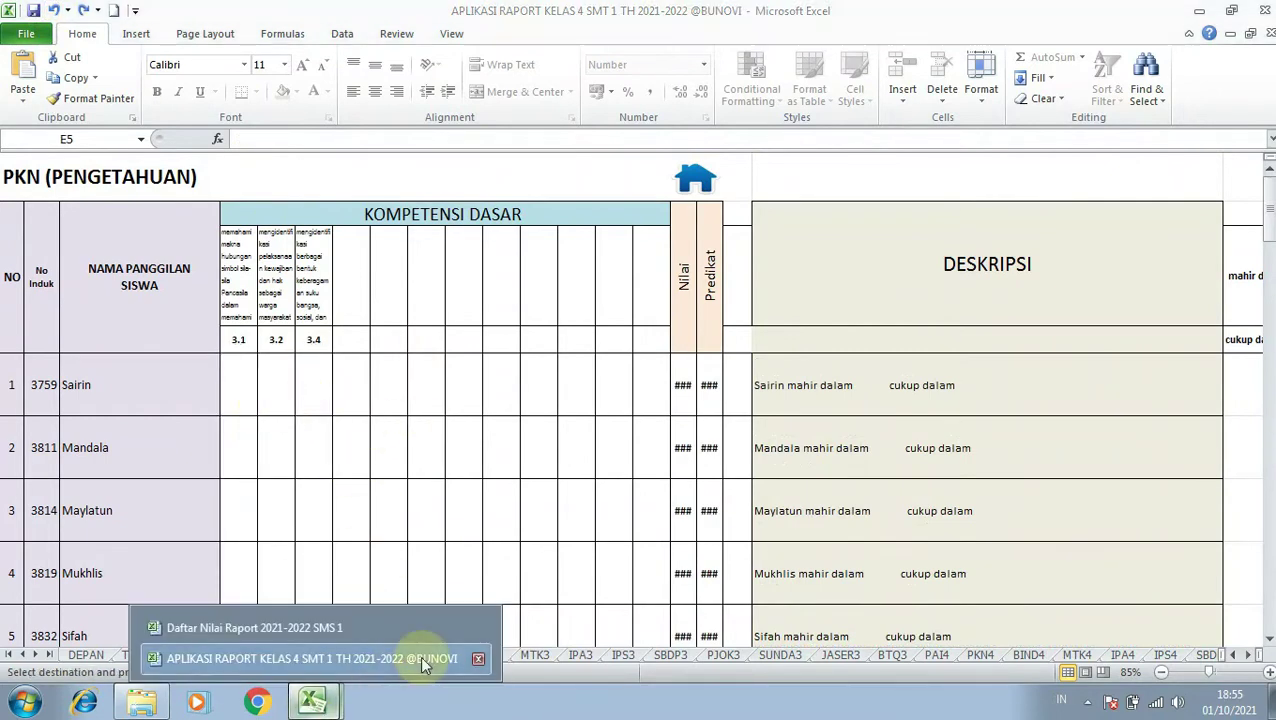
left_click(345, 626)
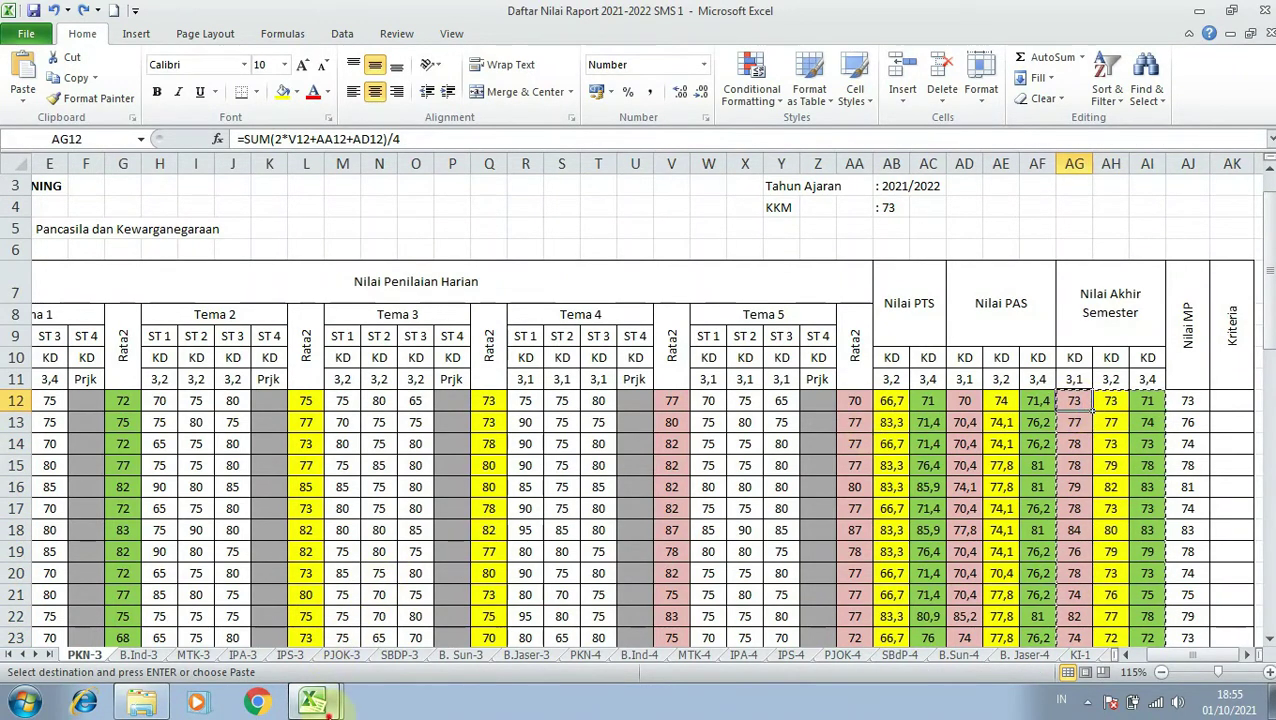
mouse_move(310, 700)
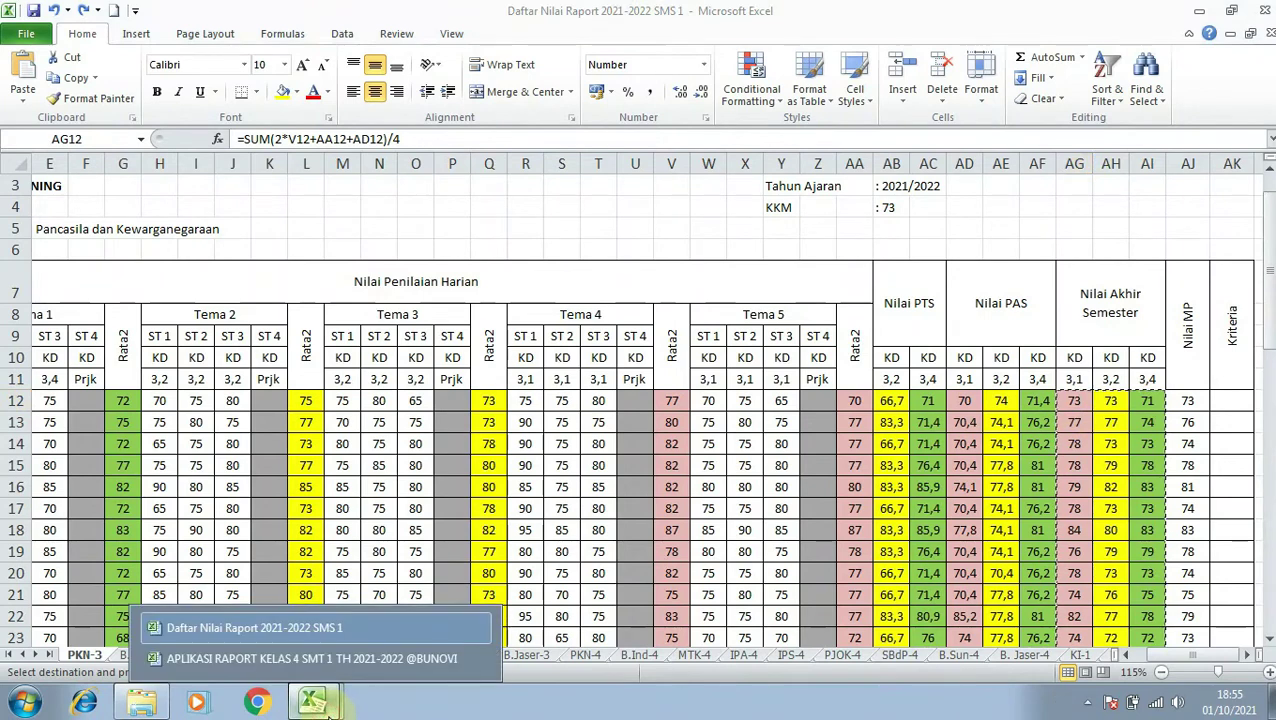
left_click(292, 658)
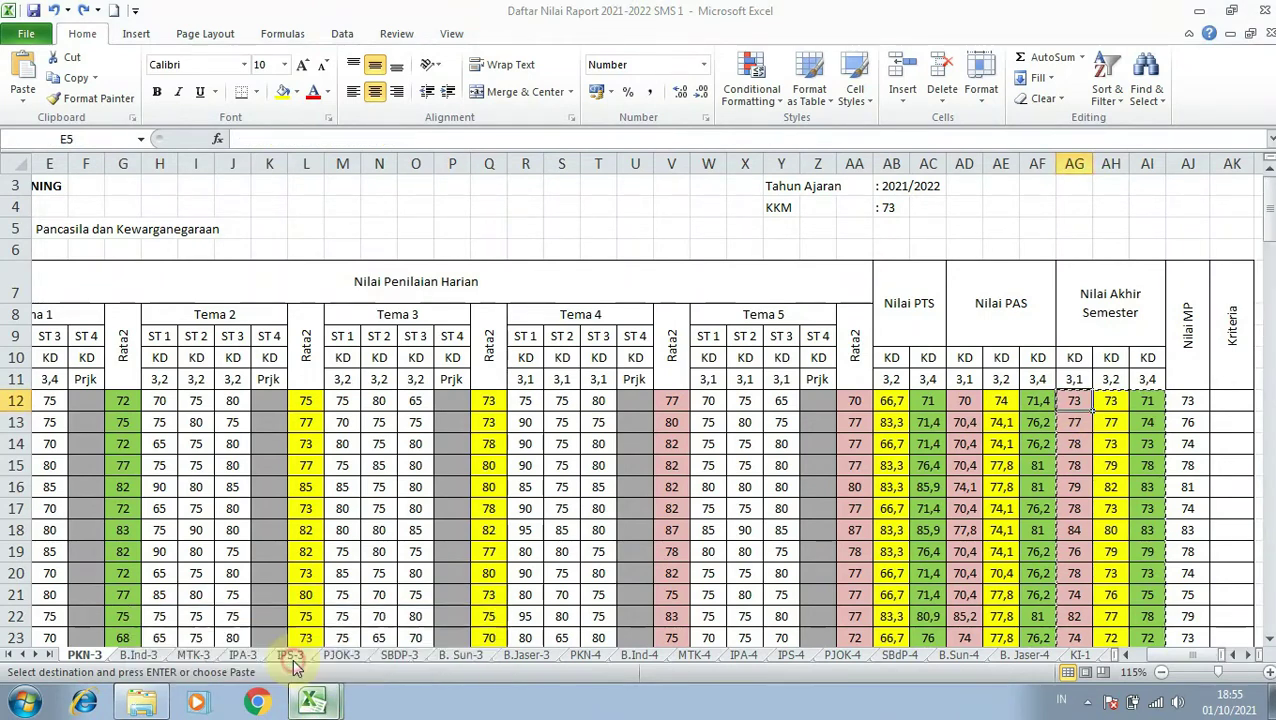
left_click(240, 388)
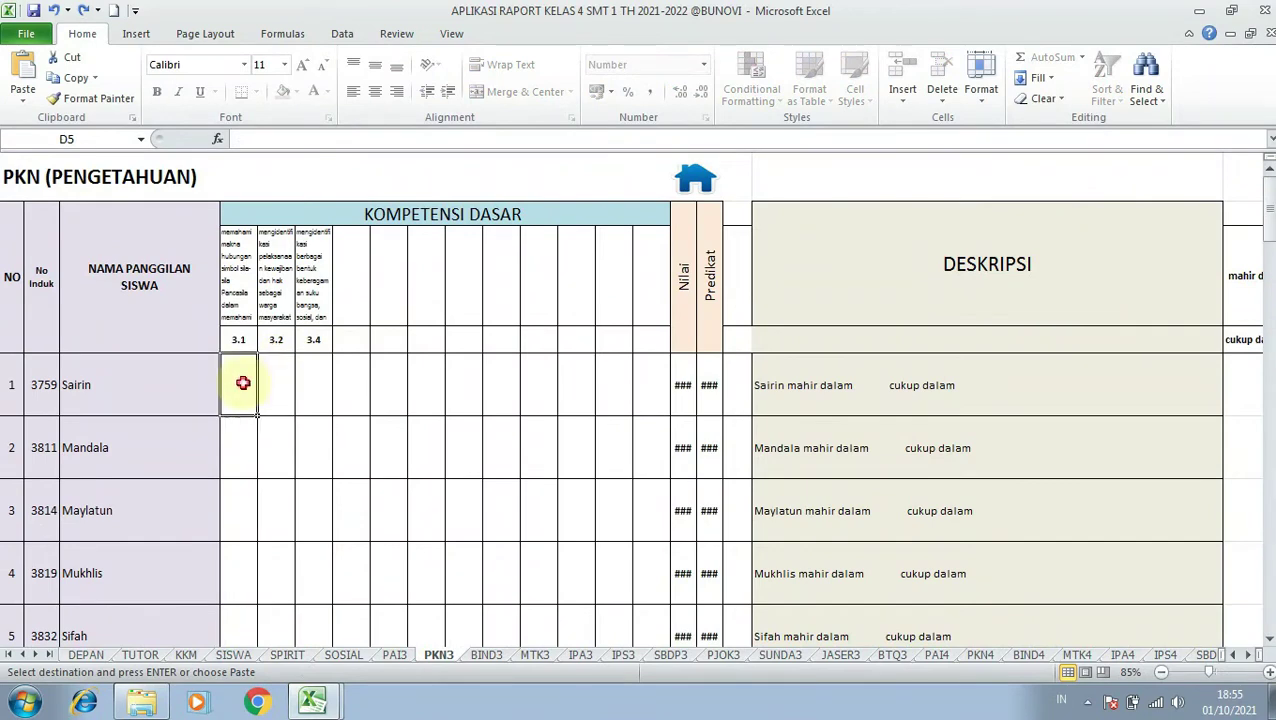
mouse_move(310, 700)
left_click(258, 628)
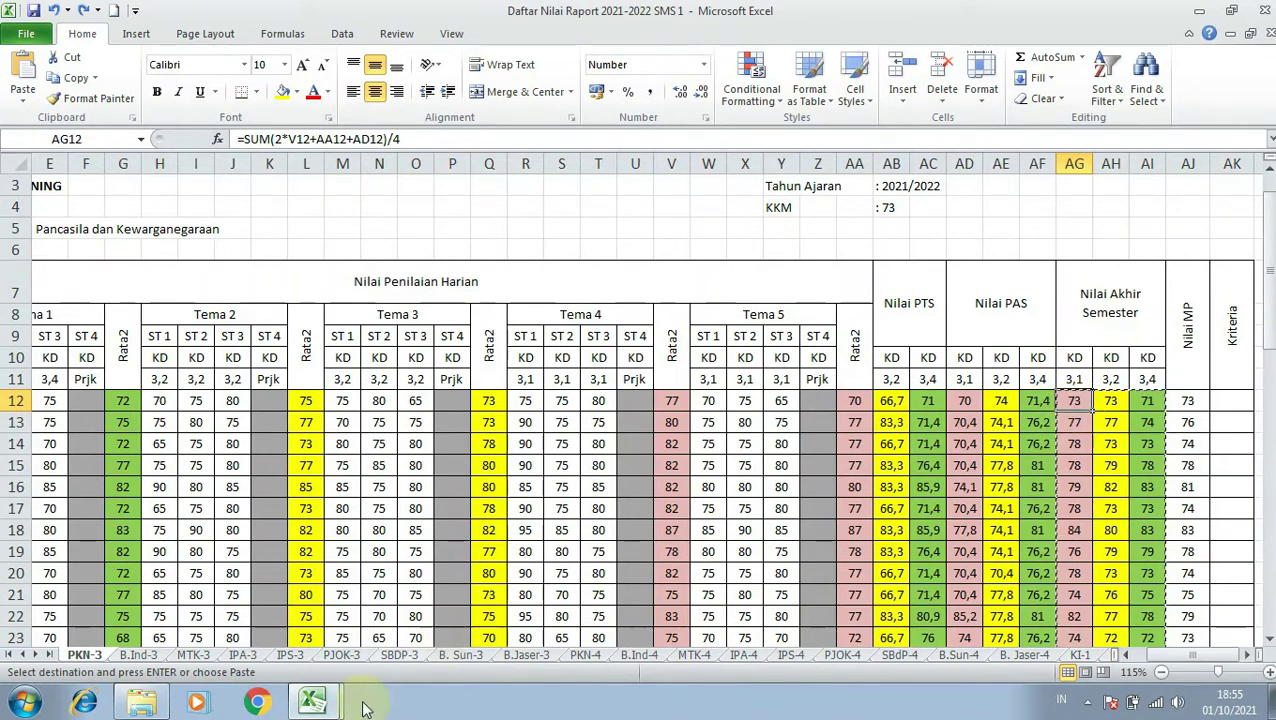
left_click(315, 700)
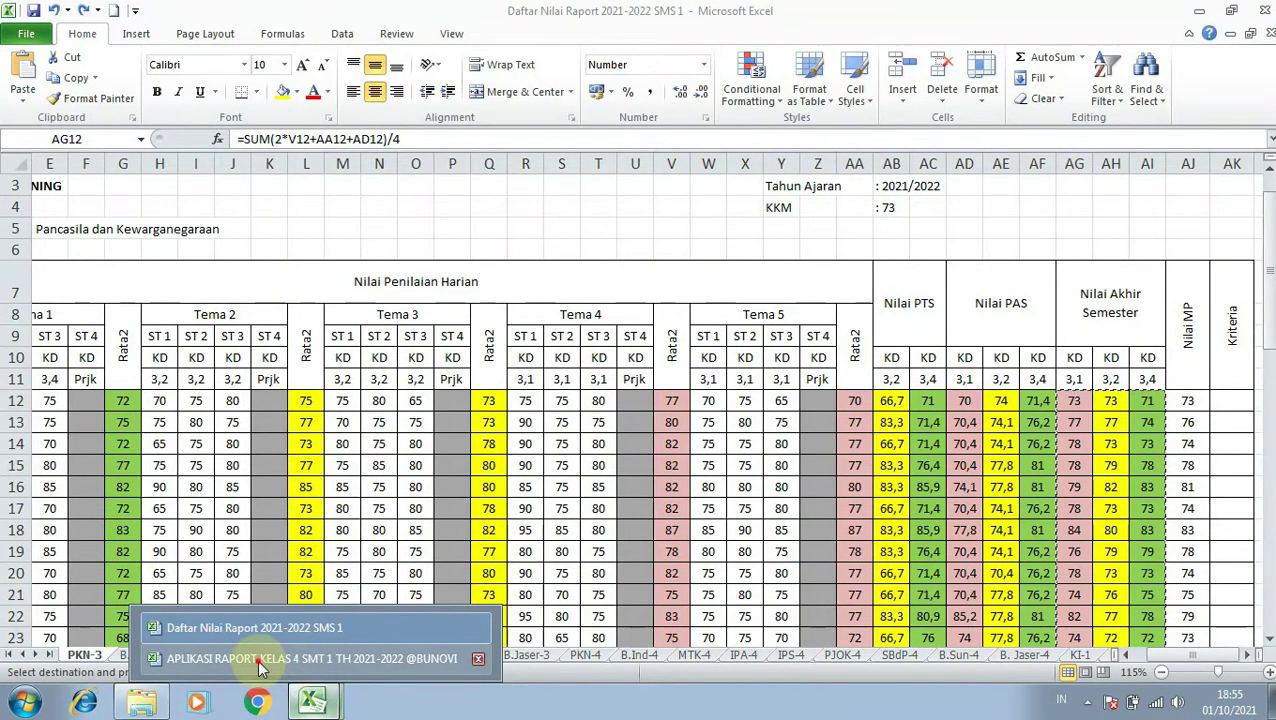
left_click(257, 659)
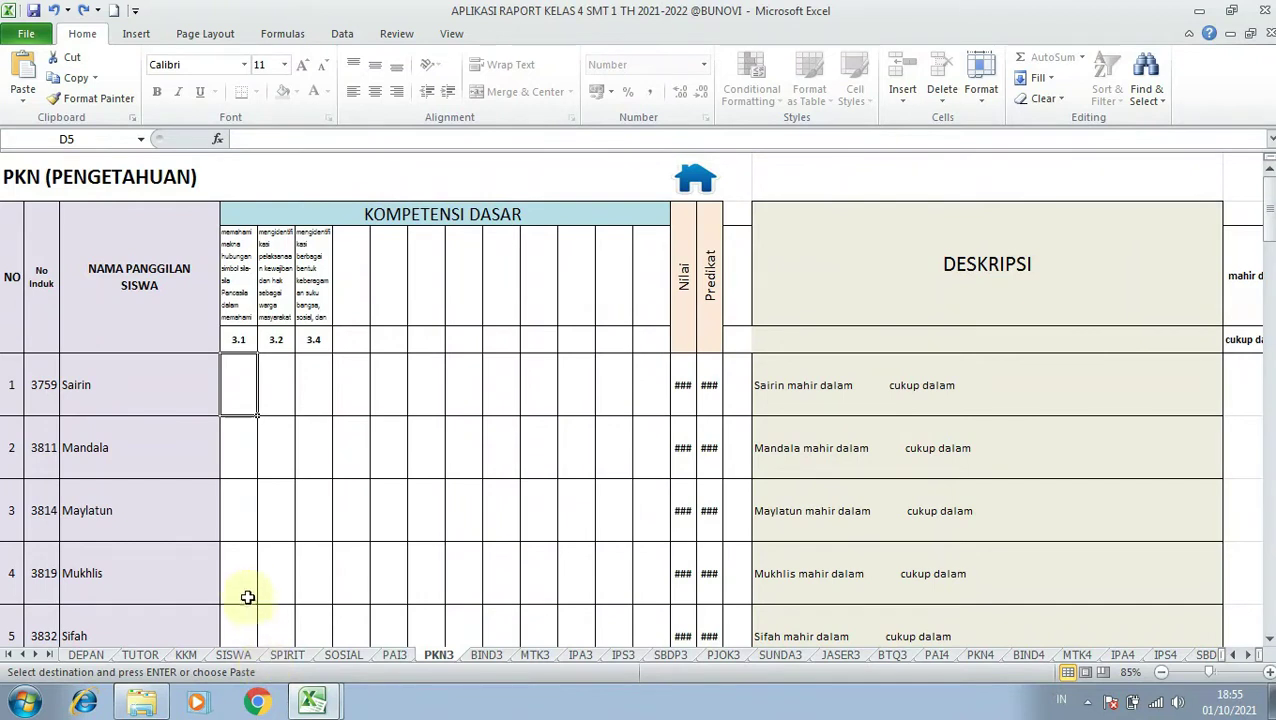
Link D5's 3.1 score to the recap's PKN-3 cell AG12 with an external formula, showing 73.
type("=")
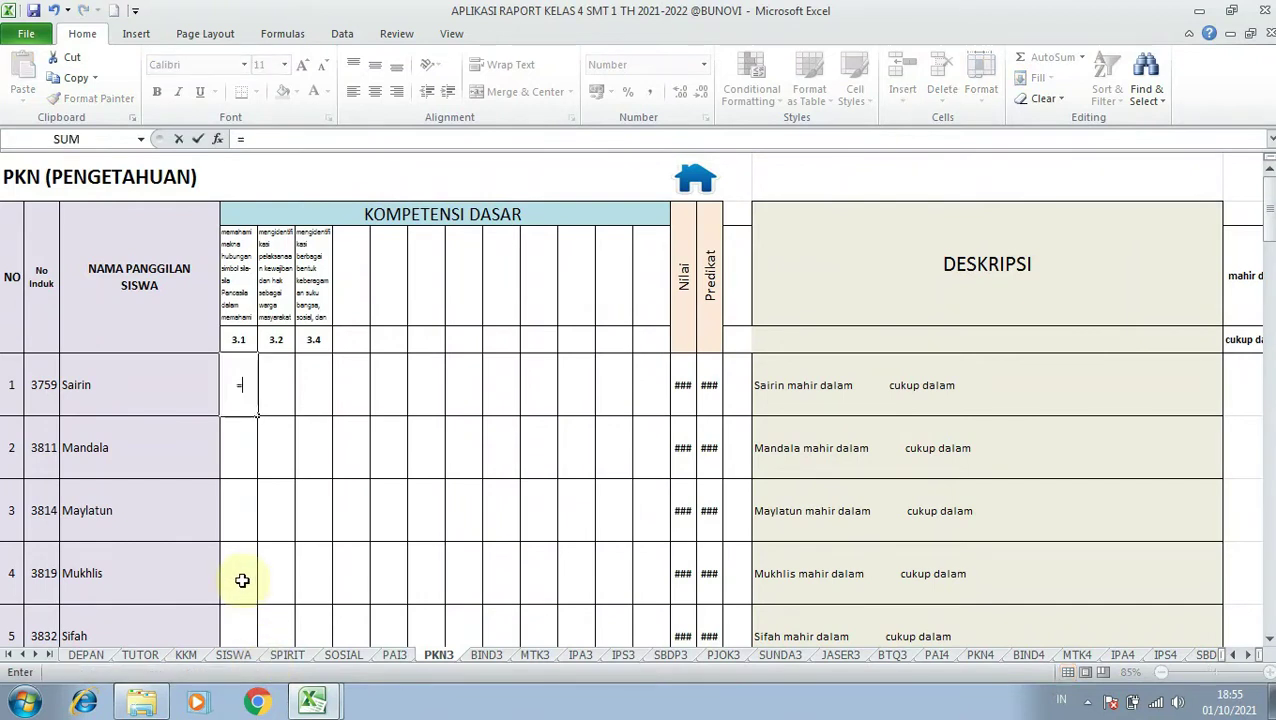
mouse_move(311, 702)
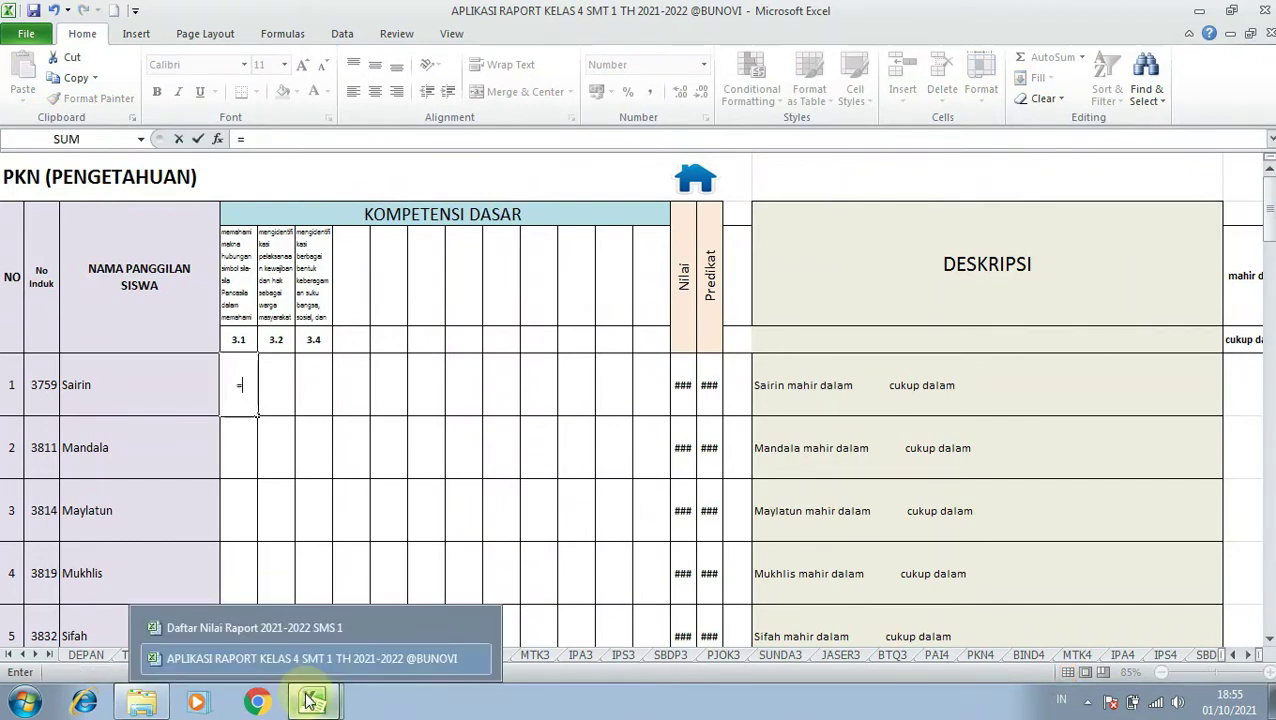
left_click(283, 633)
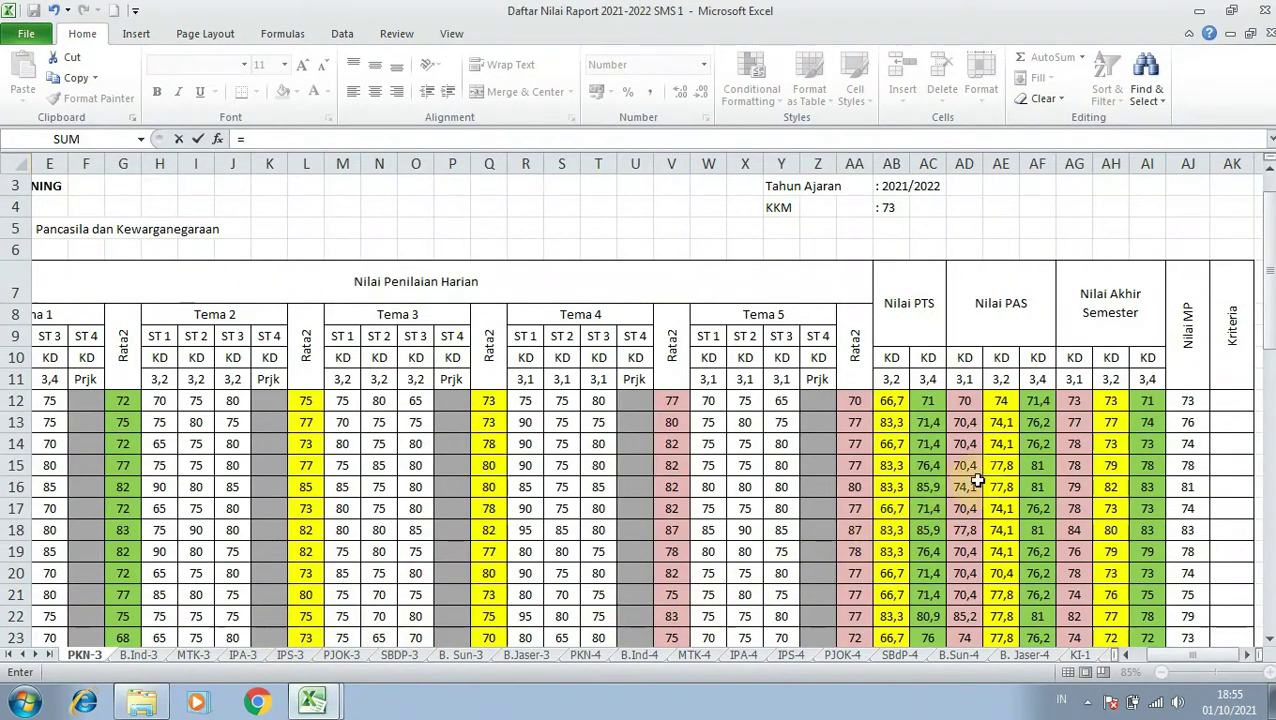
left_click(1074, 408)
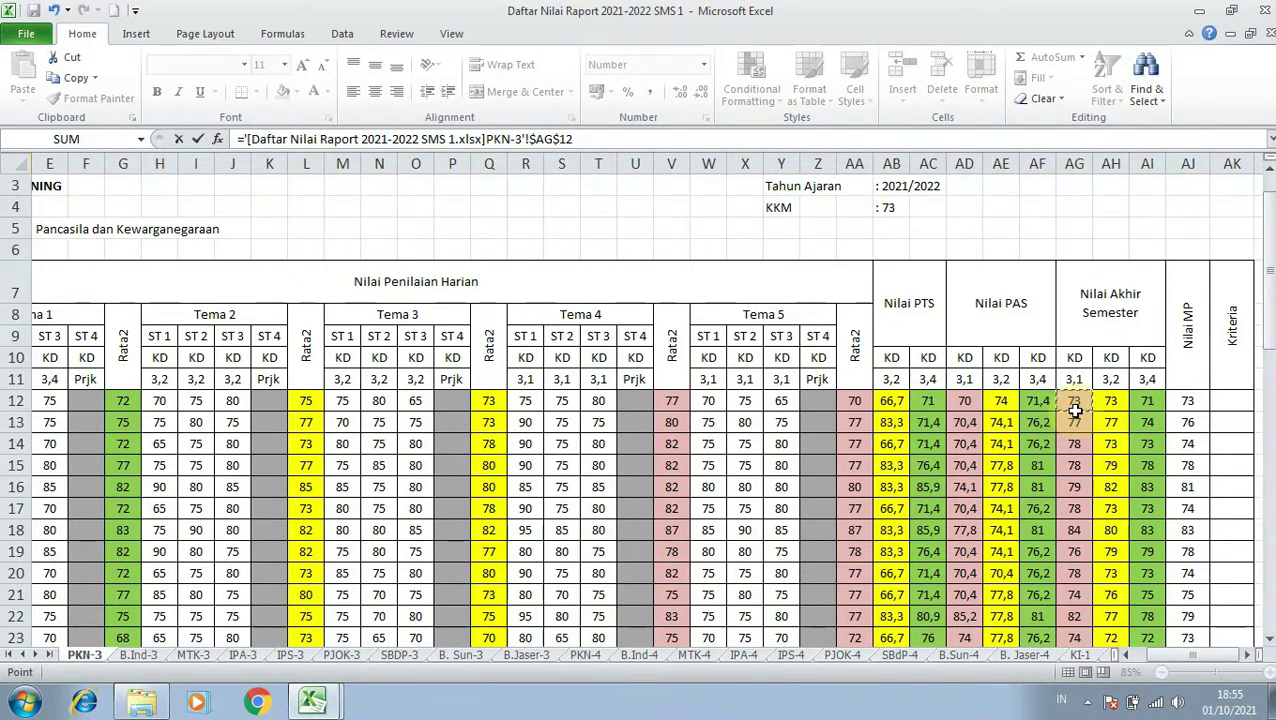
key("Return")
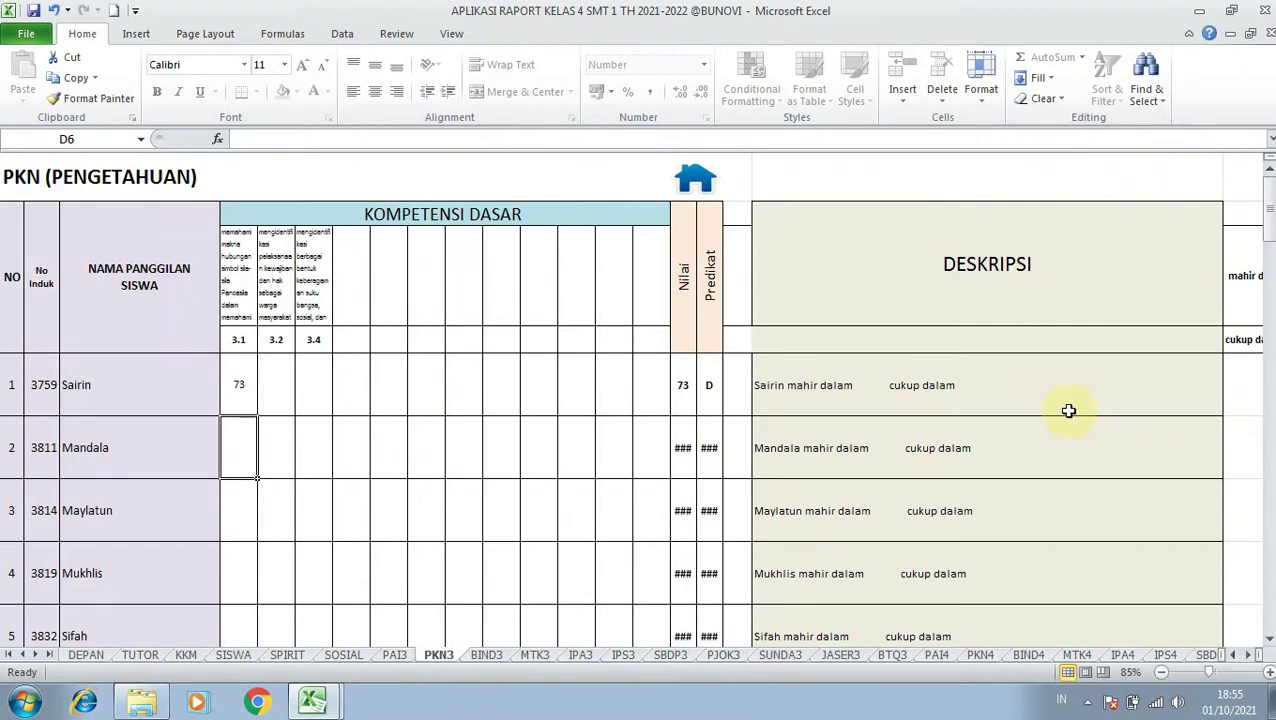
left_click(248, 385)
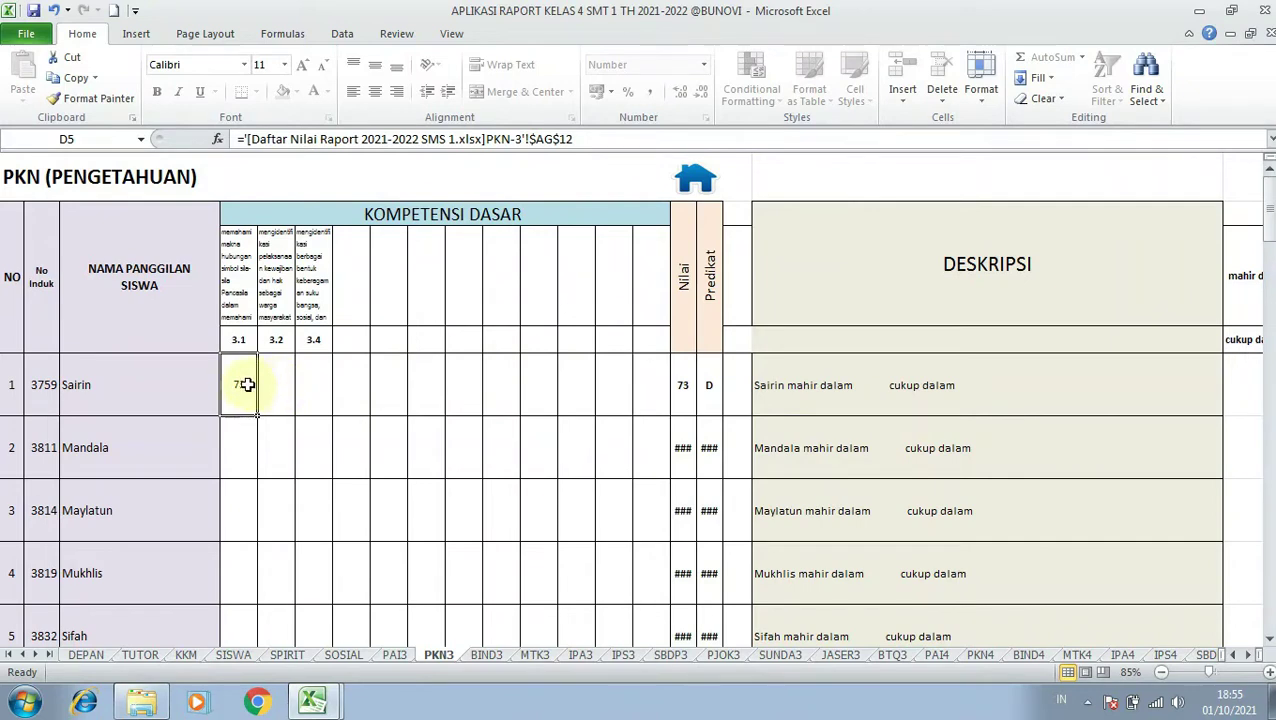
right_click(247, 385)
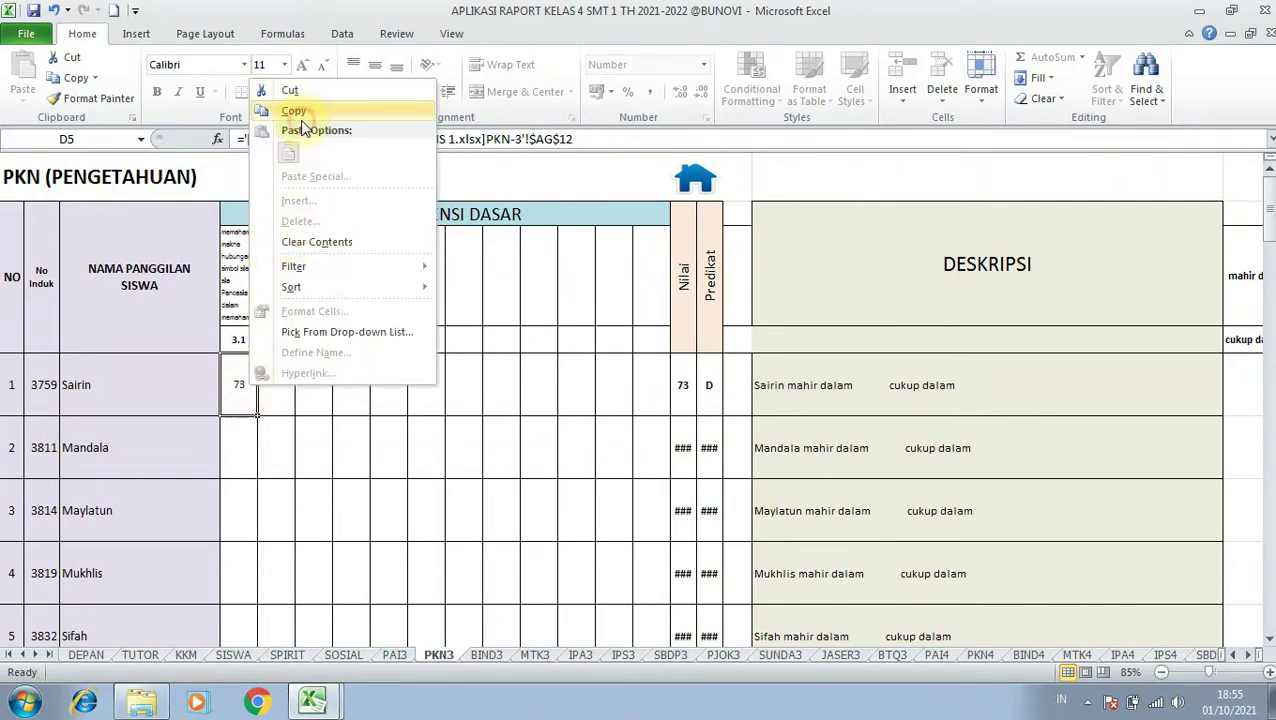
left_click(296, 112)
right_click(272, 381)
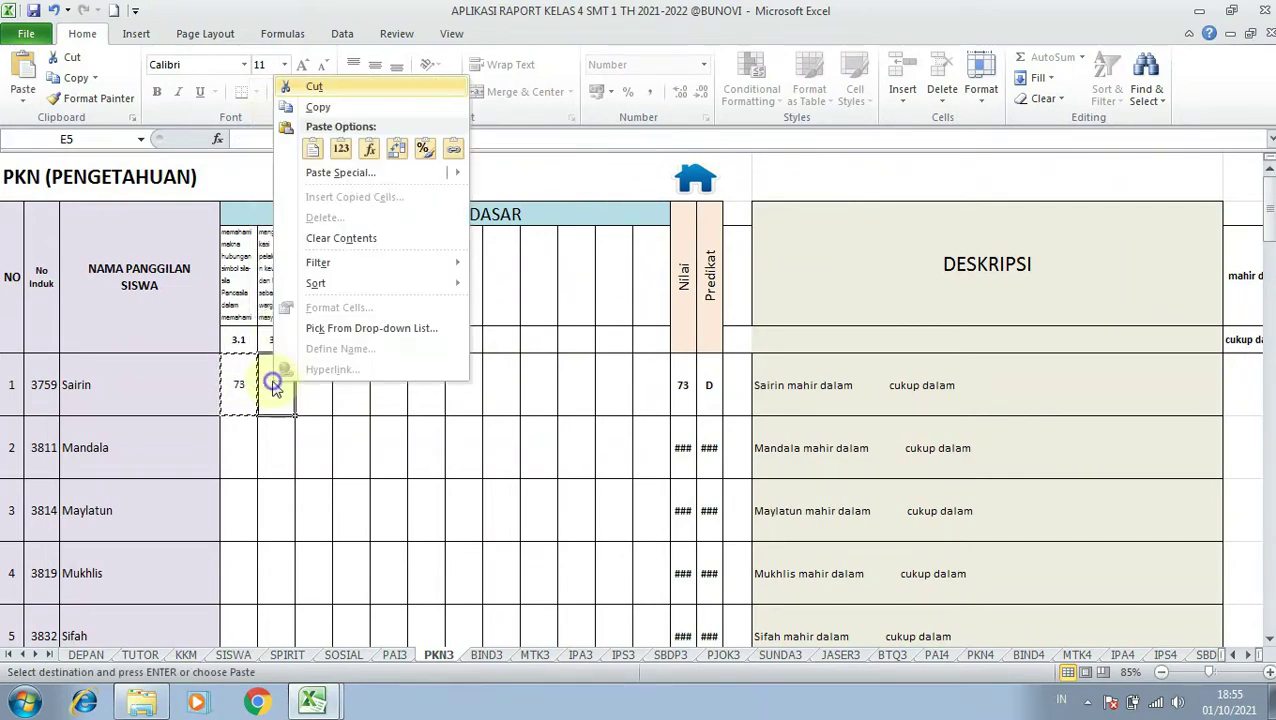
left_click(341, 150)
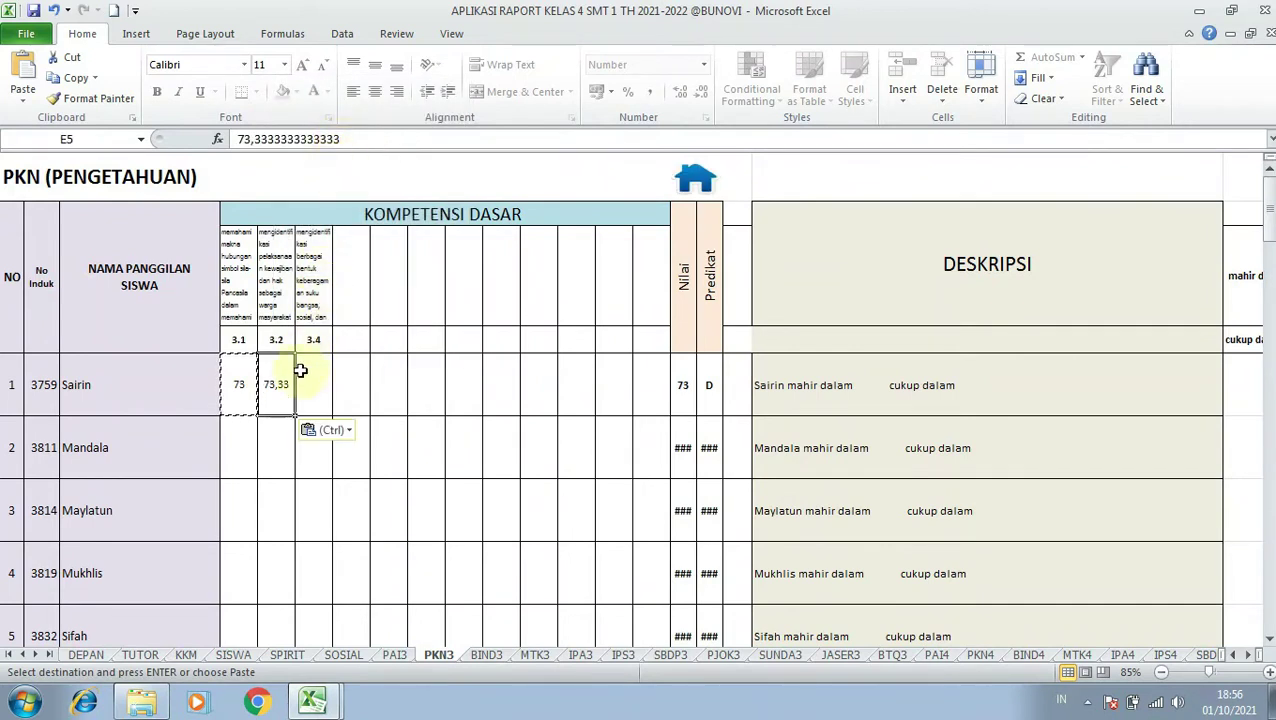
left_click(237, 395)
left_click(274, 393)
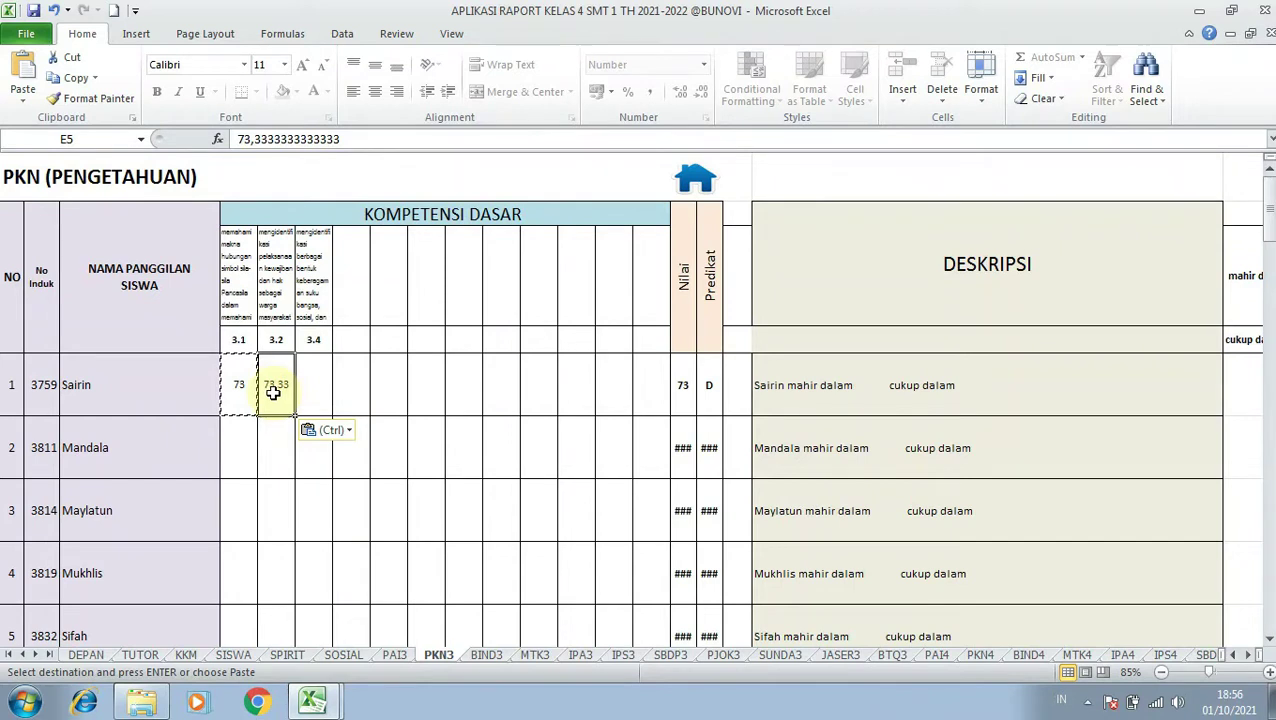
left_click(244, 391)
left_click(275, 388)
left_click(242, 388)
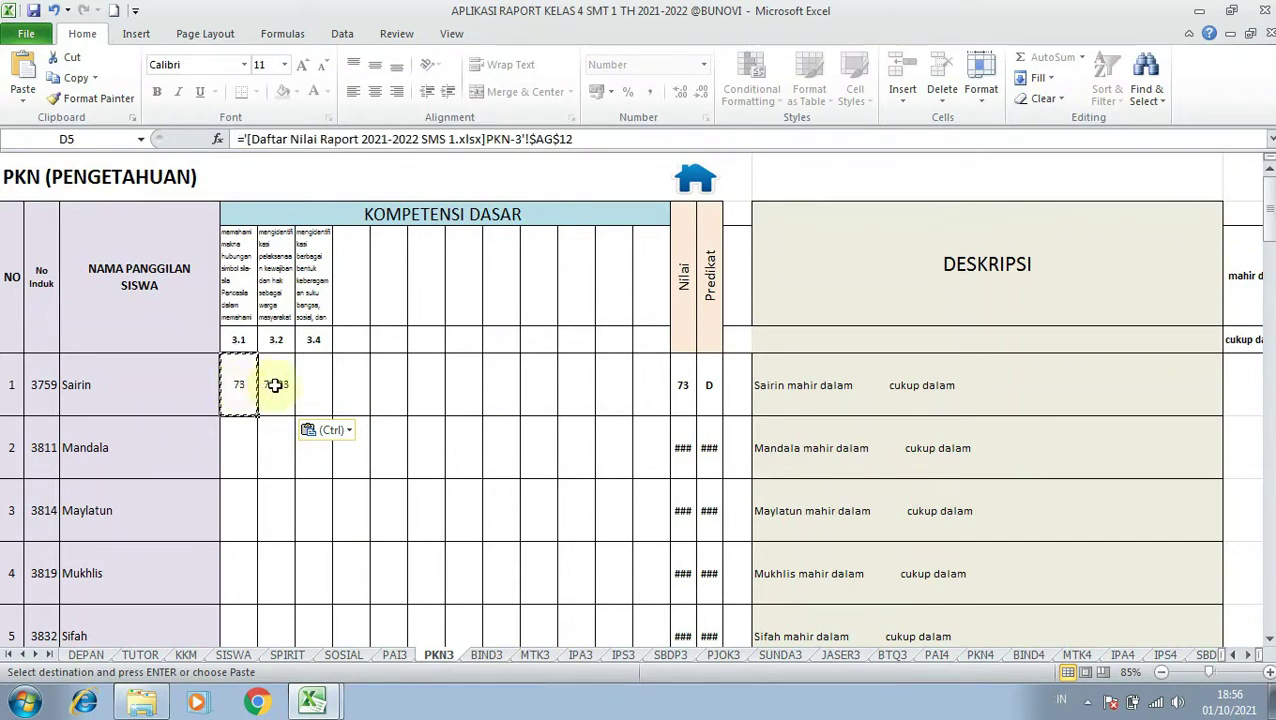
left_click(274, 386)
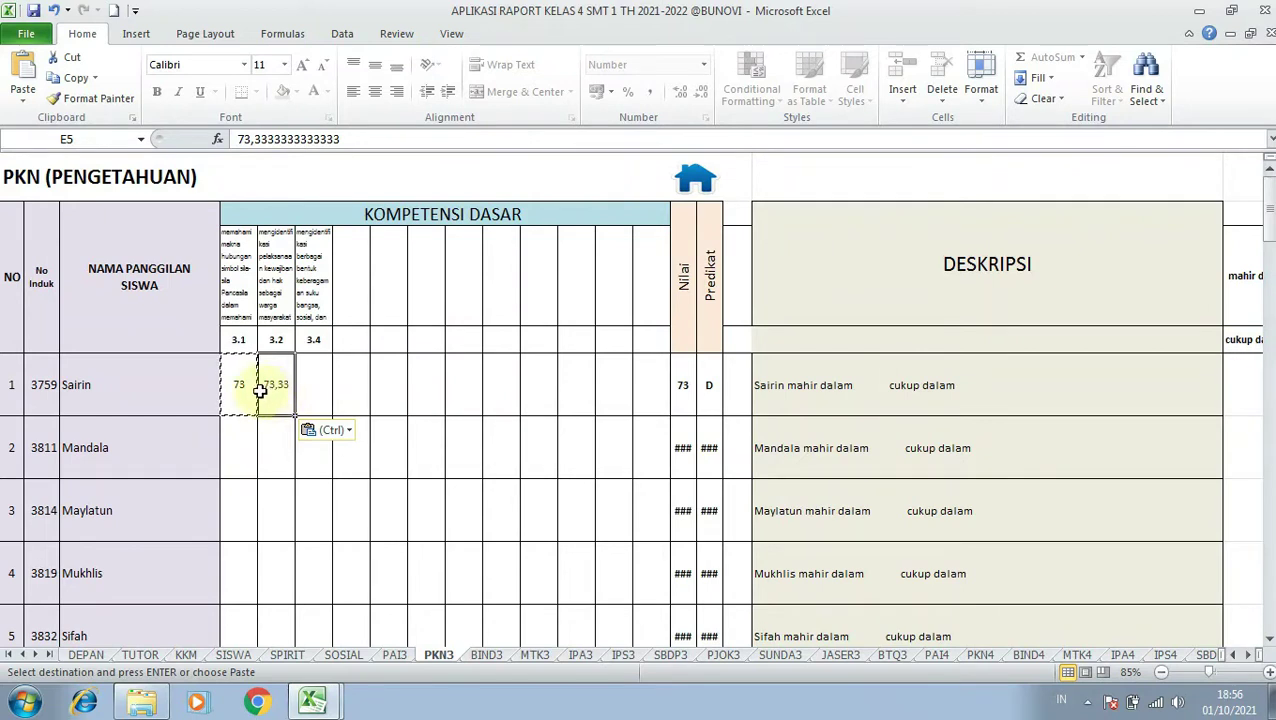
key("ctrl+z")
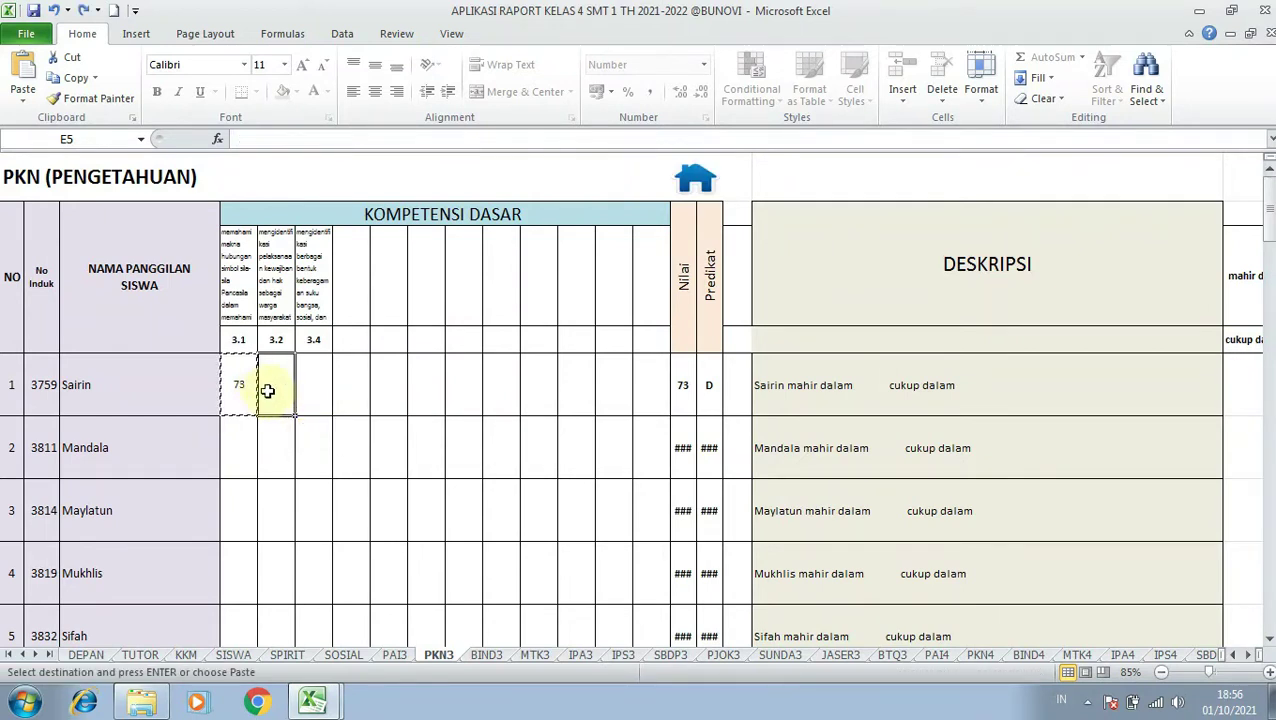
left_click(242, 392)
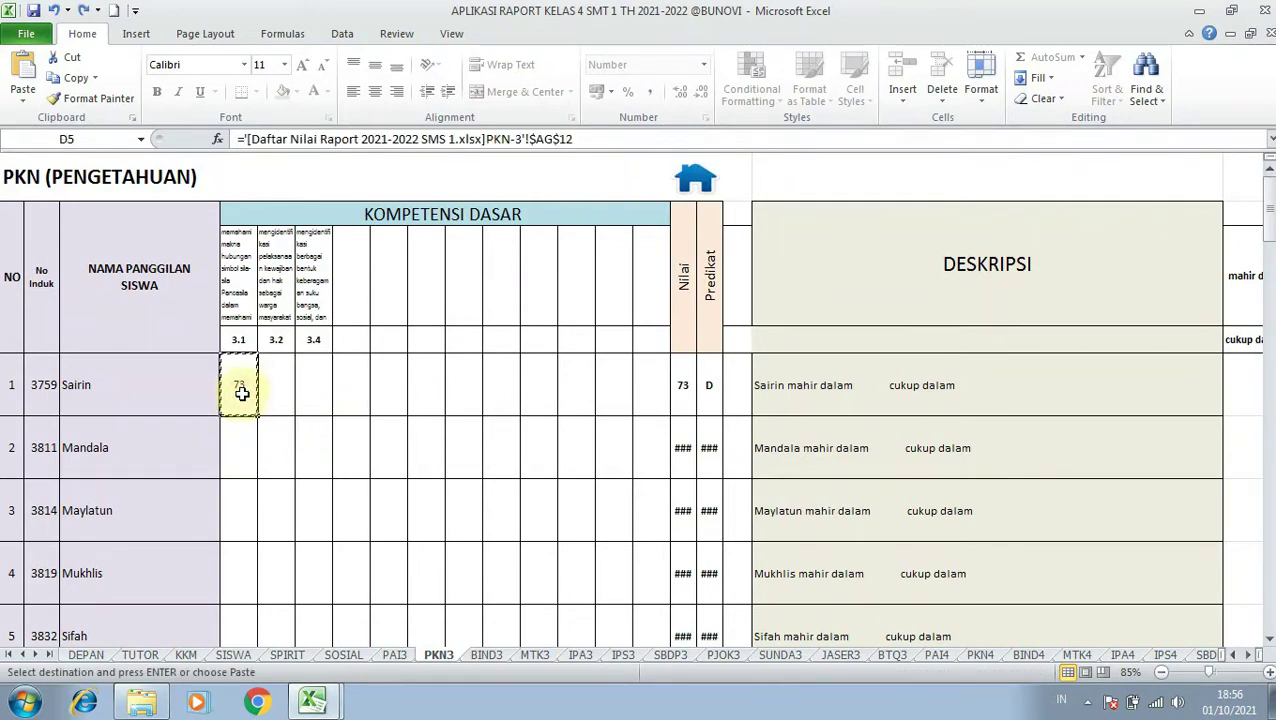
left_click(266, 394)
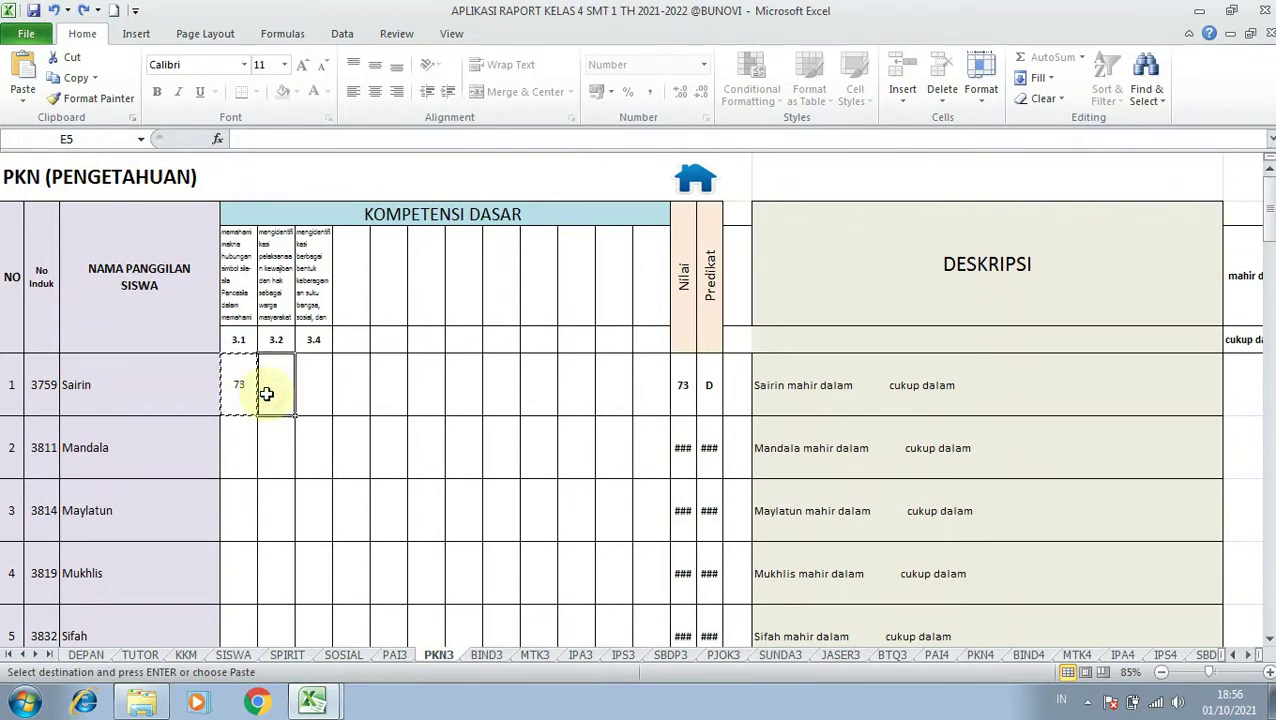
Link E5's 3.2 score to recap cell AH12, showing 73.
type("=")
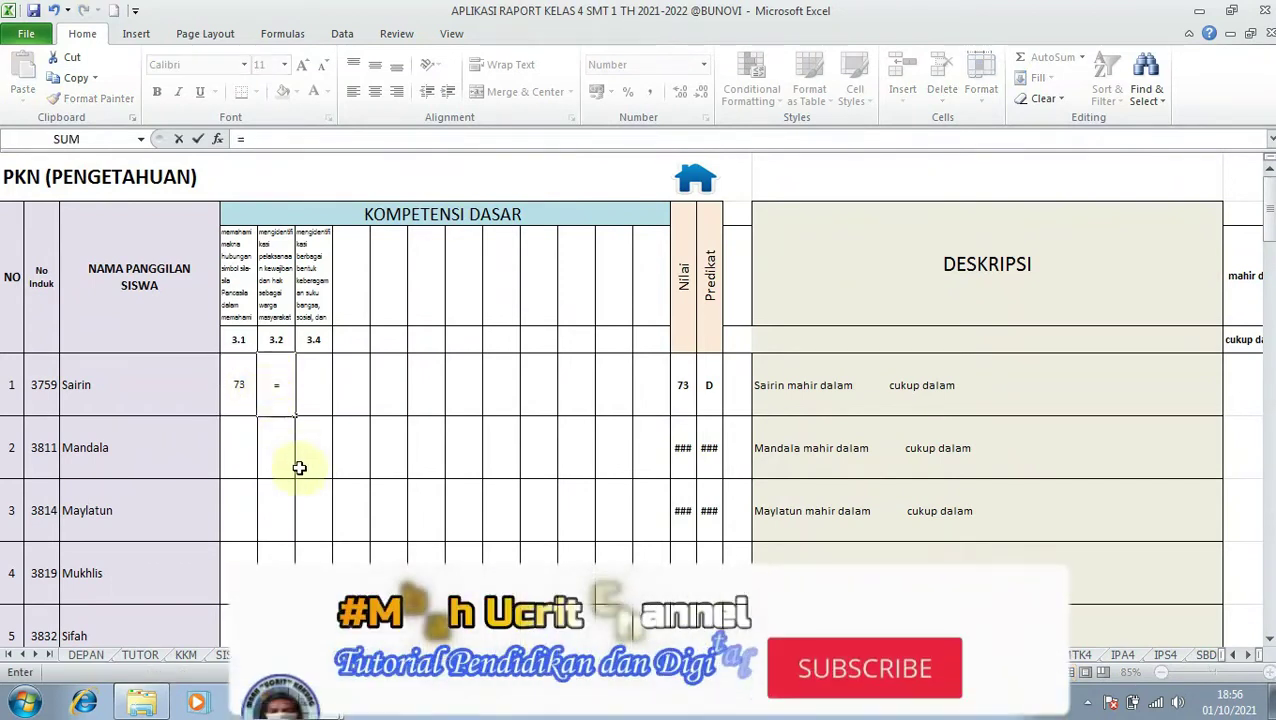
mouse_move(300, 706)
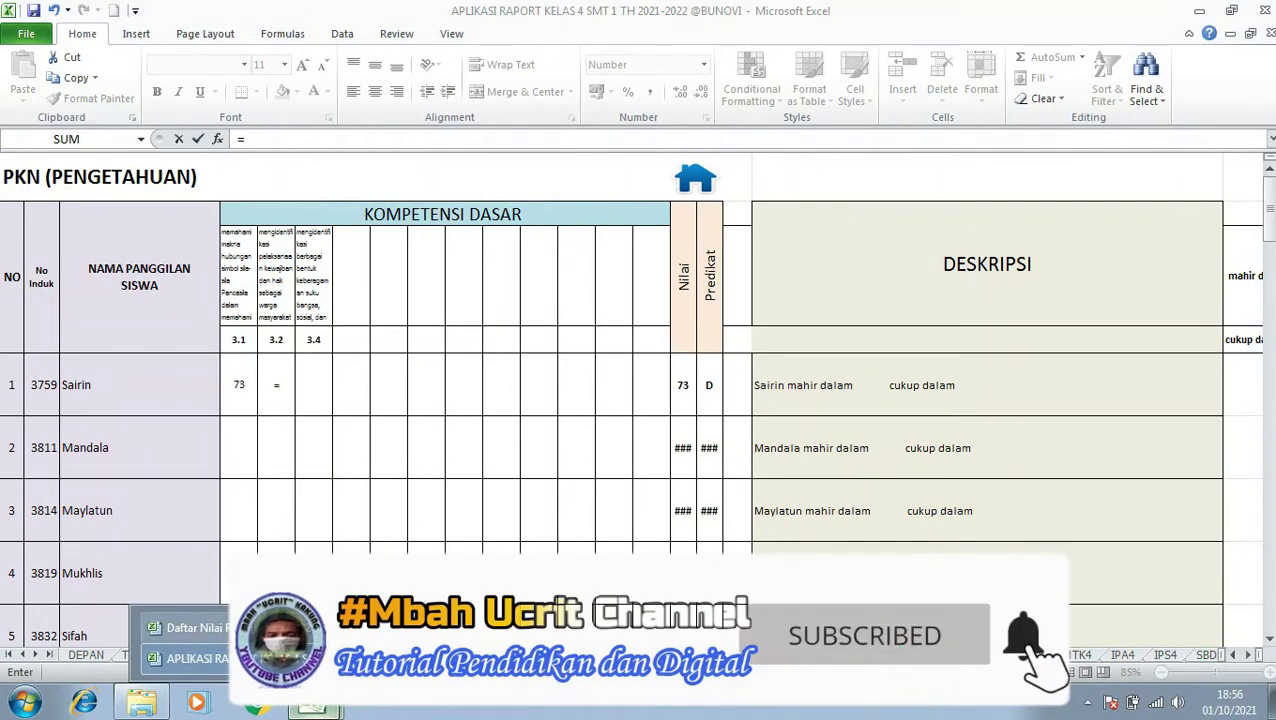
left_click(279, 632)
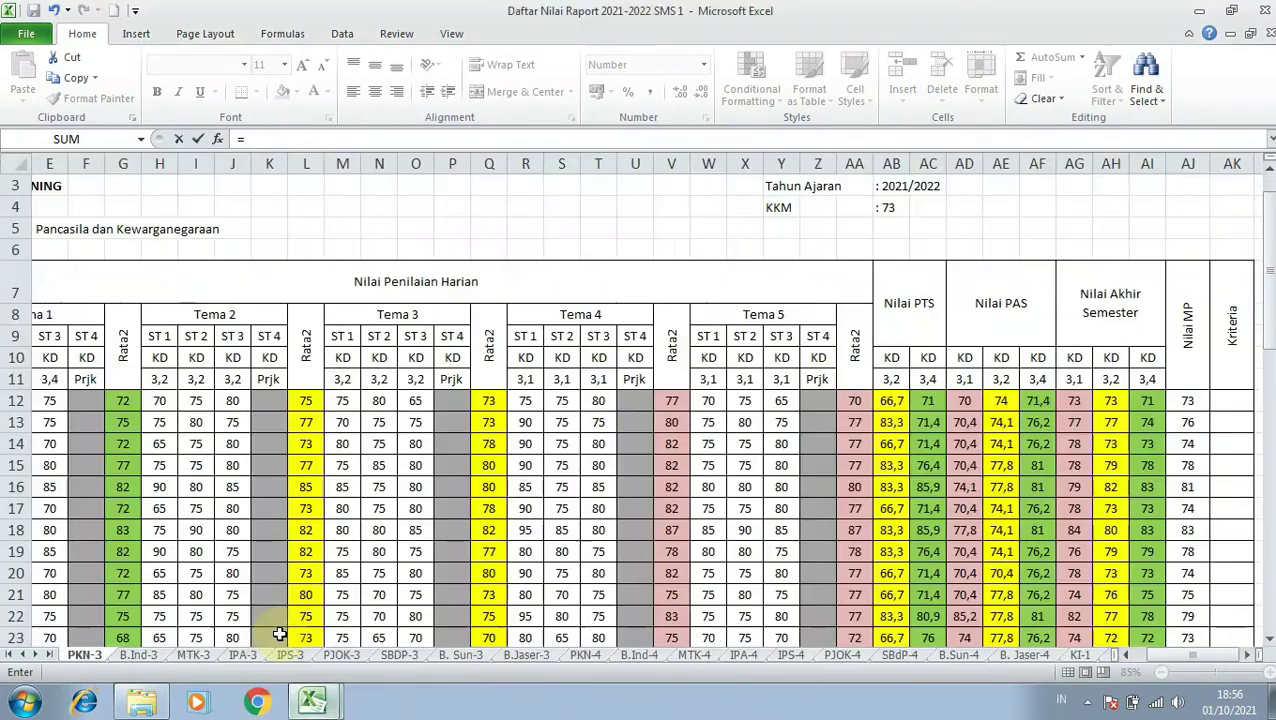
left_click(1114, 402)
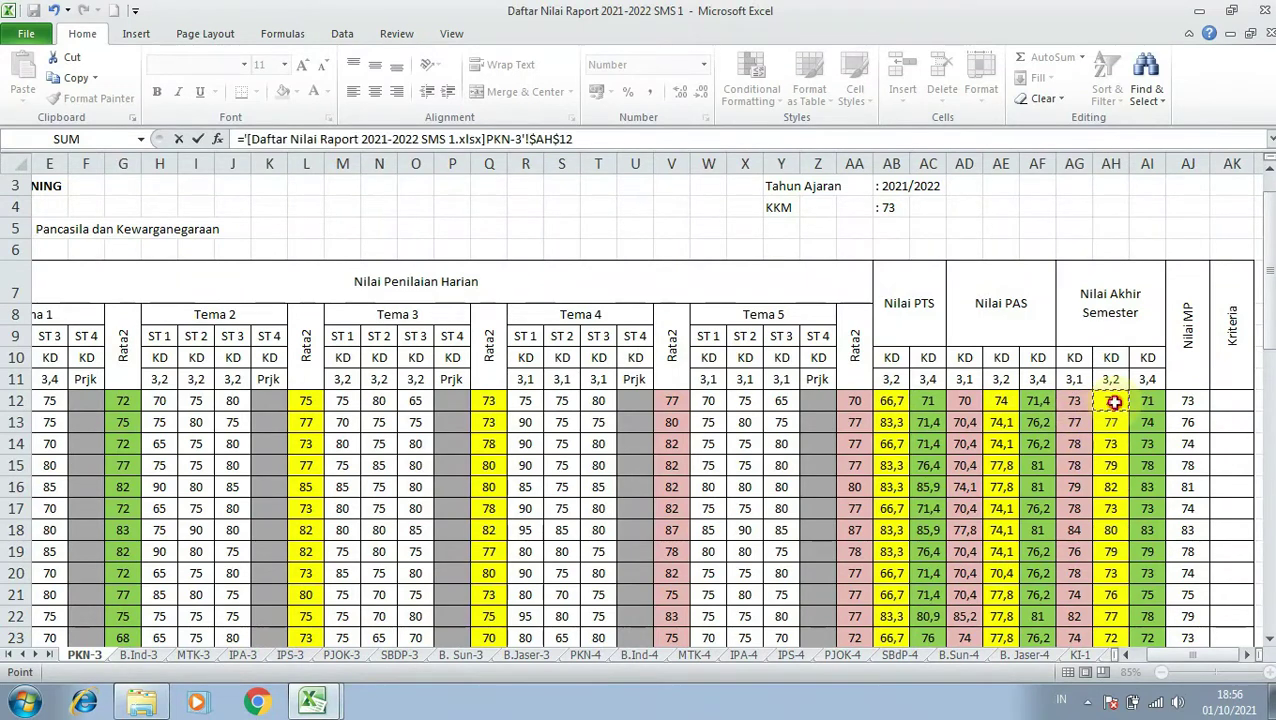
key("Return")
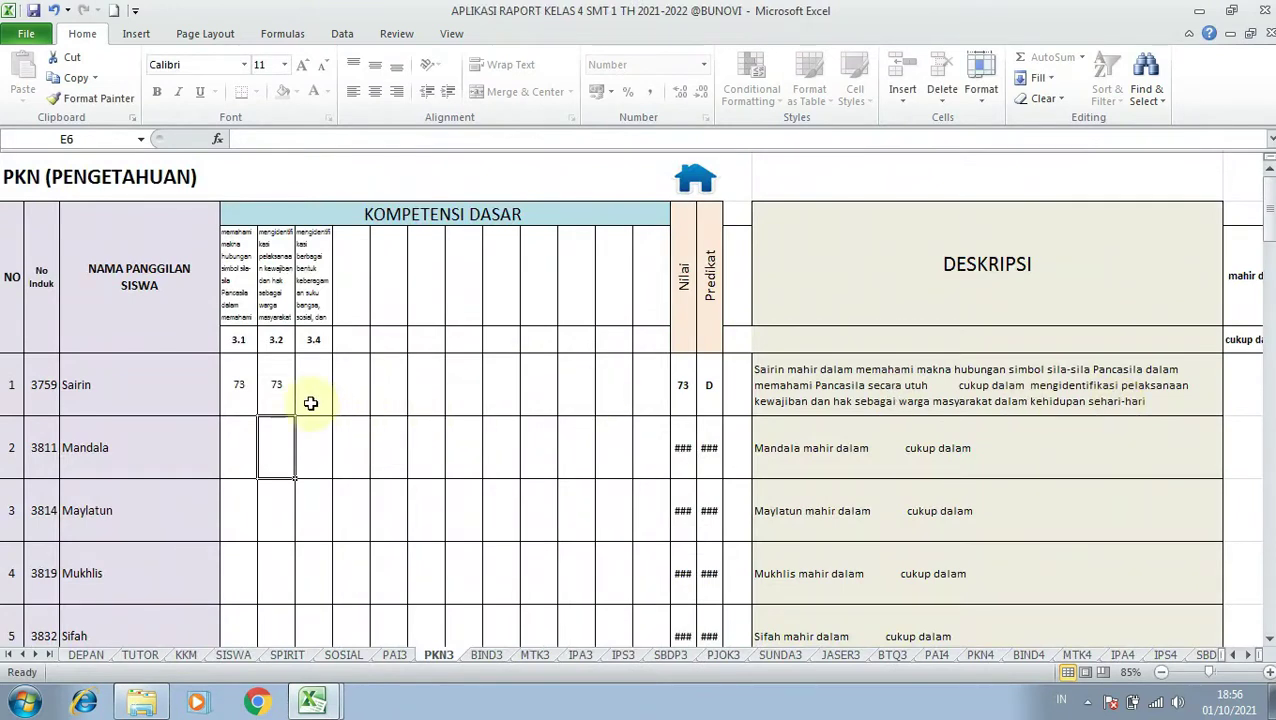
Link F5's 3.4 score to recap cell AI12, showing 71.
left_click(311, 403)
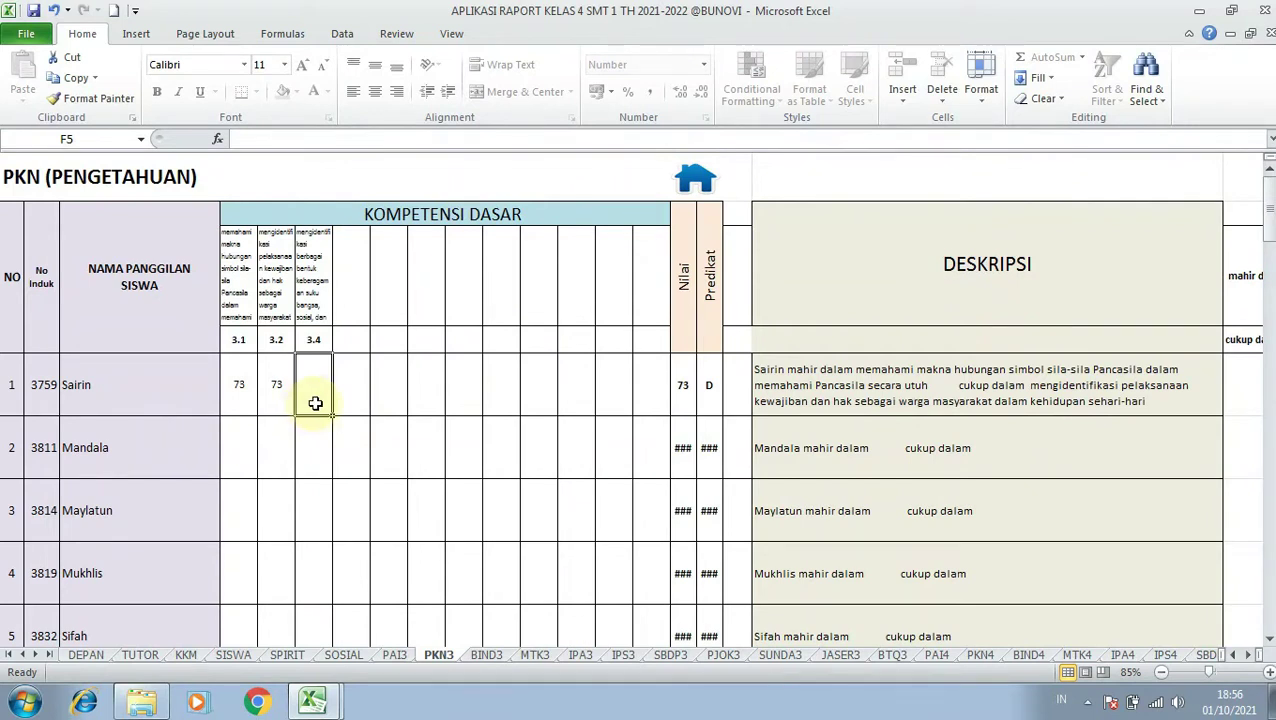
type("=")
mouse_move(310, 700)
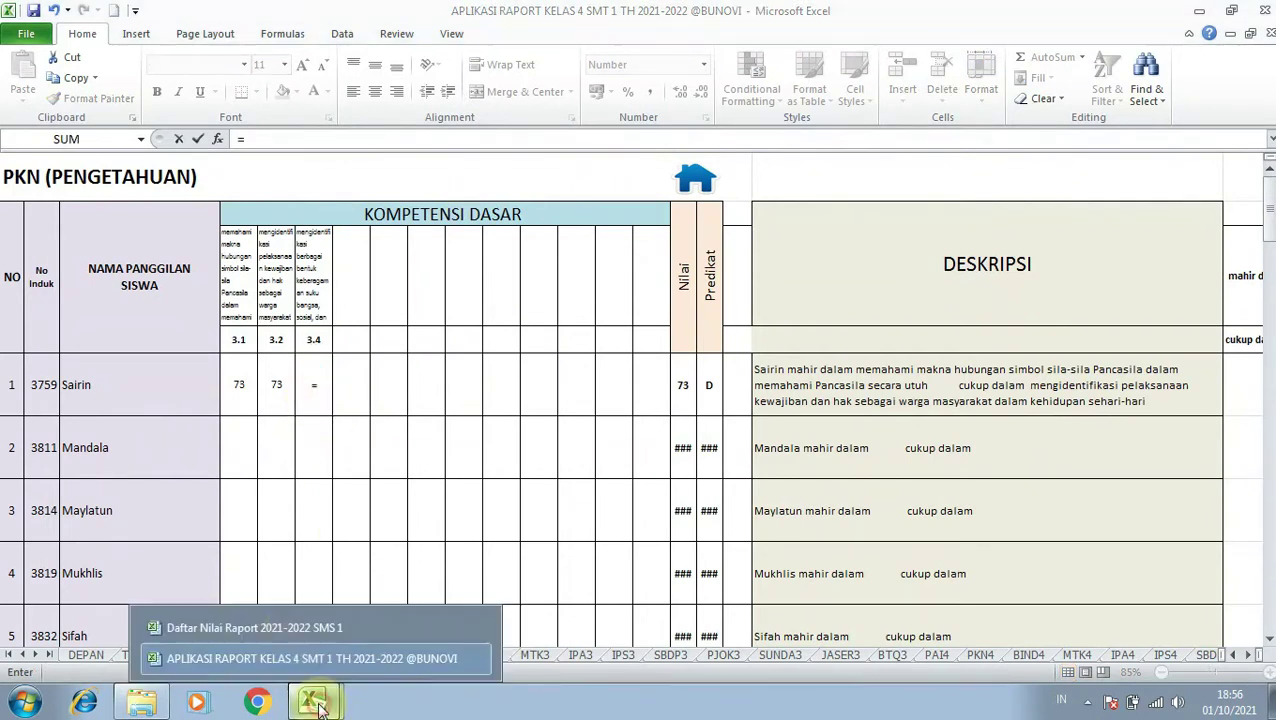
left_click(289, 626)
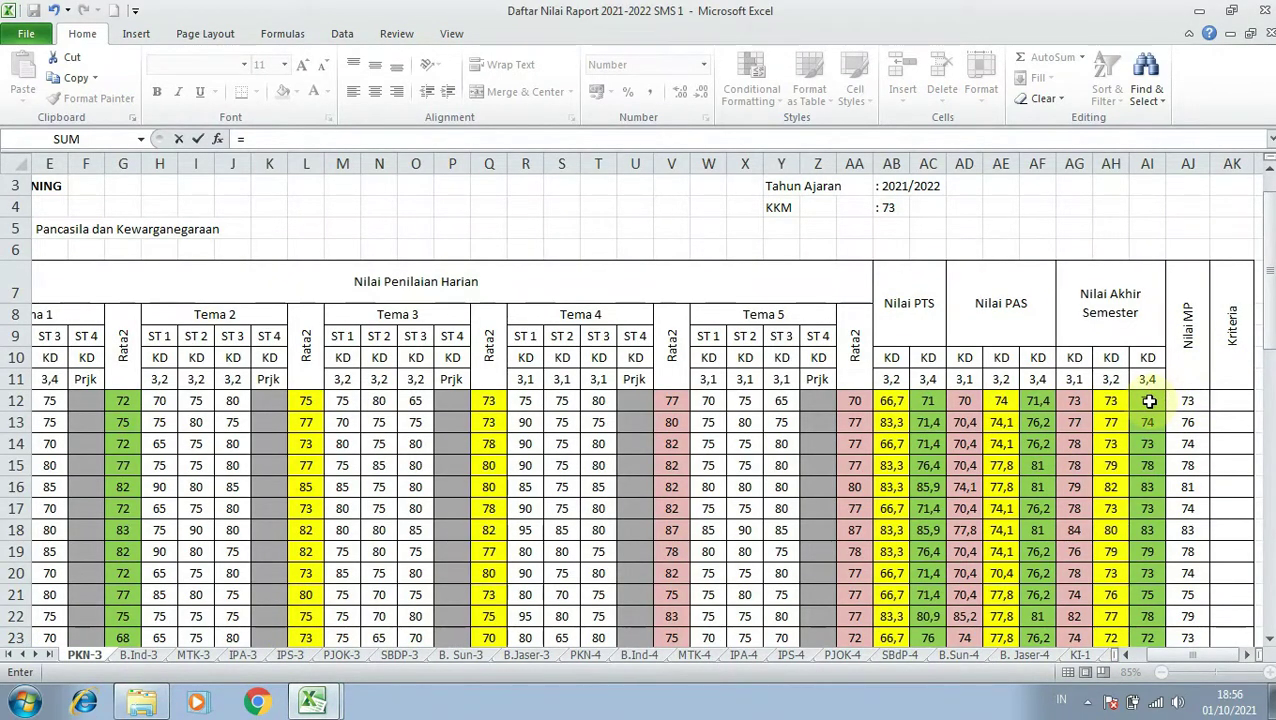
left_click(1149, 401)
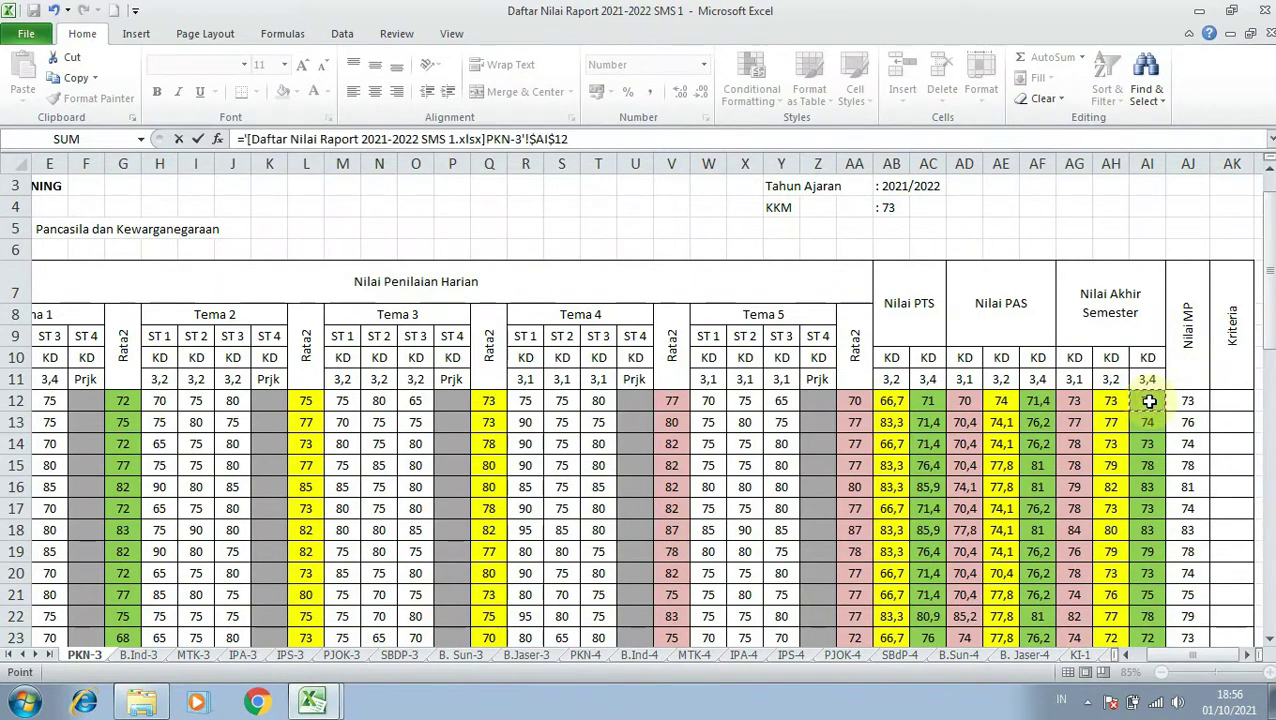
key("Return")
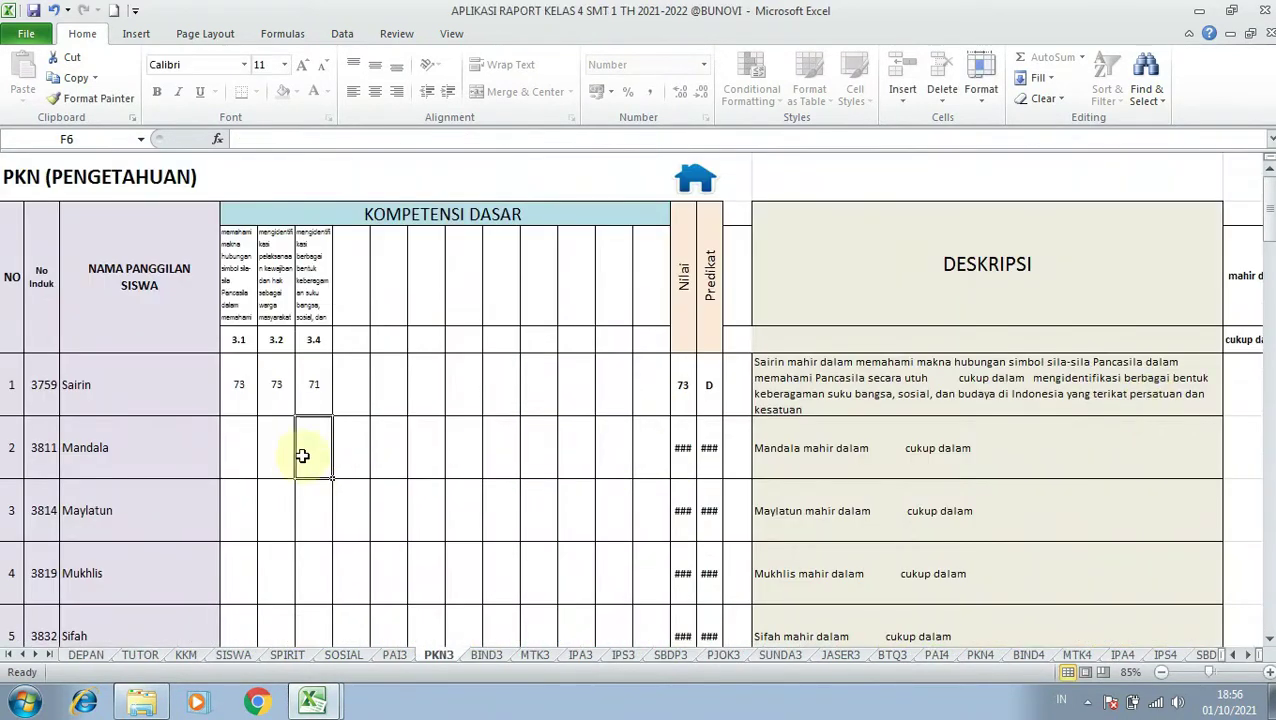
left_click(245, 400)
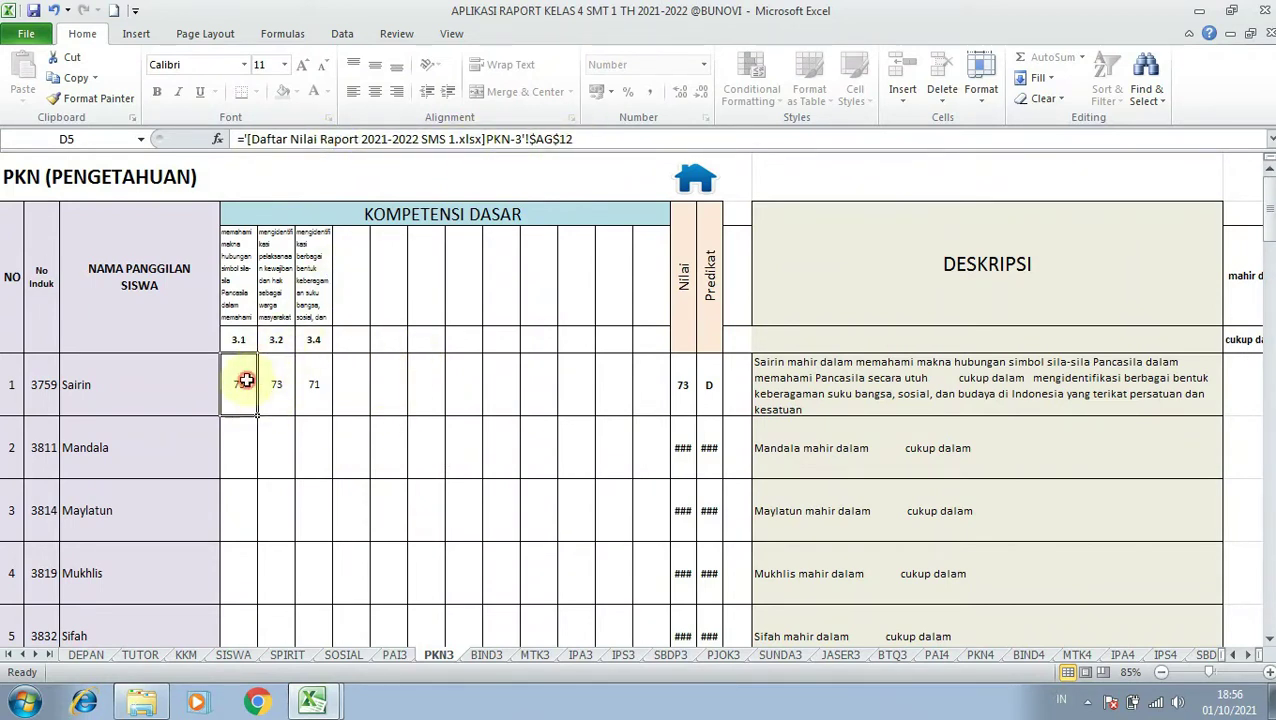
left_click_drag(246, 381, 302, 388)
key("ctrl+c")
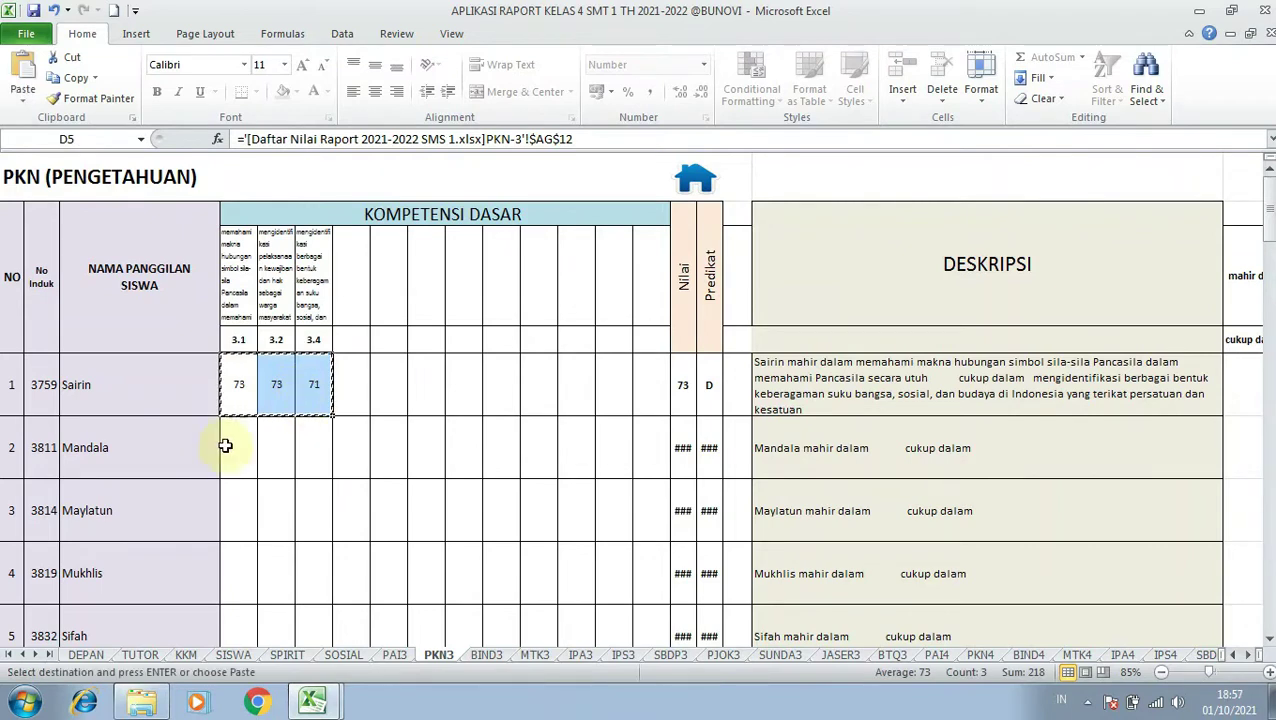
left_click(228, 443)
scroll(239, 450, "down", 1)
scroll(240, 499, "down", 2)
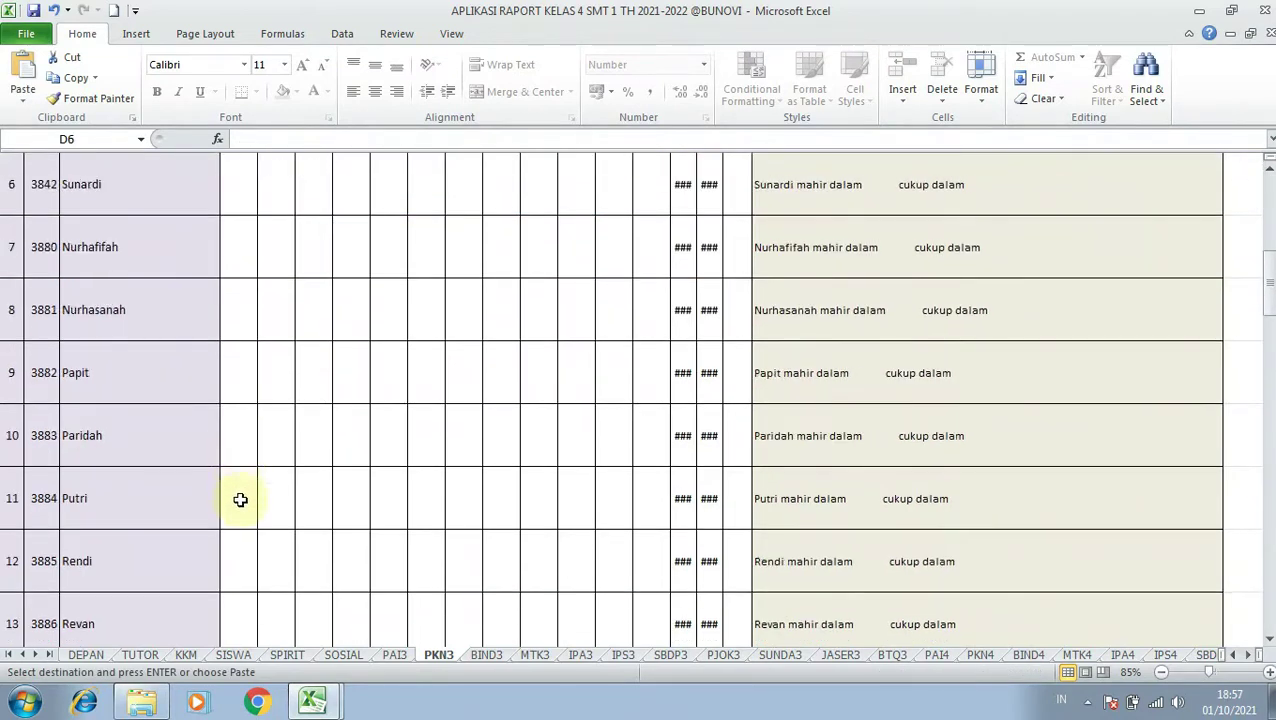
right_click(240, 500)
key("Escape")
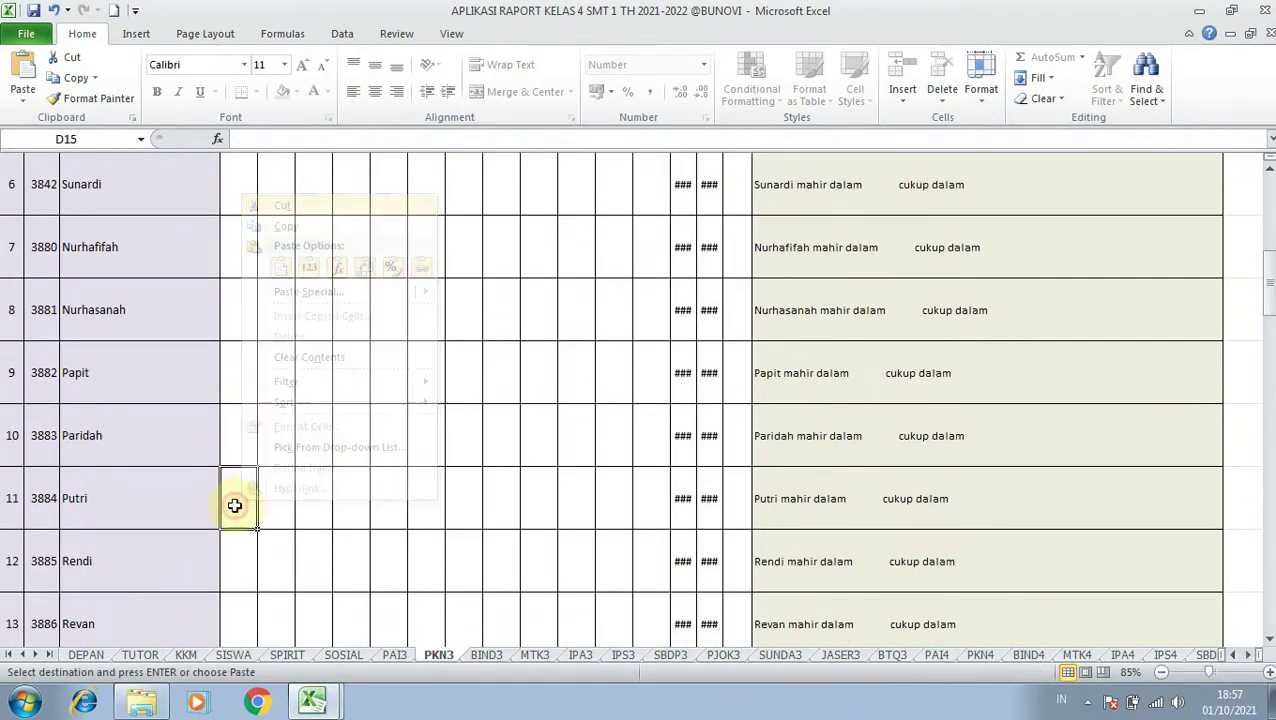
scroll(234, 498, "up", 3)
left_click(242, 440)
scroll(243, 446, "down", 2)
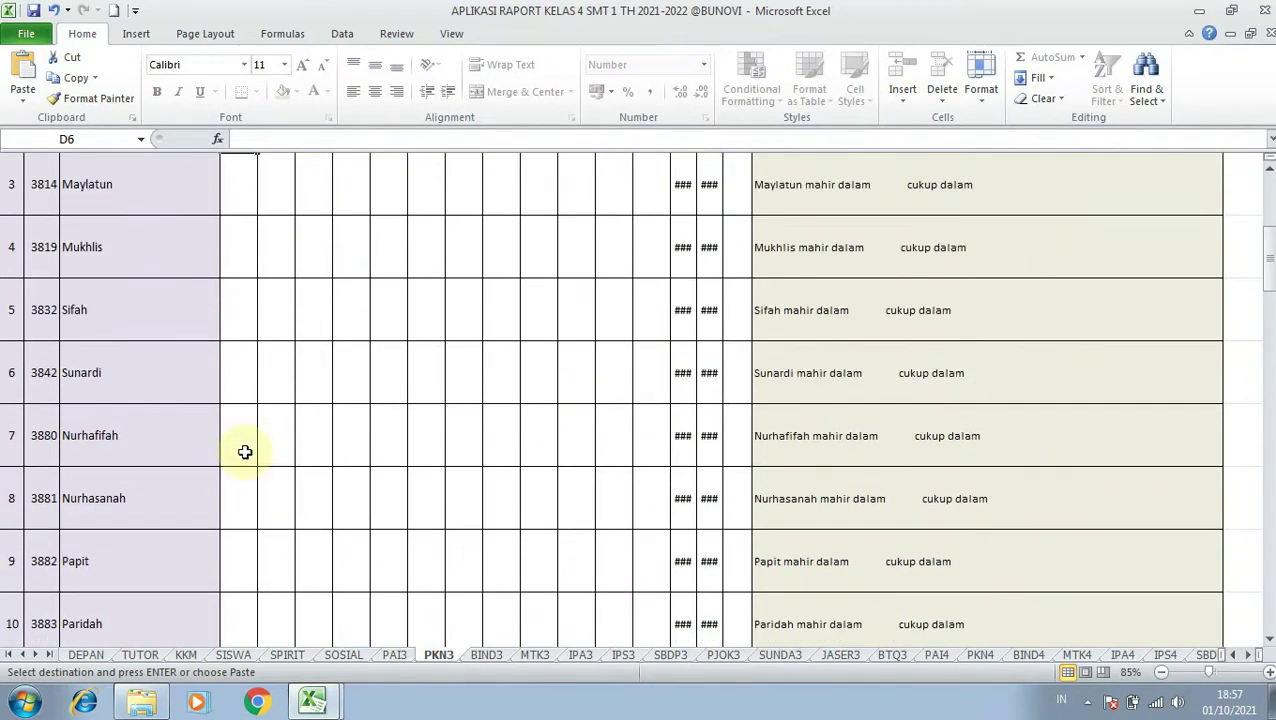
left_click(248, 454, "shift")
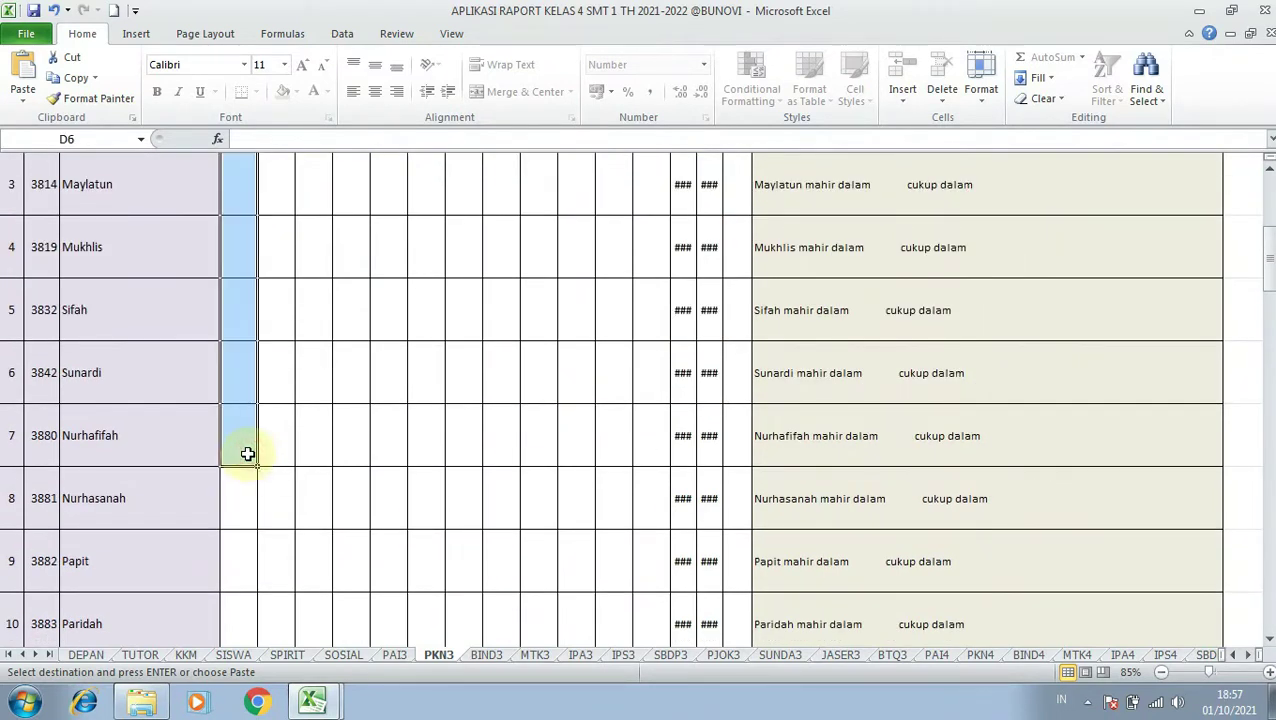
right_click(248, 454)
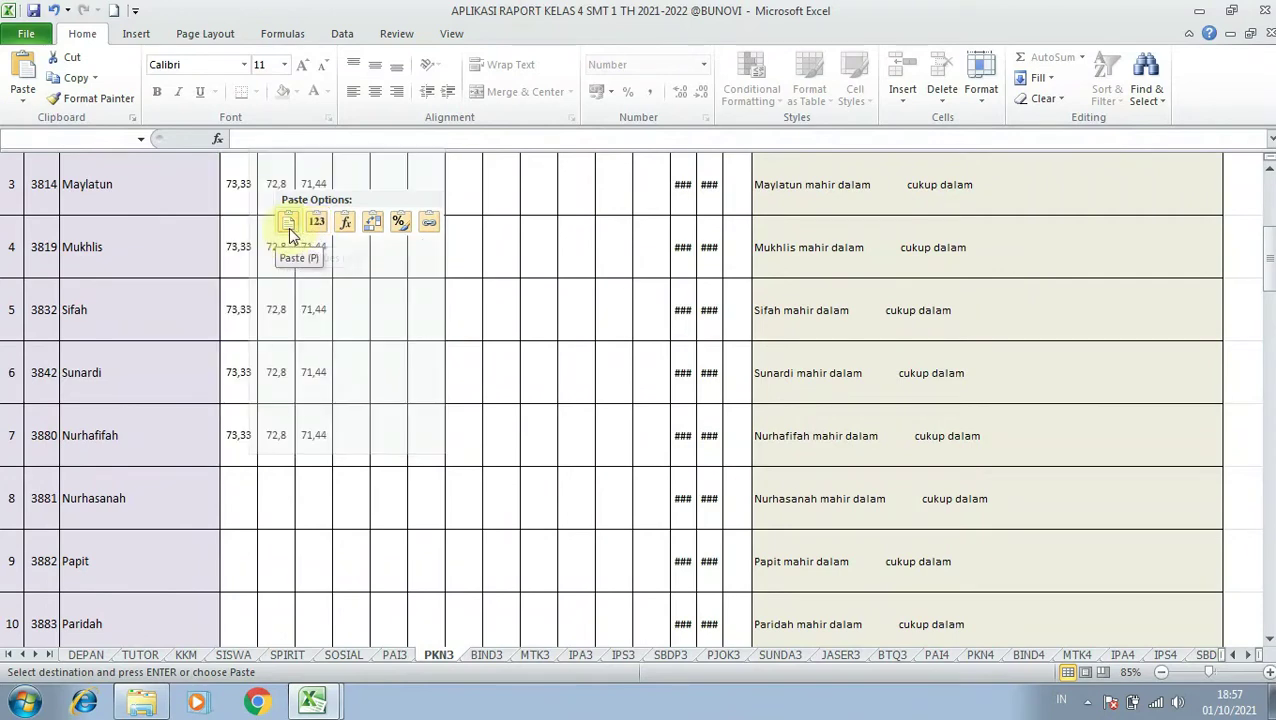
left_click(288, 226)
scroll(285, 239, "up", 2)
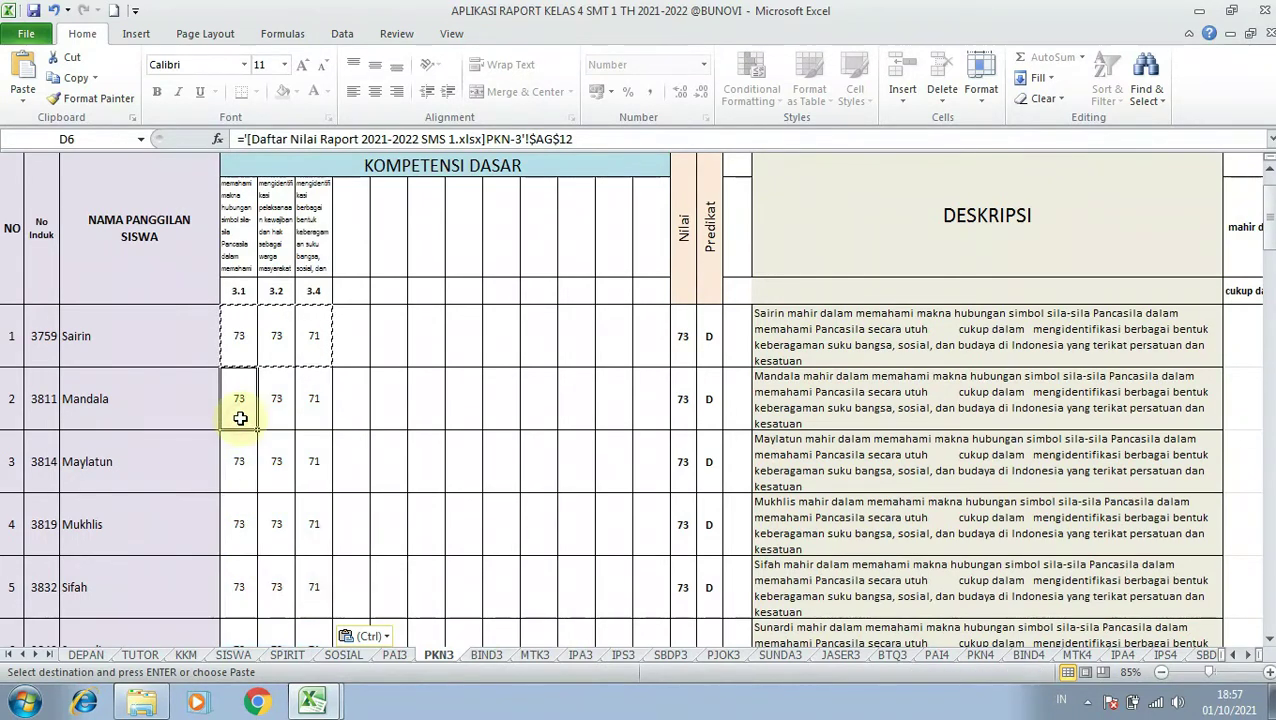
key("Delete")
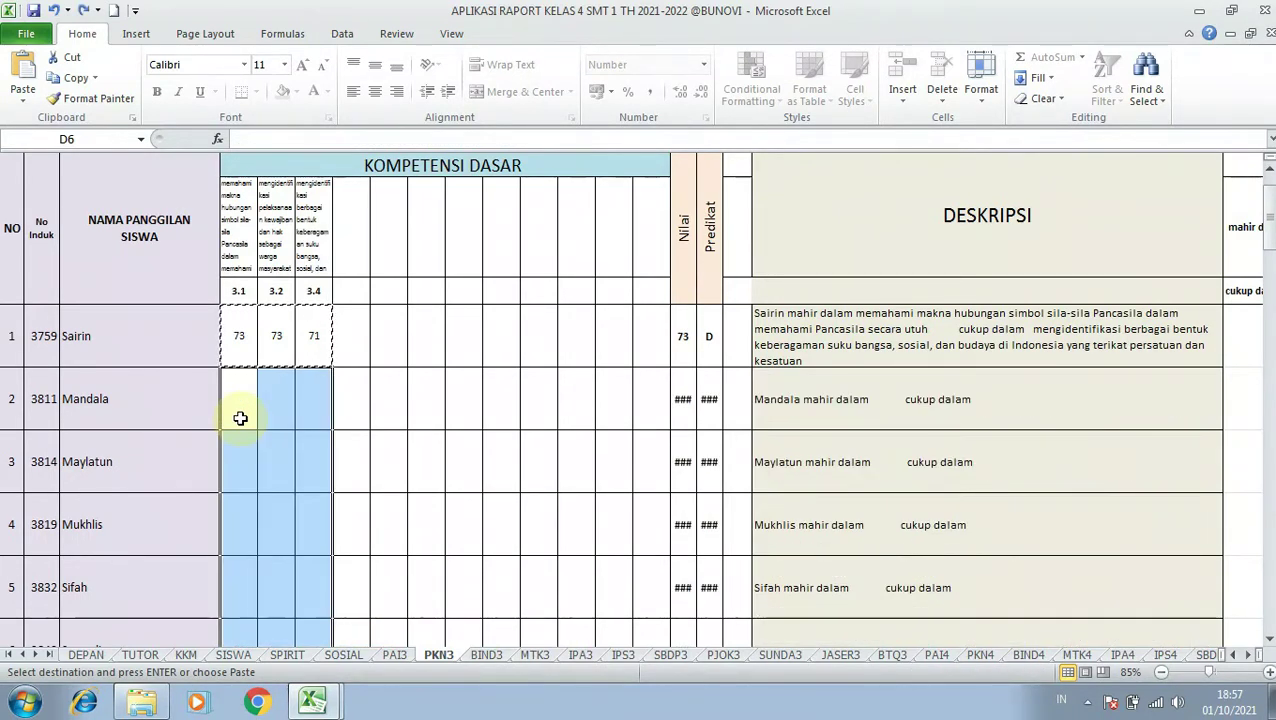
Remove both $ signs from Sairin's 3.1 score link so it becomes relative.
left_click(235, 347)
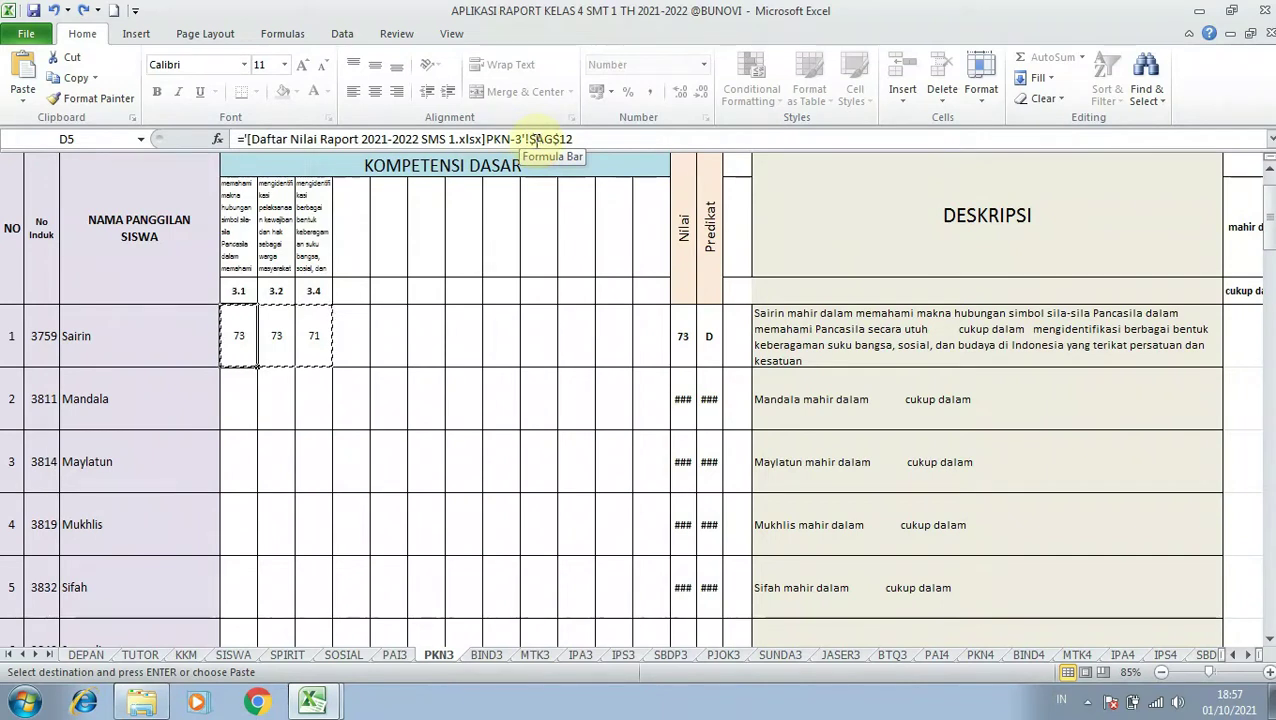
left_click(540, 140)
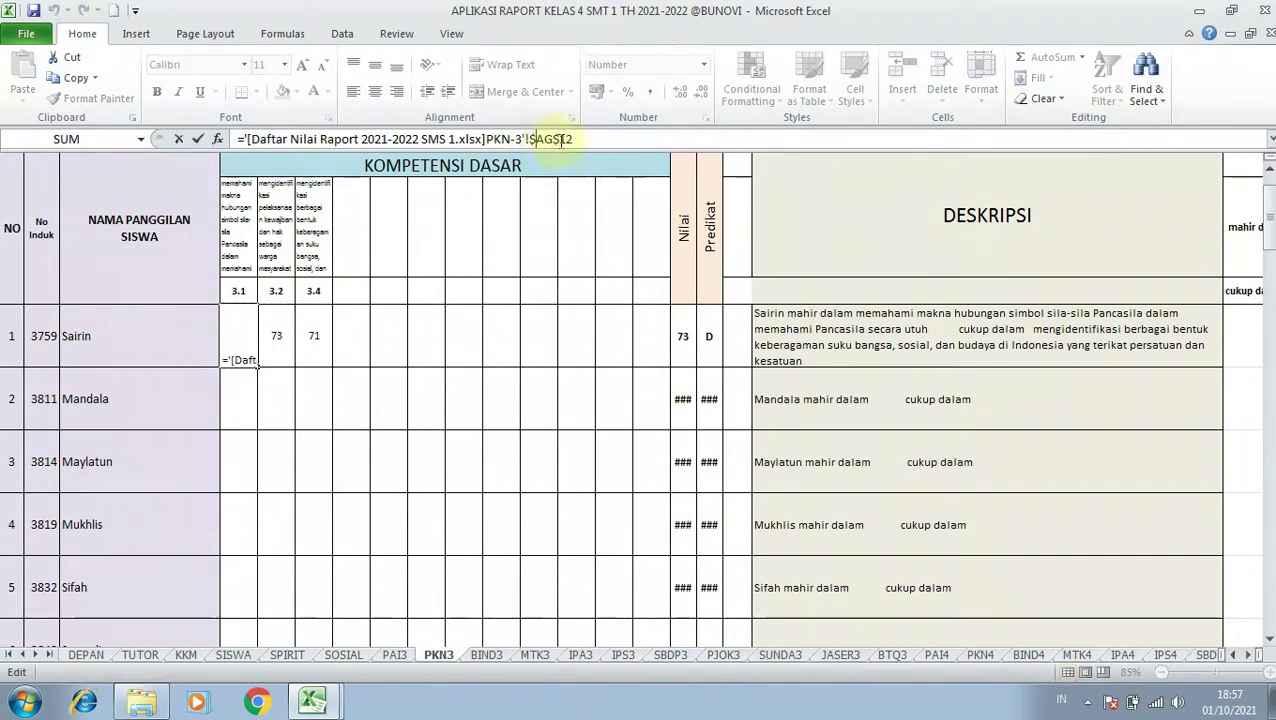
left_click(560, 140)
left_click(538, 140)
double_click(246, 330)
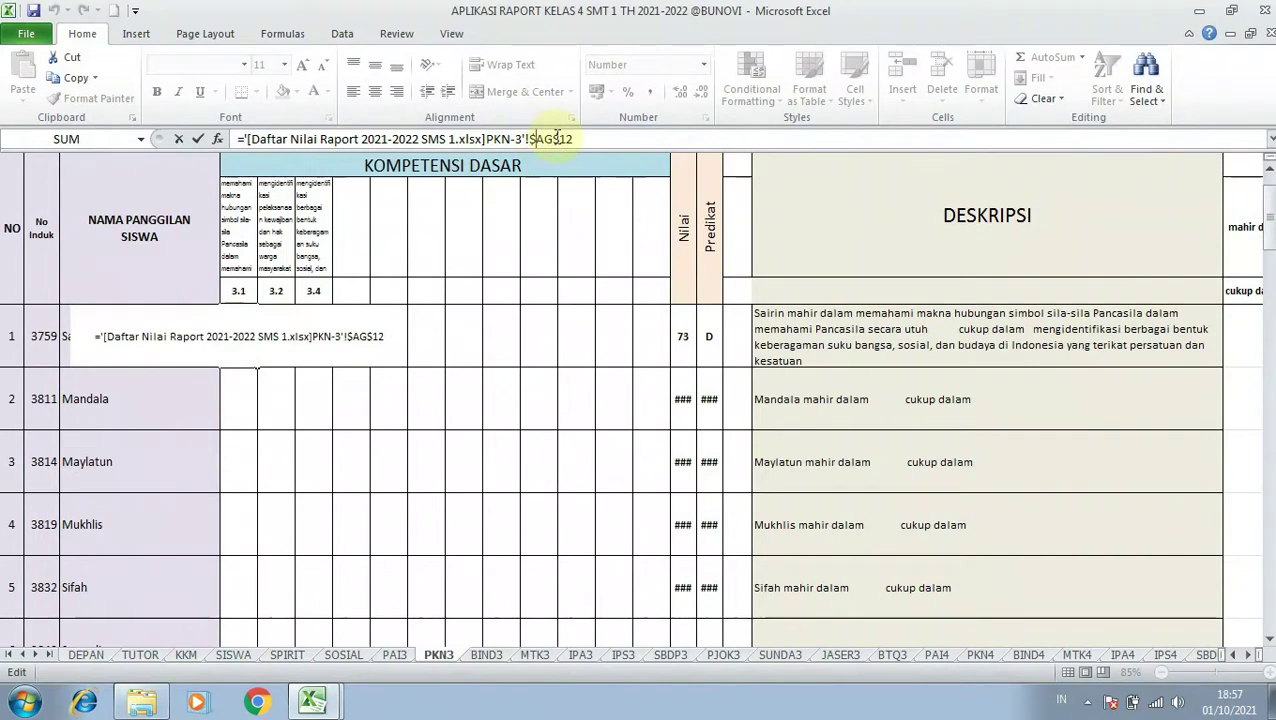
key("BackSpace")
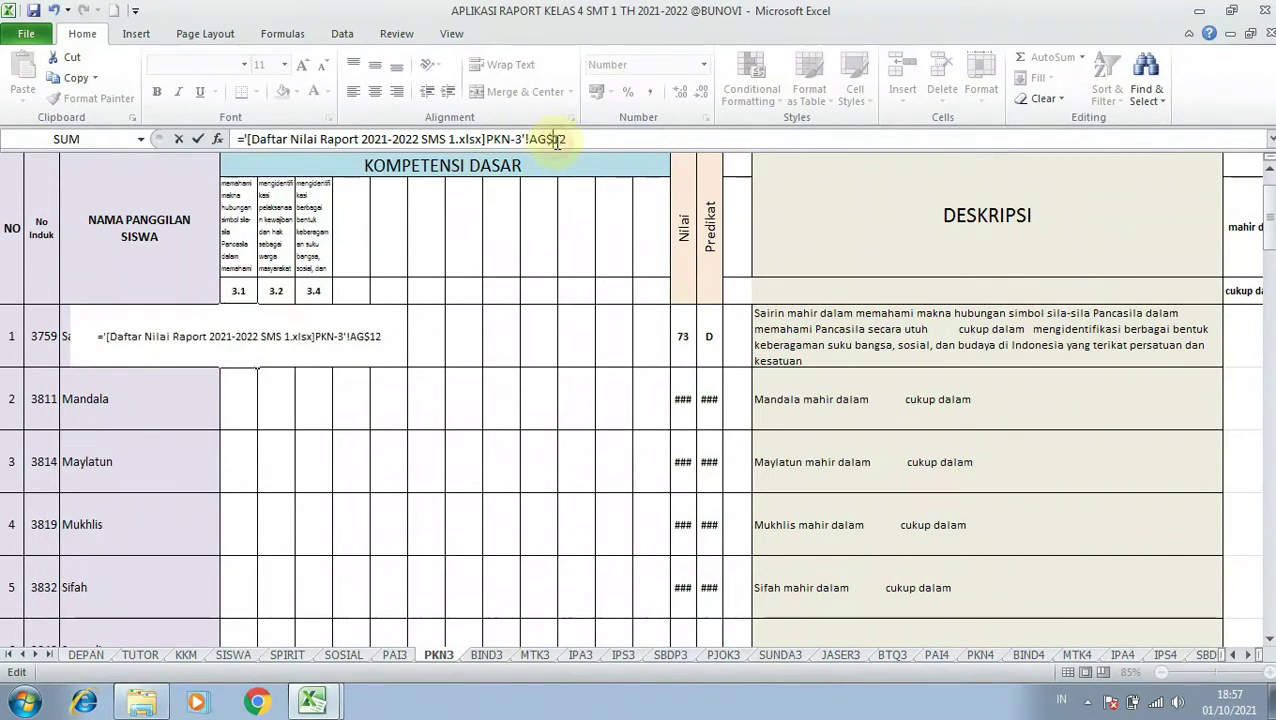
key("BackSpace")
key("Return")
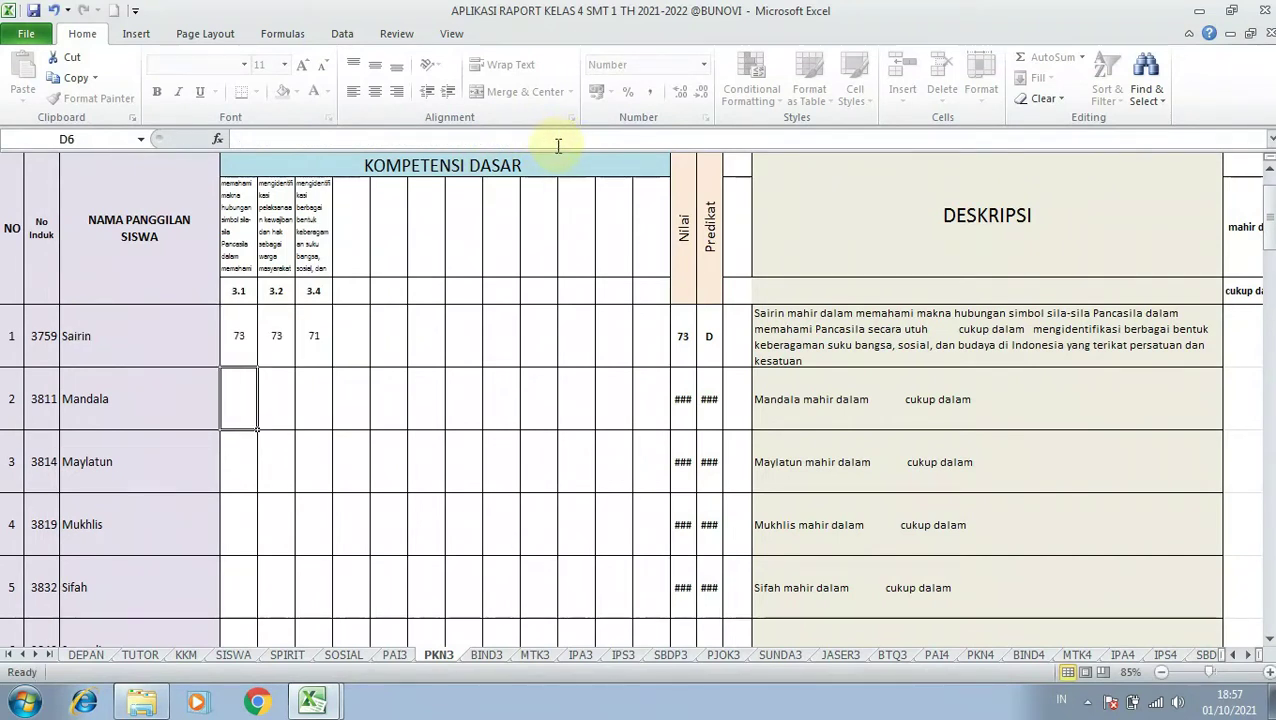
Make the 3.2 and 3.4 score links relative, keeping 73 and 71.
left_click(277, 340)
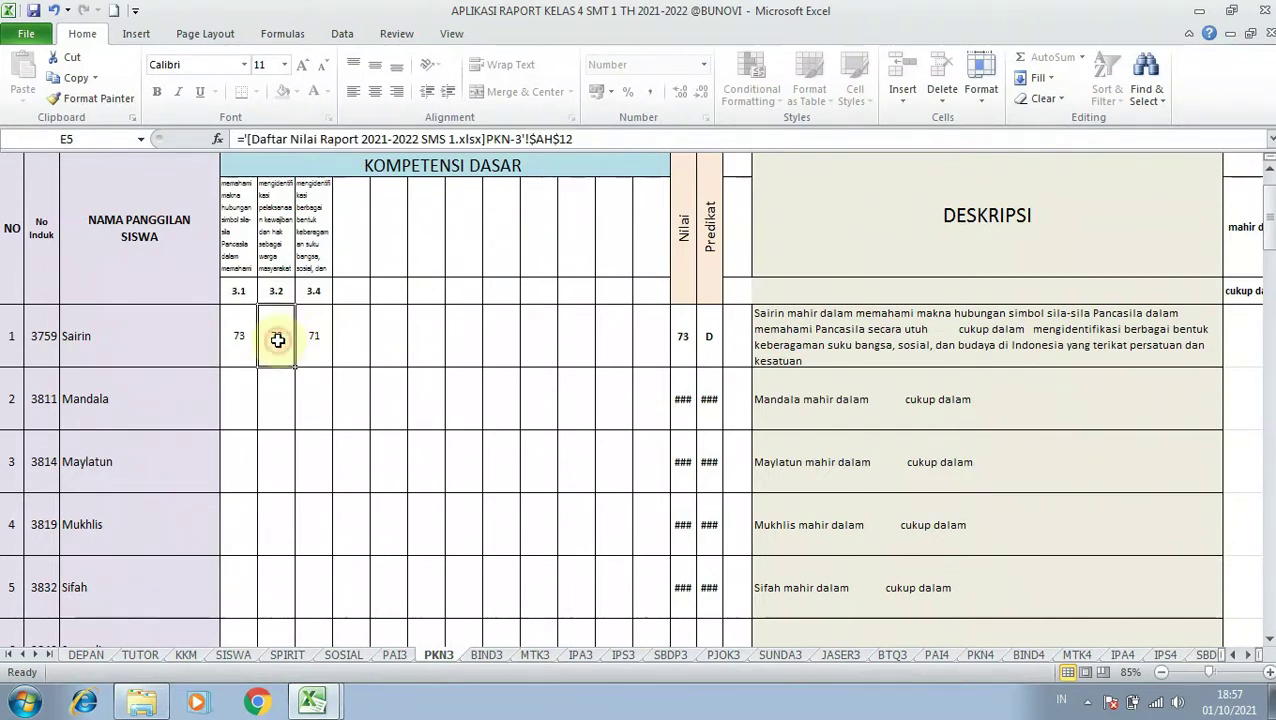
left_click(530, 139)
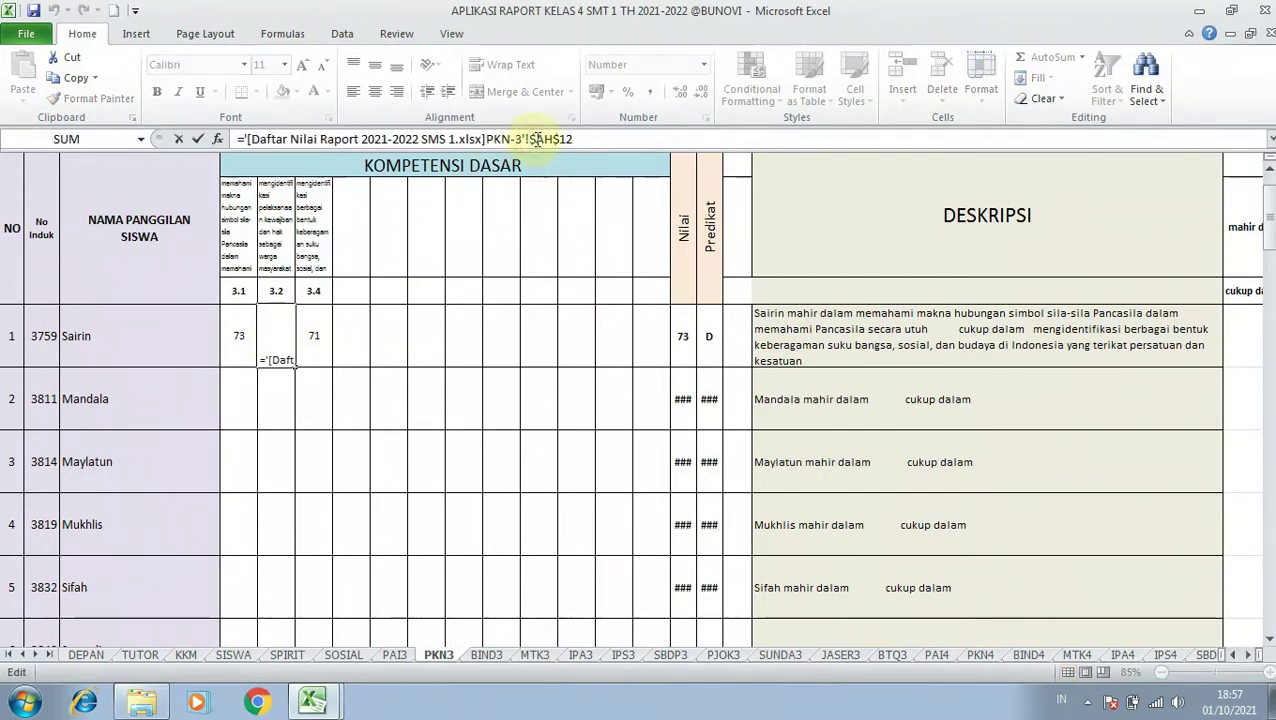
key("BackSpace")
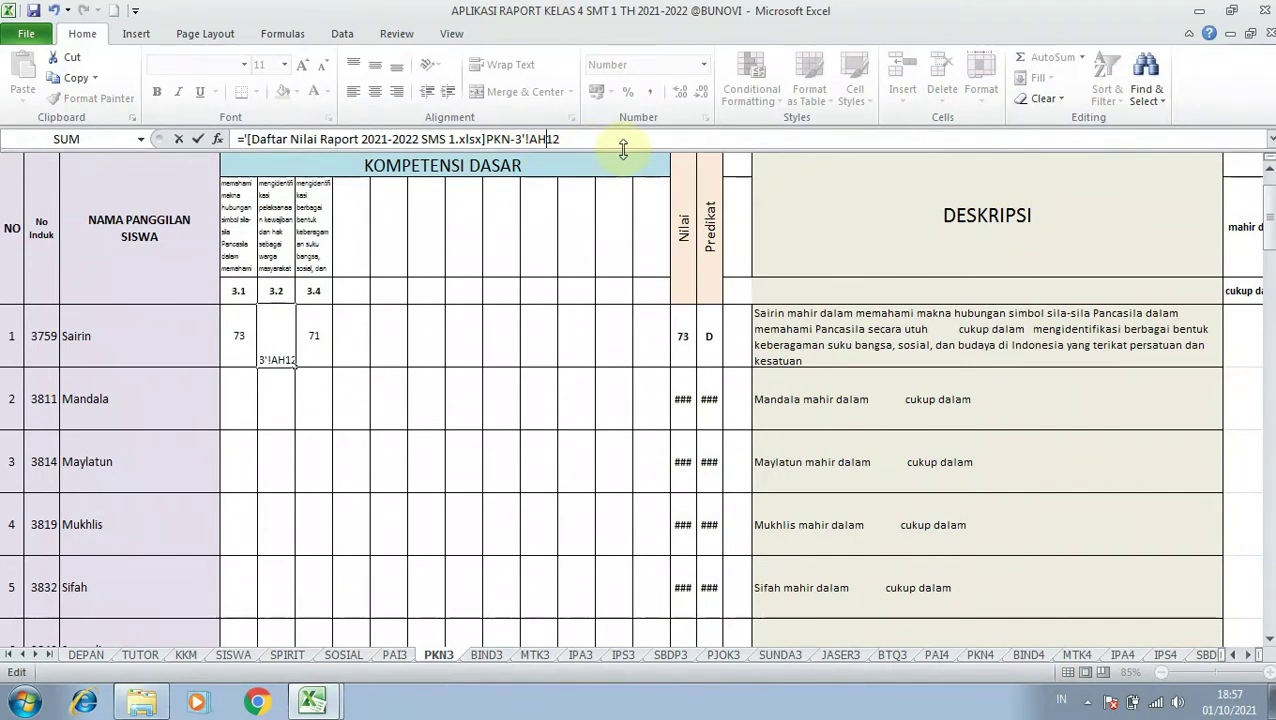
key("Return")
left_click(313, 325)
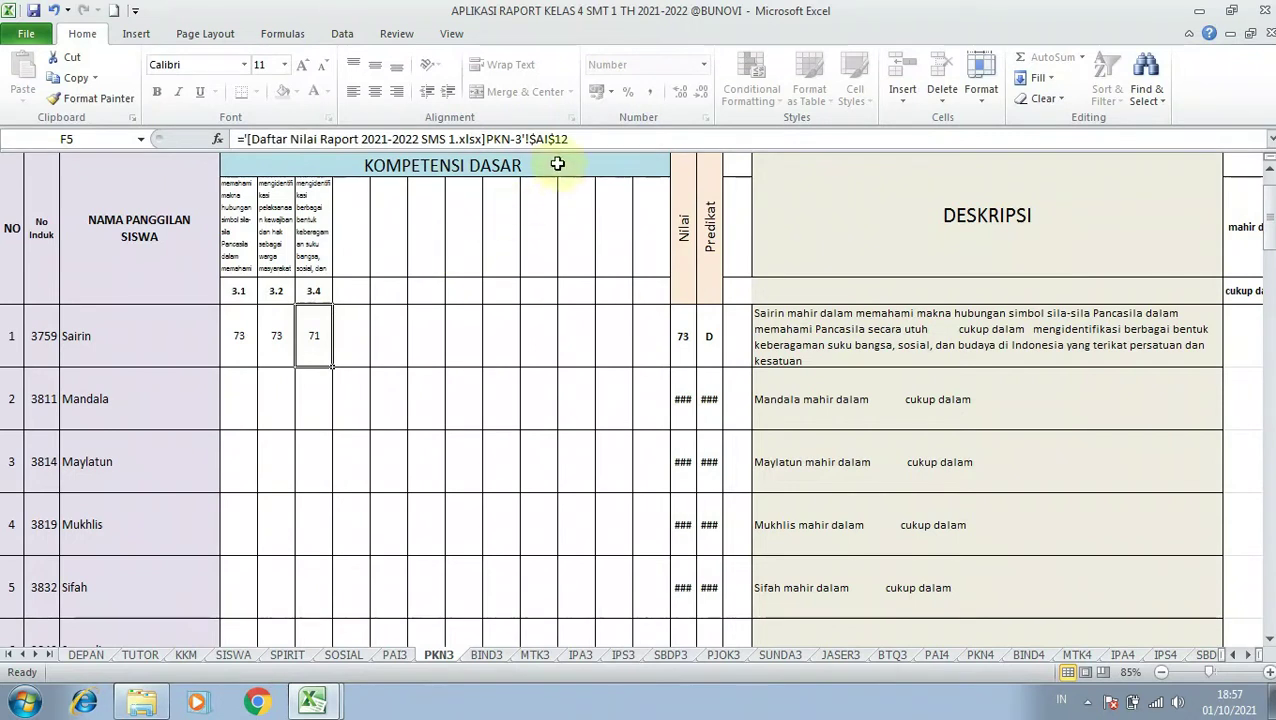
left_click(538, 139)
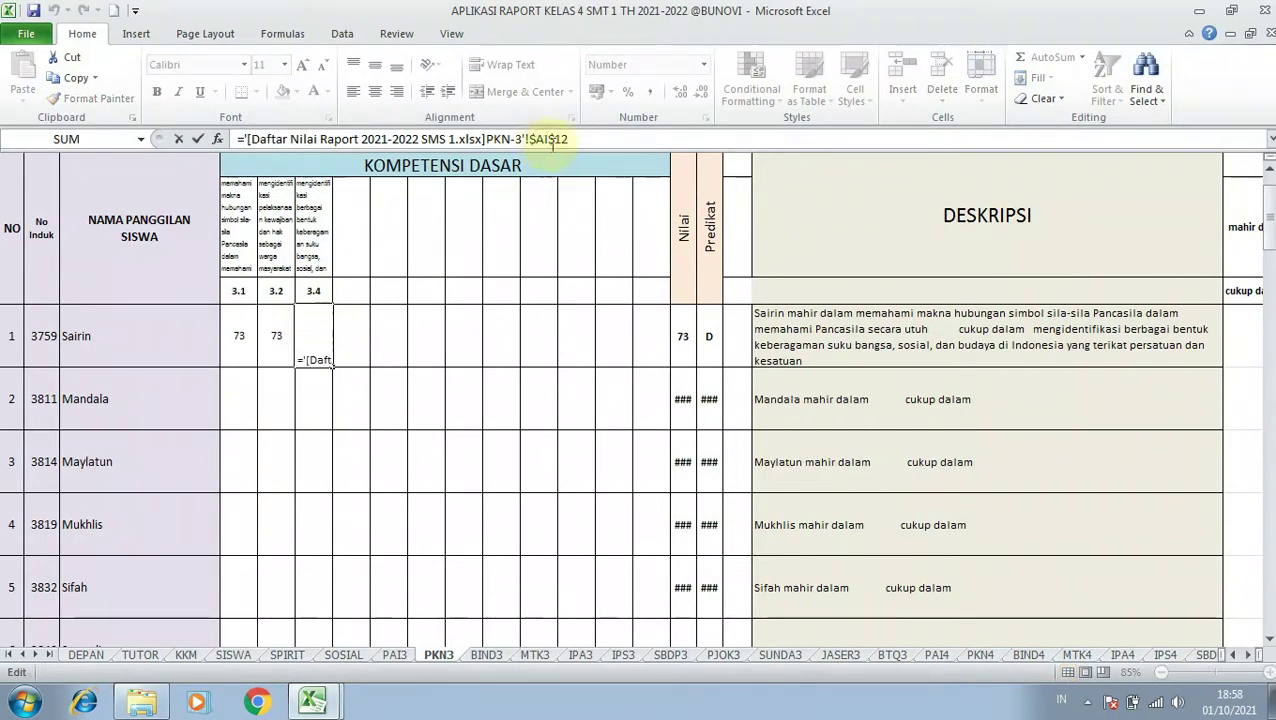
key("F4")
key("F4")
key("F4")
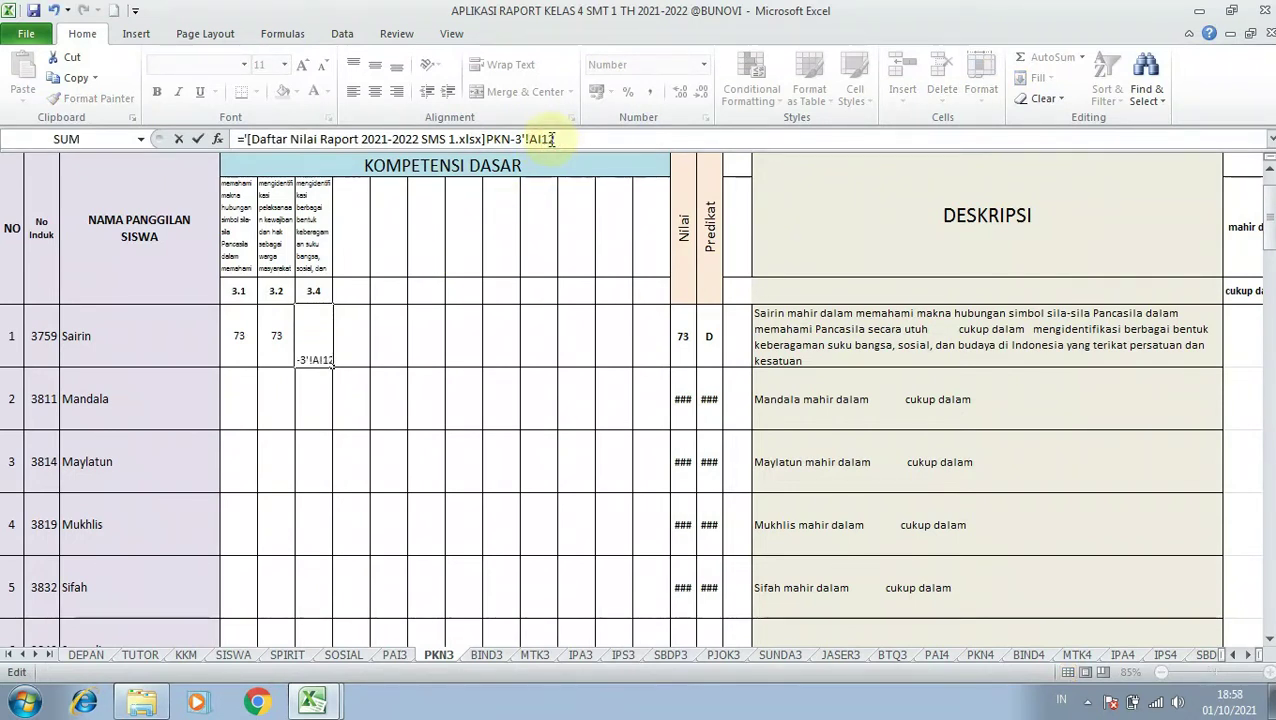
key("Return")
Select Sairin's three score cells D5:F5.
left_click(385, 378)
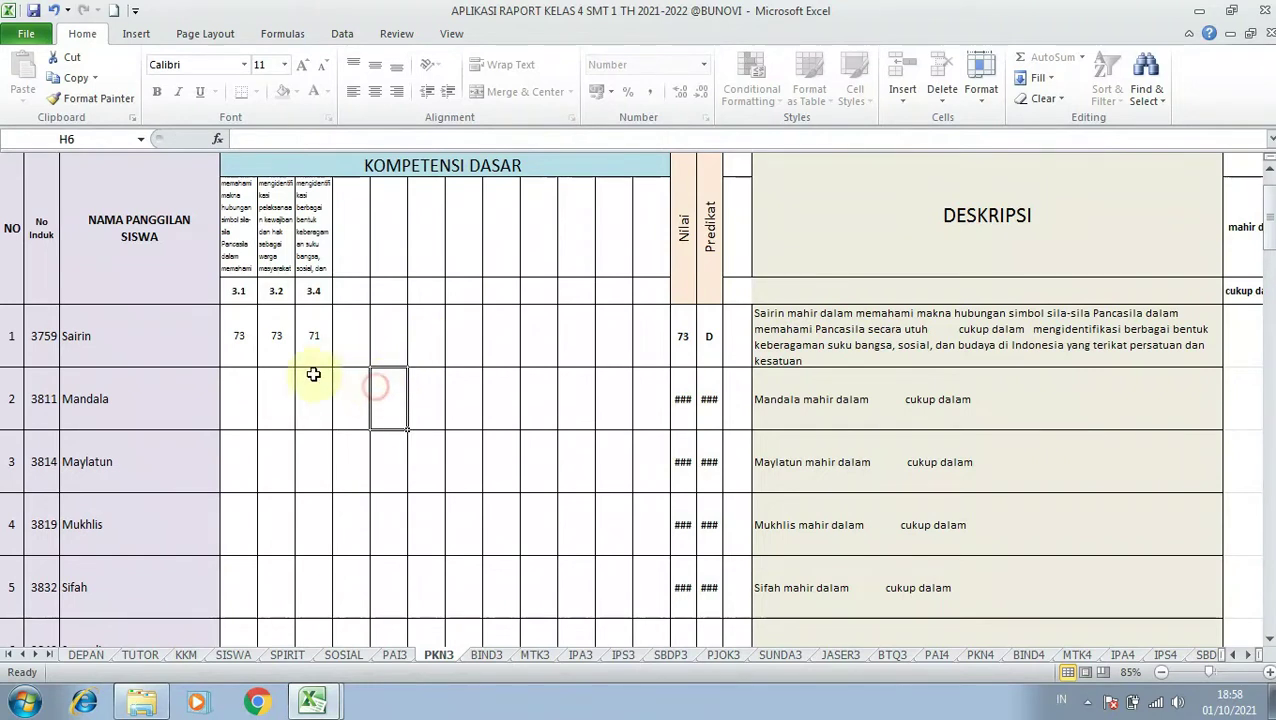
left_click(251, 341)
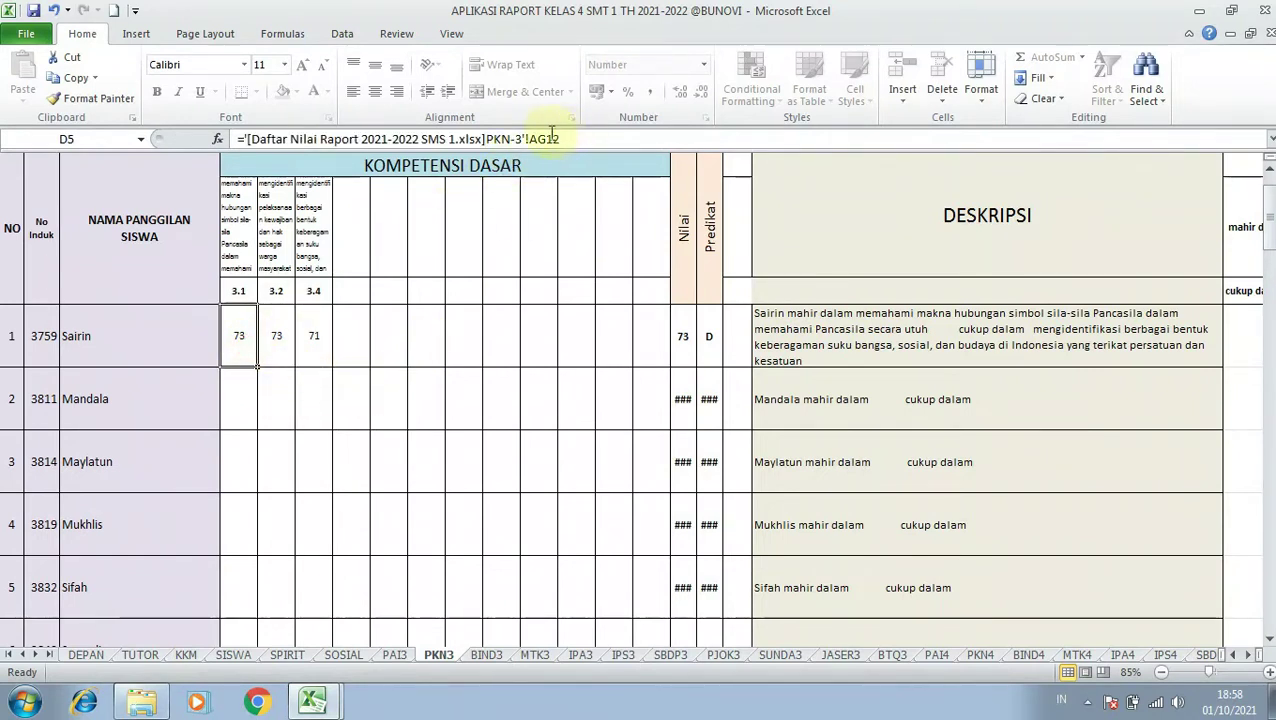
left_click_drag(250, 345, 312, 342)
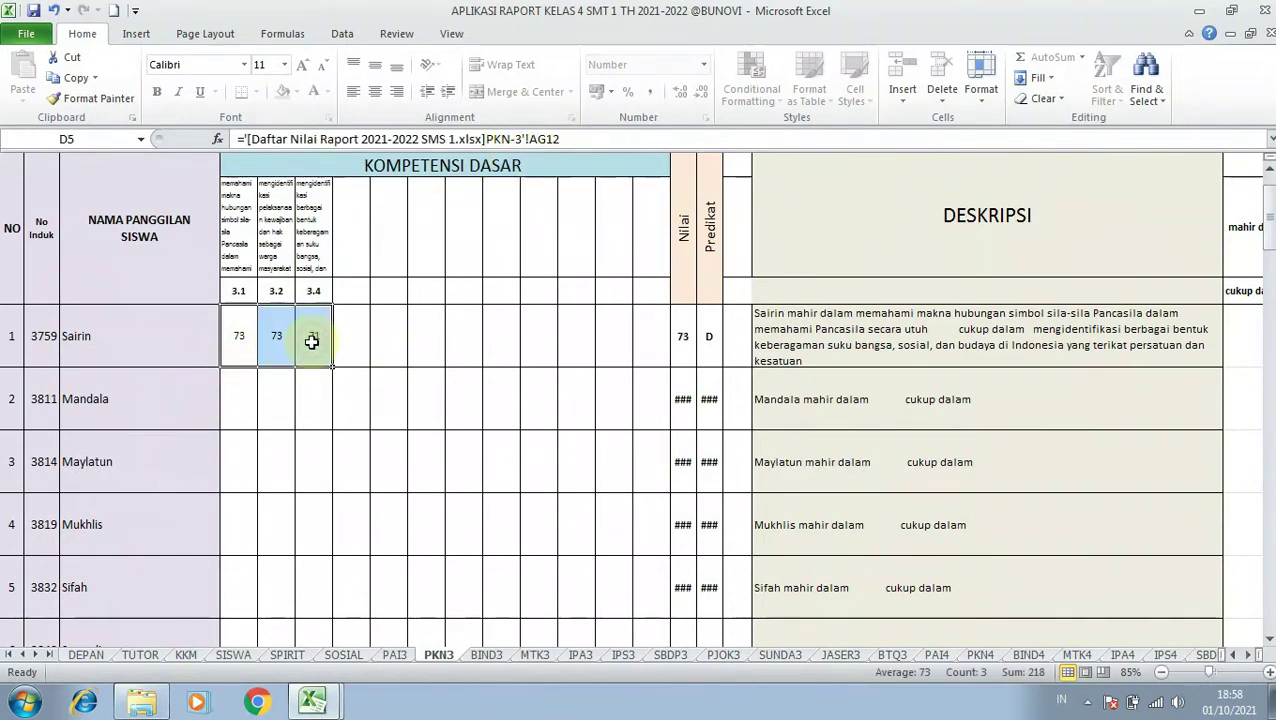
Copy Sairin's three score formulas and paste them into rows 6 through 50.
key("ctrl+c")
left_click(246, 400)
scroll(239, 410, "down", 3)
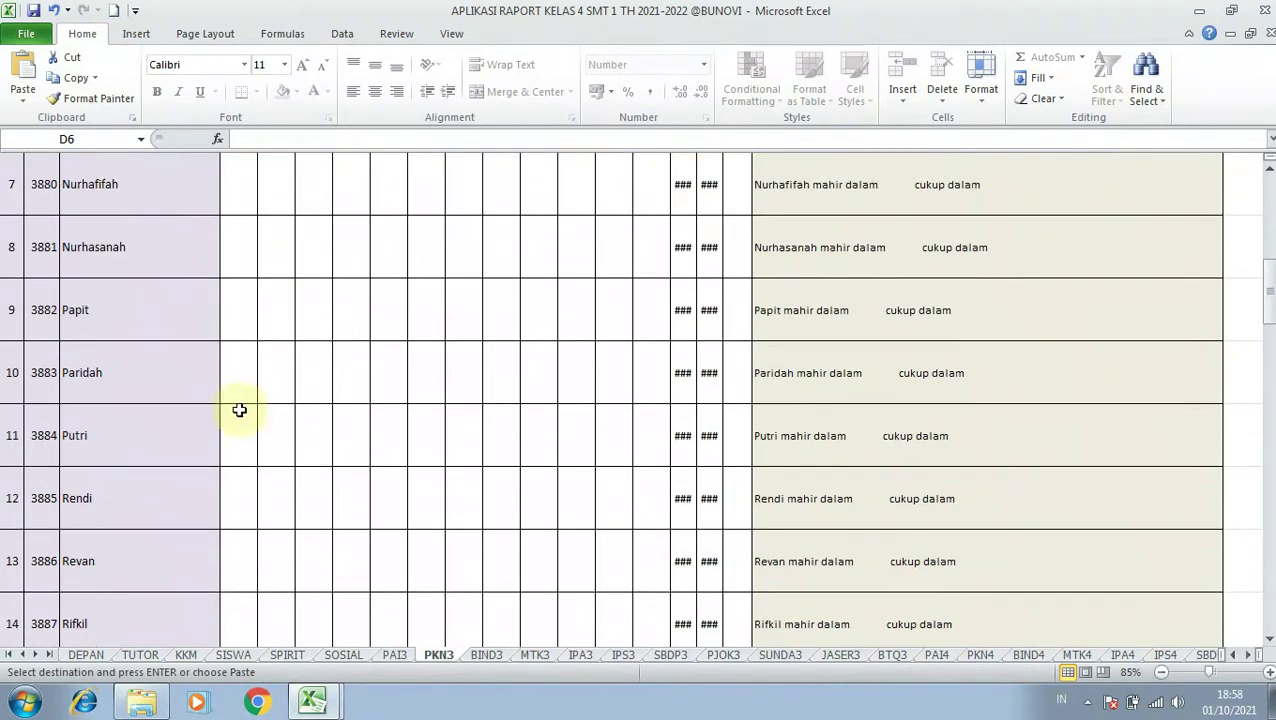
scroll(239, 410, "down", 3)
scroll(239, 412, "down", 4)
scroll(239, 412, "down", 2)
scroll(239, 415, "down", 3)
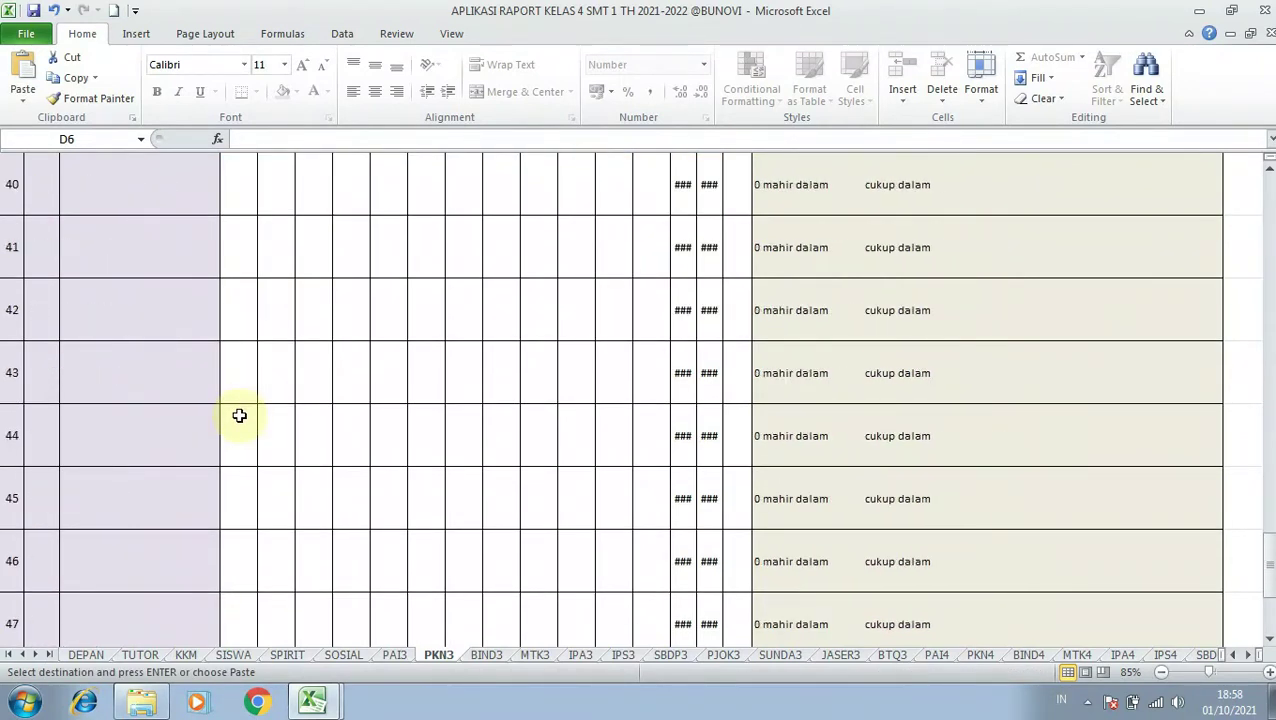
scroll(239, 415, "down", 3)
scroll(239, 415, "up", 1)
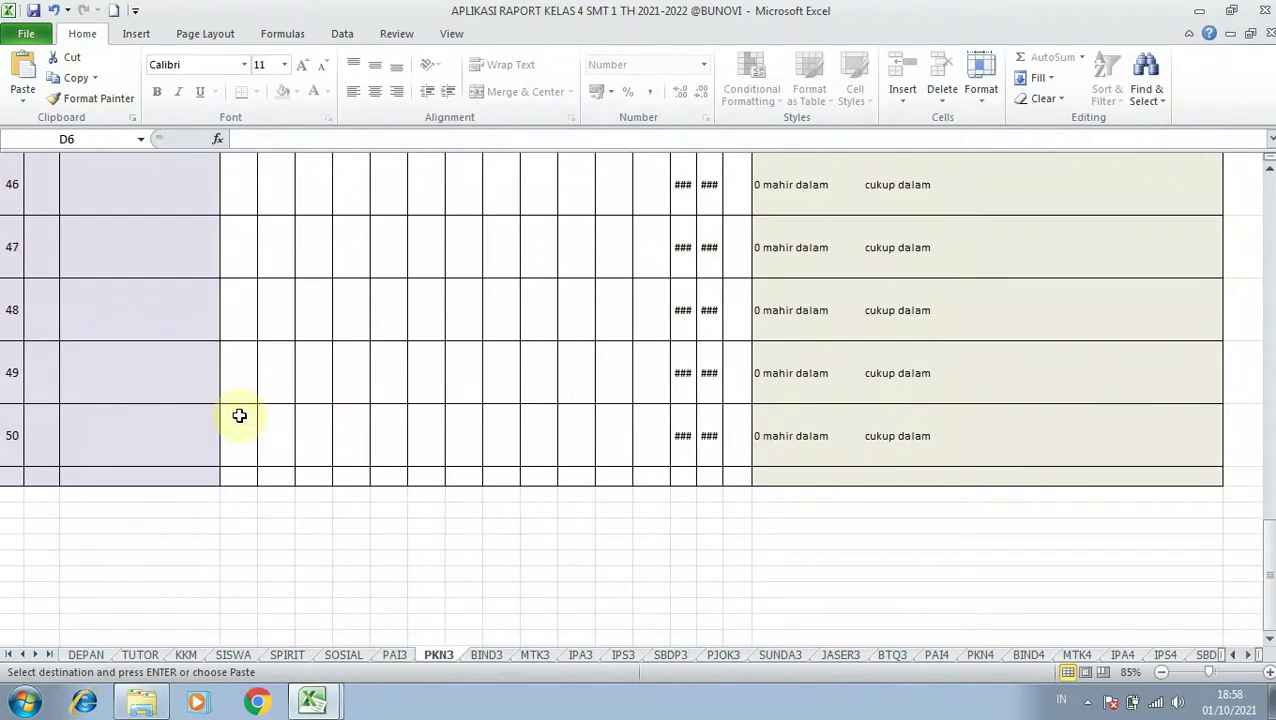
left_click(239, 415, "shift")
right_click(238, 414)
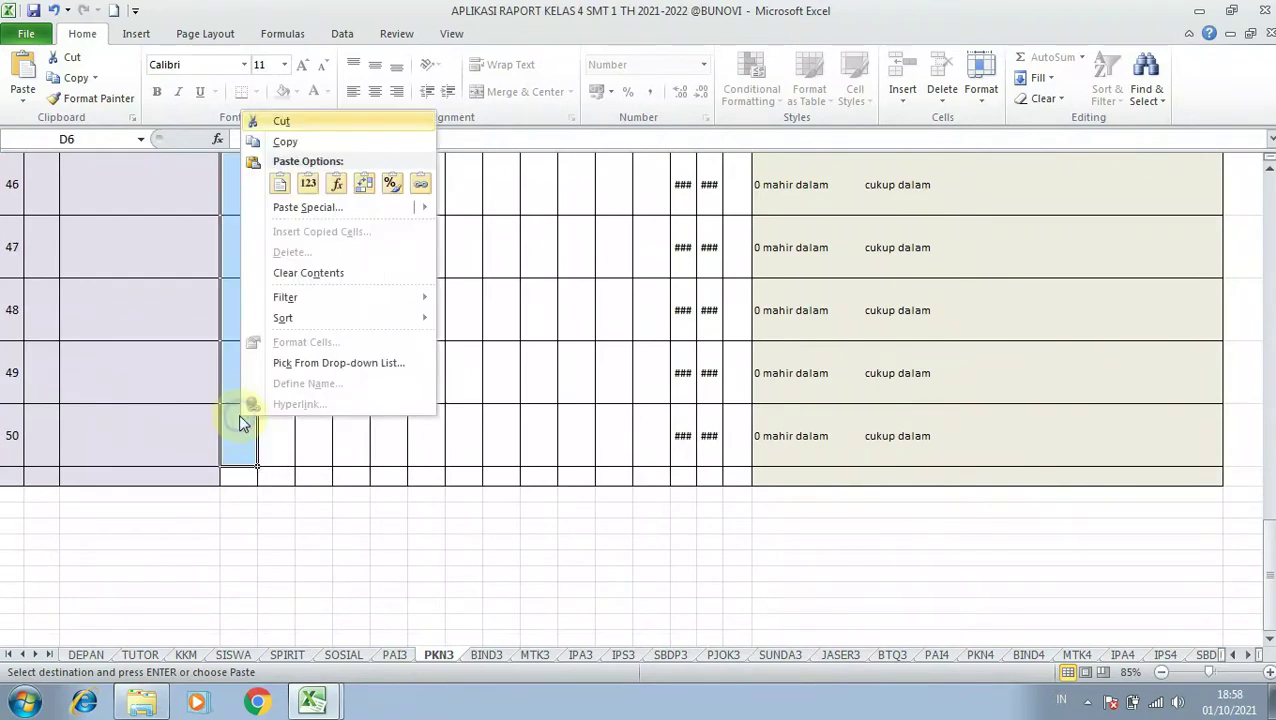
left_click(281, 190)
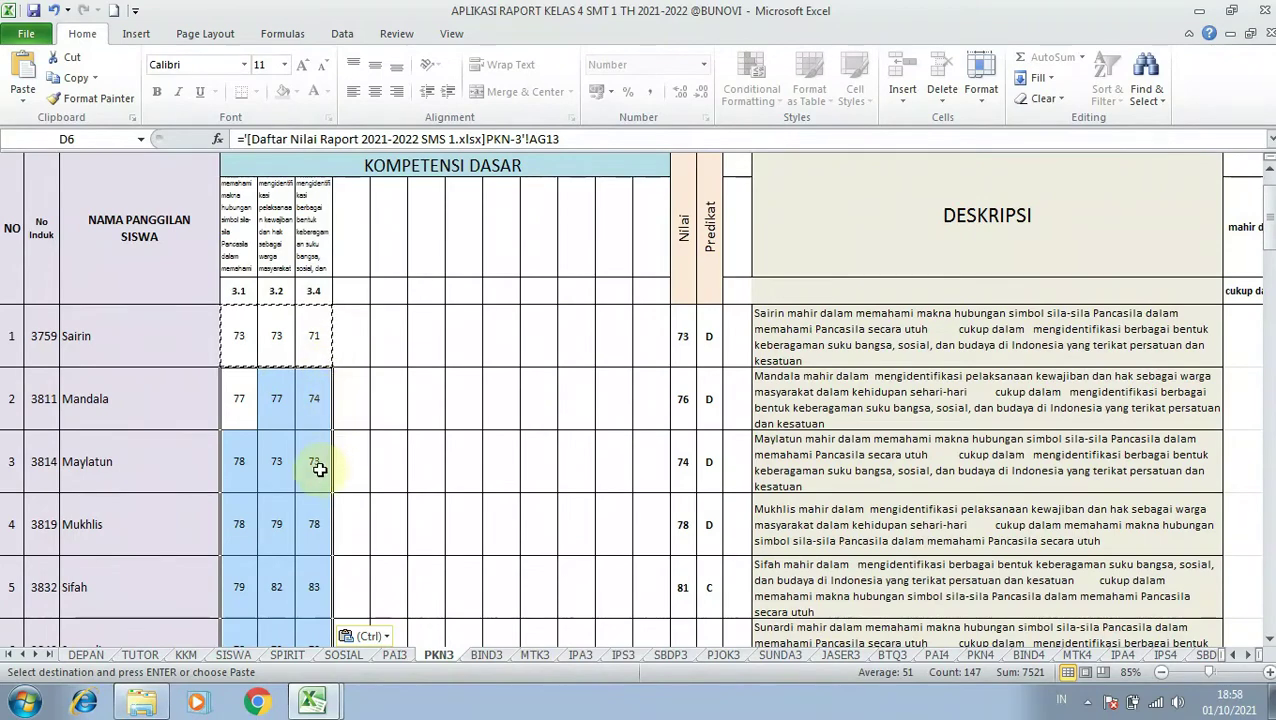
Check the pasted scores down the sheet, including row 41's 3.1 score.
scroll(319, 469, "down", 1)
scroll(316, 472, "down", 1)
scroll(314, 476, "down", 1)
scroll(311, 480, "down", 1)
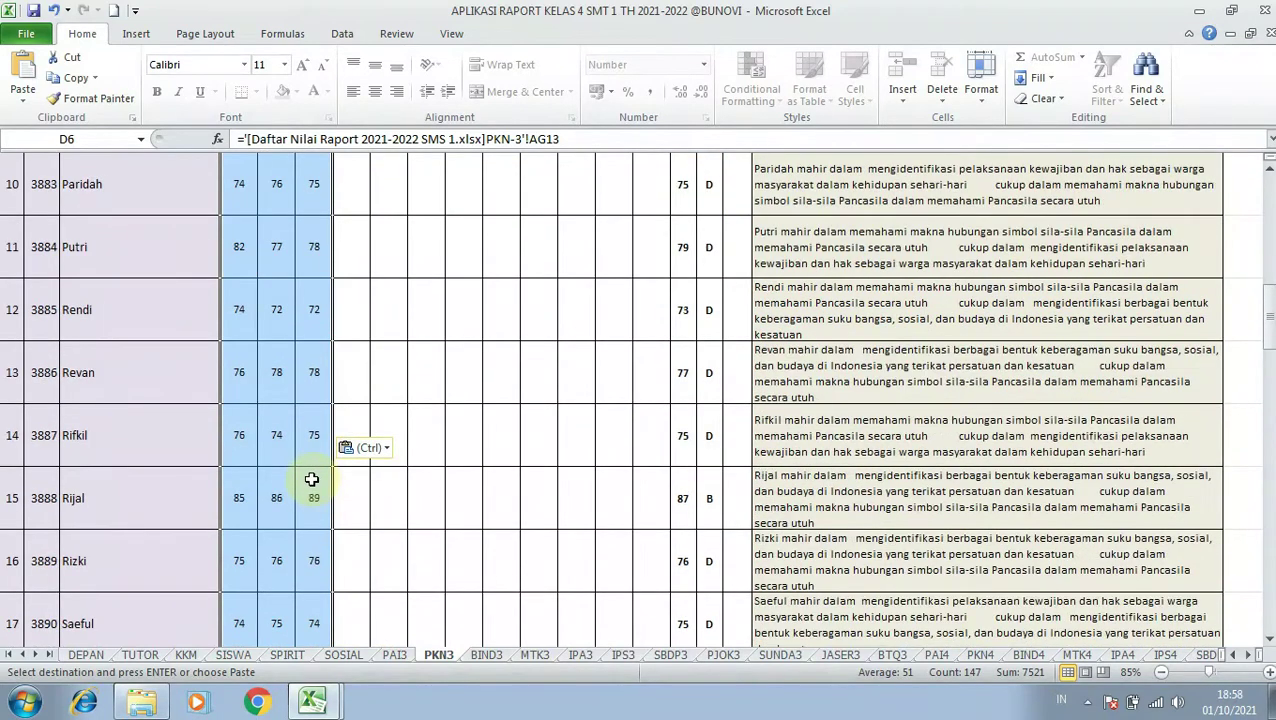
scroll(311, 480, "down", 3)
scroll(311, 480, "down", 2)
scroll(311, 480, "down", 3)
scroll(311, 480, "down", 2)
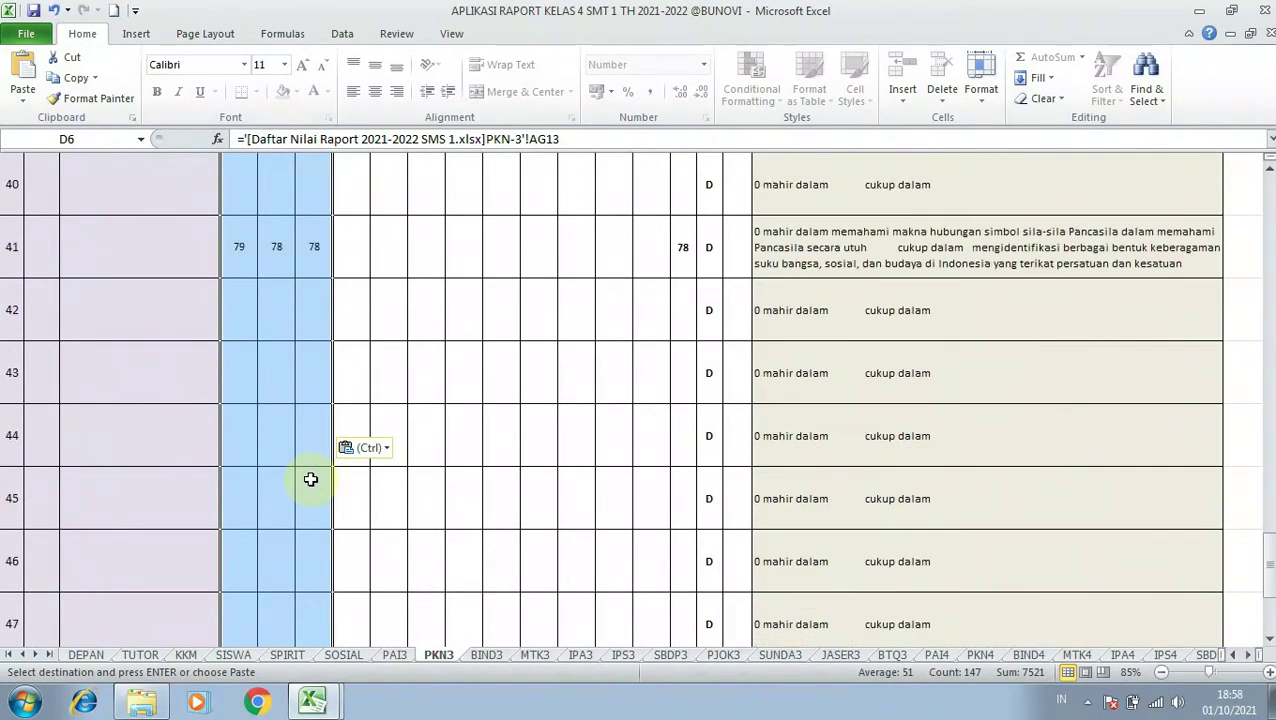
scroll(311, 480, "up", 1)
left_click(249, 436)
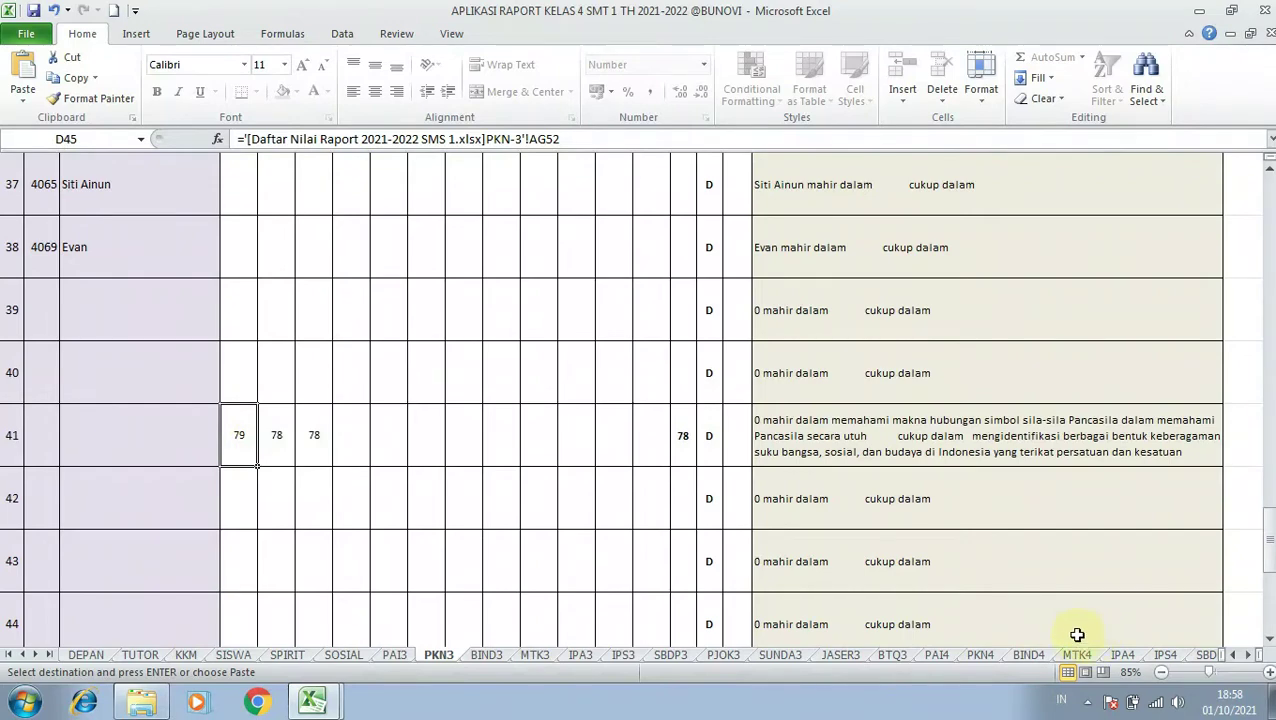
Compare against the recap workbook's class averages in columns AG, AH and AI.
key("ctrl+Tab")
scroll(1140, 505, "down", 5)
scroll(1148, 518, "down", 5)
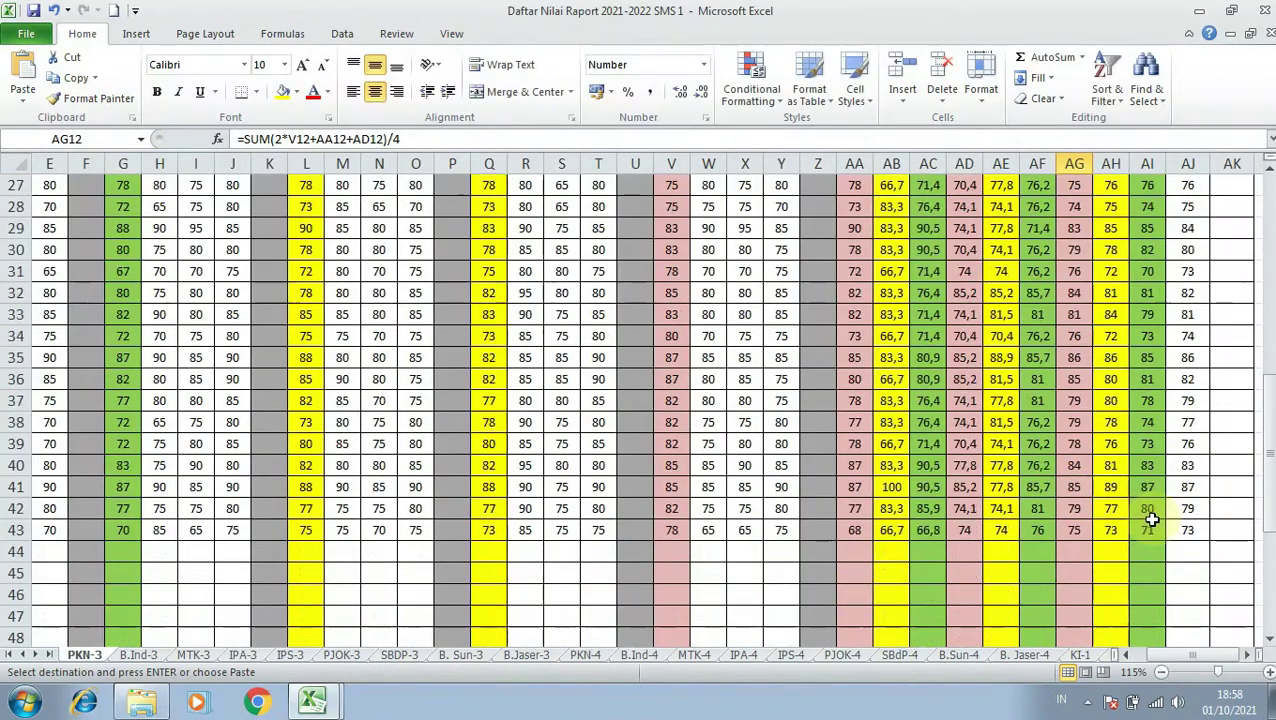
scroll(1150, 519, "down", 1)
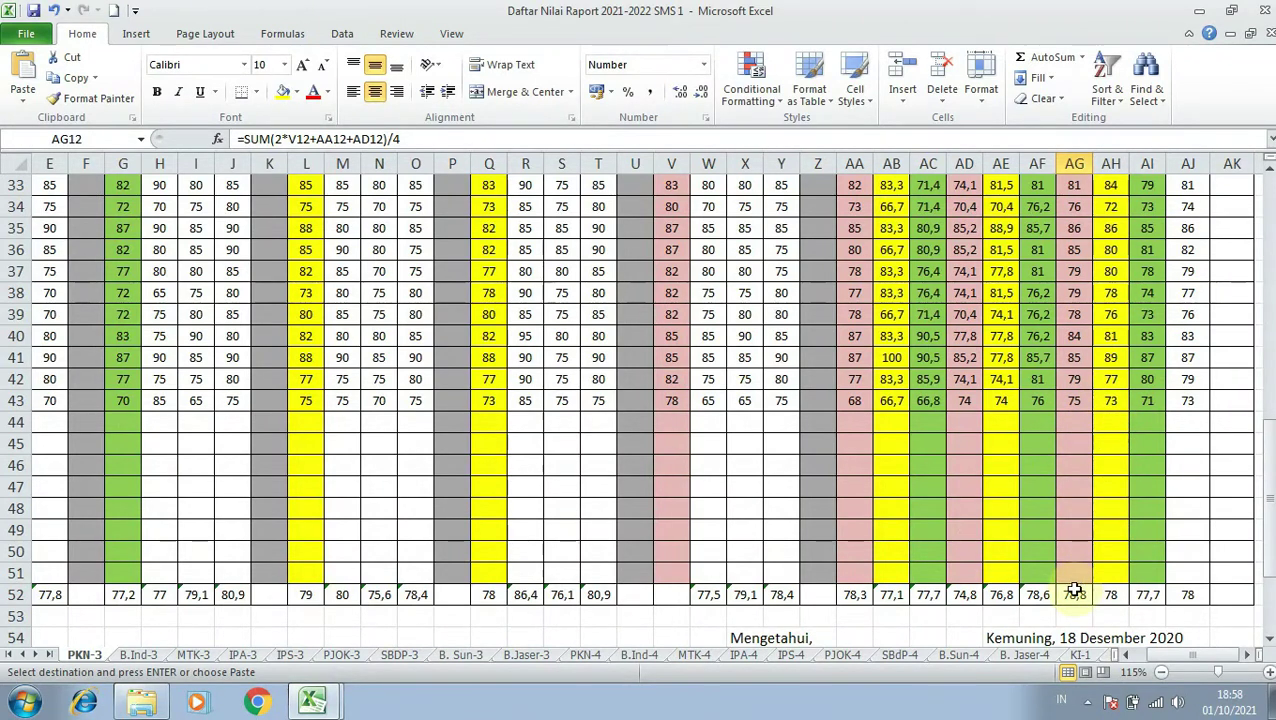
key("alt+Tab")
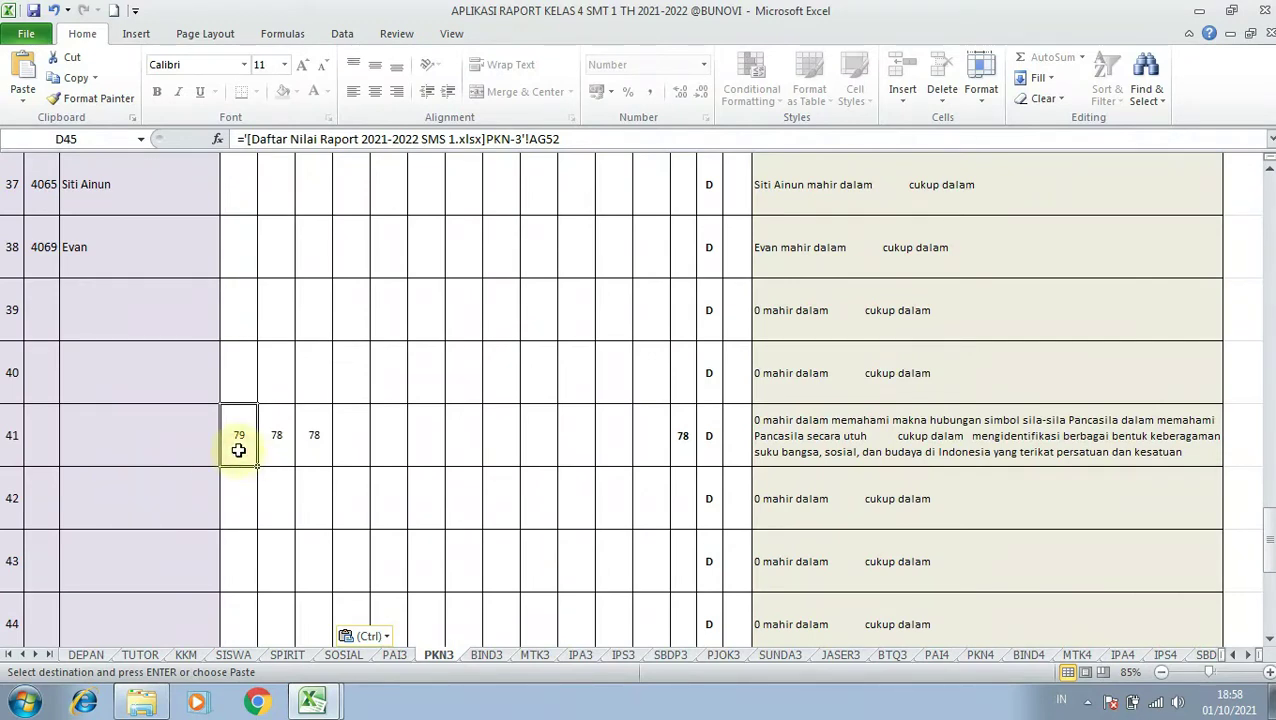
key("alt+Tab")
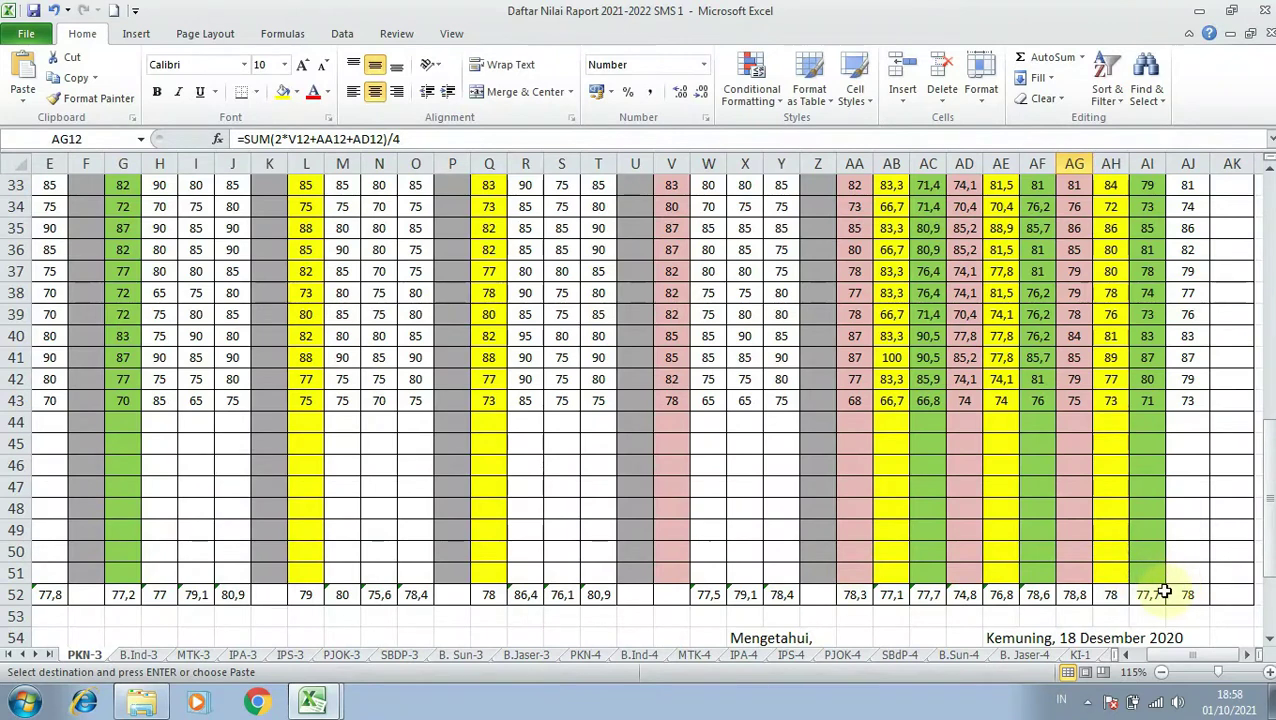
left_click(1078, 594)
left_click(1103, 594)
left_click(1150, 594)
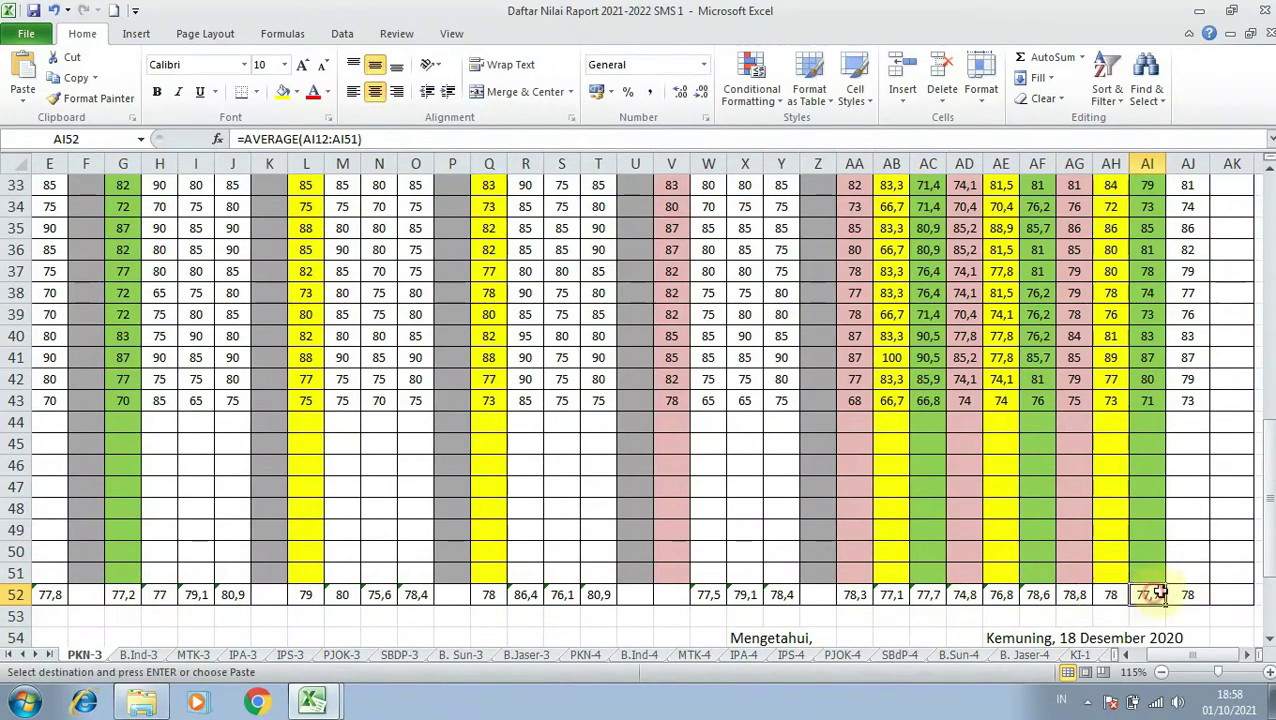
key("alt+Tab")
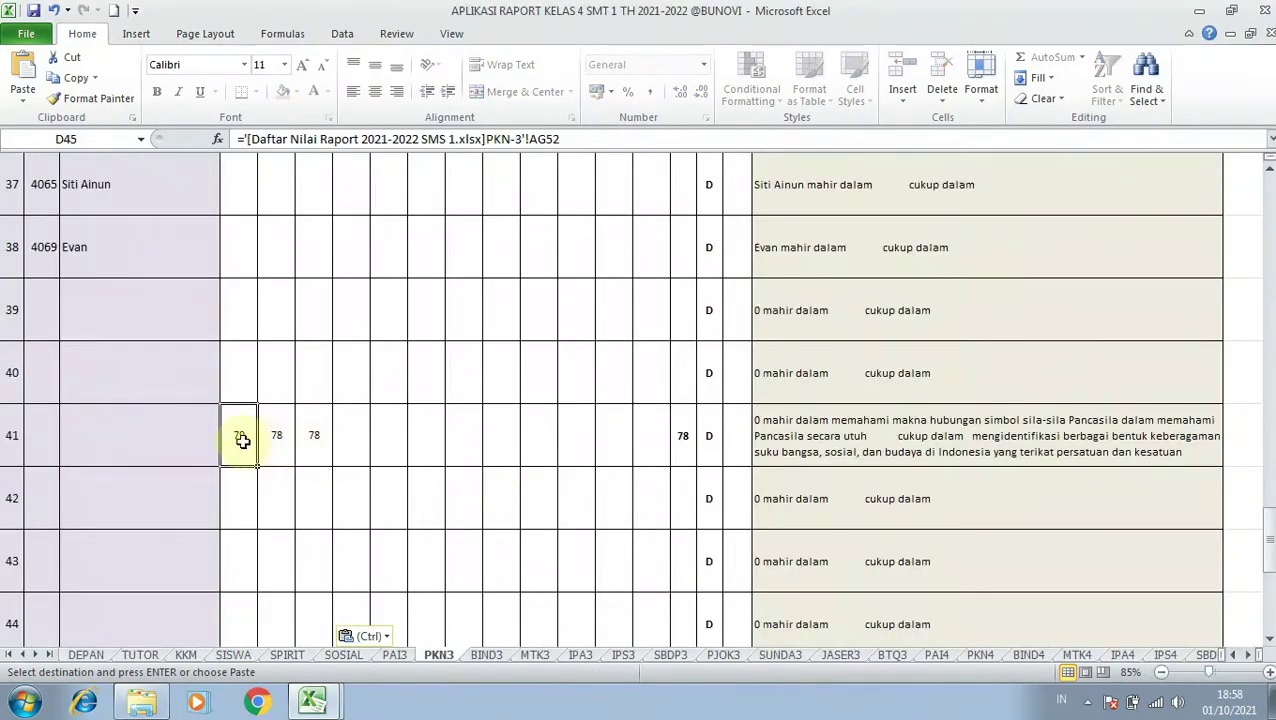
Clear row 41's stray 79, 78, 78 scores and check the empty block down to row 50.
left_click_drag(241, 441, 313, 441)
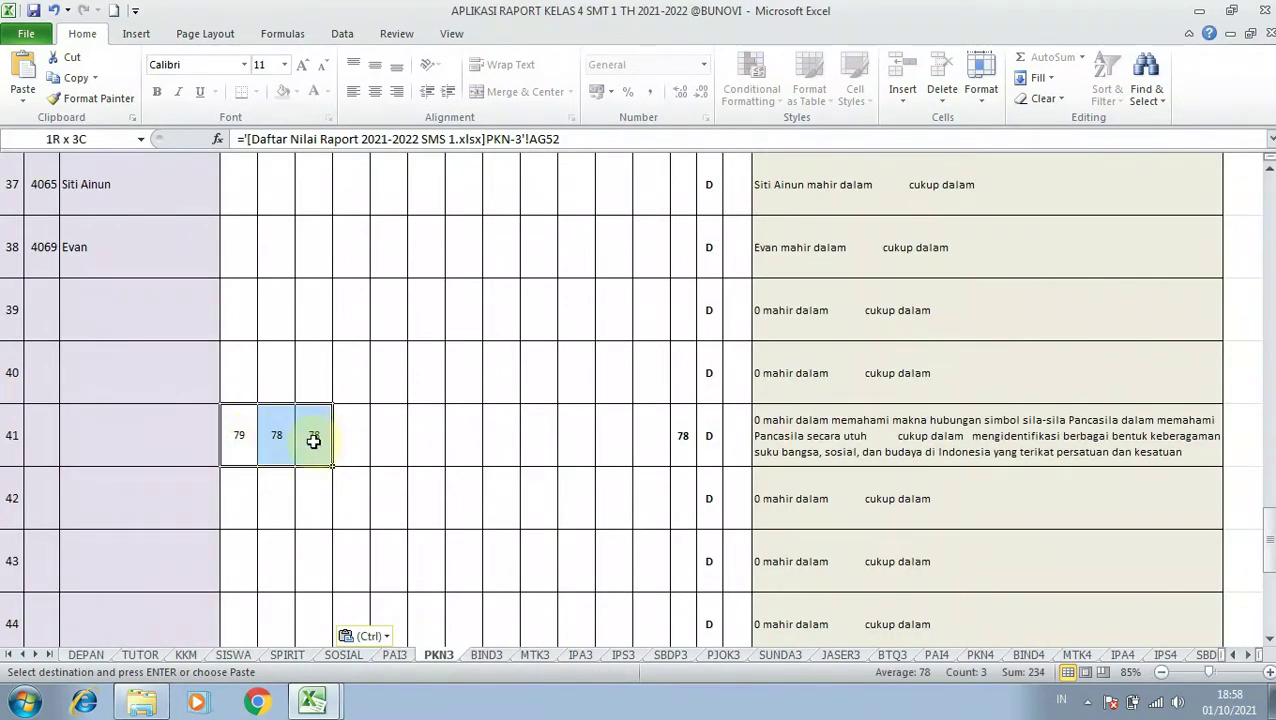
key("Delete")
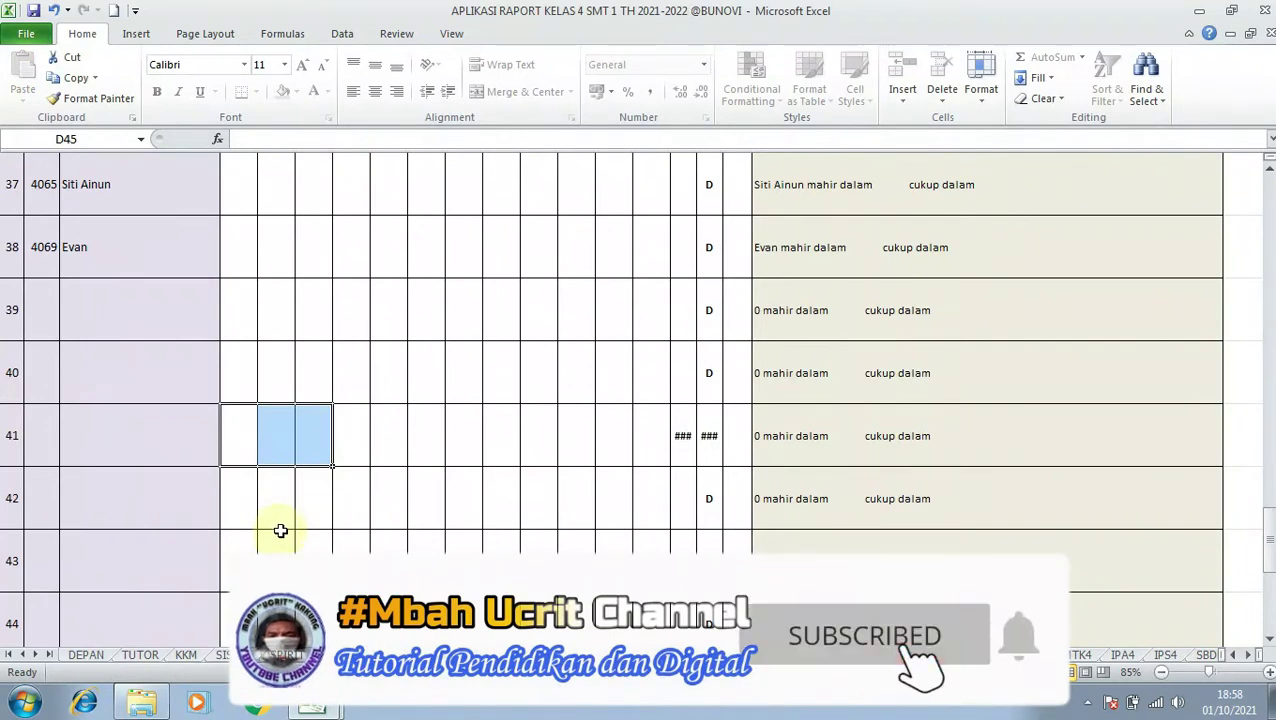
left_click(241, 502)
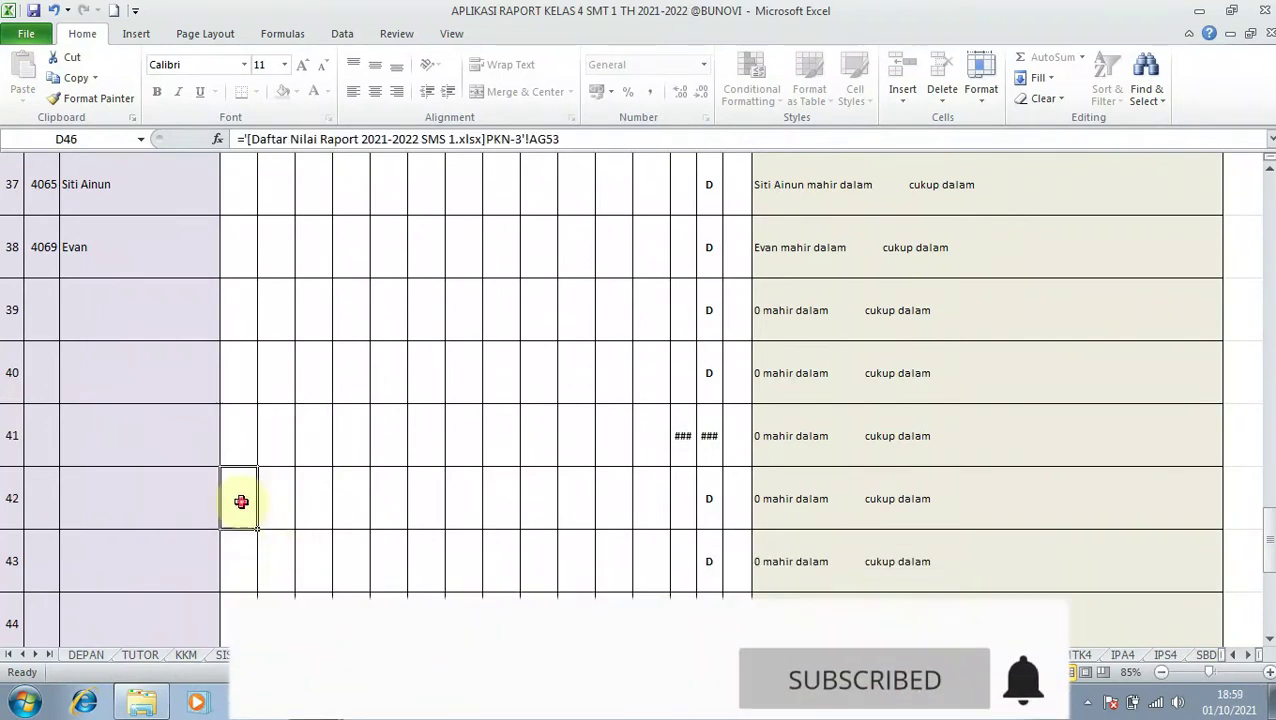
scroll(414, 511, "down", 1)
scroll(414, 511, "down", 1)
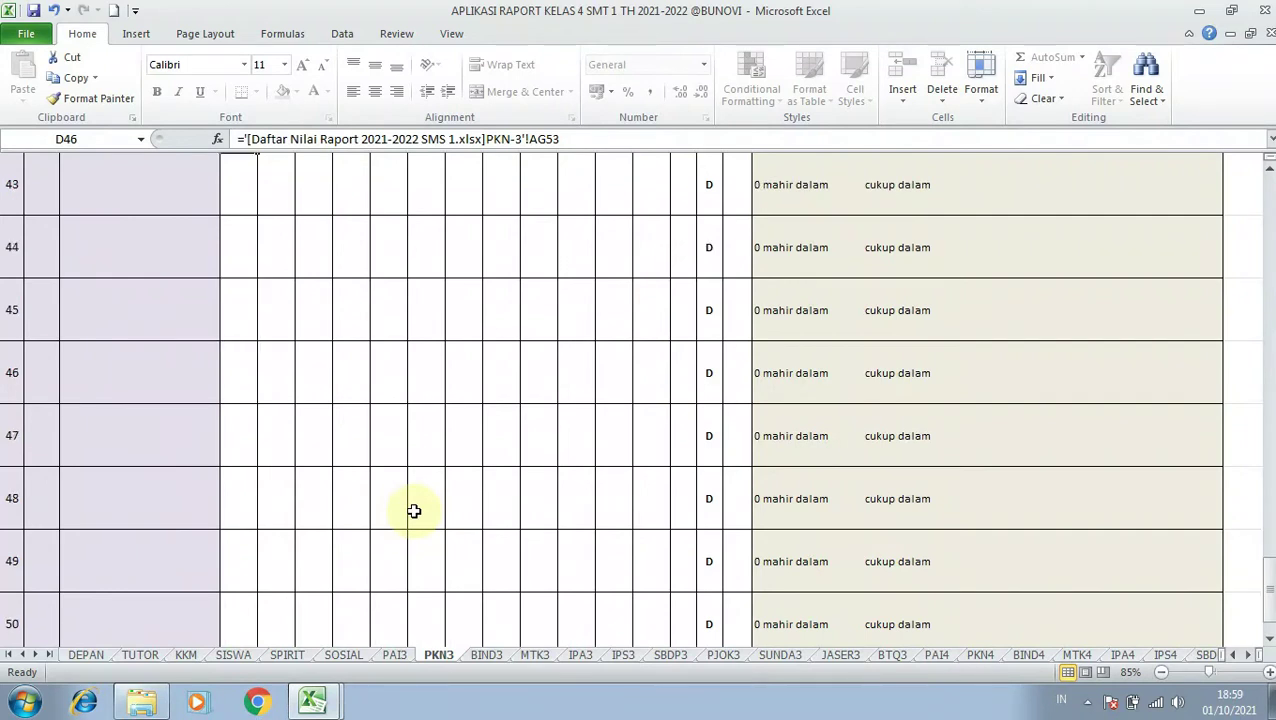
scroll(414, 511, "down", 1)
left_click(400, 460, "shift")
left_click_drag(400, 460, 400, 460)
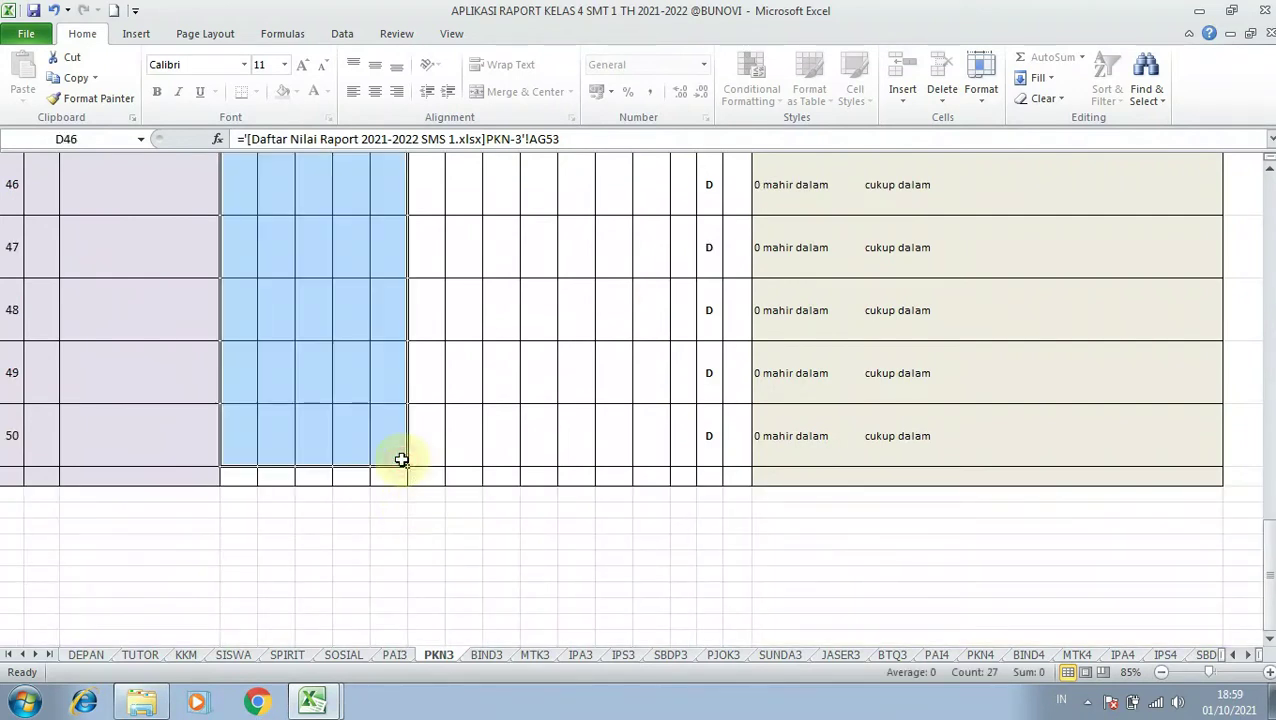
left_click(362, 436)
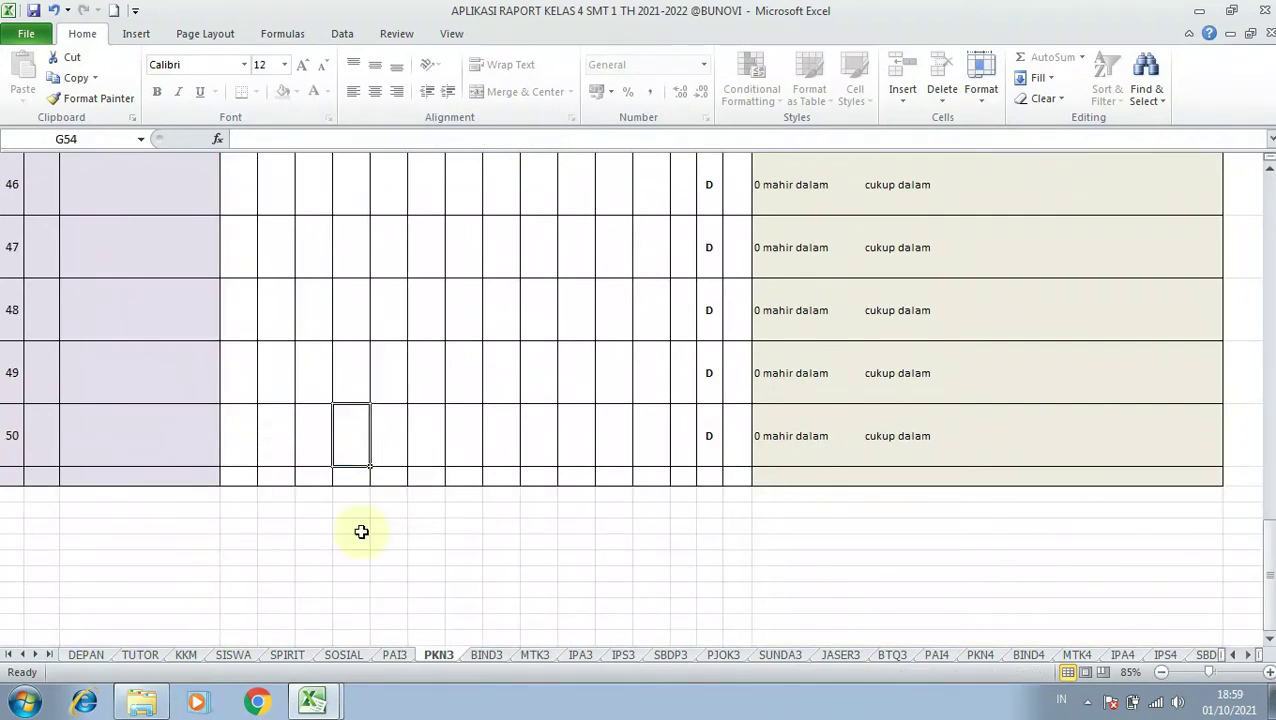
left_click(316, 698)
left_click(276, 628)
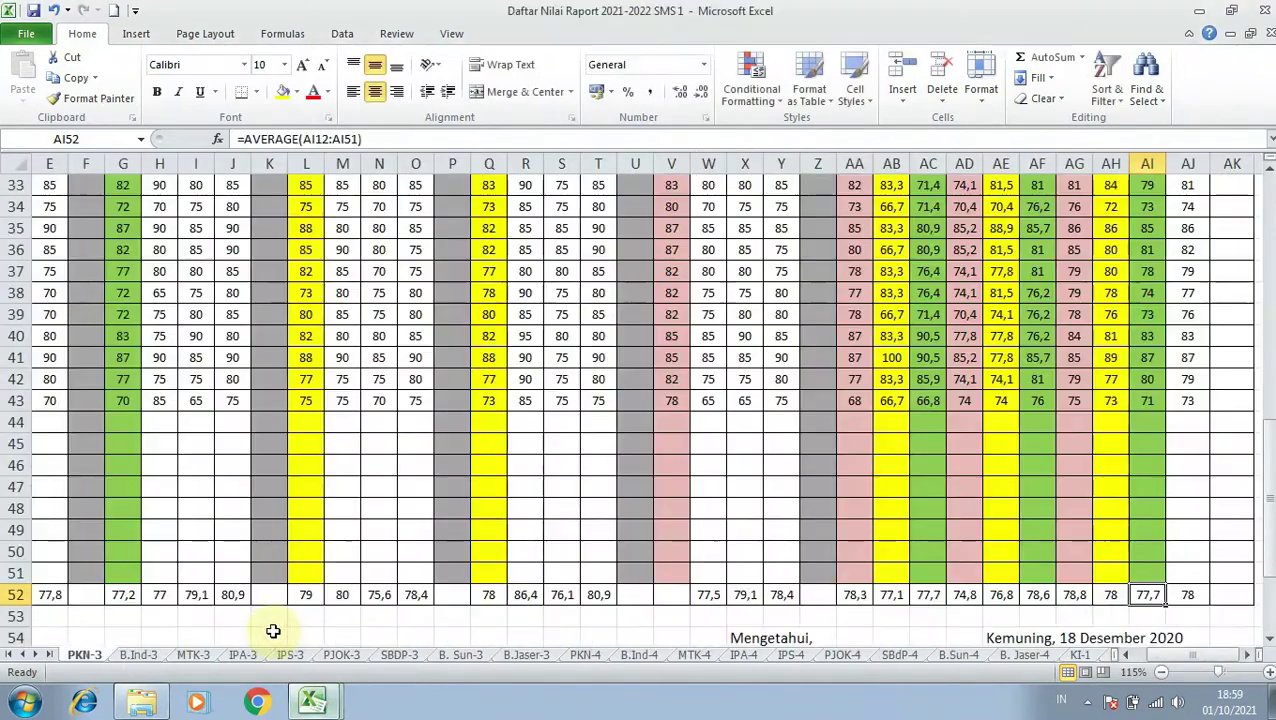
scroll(1035, 450, "up", 2)
scroll(1033, 445, "up", 4)
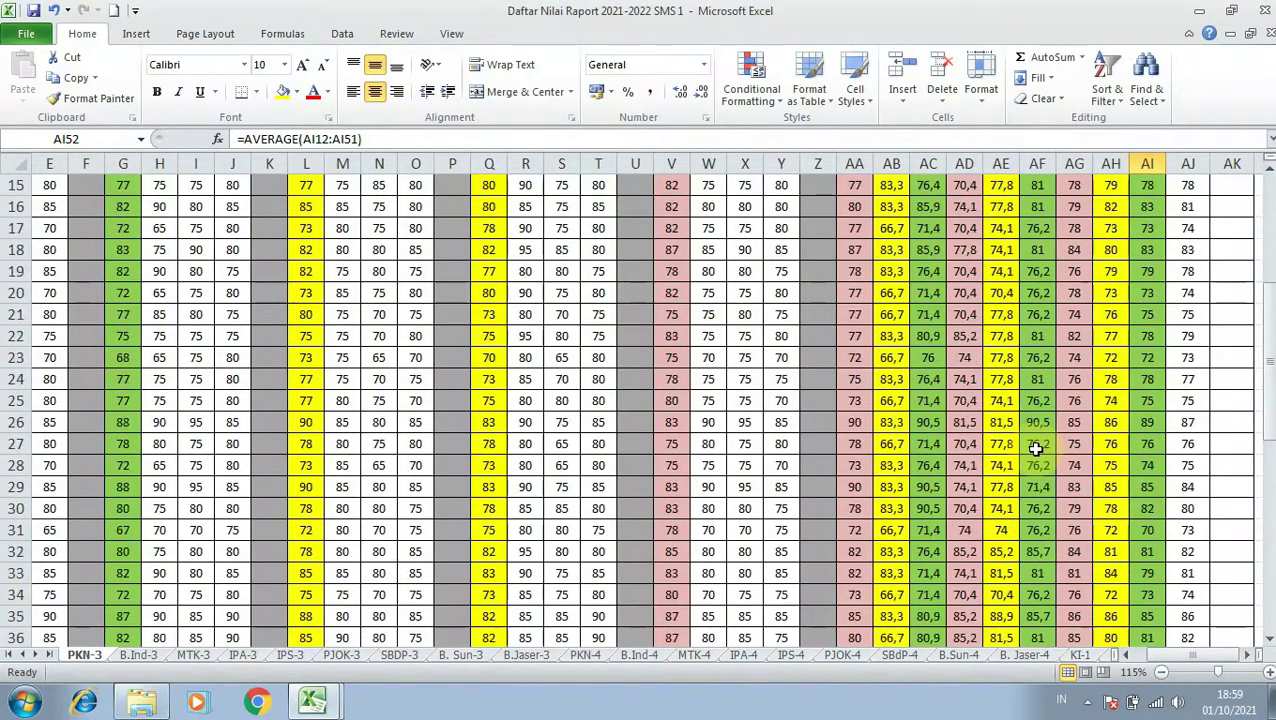
scroll(1030, 440, "up", 2)
scroll(1028, 435, "up", 3)
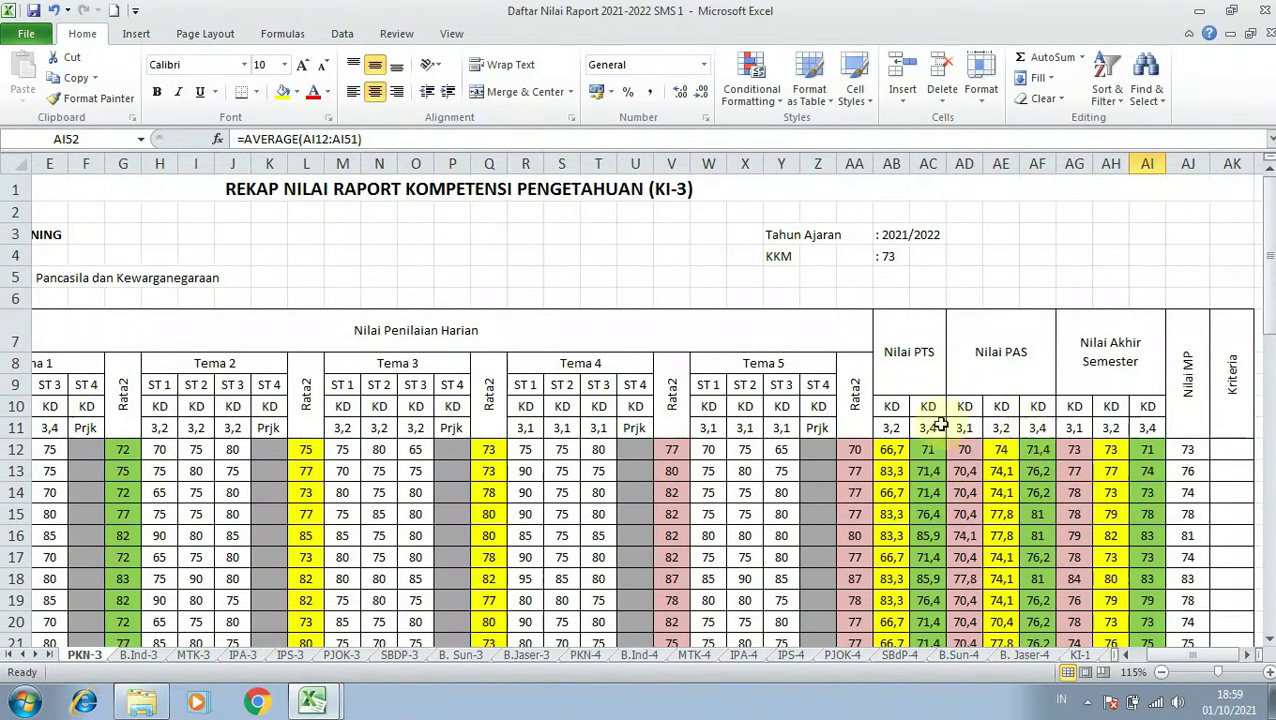
left_click(150, 657)
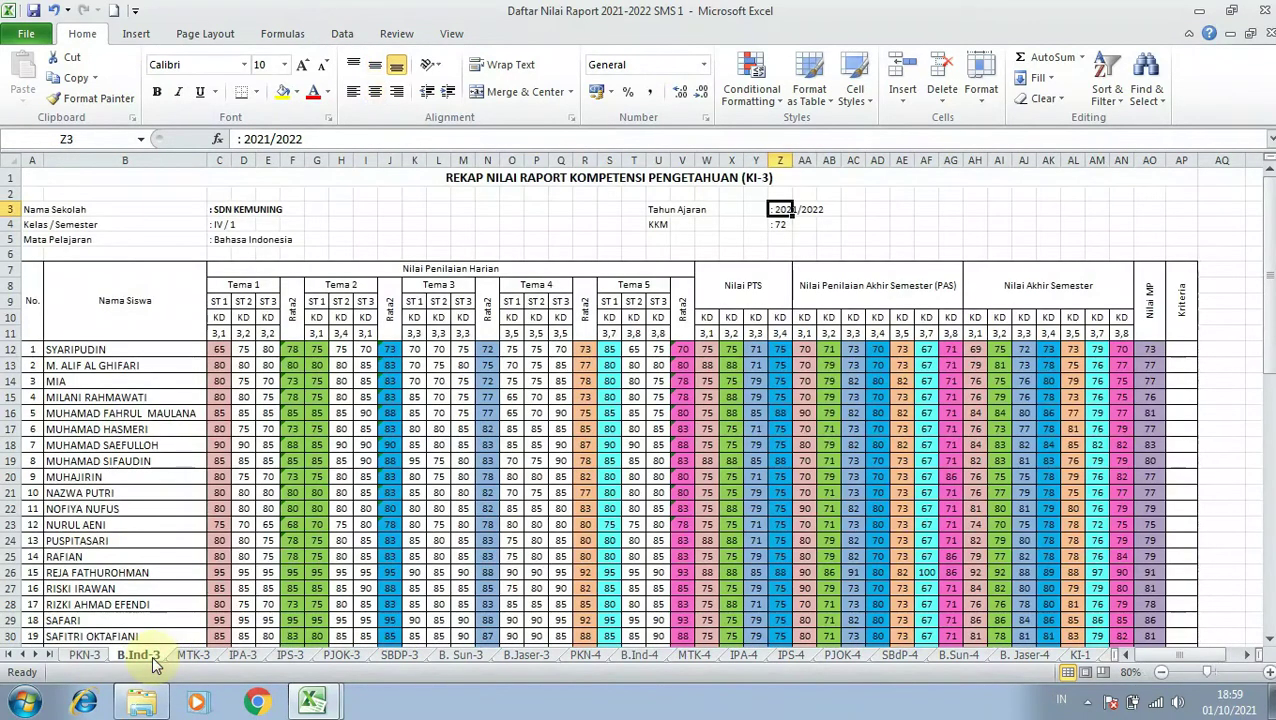
scroll(1096, 360, "up", 2)
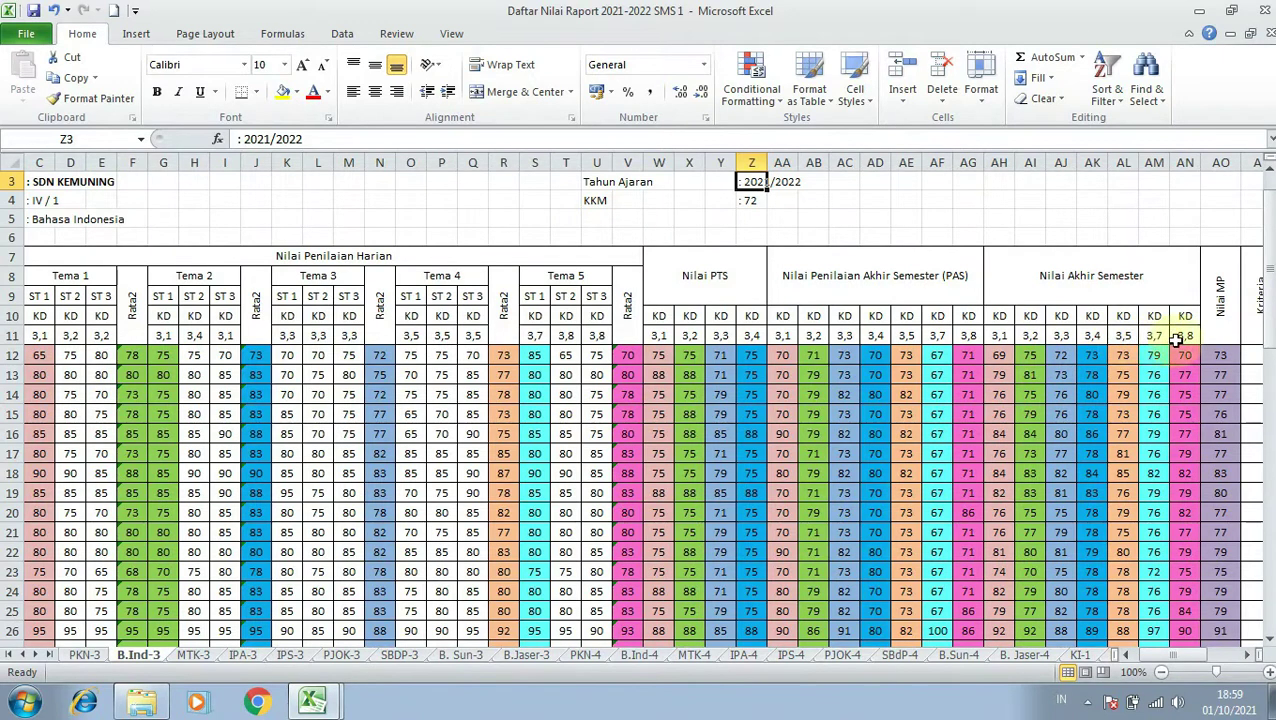
left_click(315, 701)
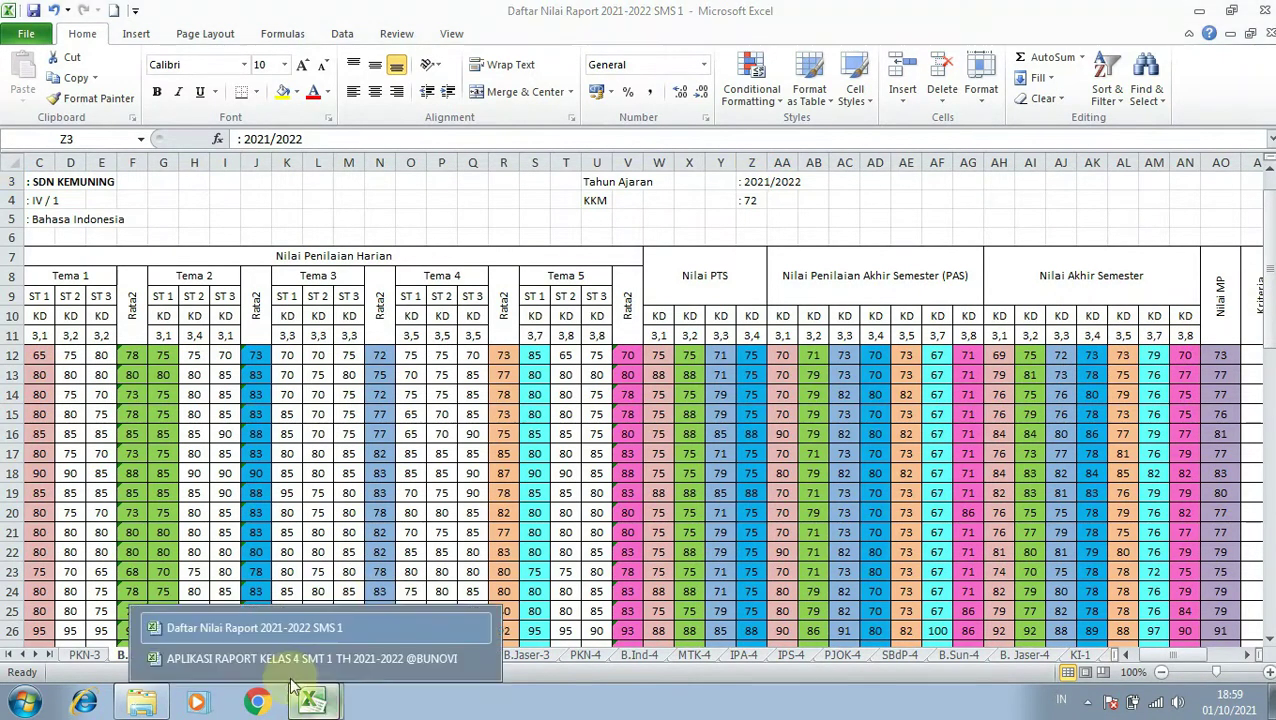
left_click(269, 657)
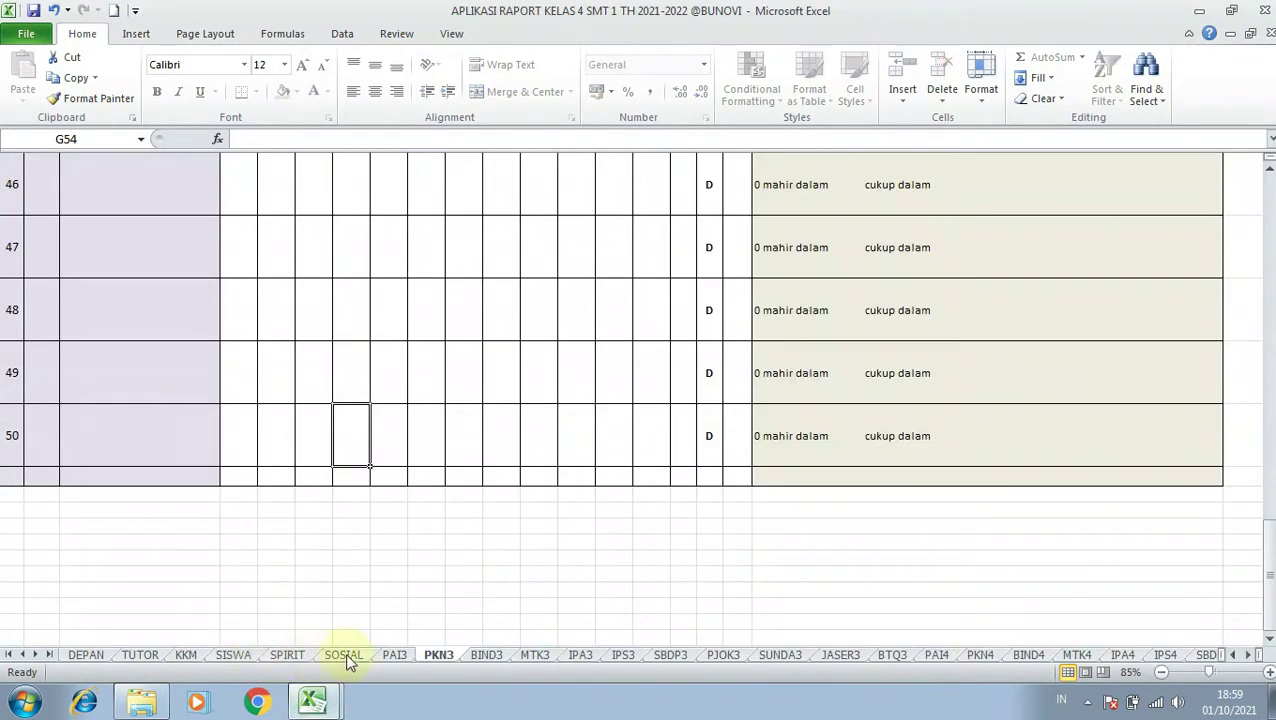
Go to the BIND3 sheet, clear its leftover selection and scroll to the top.
left_click(484, 655)
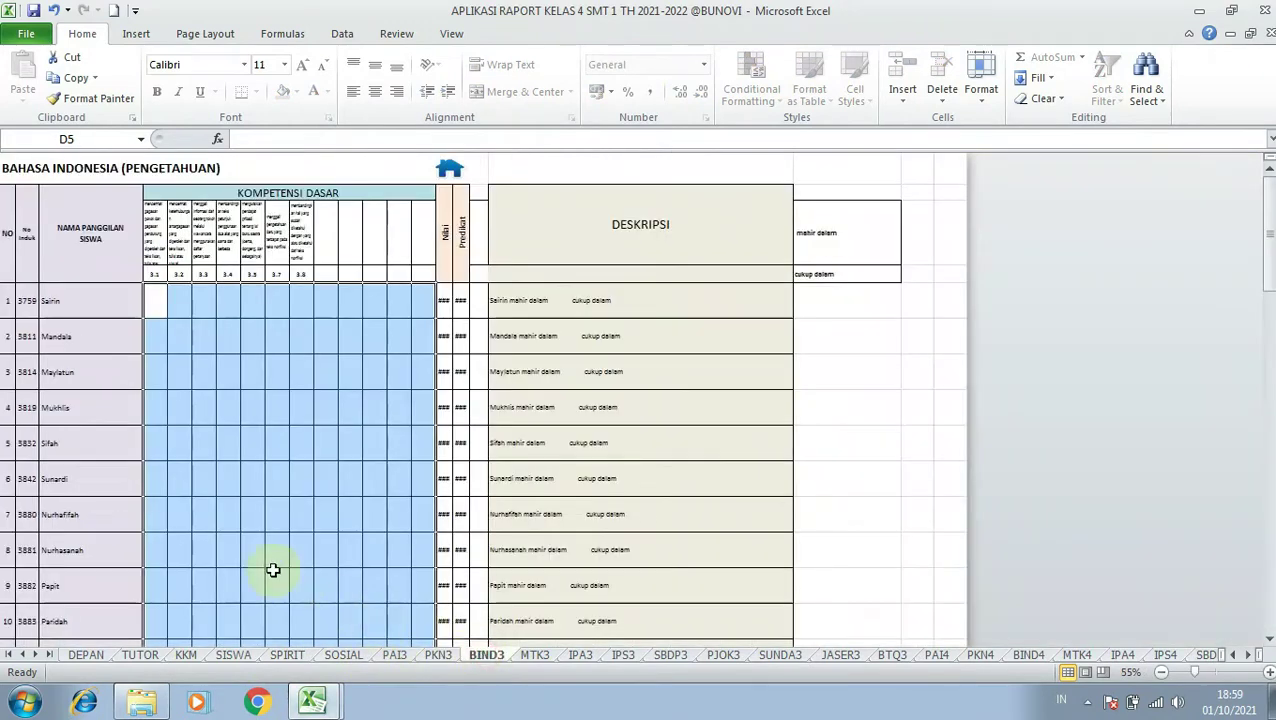
left_click(200, 342)
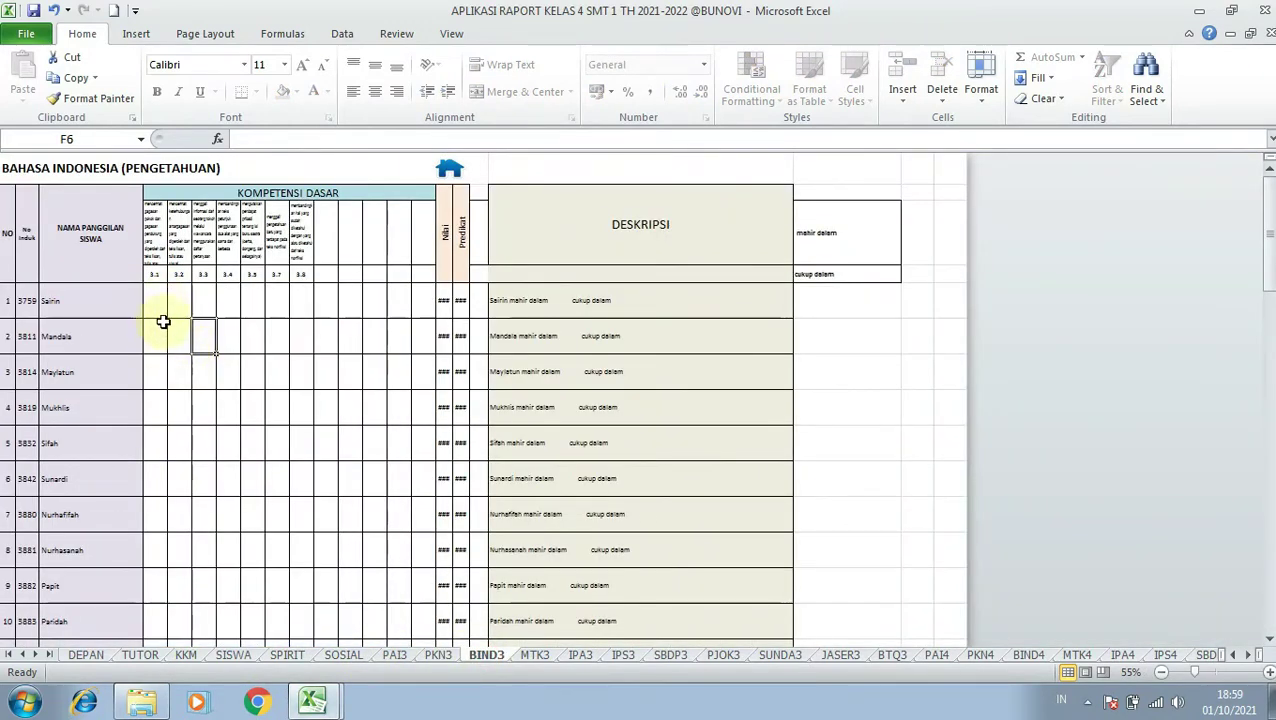
scroll(163, 320, "up", 2, "ctrl")
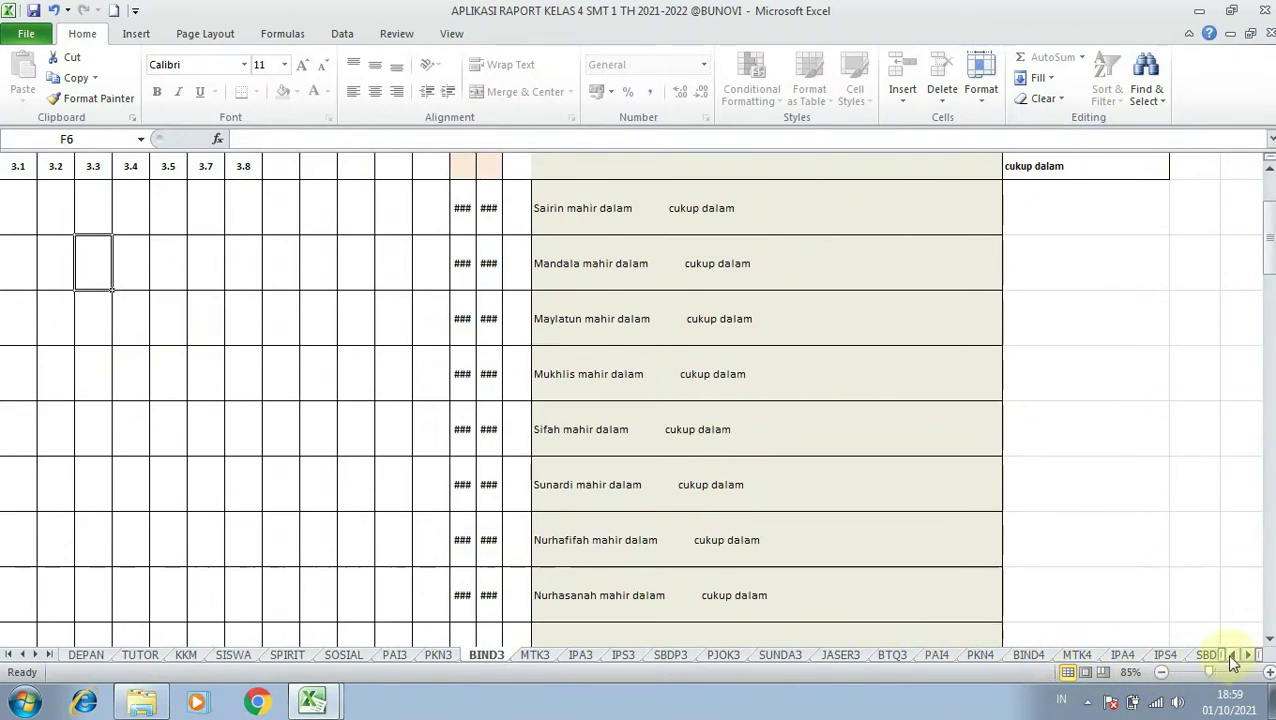
scroll(1230, 660, "left", 3)
scroll(584, 550, "left", 1)
scroll(362, 470, "up", 3)
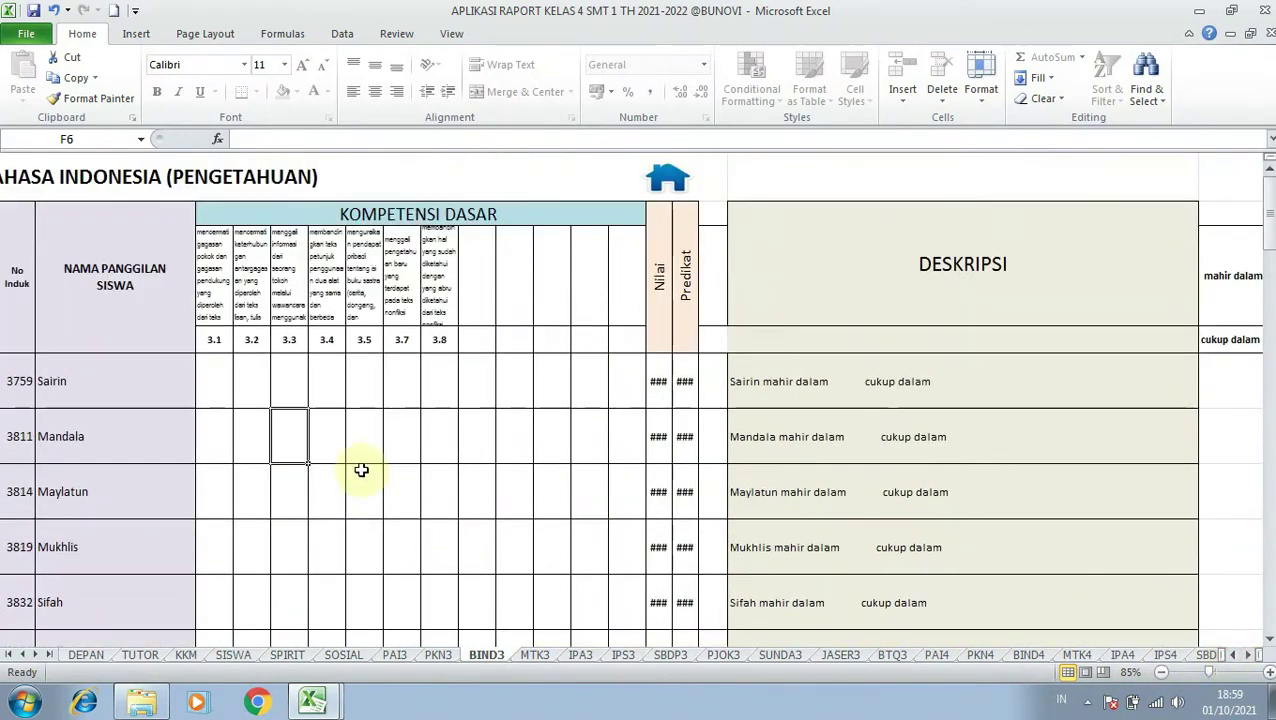
Link Sairin's KD 3.1 and 3.2 scores to recap cells AH12 and AI12 (69, 75).
left_click(208, 365)
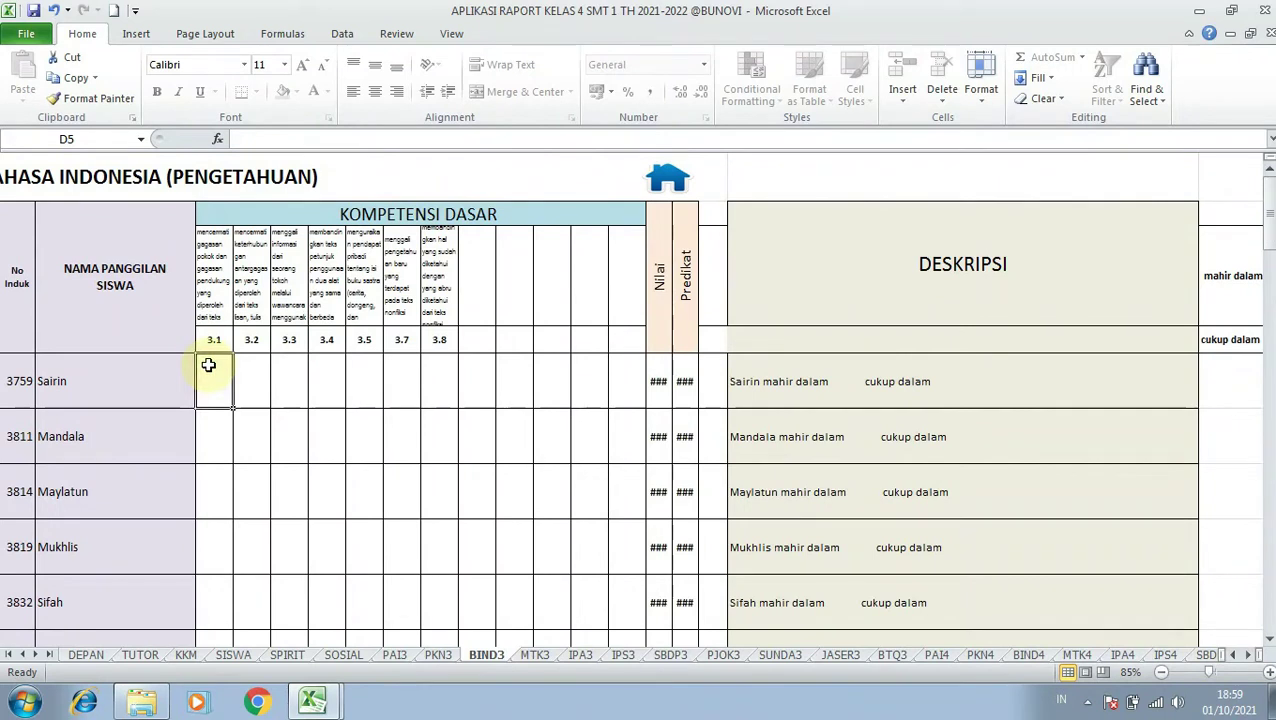
type("=")
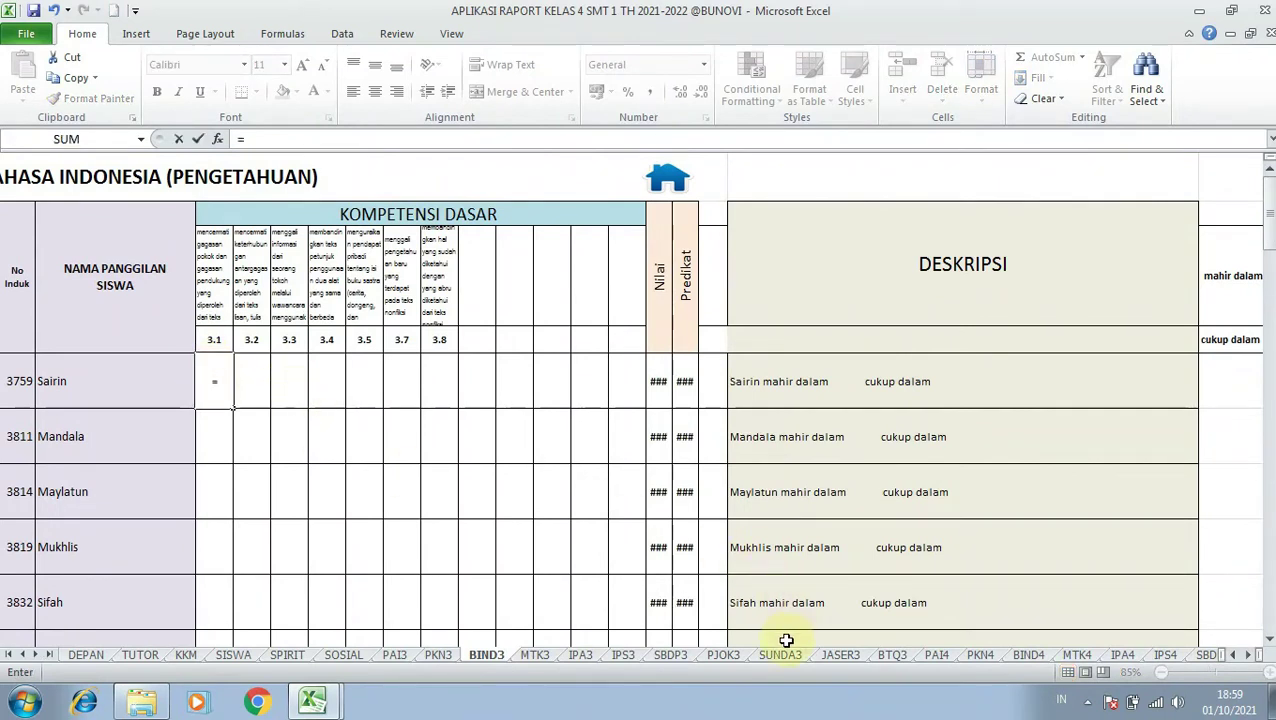
mouse_move(313, 700)
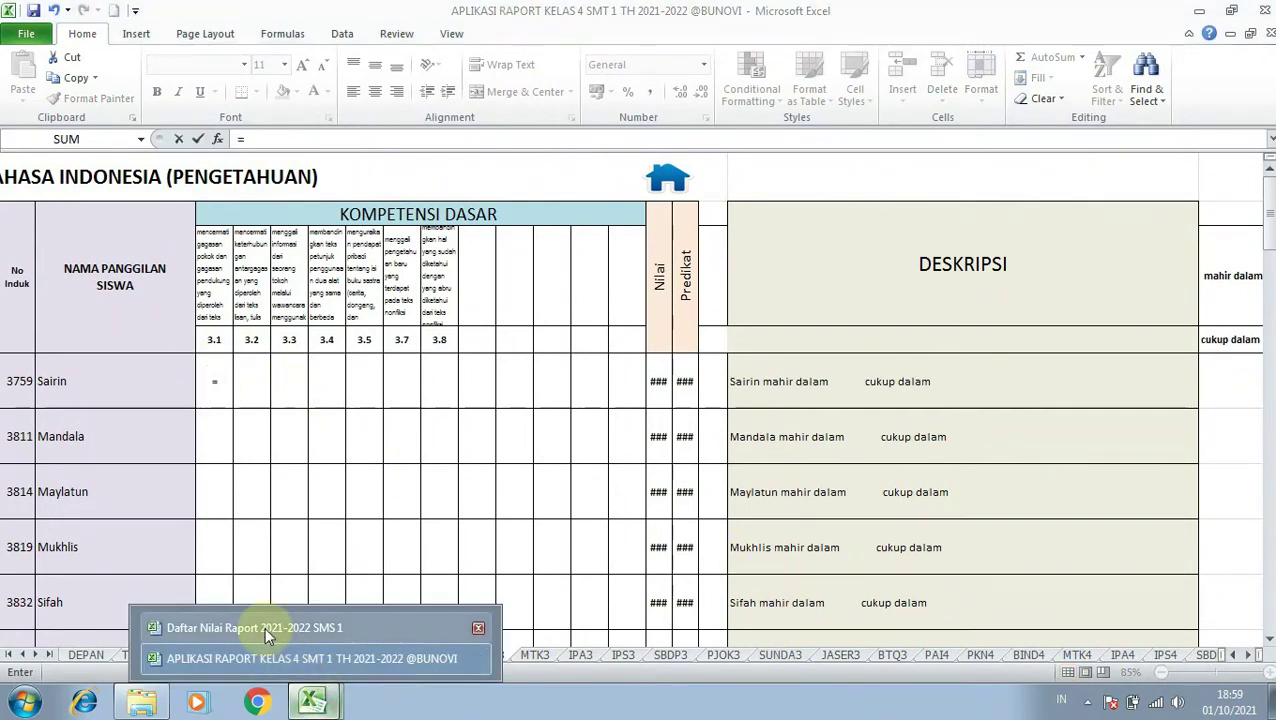
left_click(264, 626)
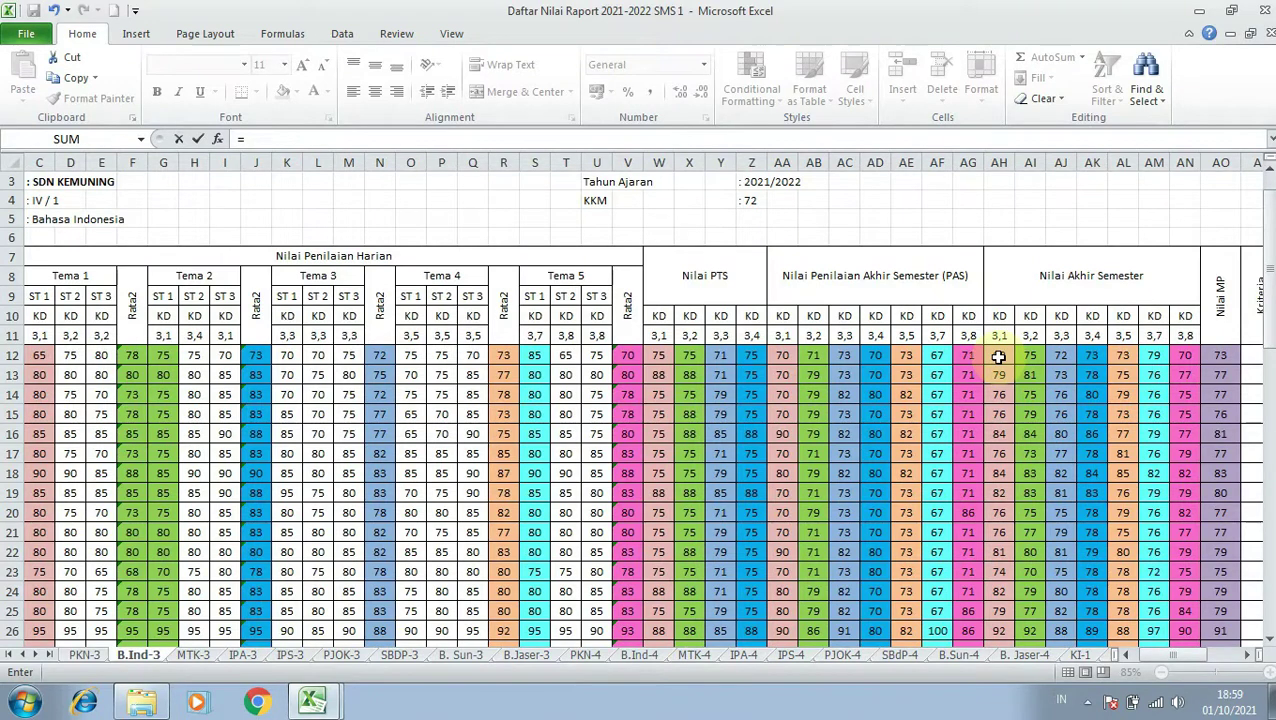
left_click(998, 357)
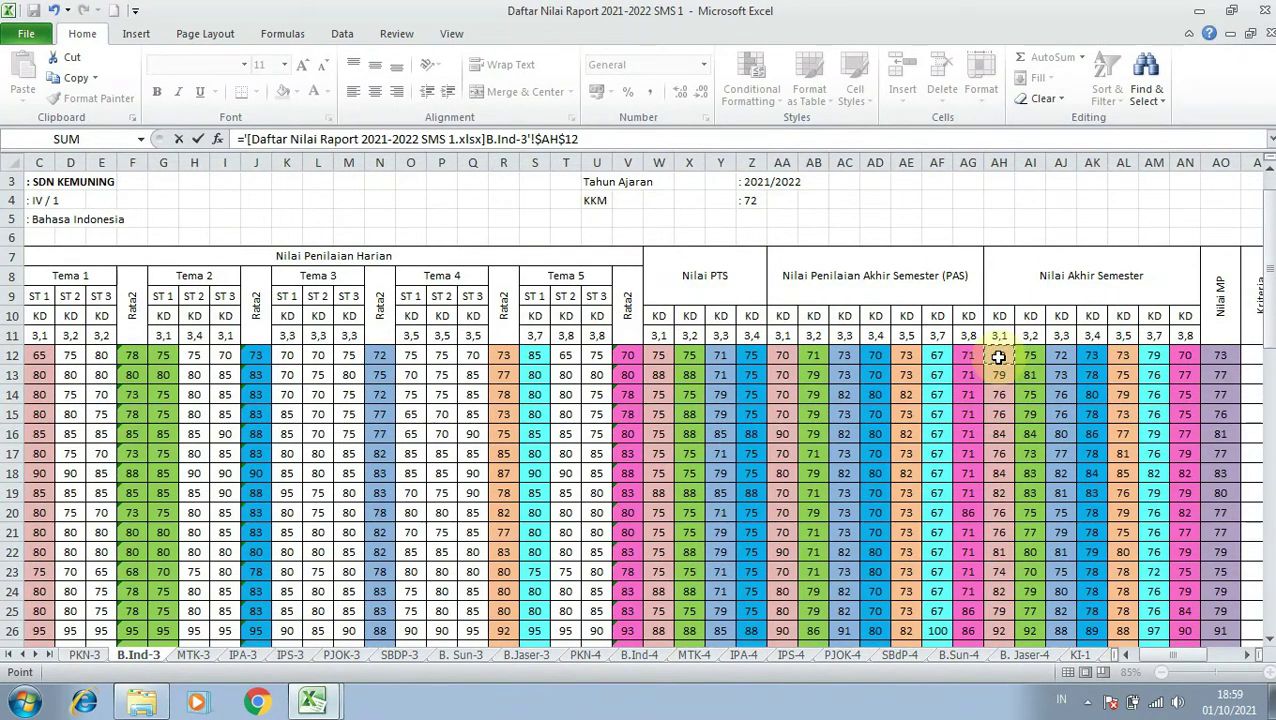
key("Return")
left_click(247, 393)
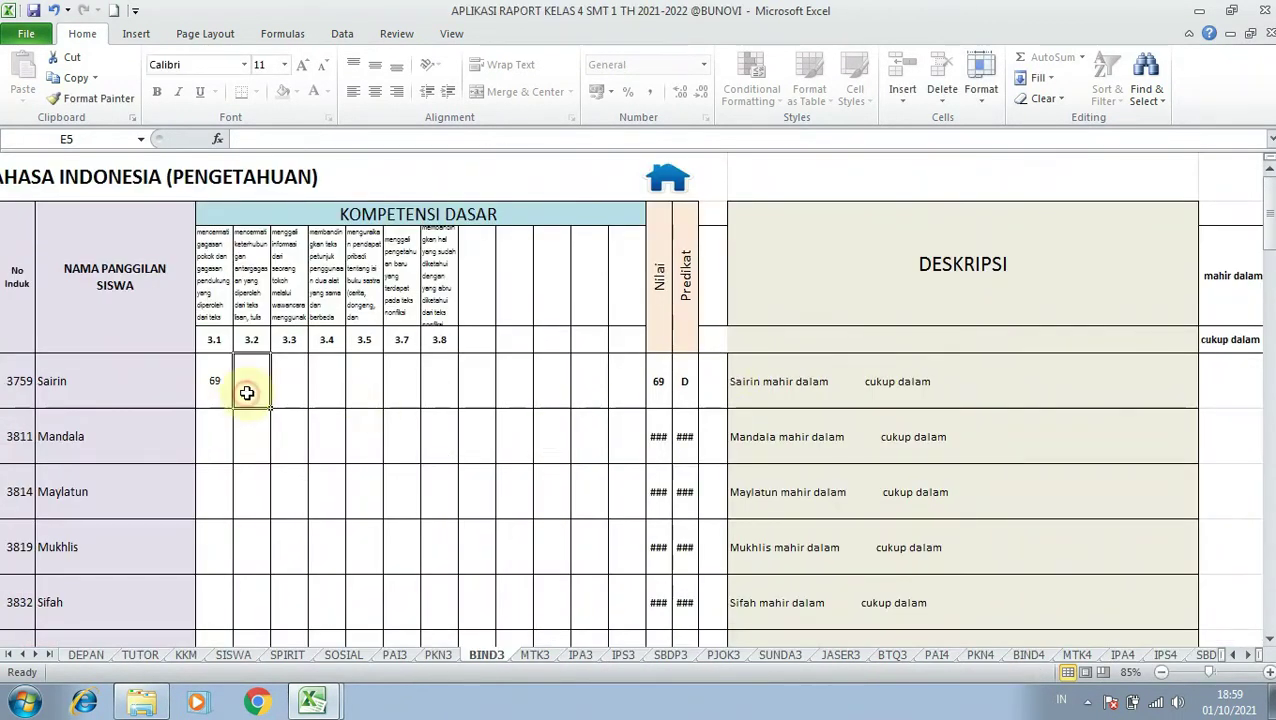
type("=")
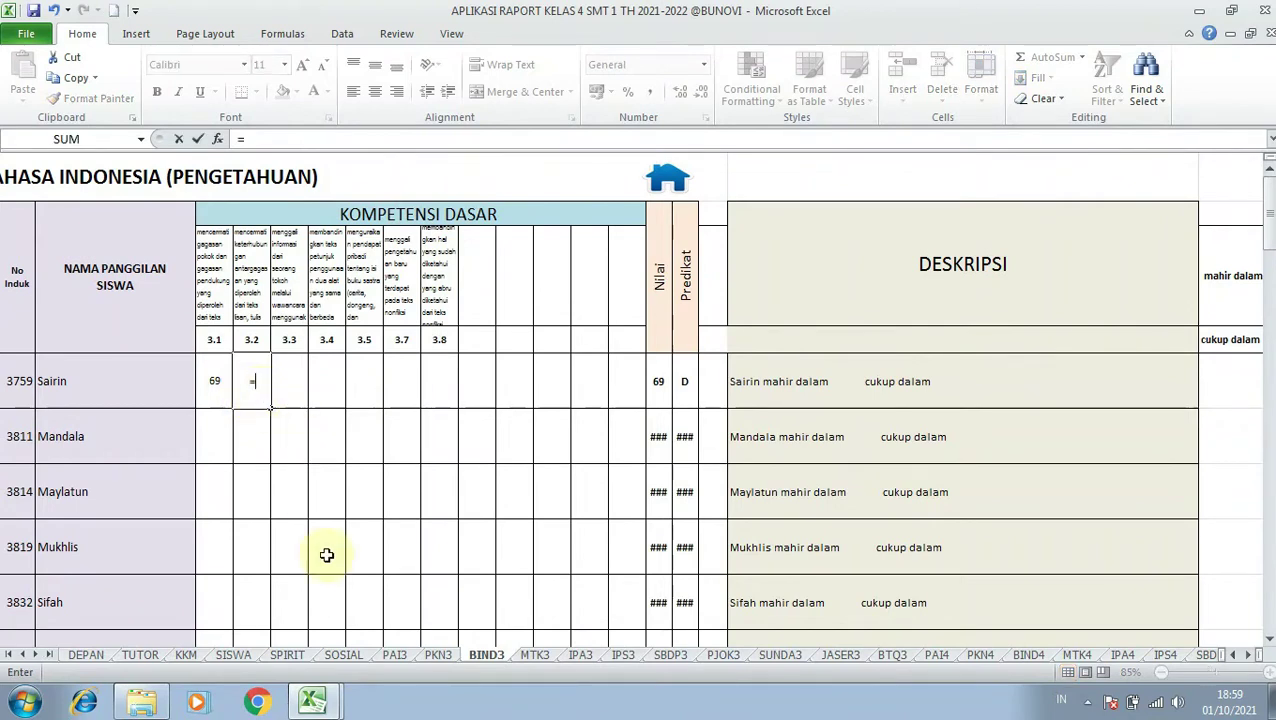
key("alt+Tab")
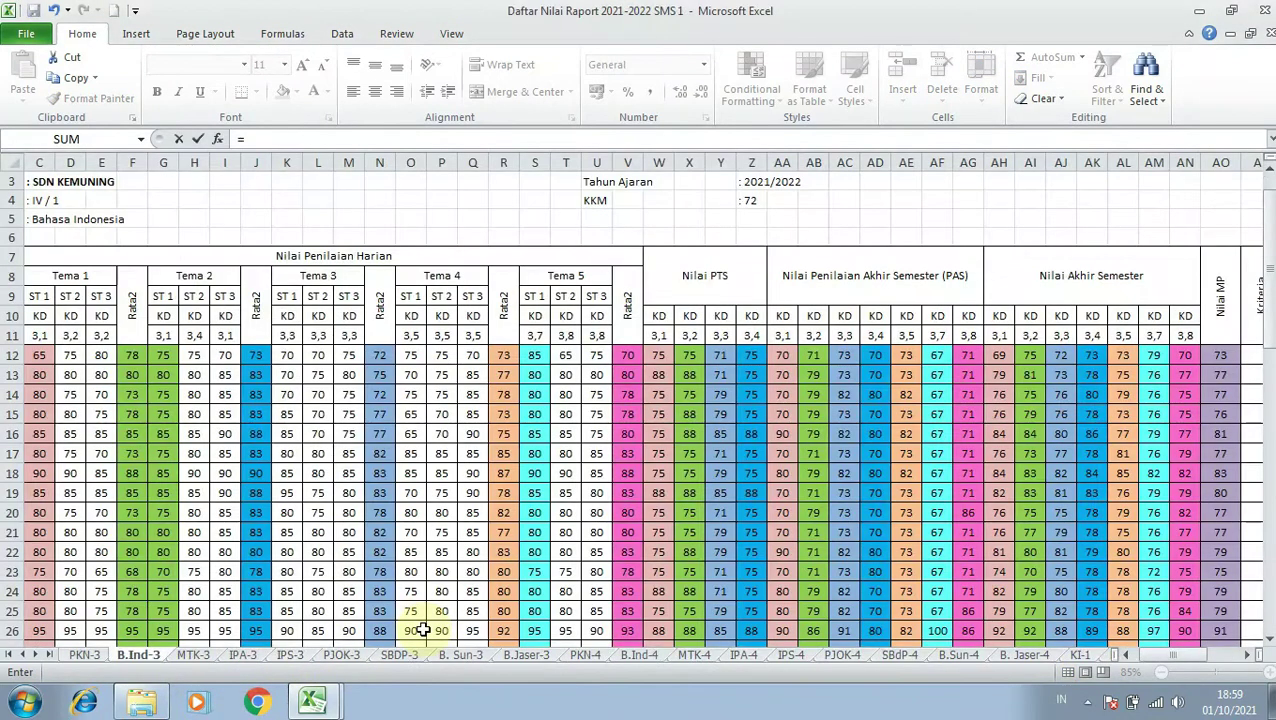
left_click(1033, 362)
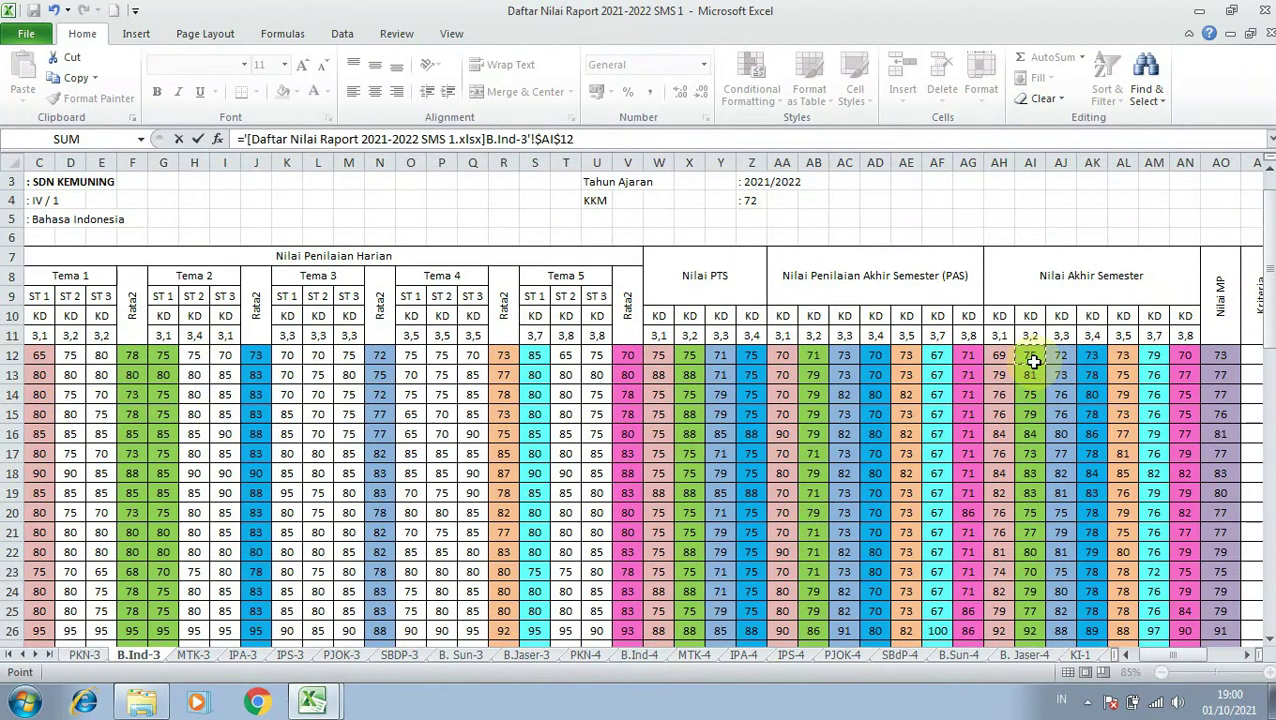
key("Return")
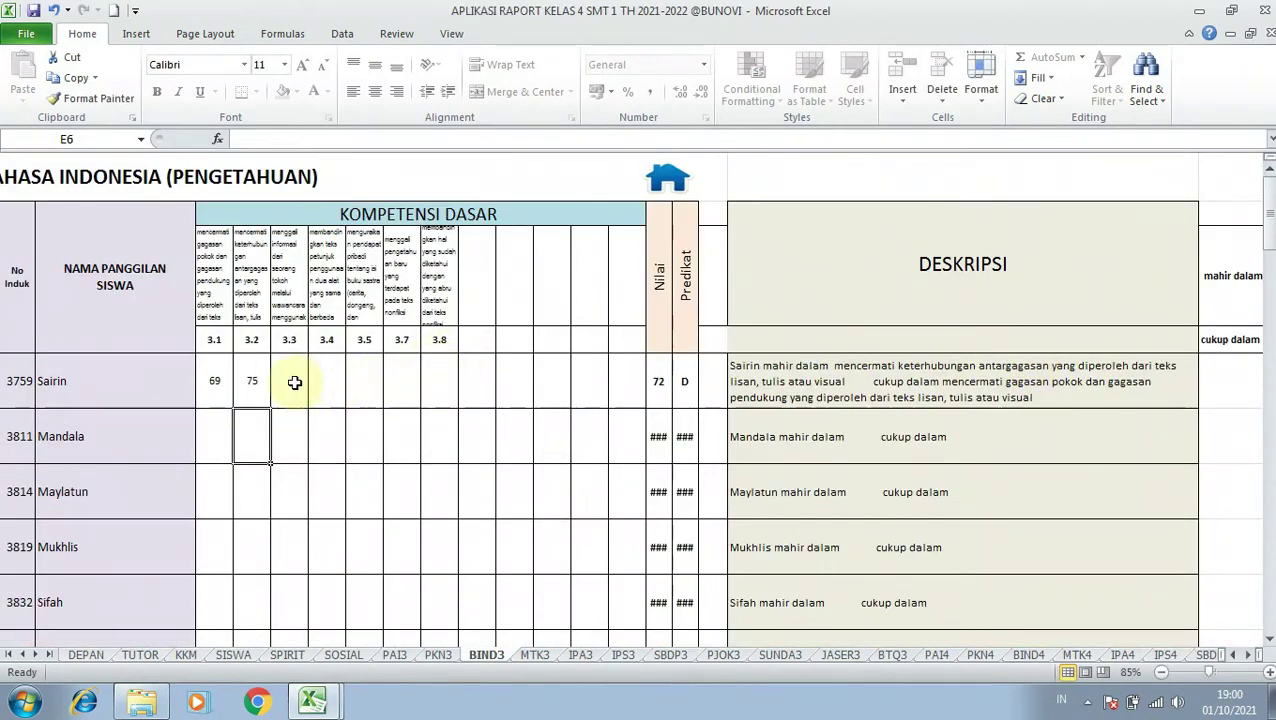
Link Sairin's KD 3.3 and 3.4 scores to recap cells AJ12 onward (72, 73).
left_click(295, 382)
type("=")
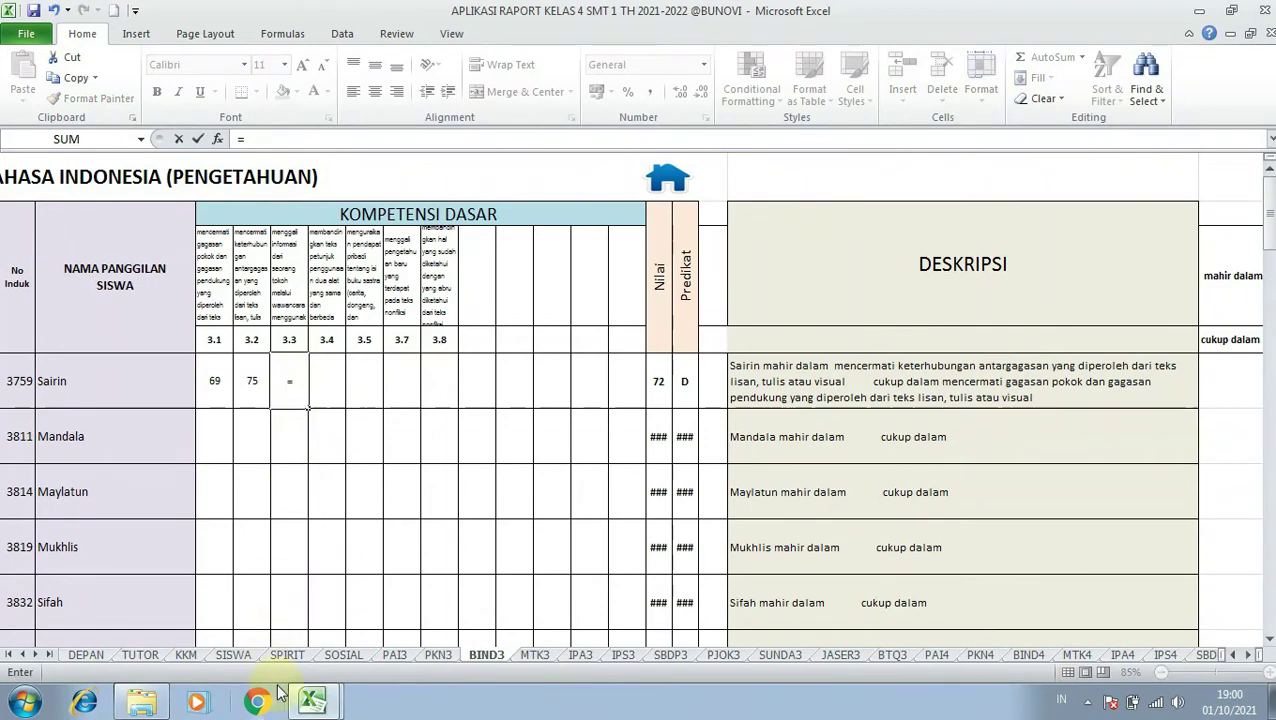
key("alt+Tab")
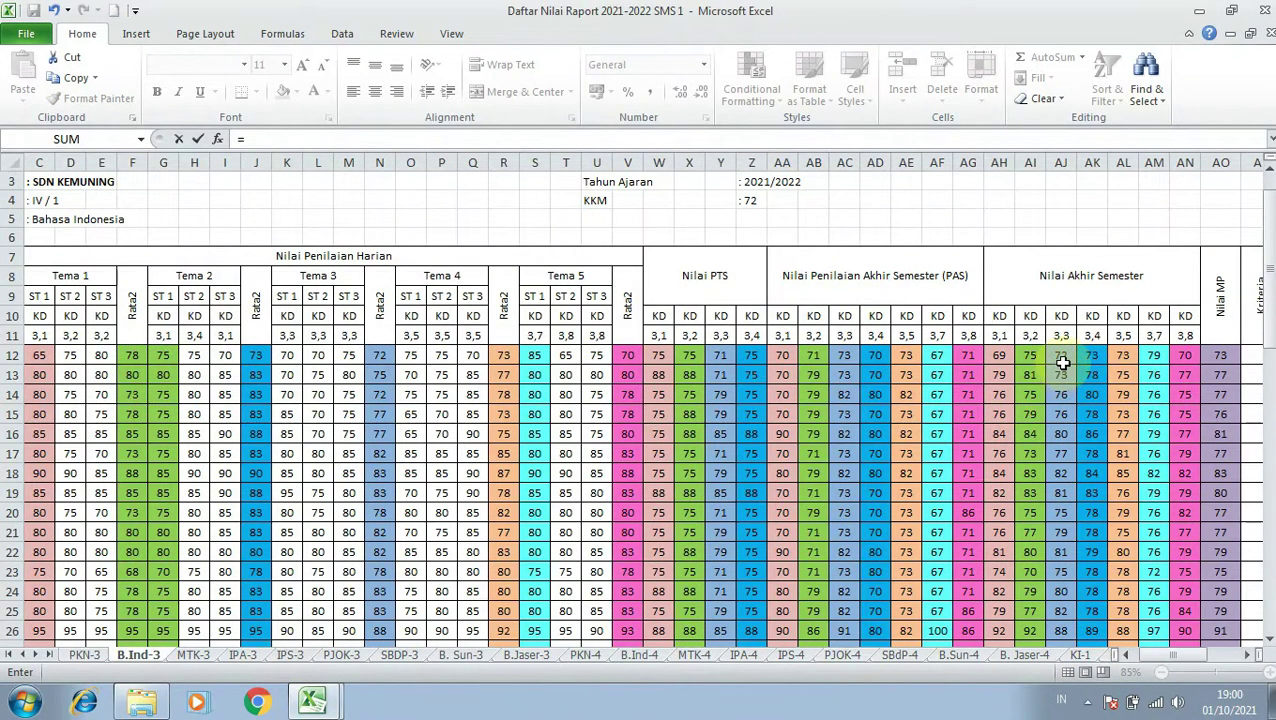
left_click(1062, 360)
key("Return")
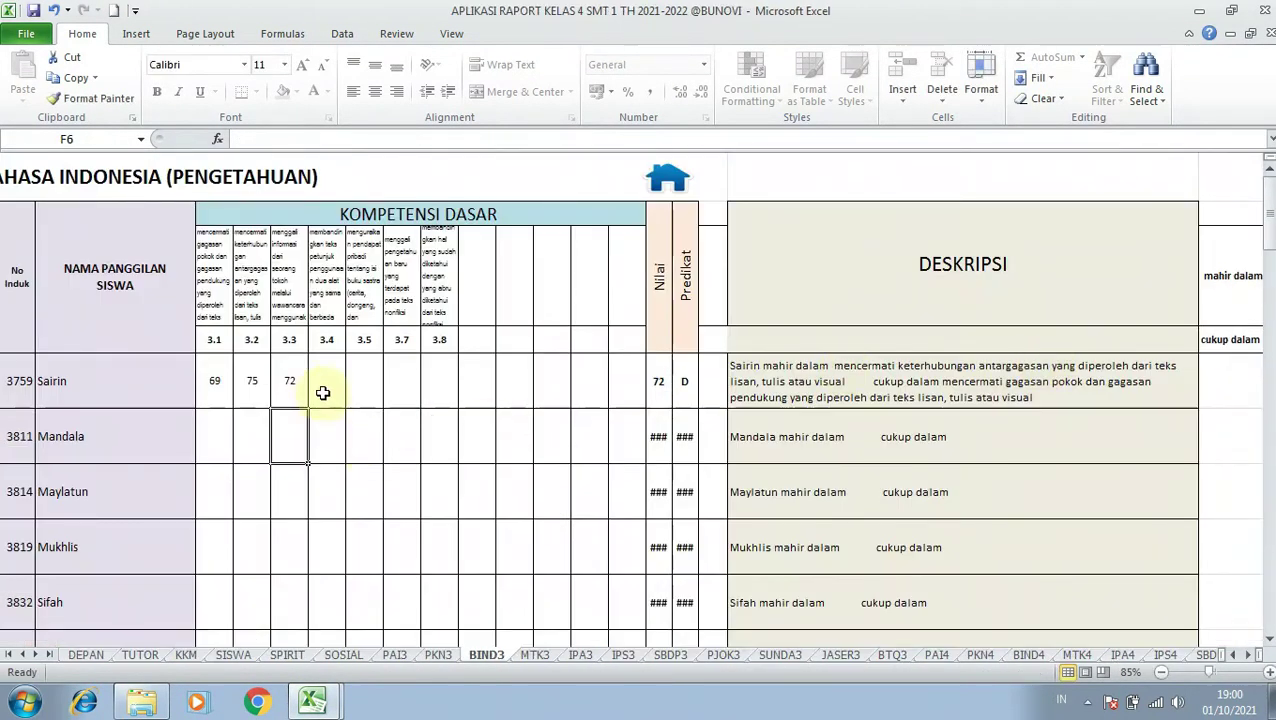
left_click(323, 393)
type("=")
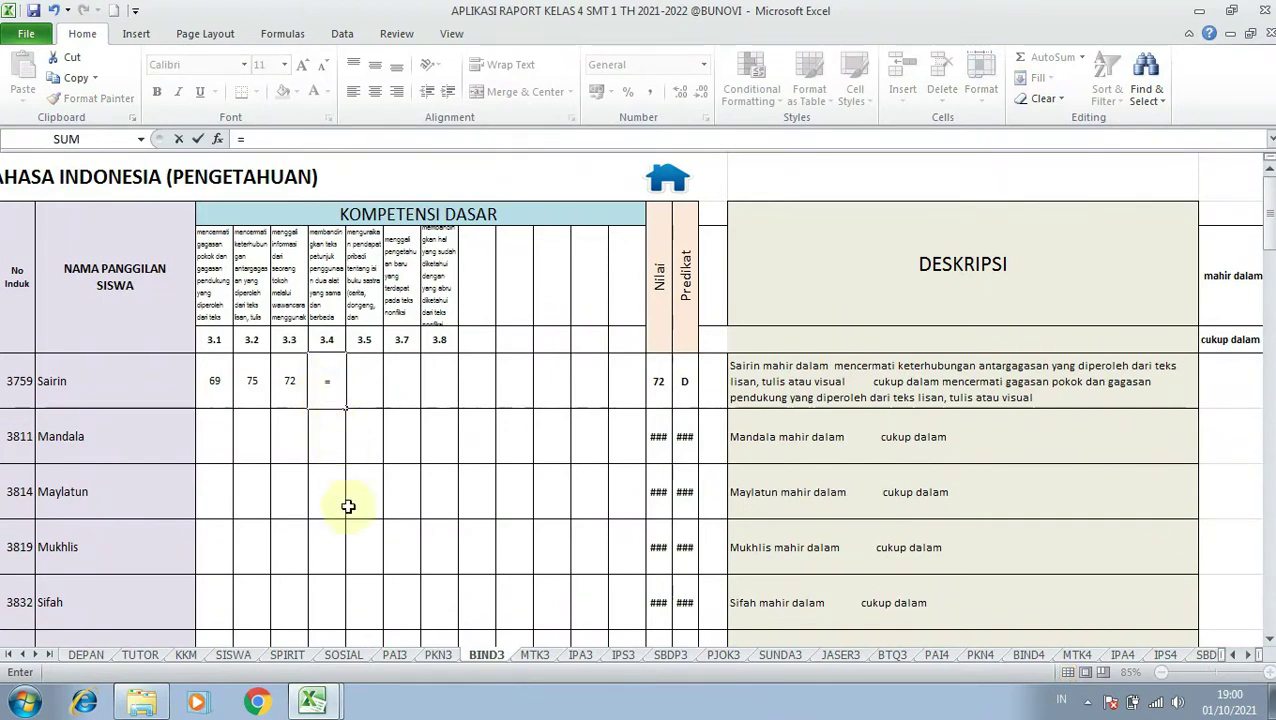
mouse_move(322, 703)
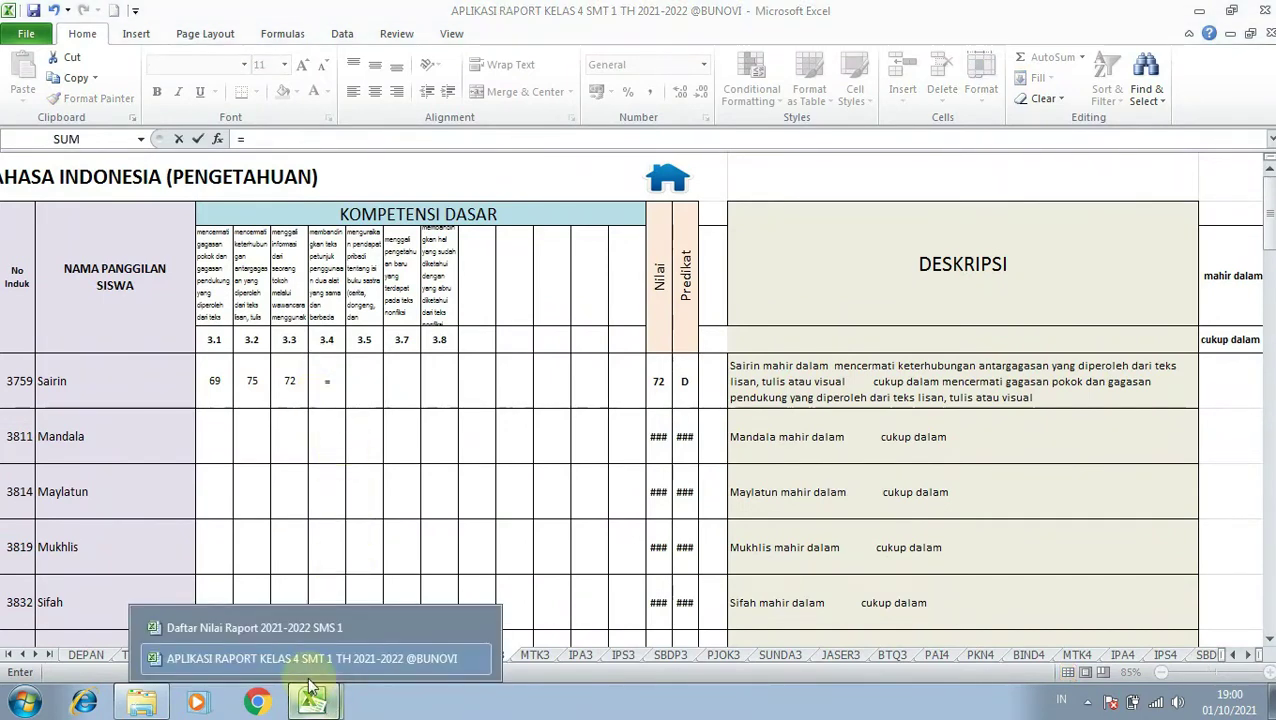
left_click(293, 630)
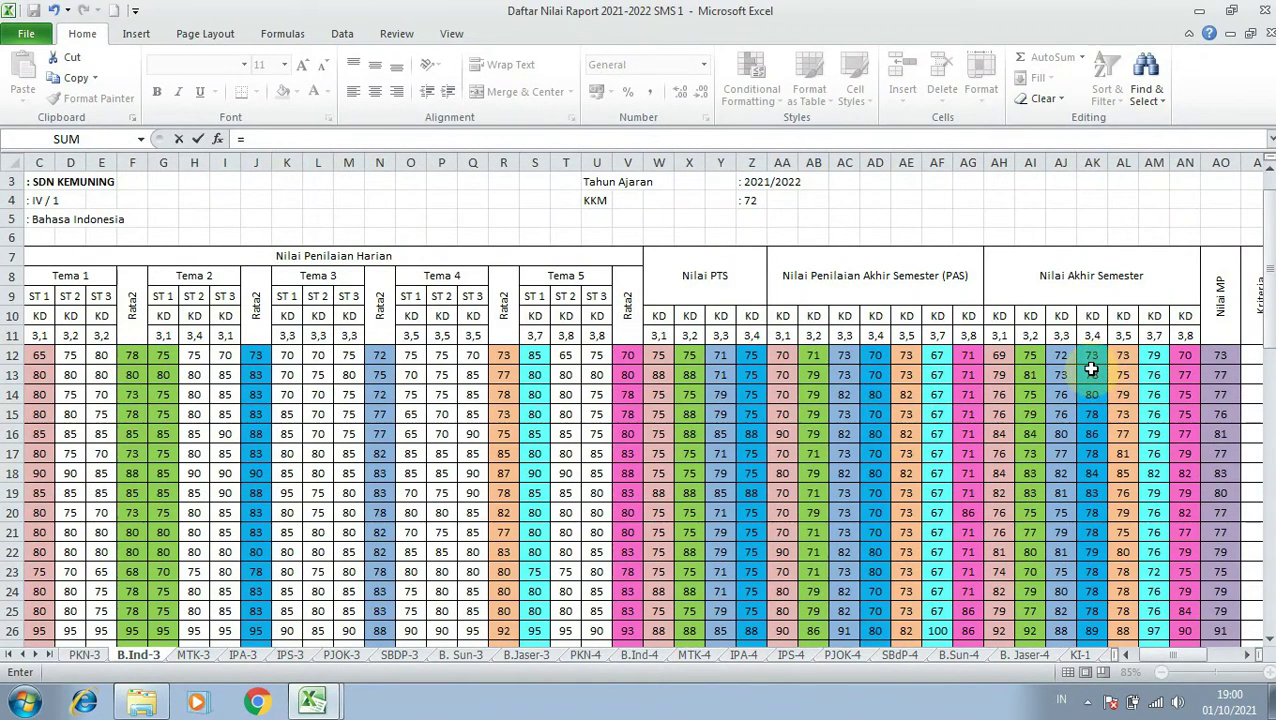
left_click(1091, 370)
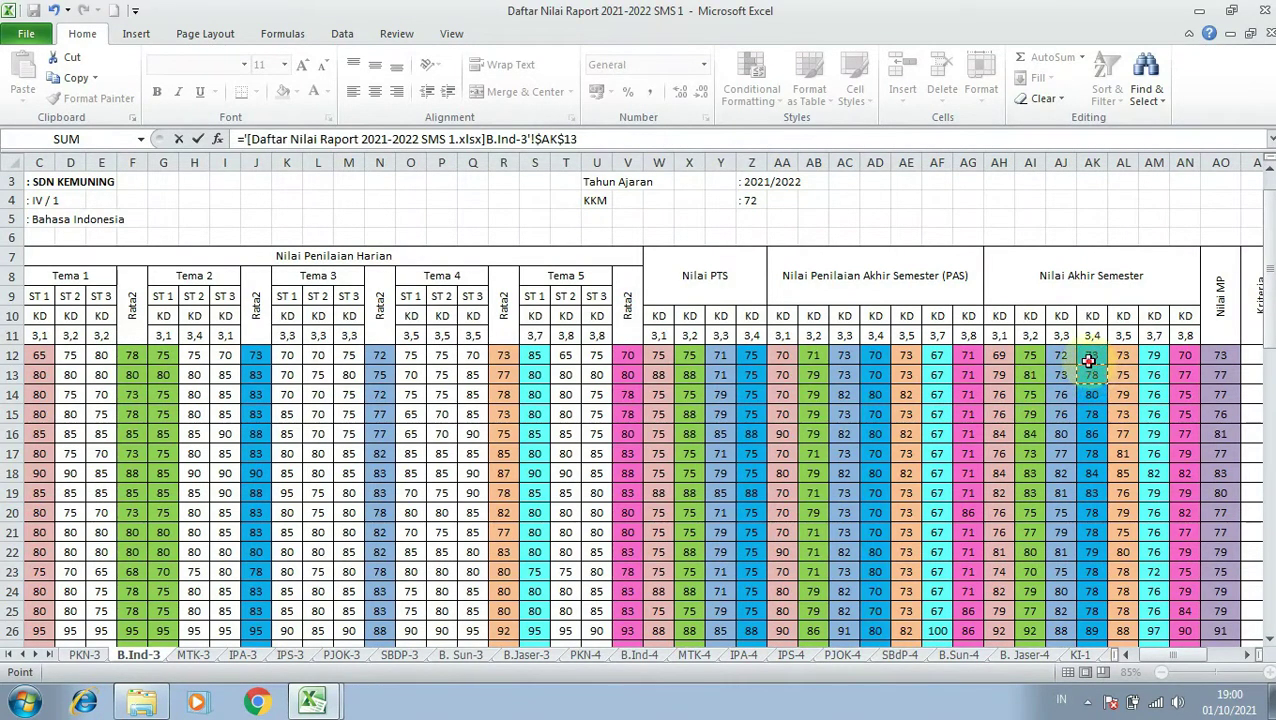
key("Return")
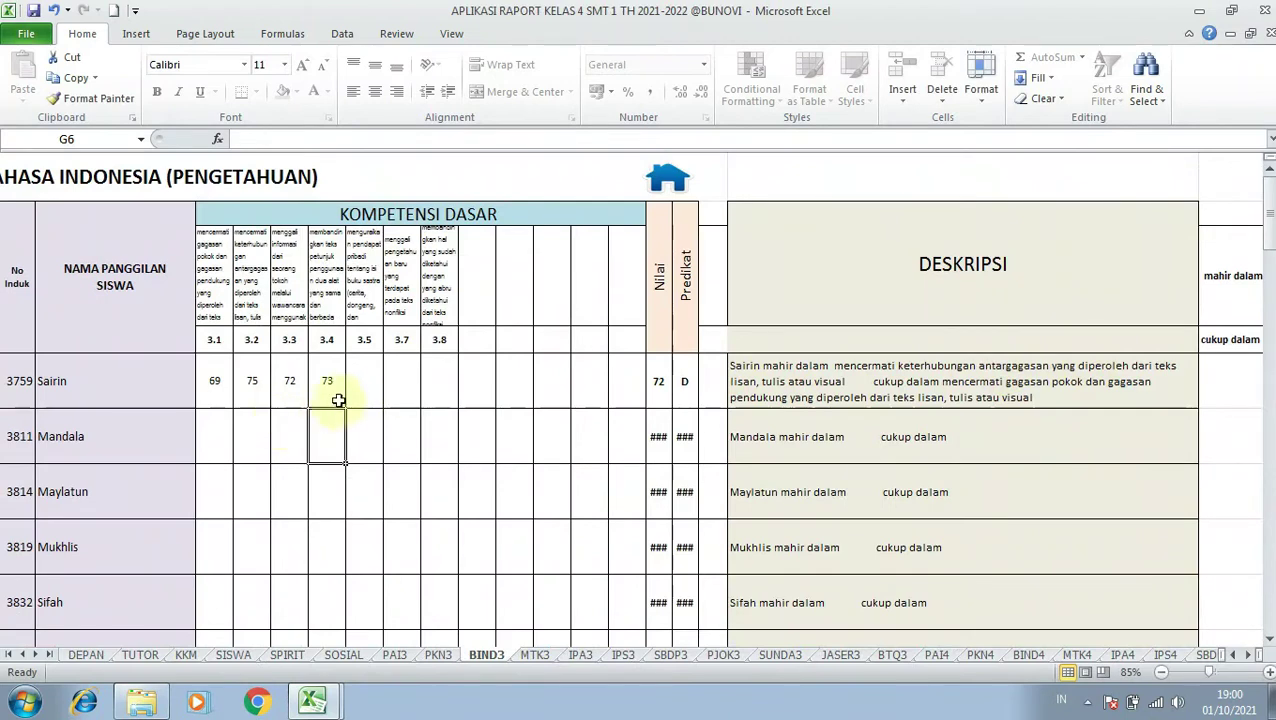
Link Sairin's 3.5 score to recap cell AL12, showing 73.
left_click(359, 393)
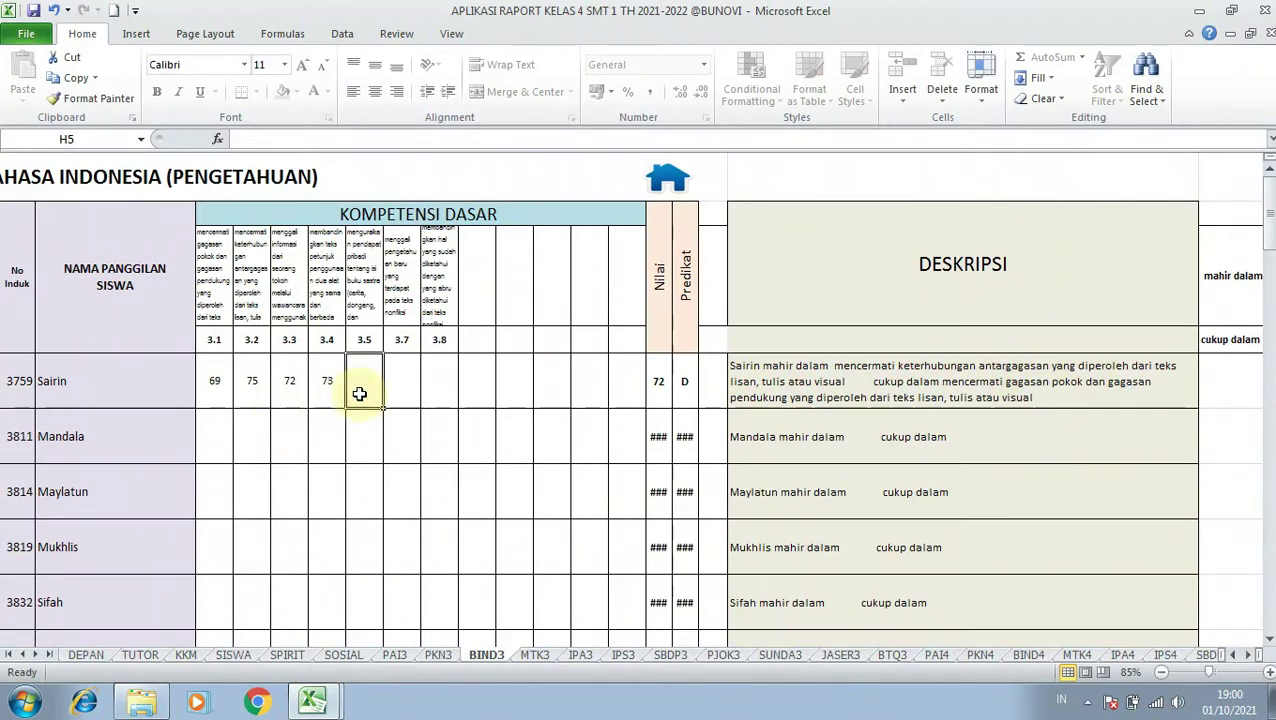
type("=")
mouse_move(297, 706)
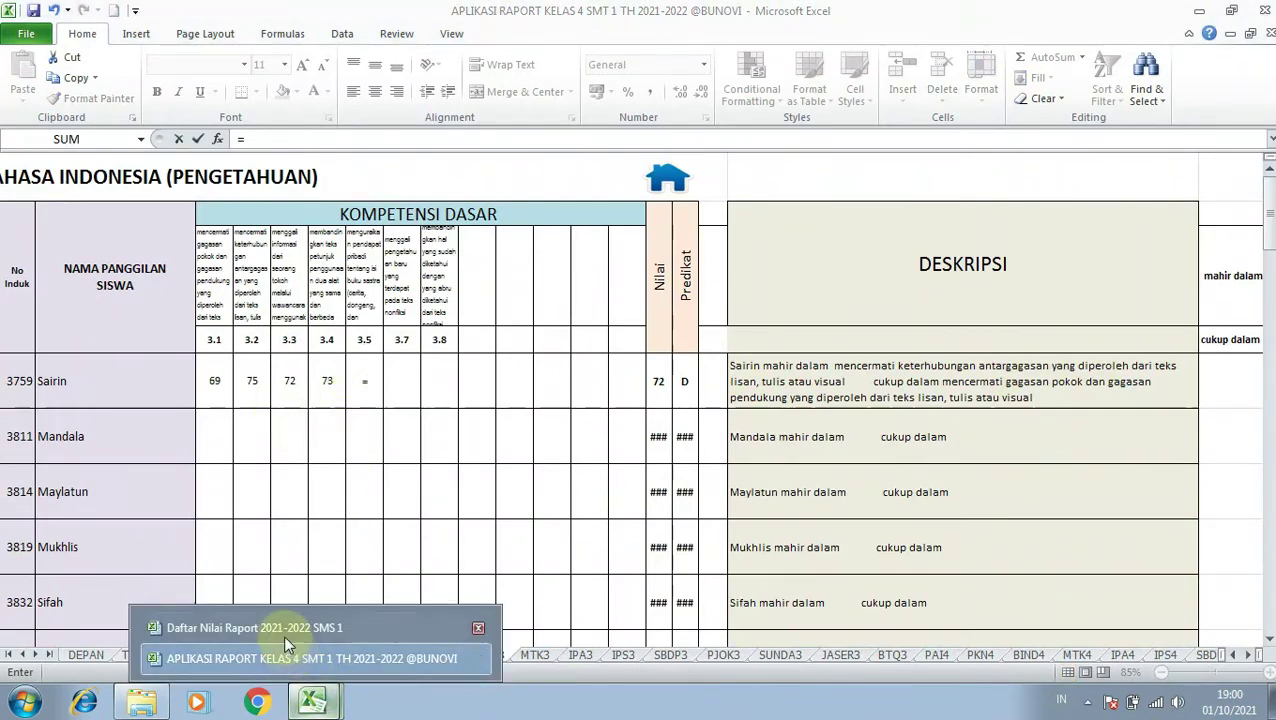
left_click(283, 630)
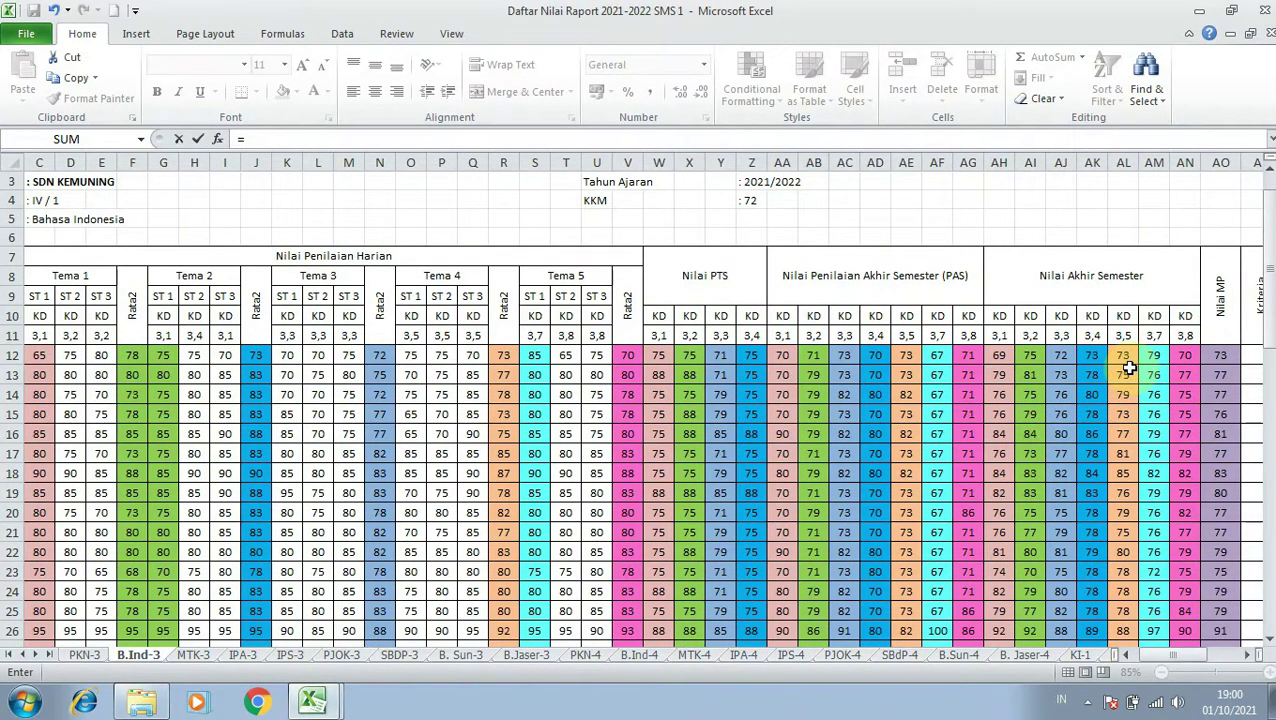
left_click(1124, 365)
key("Return")
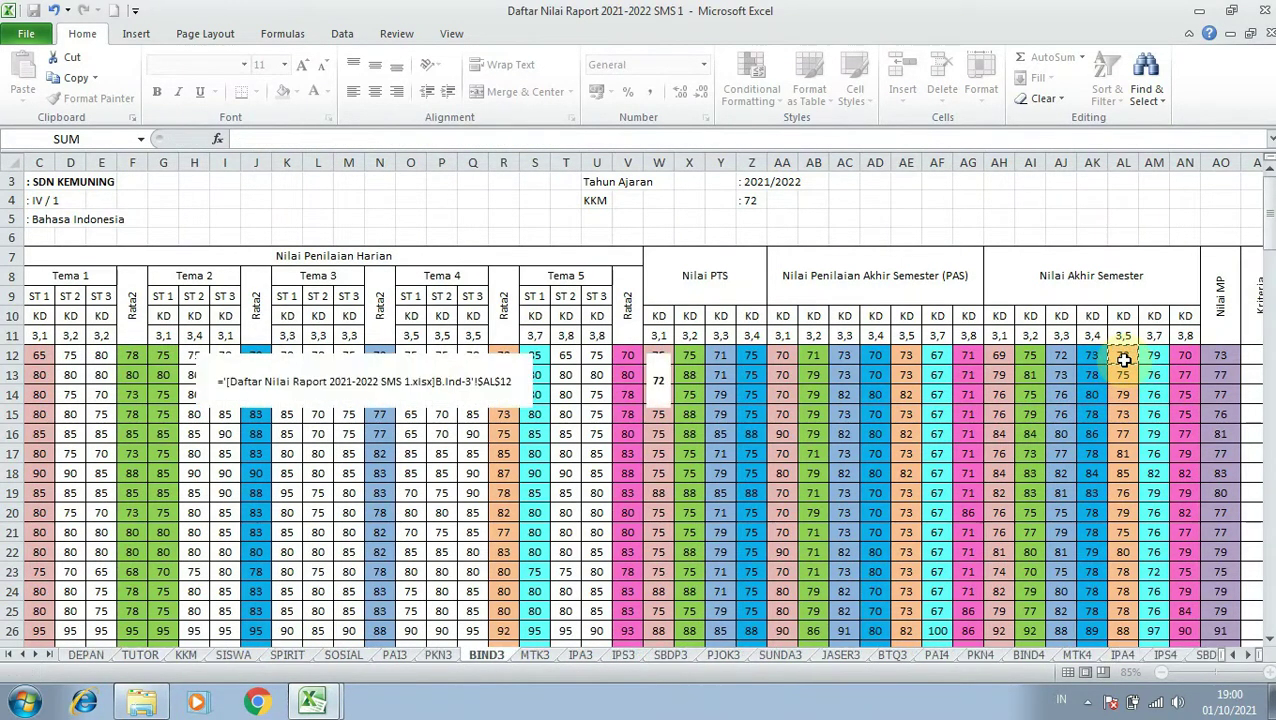
Link the 3.7 score to recap cell AM12, showing 79.
left_click(391, 393)
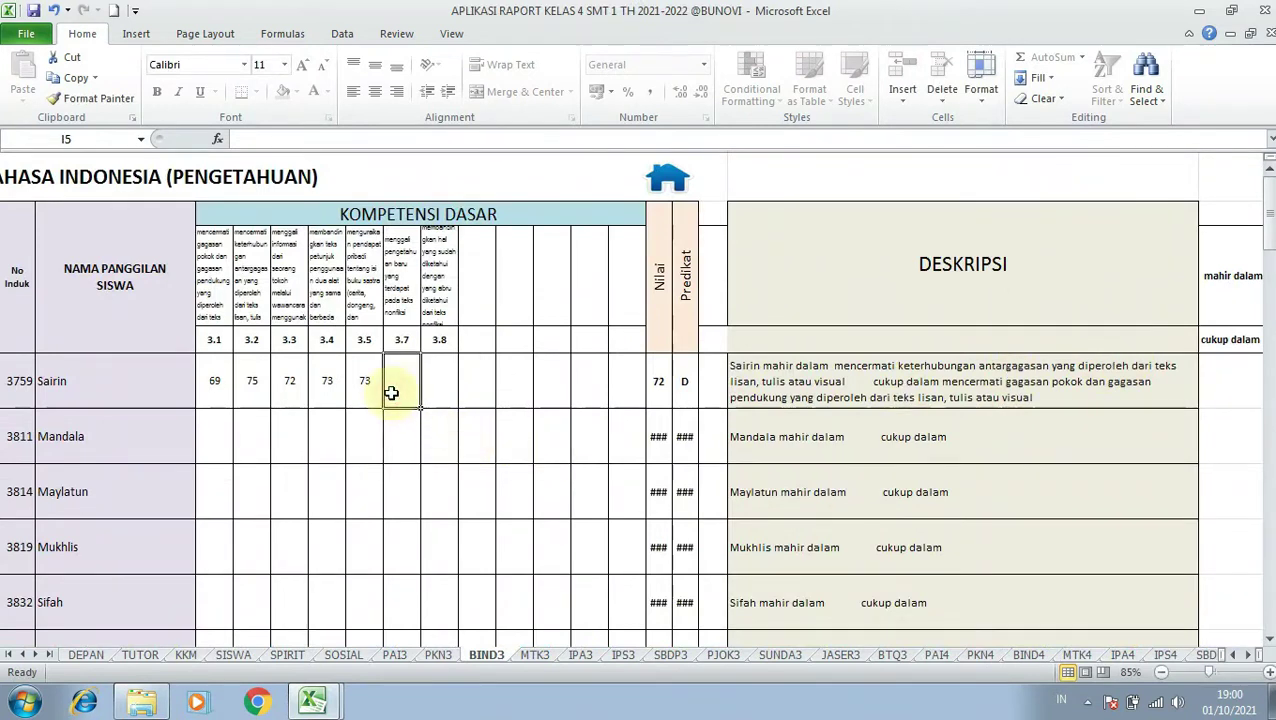
type("=")
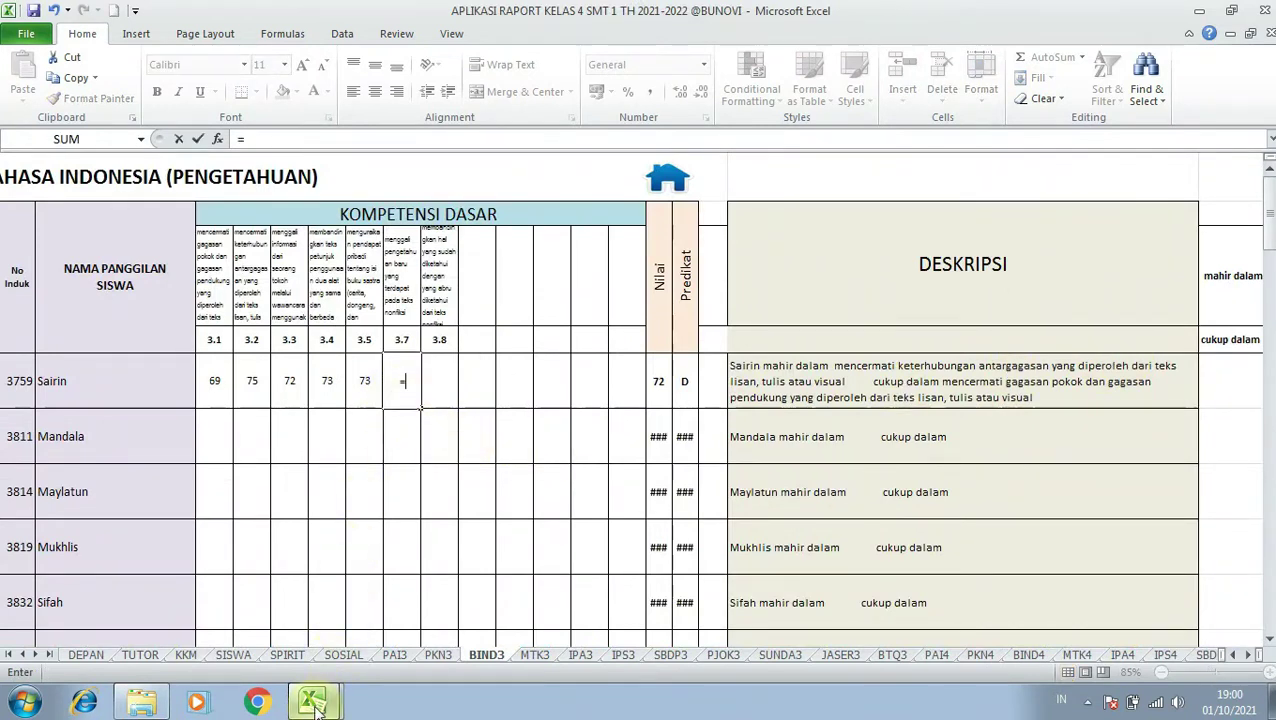
left_click(307, 693)
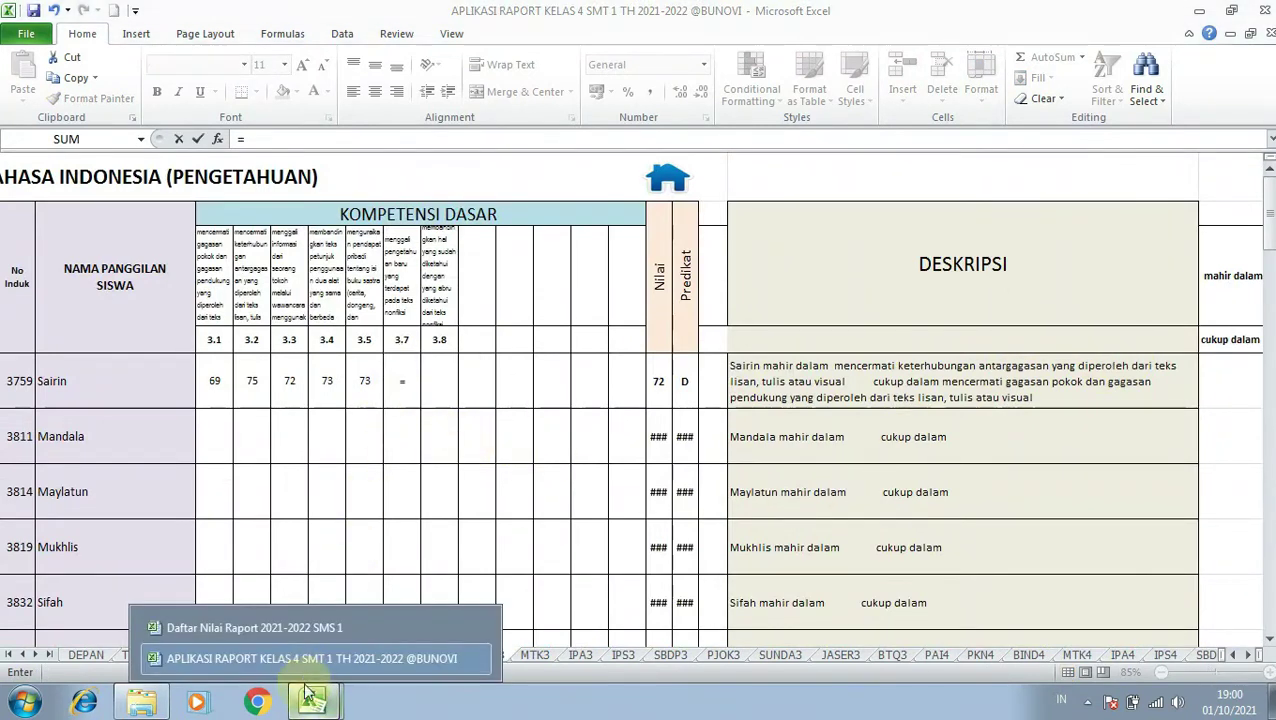
left_click(300, 626)
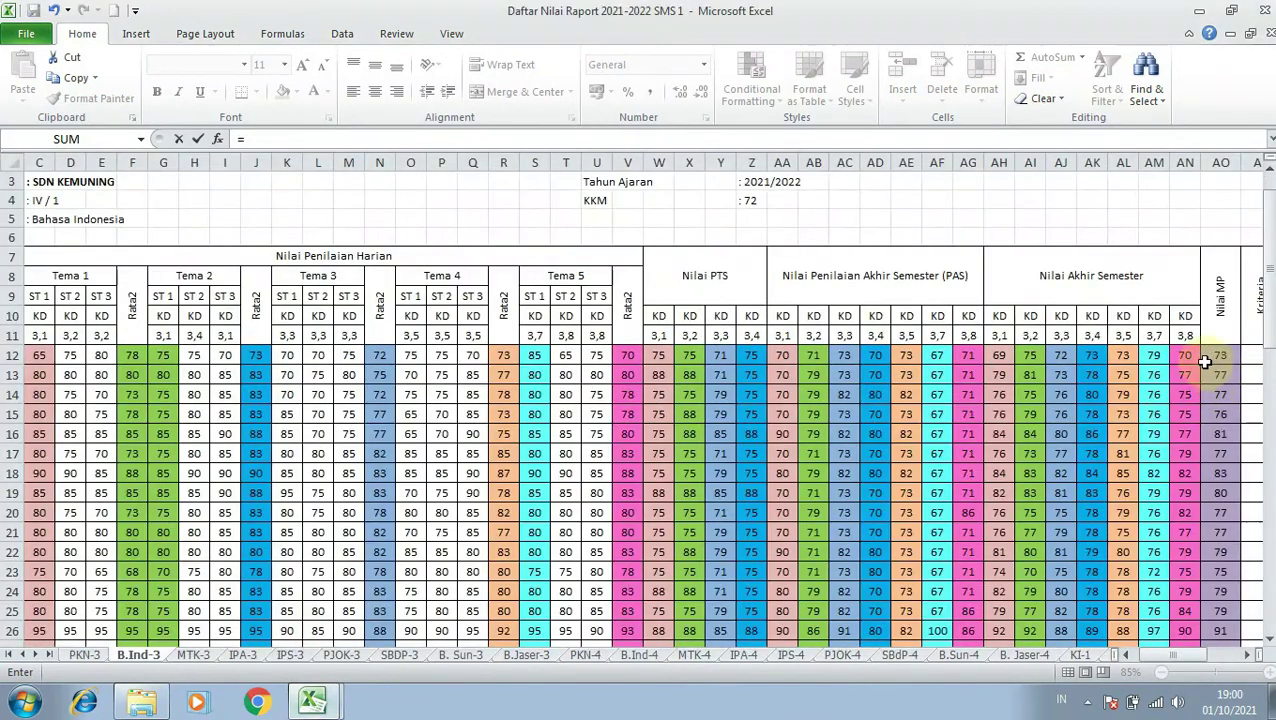
left_click(1155, 362)
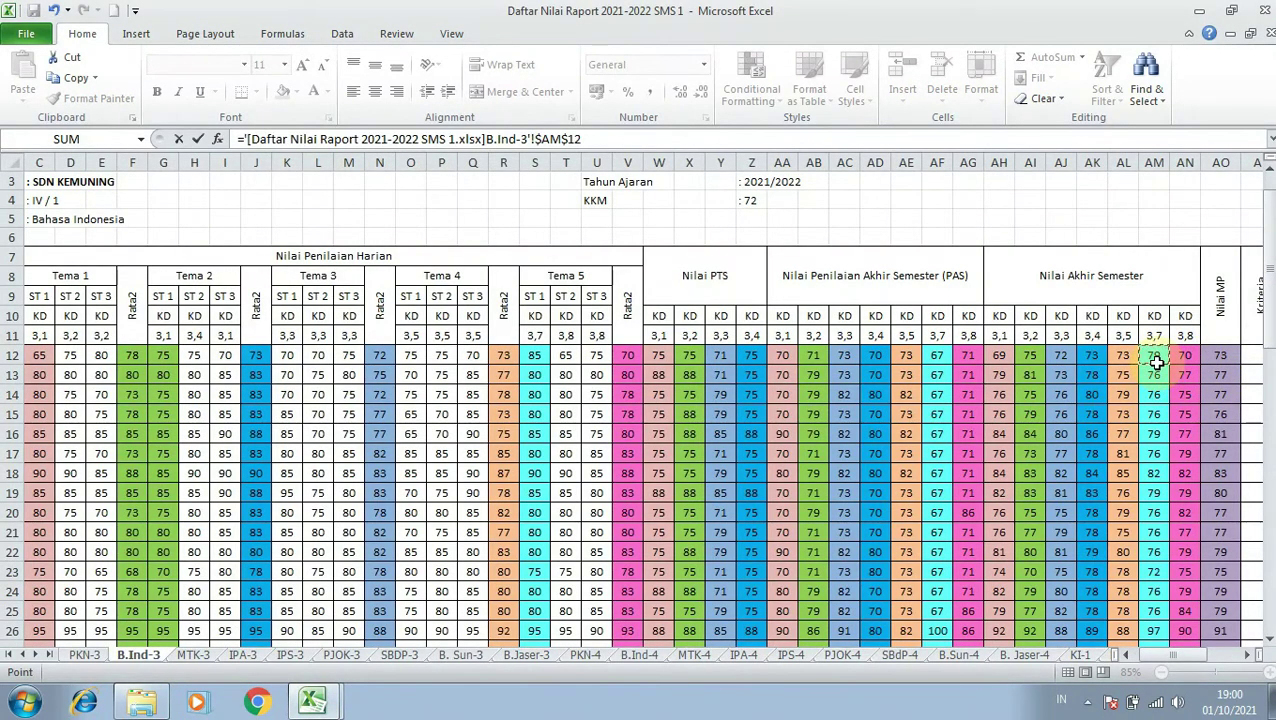
key("Return")
Link the 3.8 score to recap cell AN12, showing 70.
left_click(442, 387)
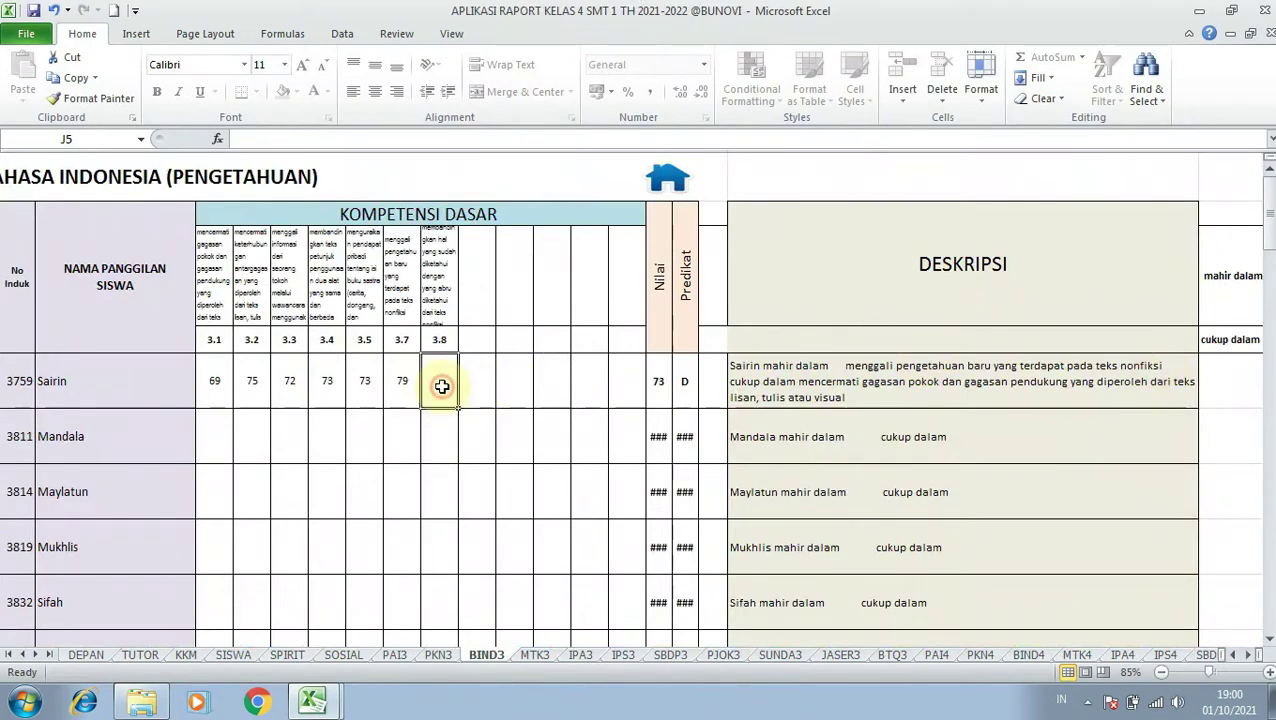
type("=")
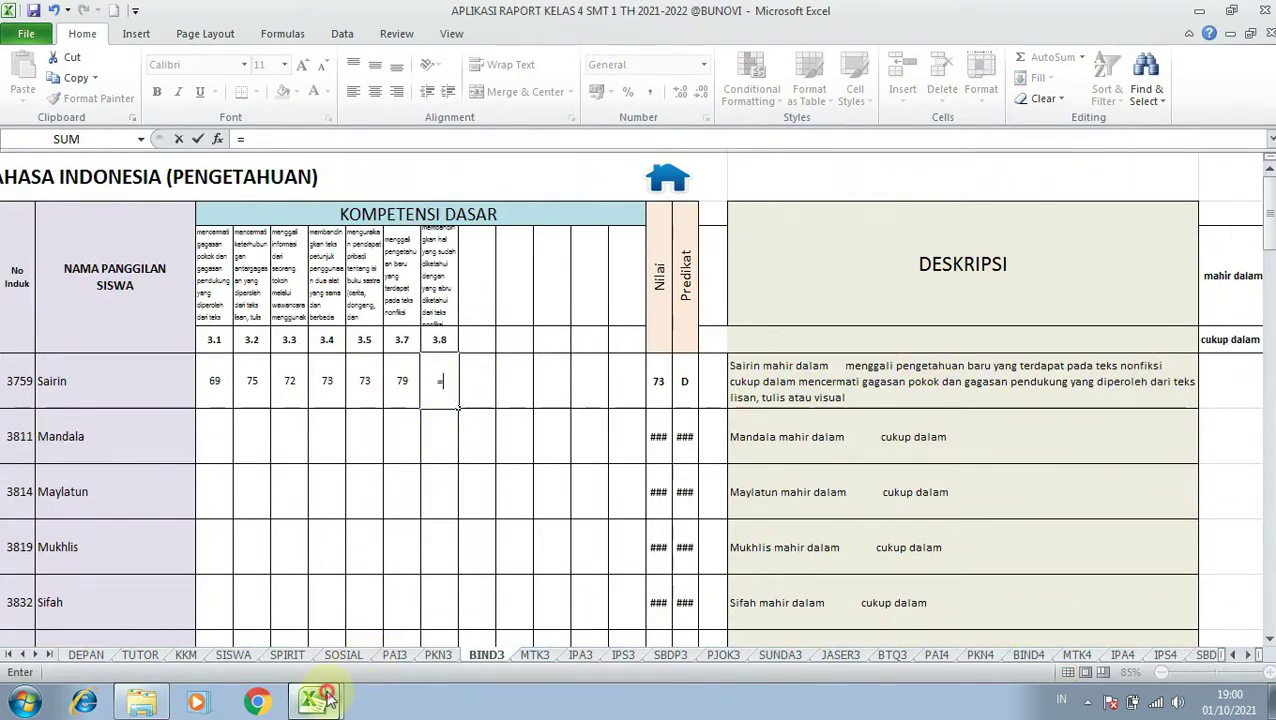
mouse_move(312, 700)
left_click(270, 624)
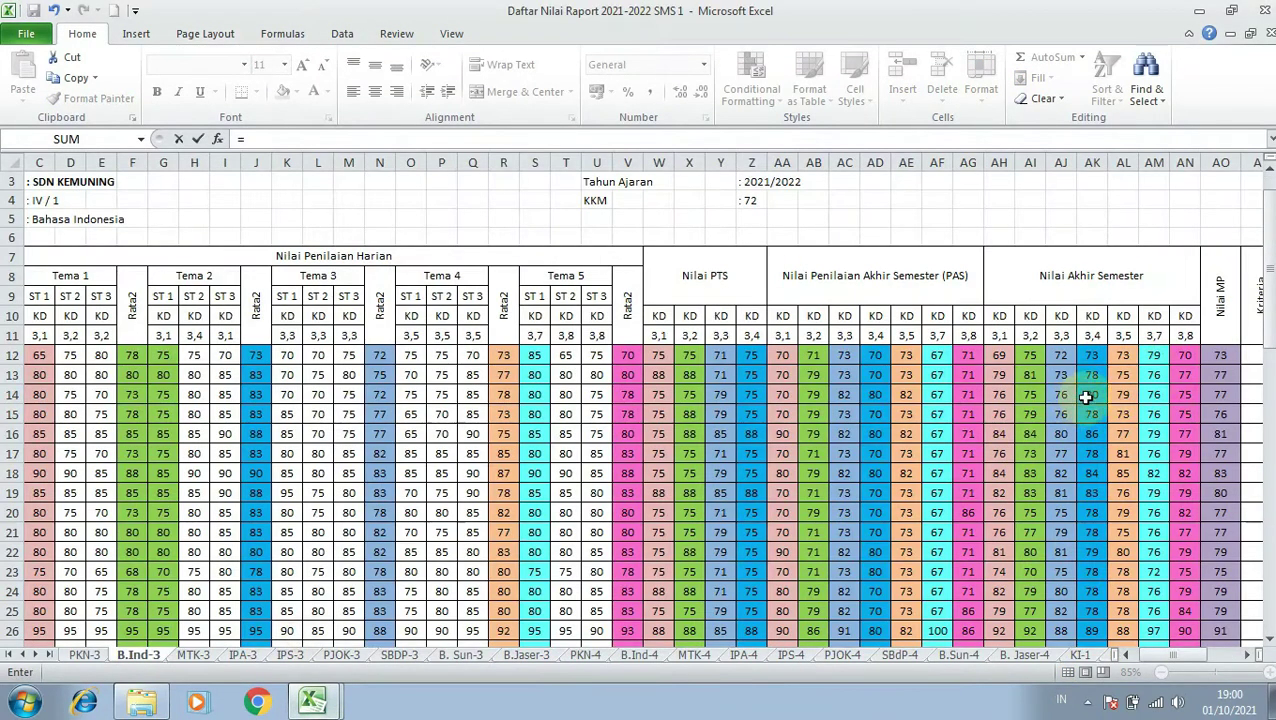
left_click(1187, 357)
key("Return")
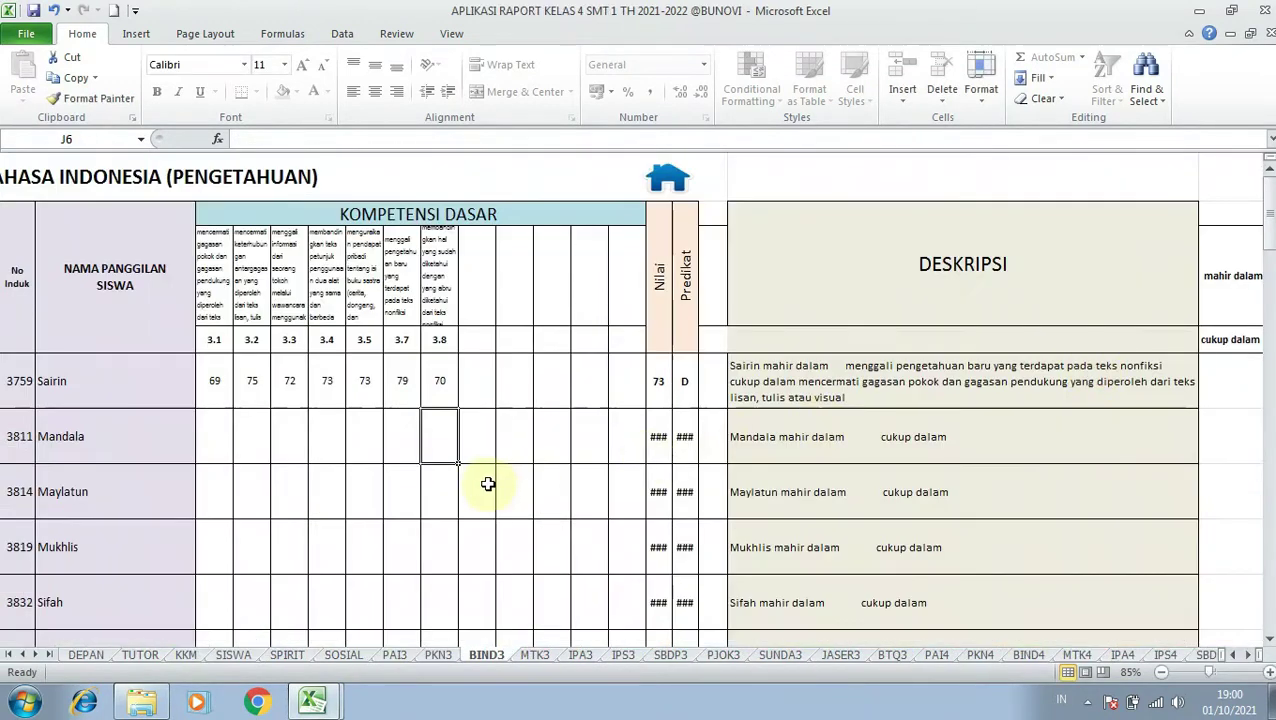
left_click(210, 381)
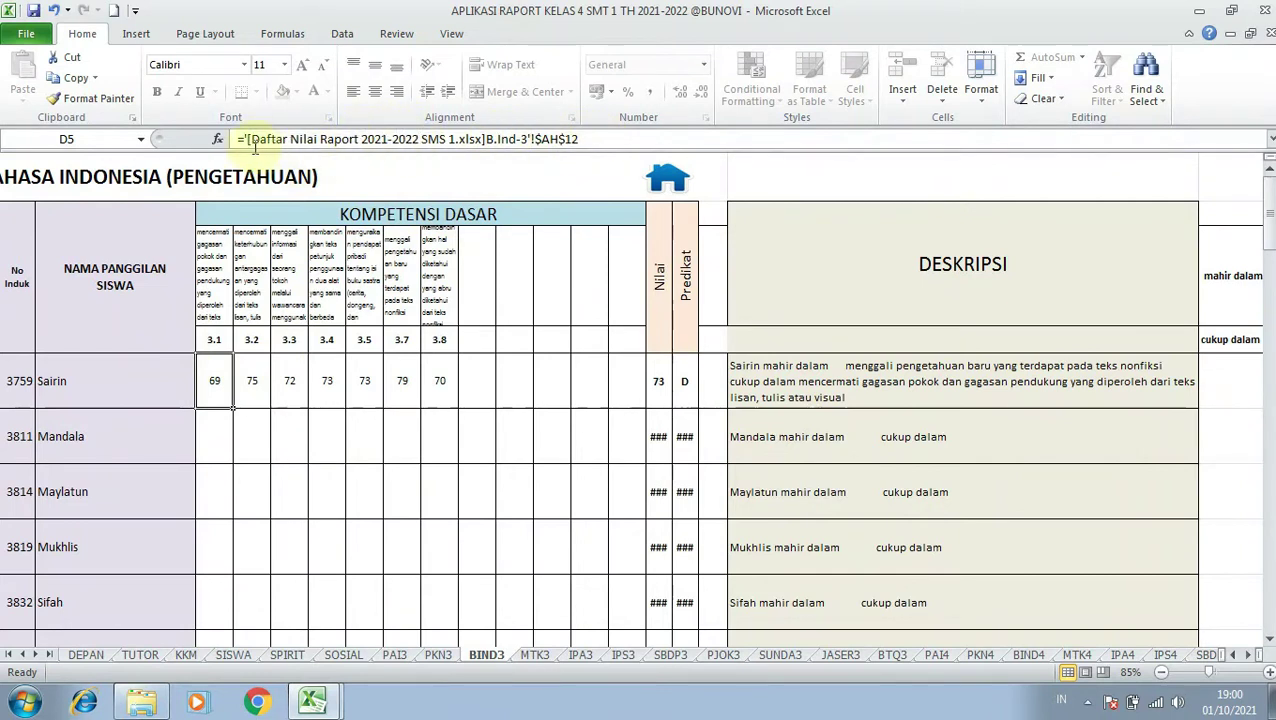
Strip both $ locks from the 3.1 link, leaving a relative AH12 reference.
left_click_drag(251, 139, 428, 141)
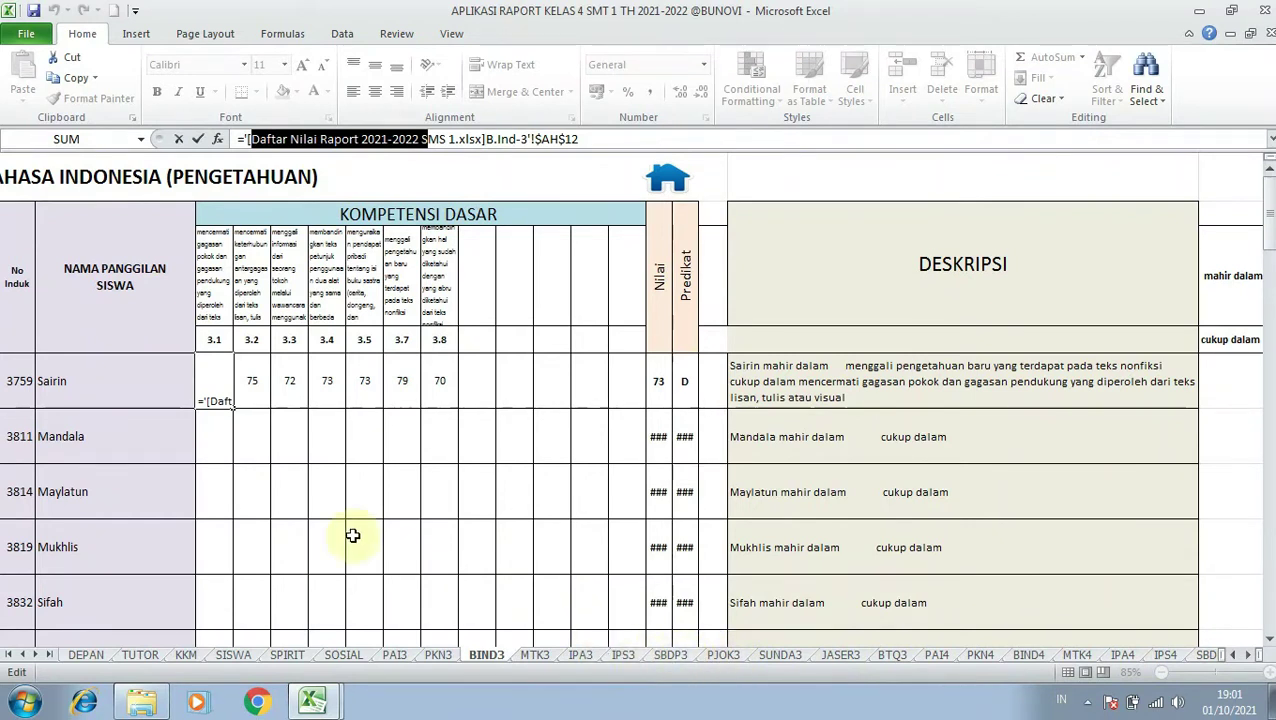
key("Return")
left_click(220, 396)
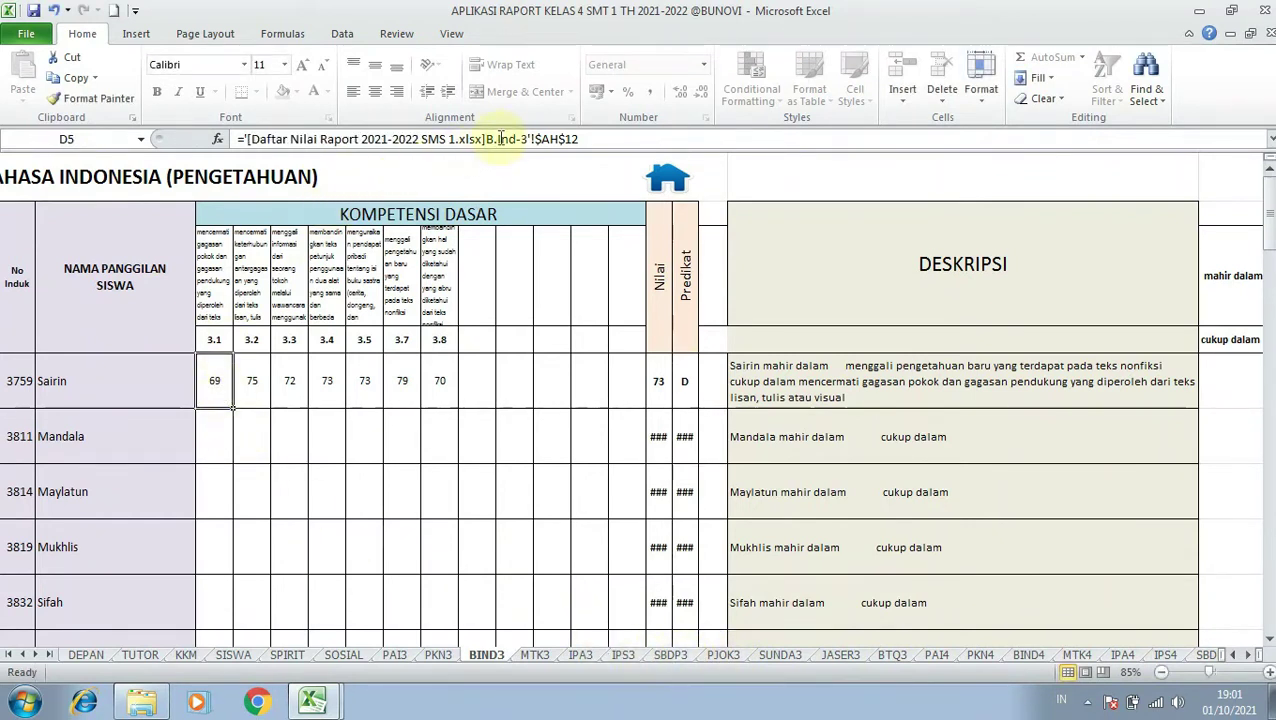
left_click(535, 139)
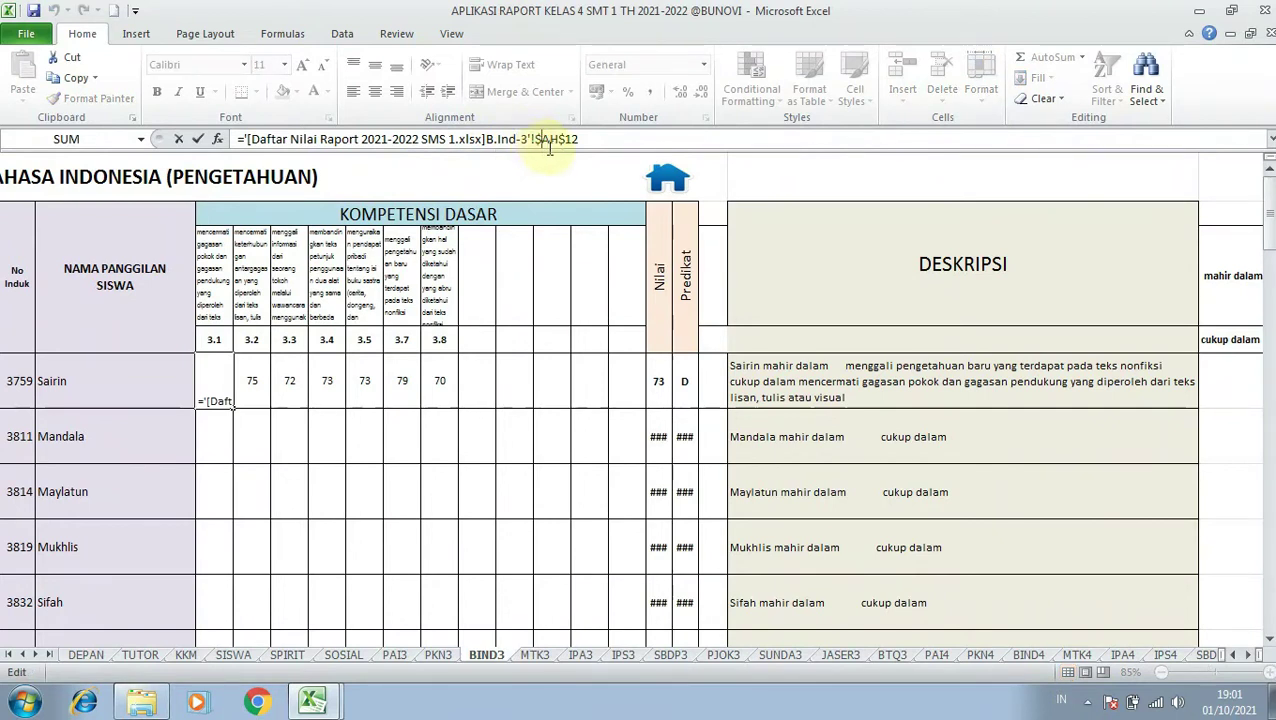
key("Delete")
left_click(558, 139)
key("BackSpace")
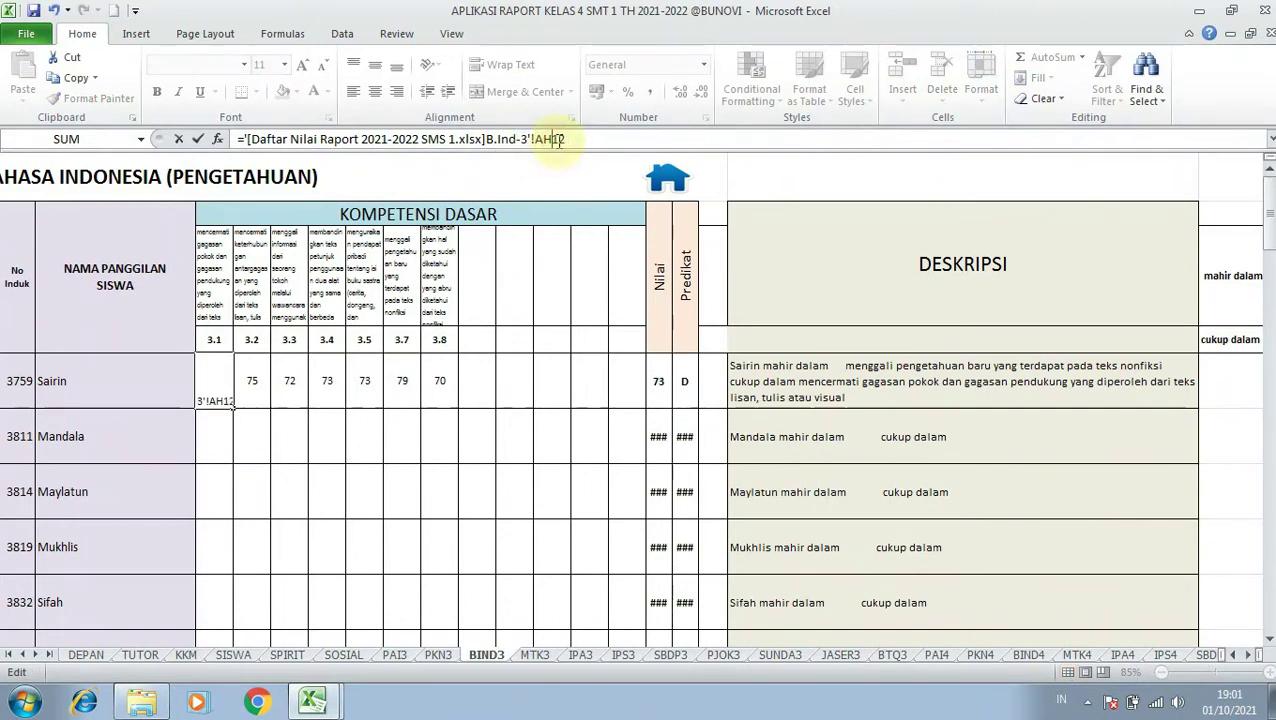
key("Tab")
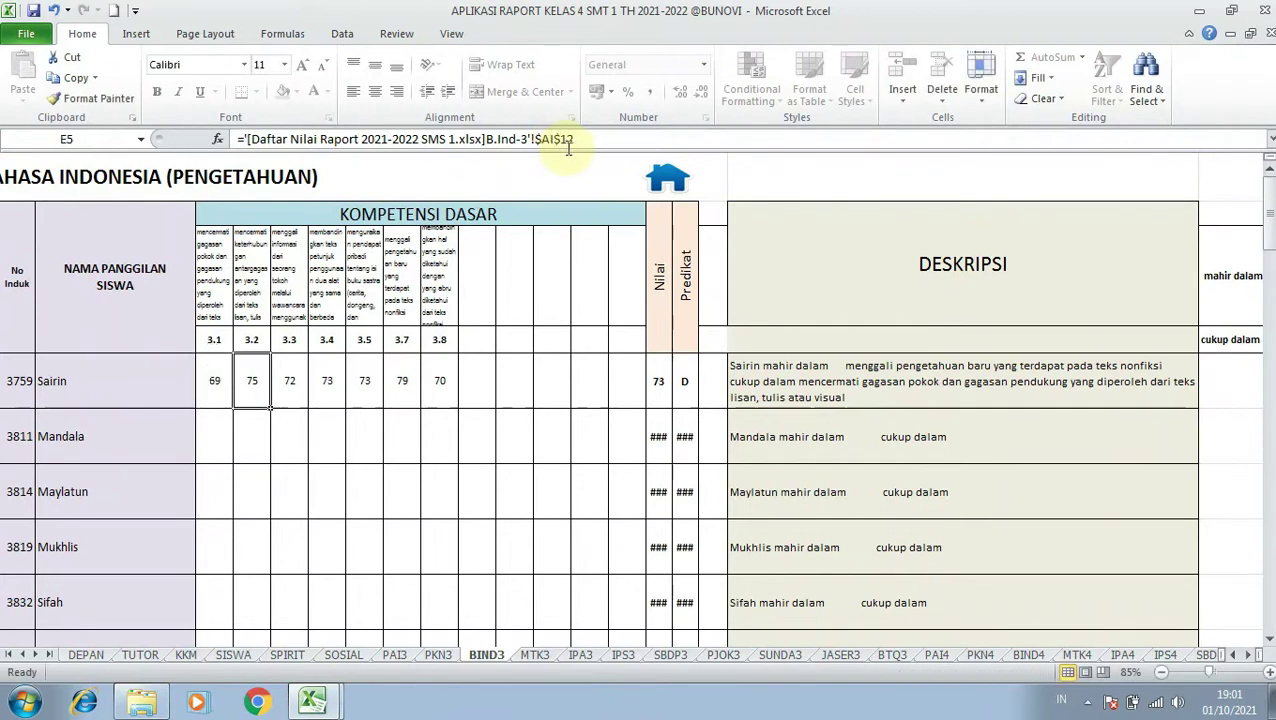
Remove the column lock from the 3.2 link to AI12 and discard the 3.3 edit.
left_click(544, 139)
key("BackSpace")
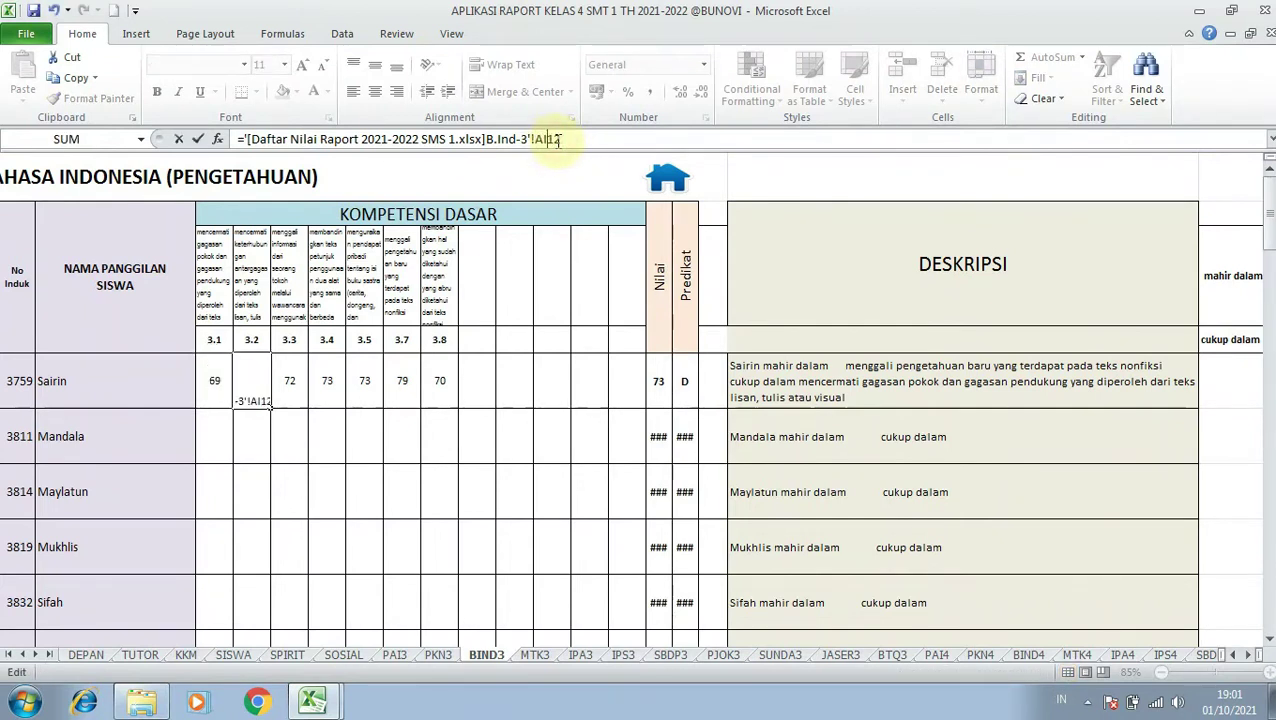
key("Tab")
left_click(563, 140)
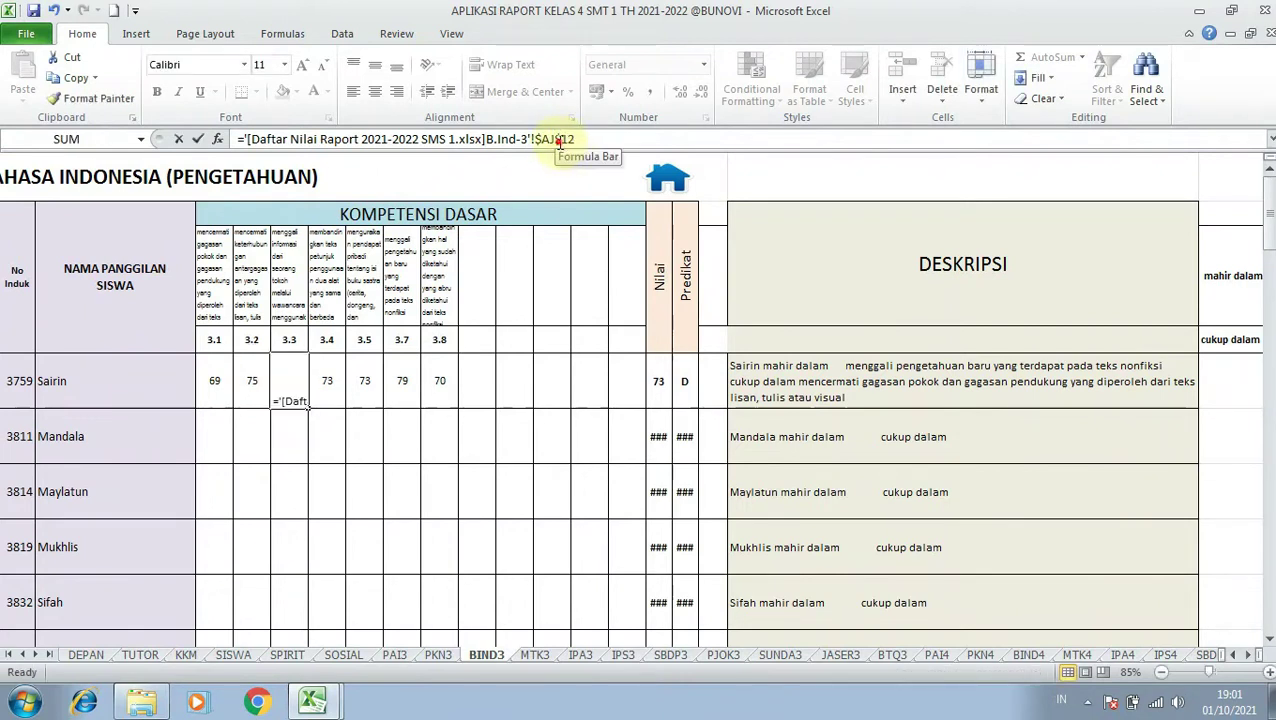
key("BackSpace")
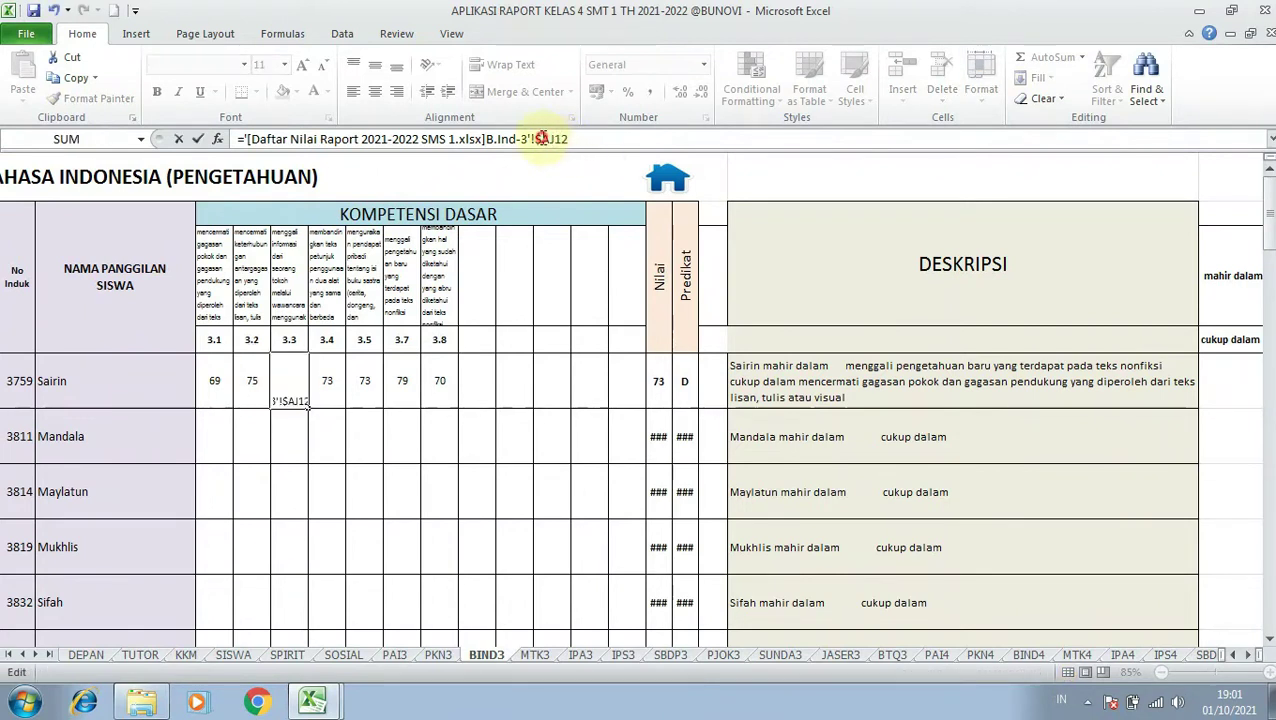
key("Delete")
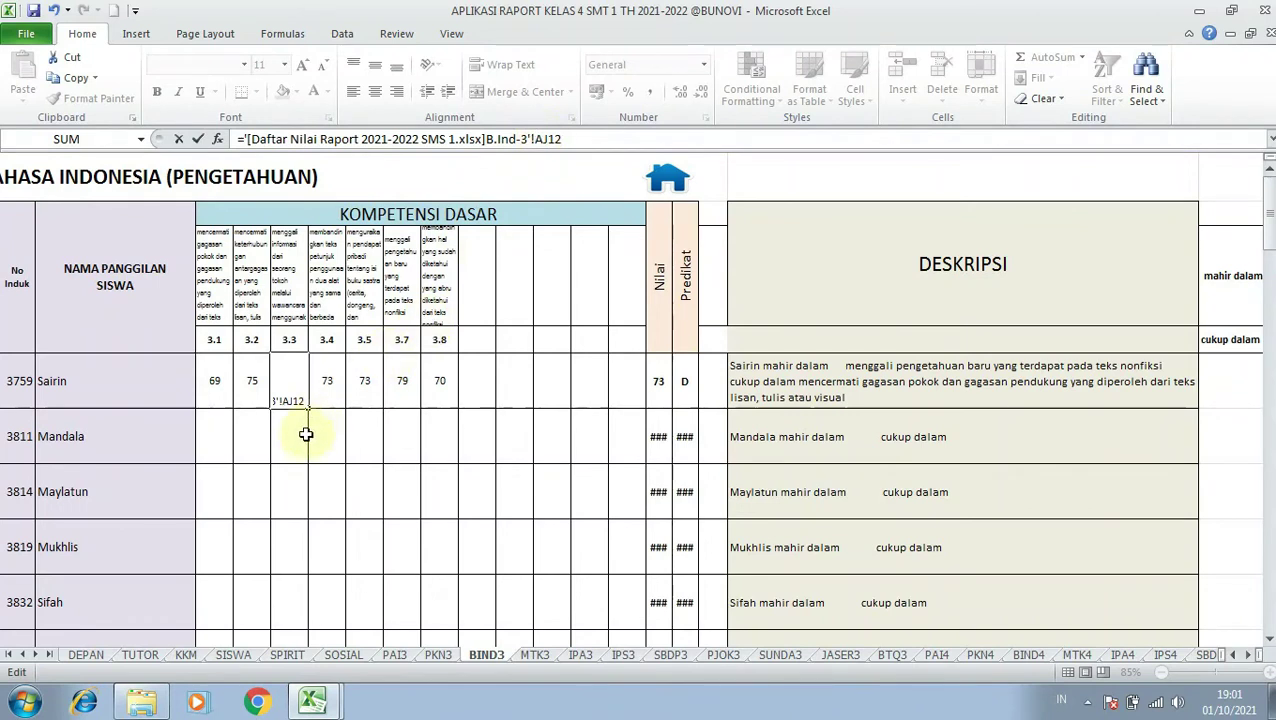
left_click(306, 434)
key("Escape")
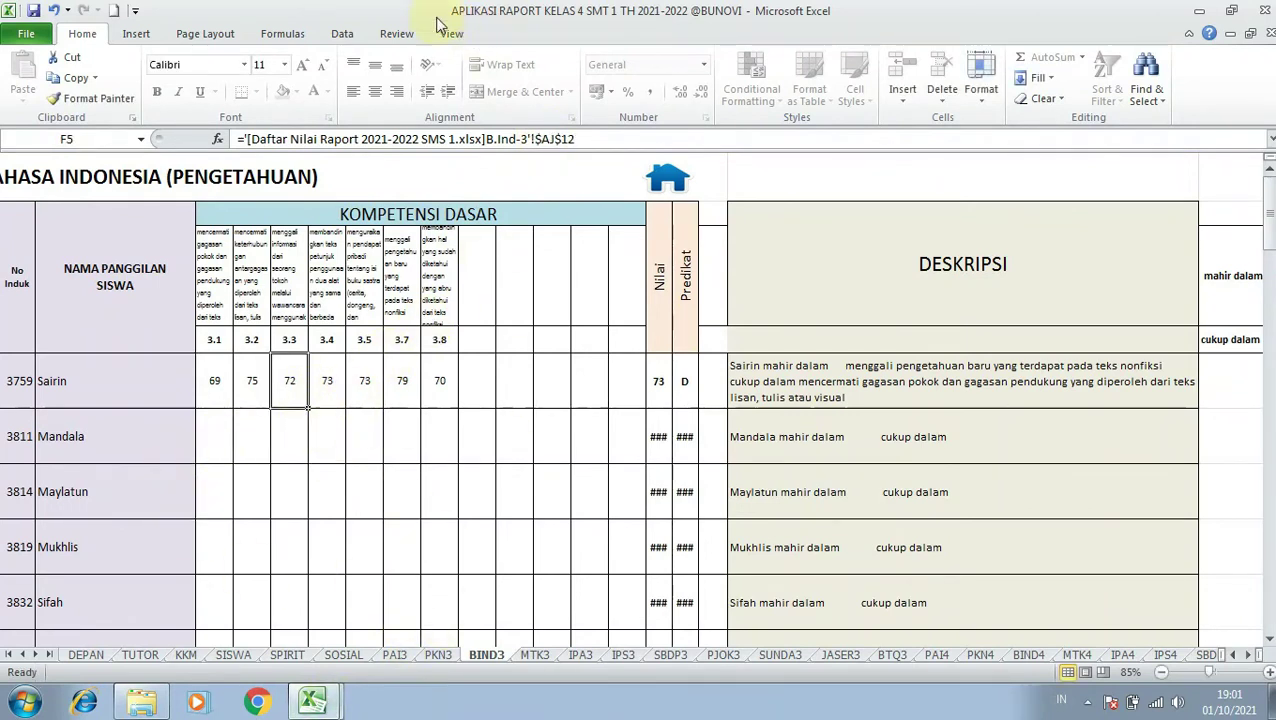
Review Sairin's seven KD score formulas against the Daftar Nilai workbook.
left_click(365, 380)
left_click(251, 381)
left_click_drag(203, 381, 446, 379)
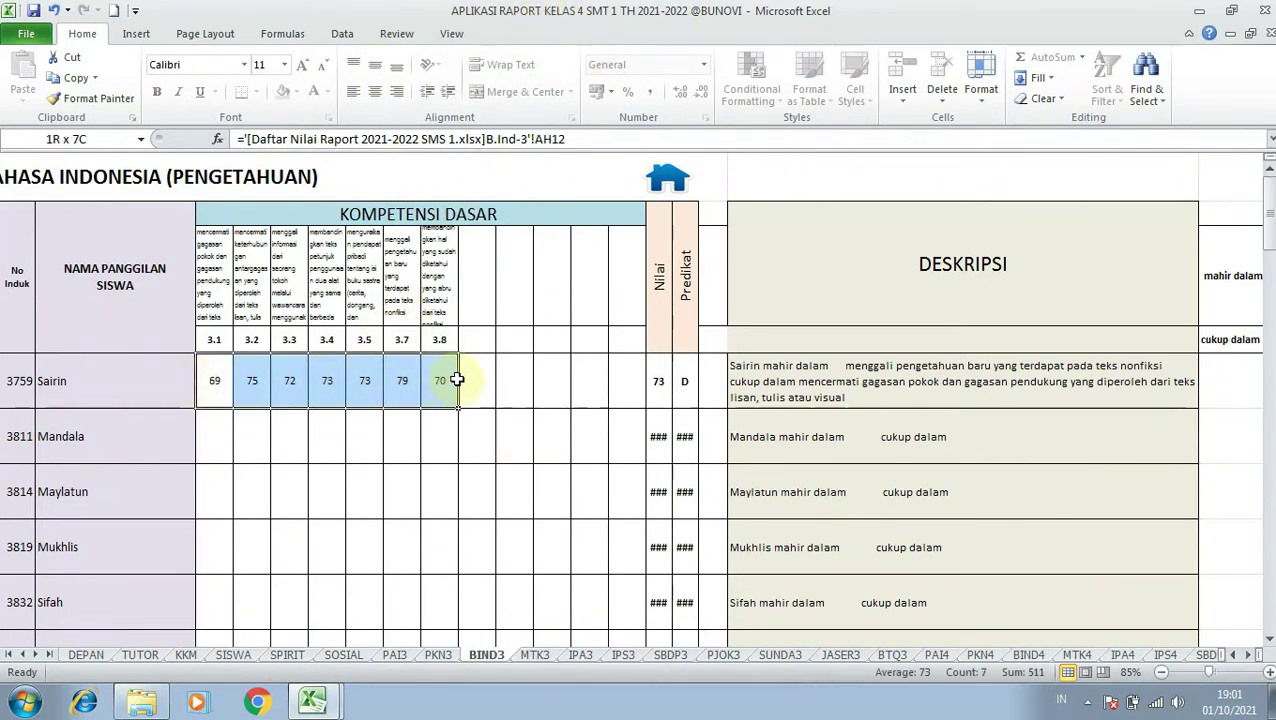
mouse_move(313, 702)
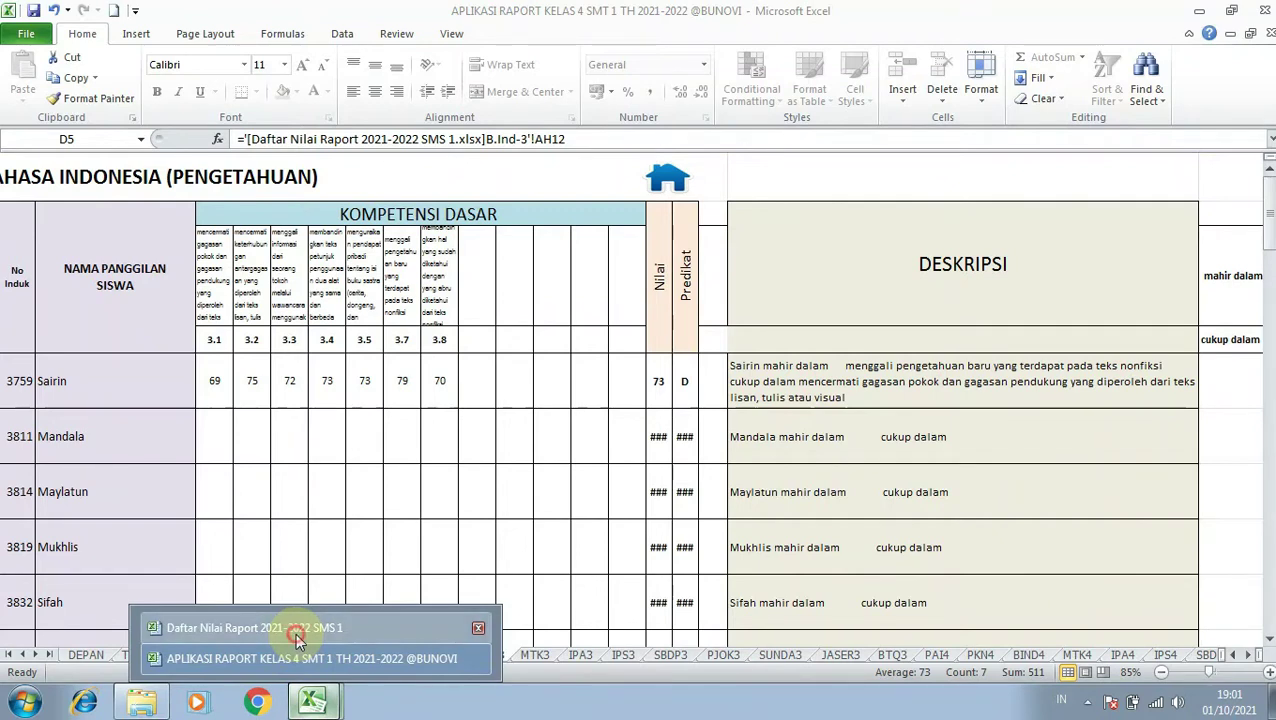
left_click(295, 630)
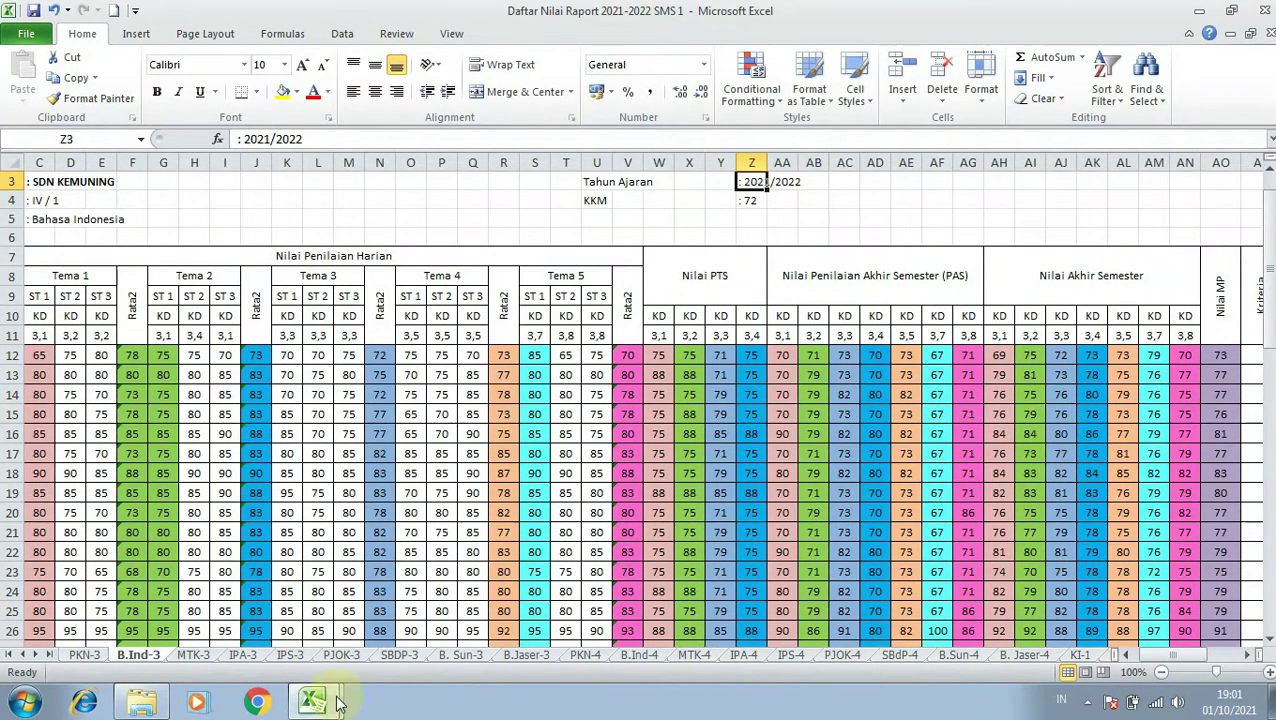
key("ctrl+Tab")
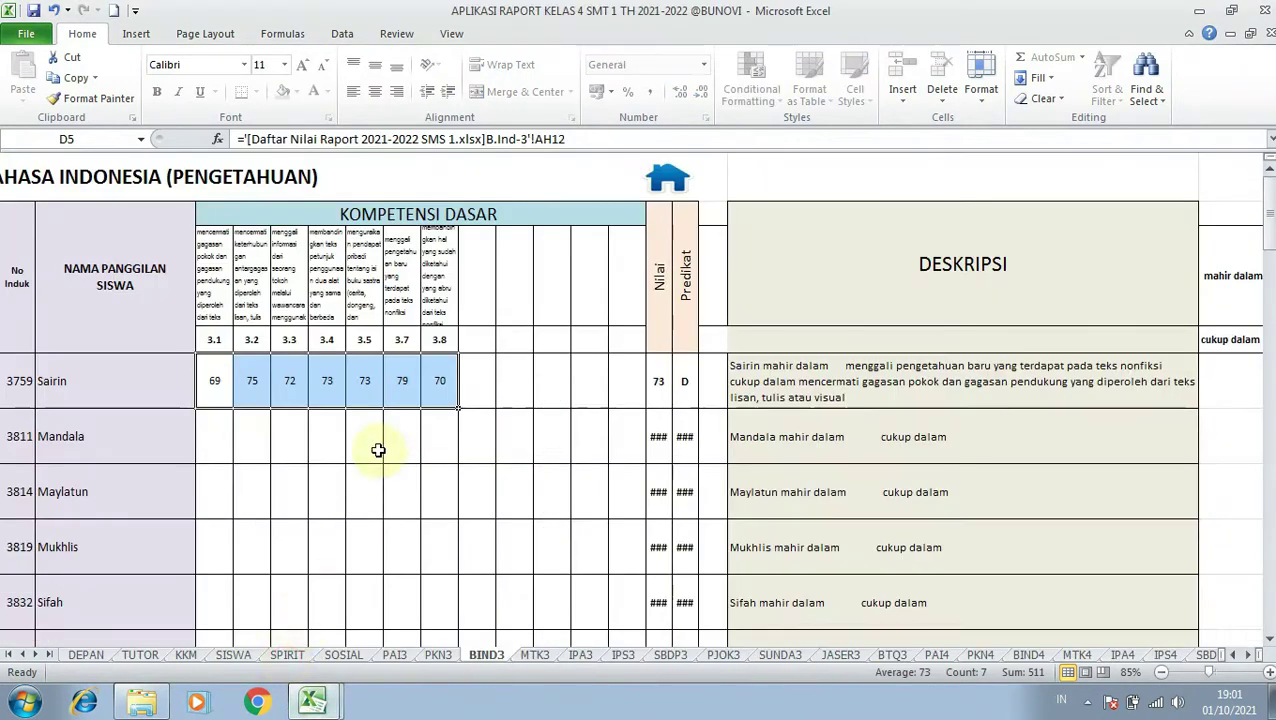
Make the 3.5 score link a relative AL12 reference, still showing 73.
left_click(395, 398)
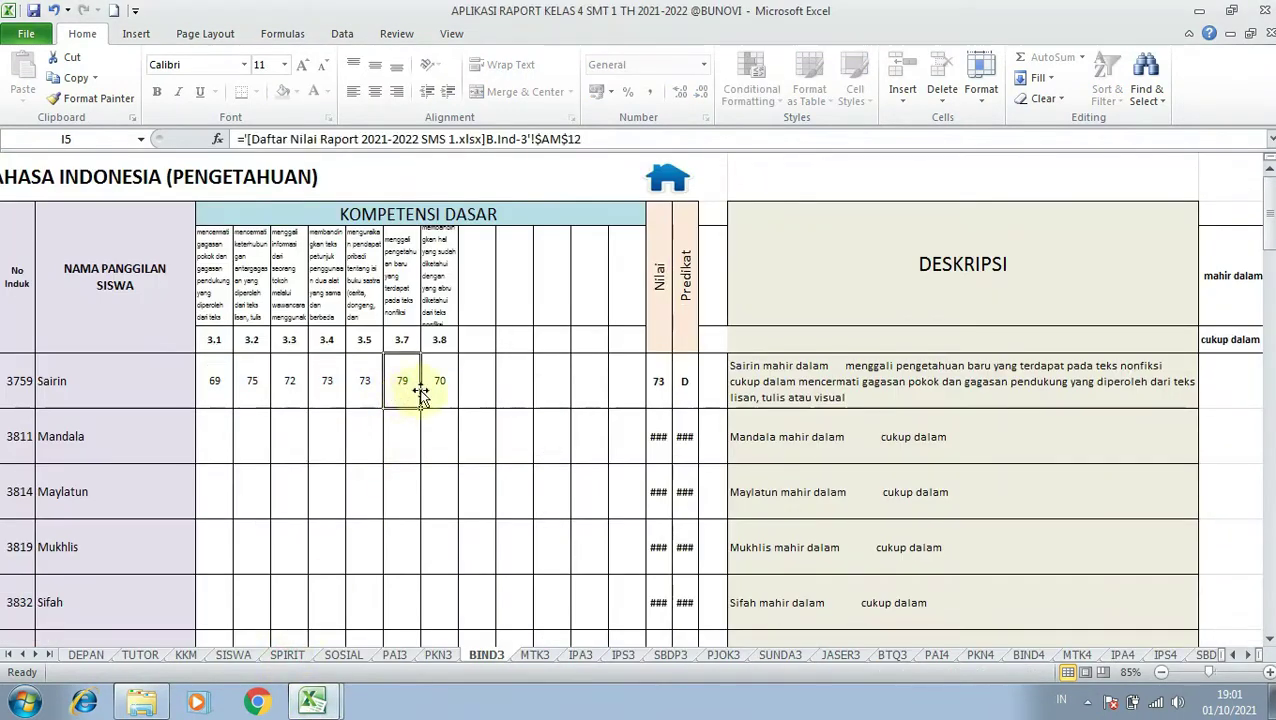
left_click(362, 381)
left_click(541, 141)
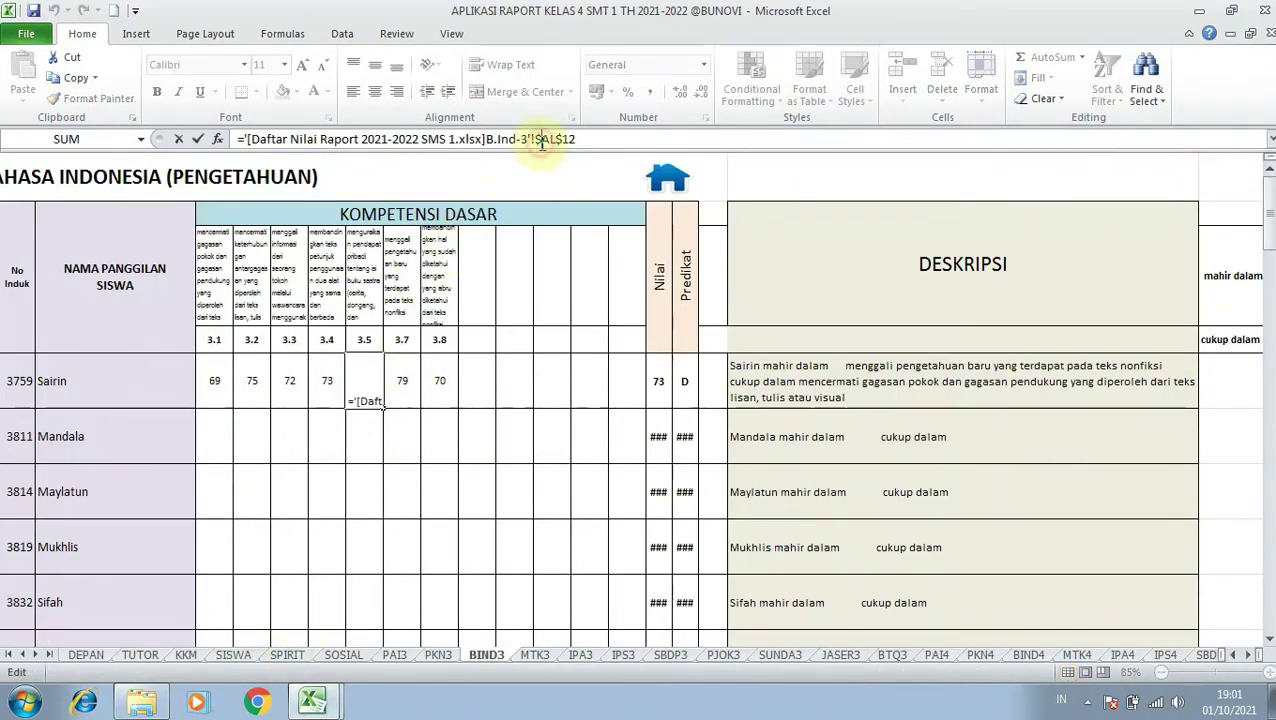
key("BackSpace")
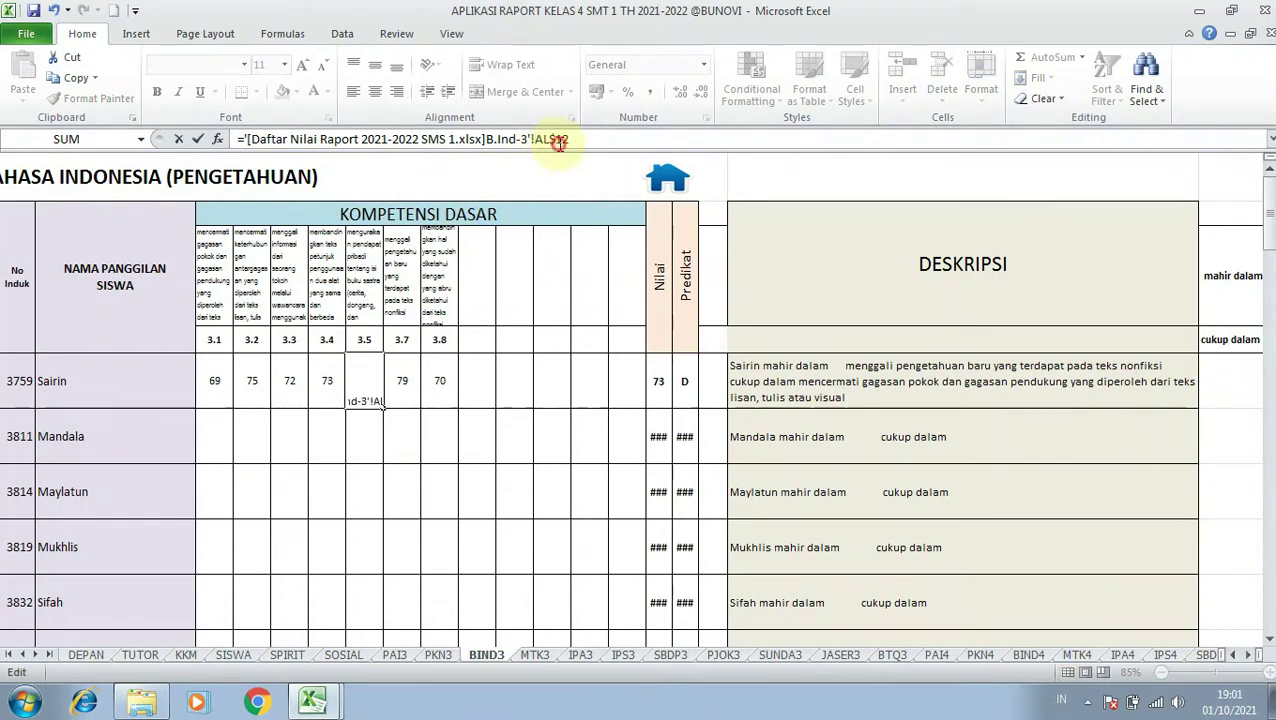
left_click(556, 141)
key("BackSpace")
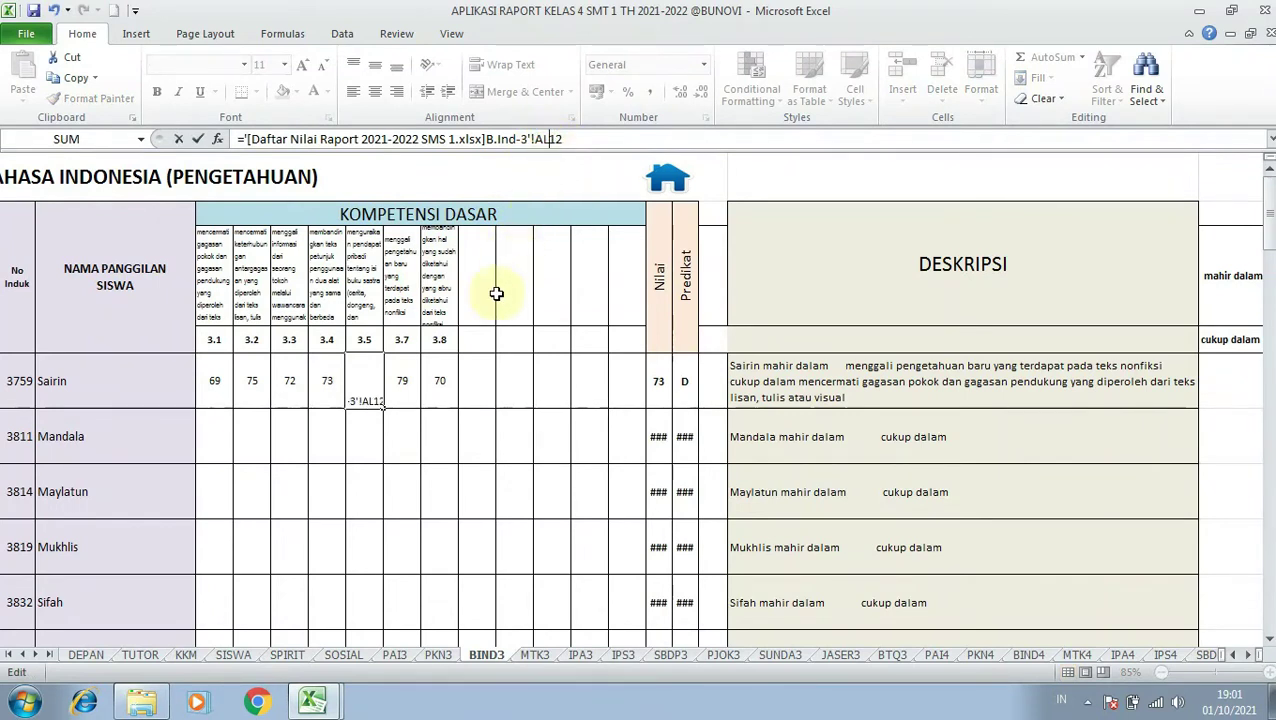
key("Tab")
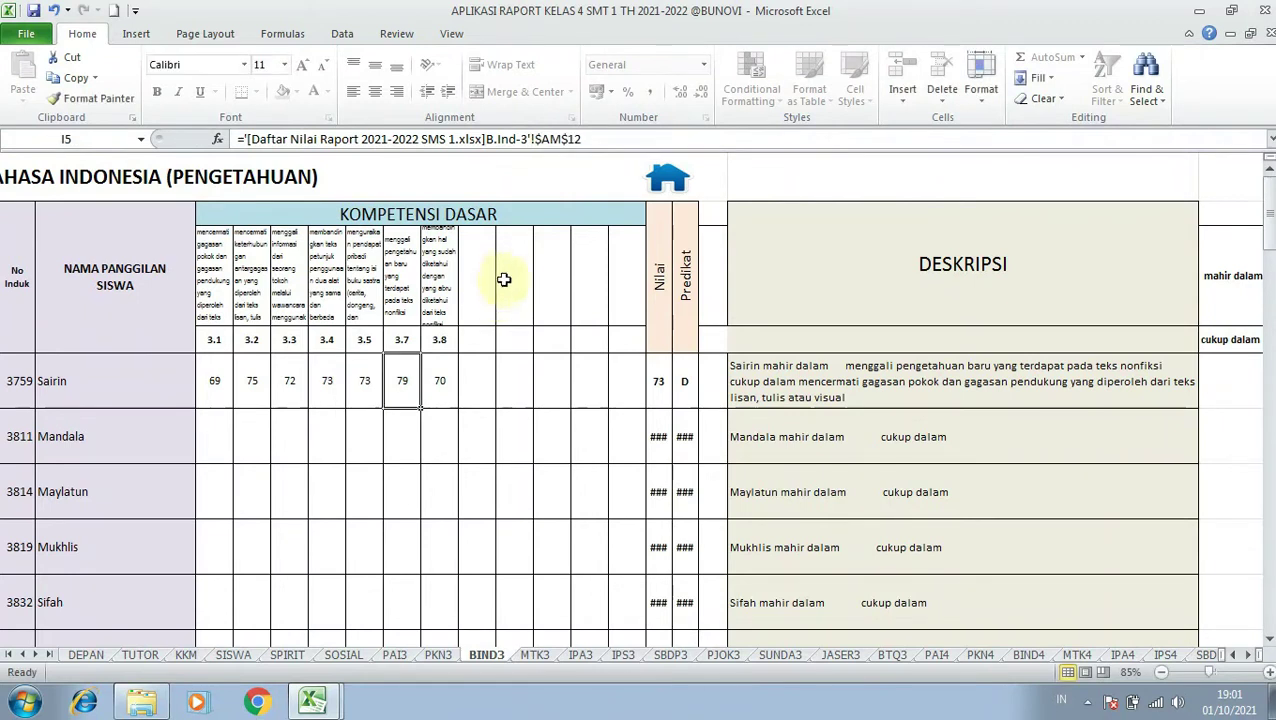
Remove the column and row anchors from I5's AM12 link.
left_click(544, 140)
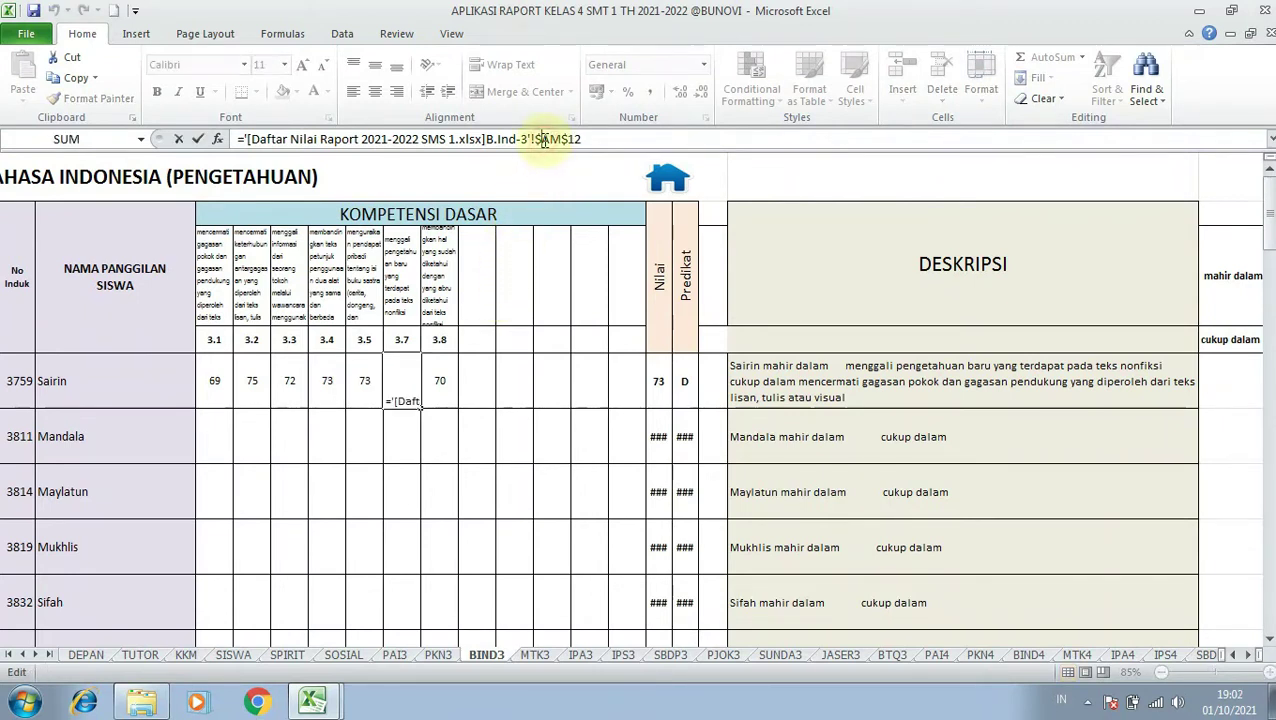
key("BackSpace")
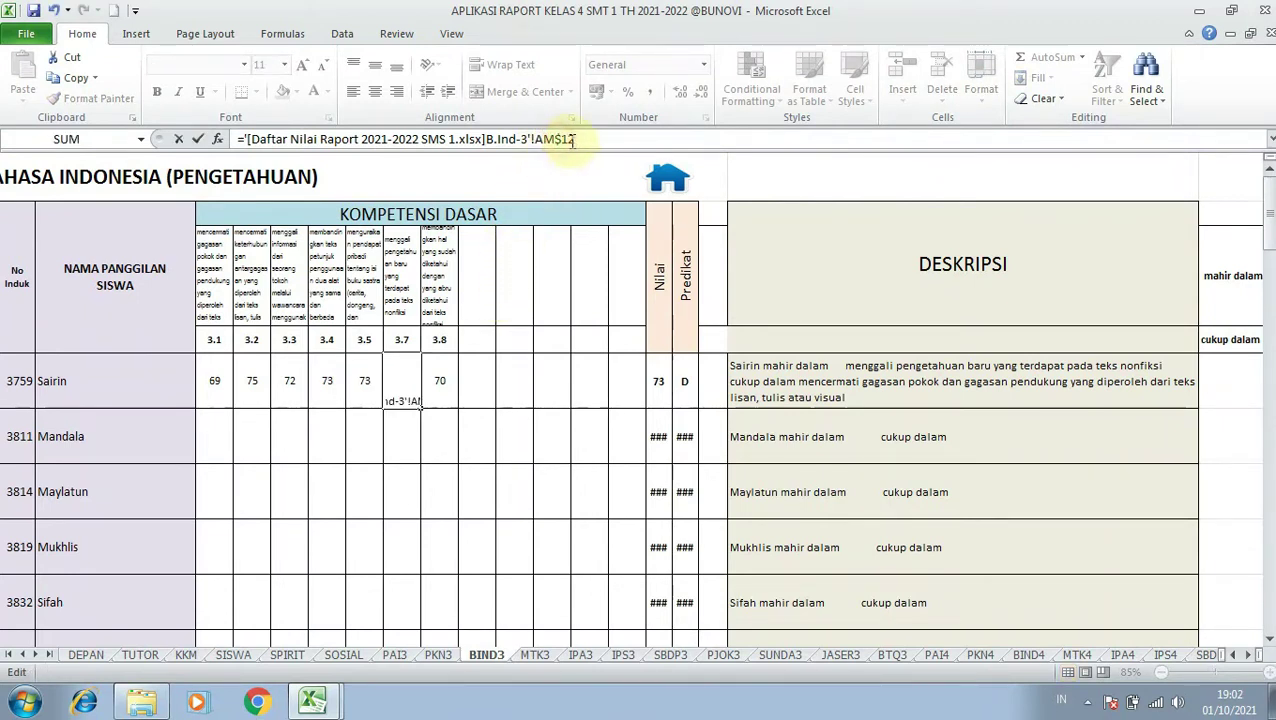
key("Delete")
left_click(436, 390)
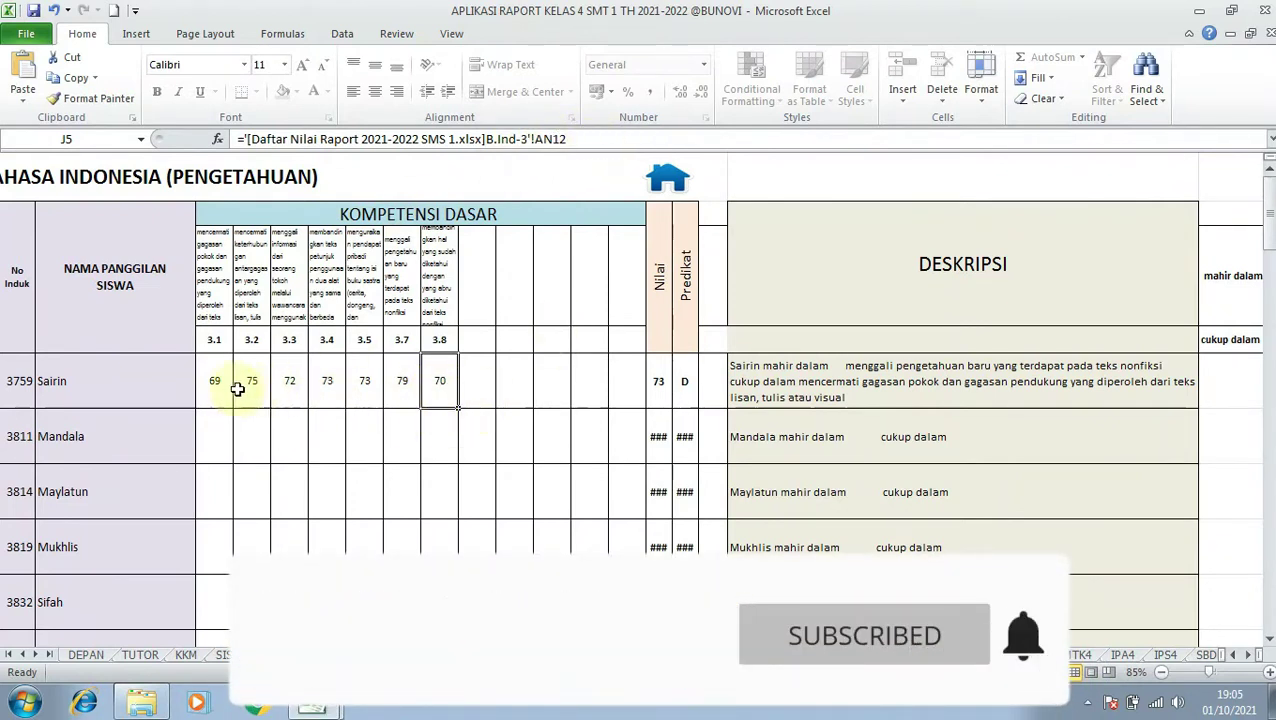
Copy Sairin's seven linked KD score formulas in C5:I5.
left_click_drag(225, 389, 438, 380)
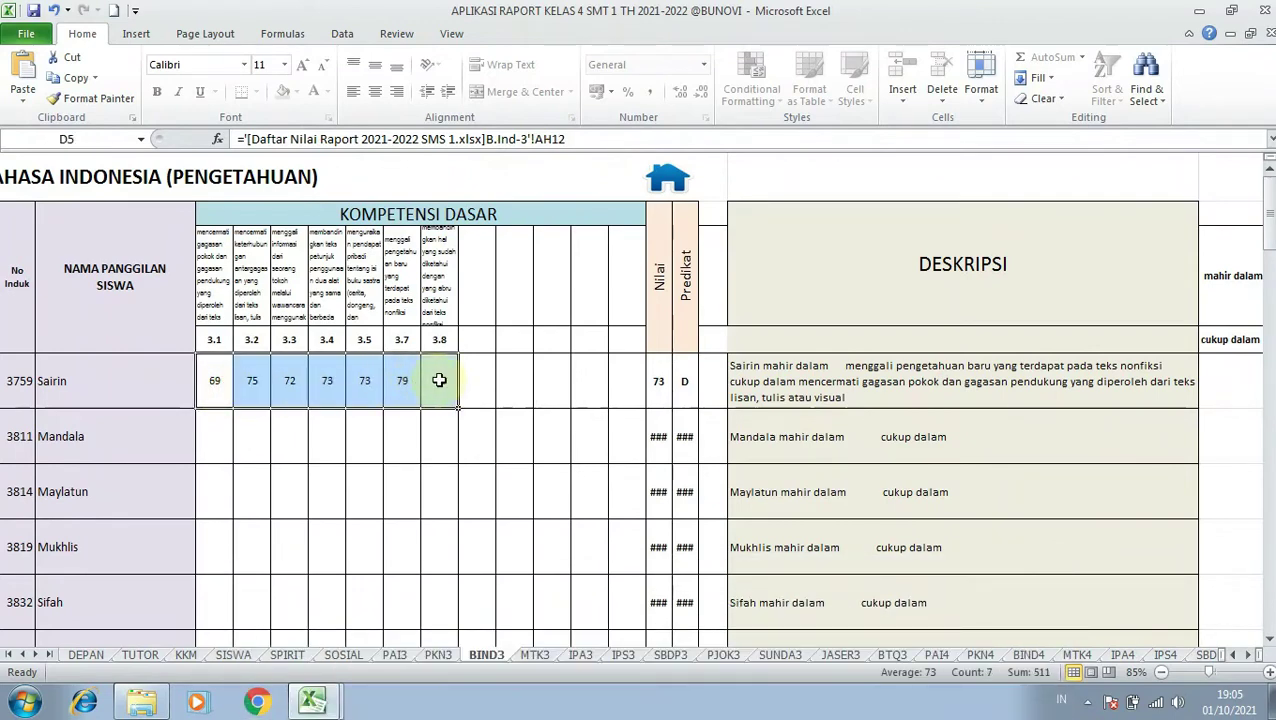
right_click(438, 380)
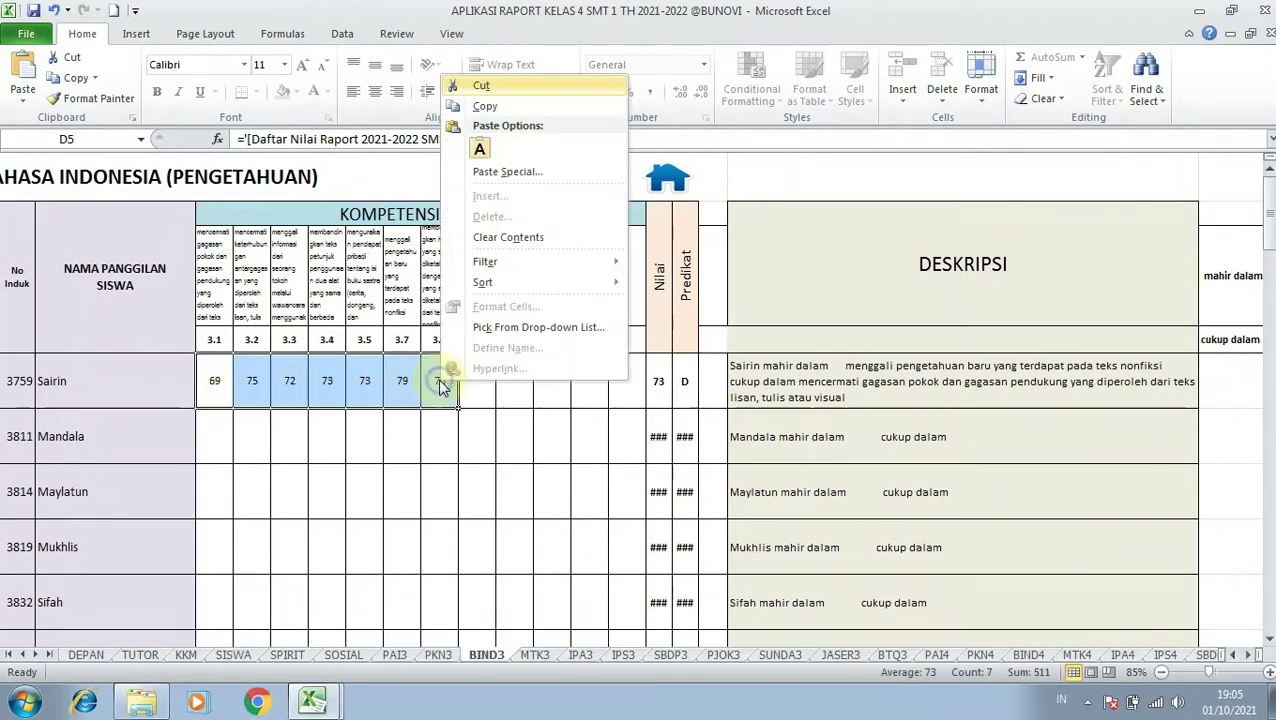
left_click(483, 107)
Paste the score formulas from row 6 down to Evan, check a pasted link, and close the workbook.
left_click(228, 436)
scroll(228, 478, "down", 10)
scroll(218, 510, "down", 2)
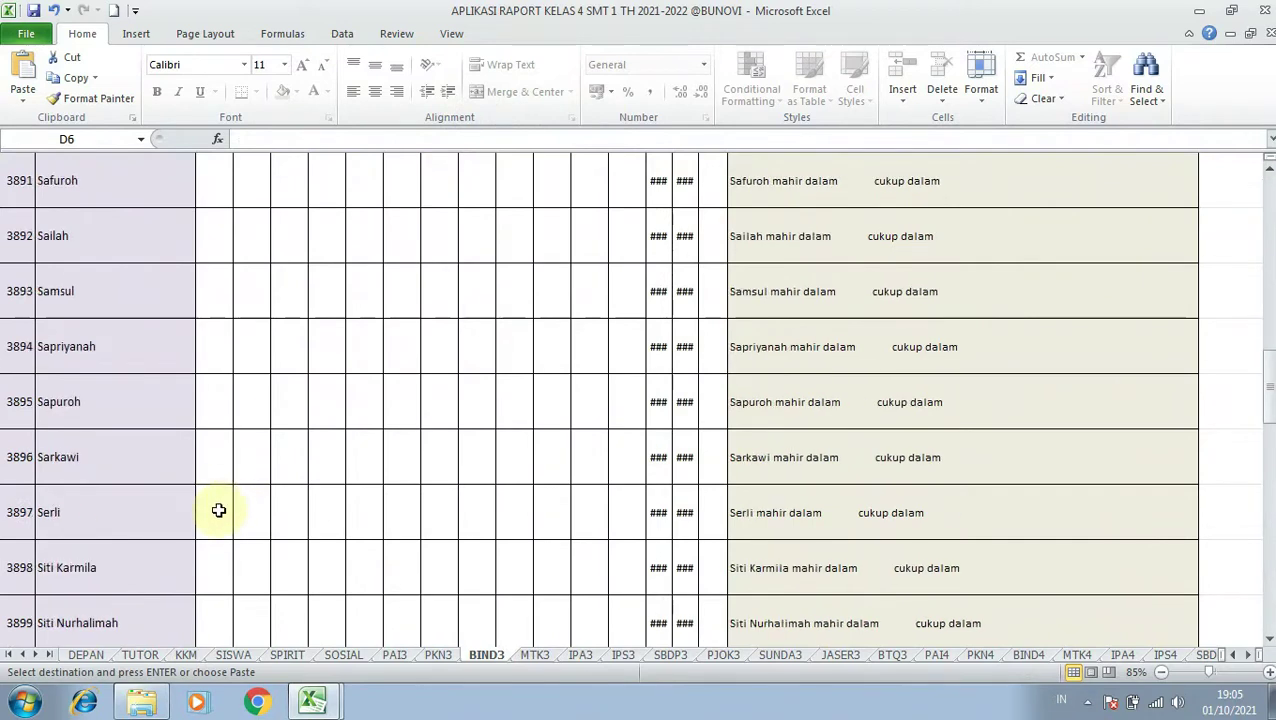
scroll(218, 510, "down", 1)
scroll(218, 510, "down", 2)
scroll(218, 510, "down", 2)
left_click(230, 456, "shift")
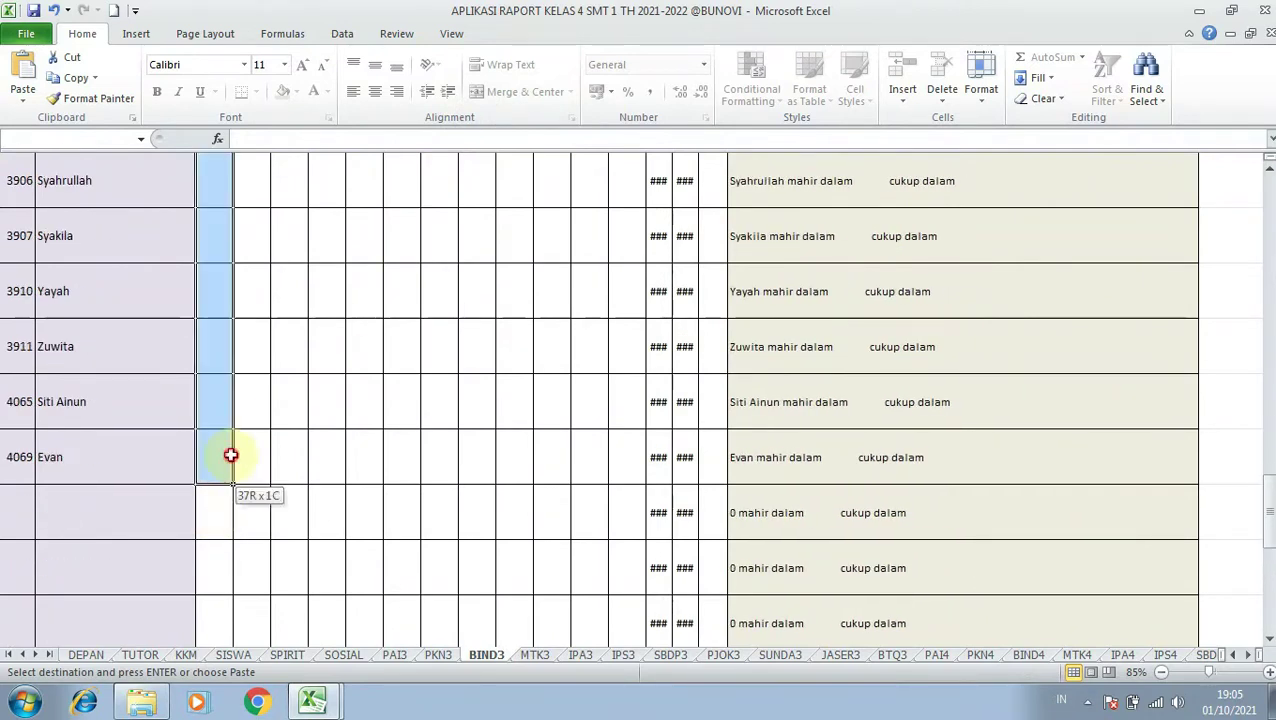
right_click(222, 456)
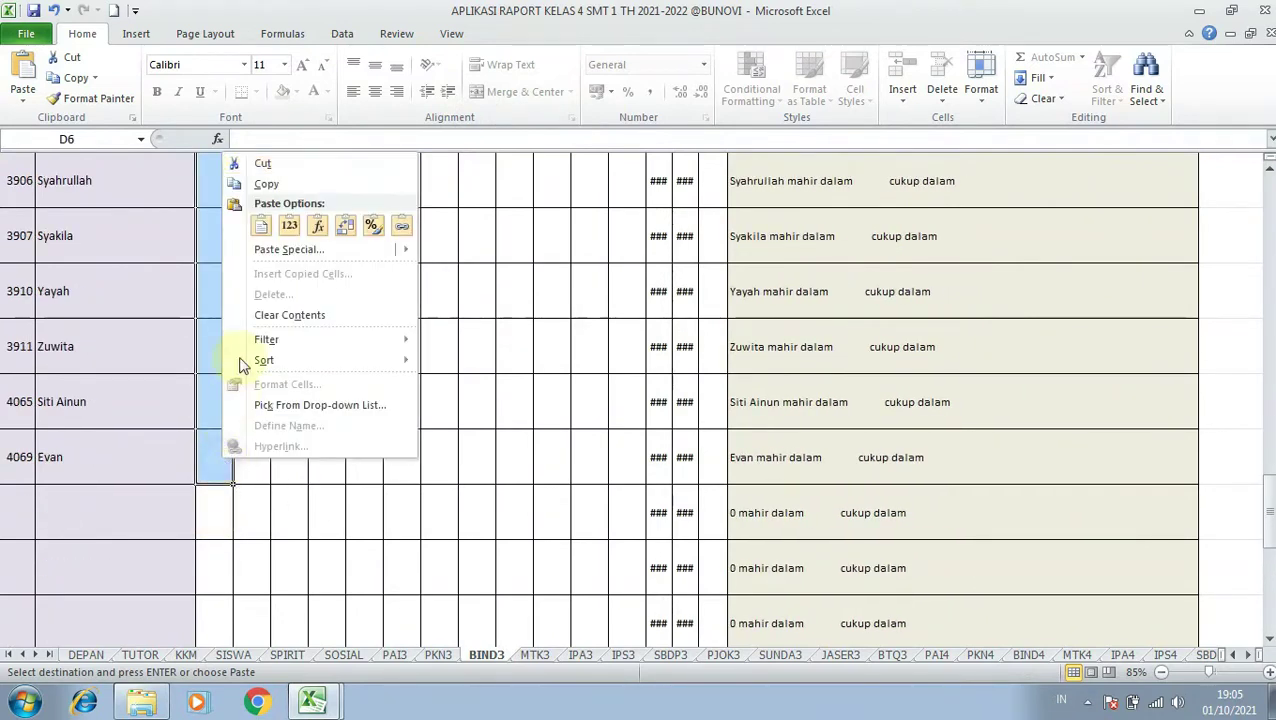
left_click(268, 228)
left_click(279, 404)
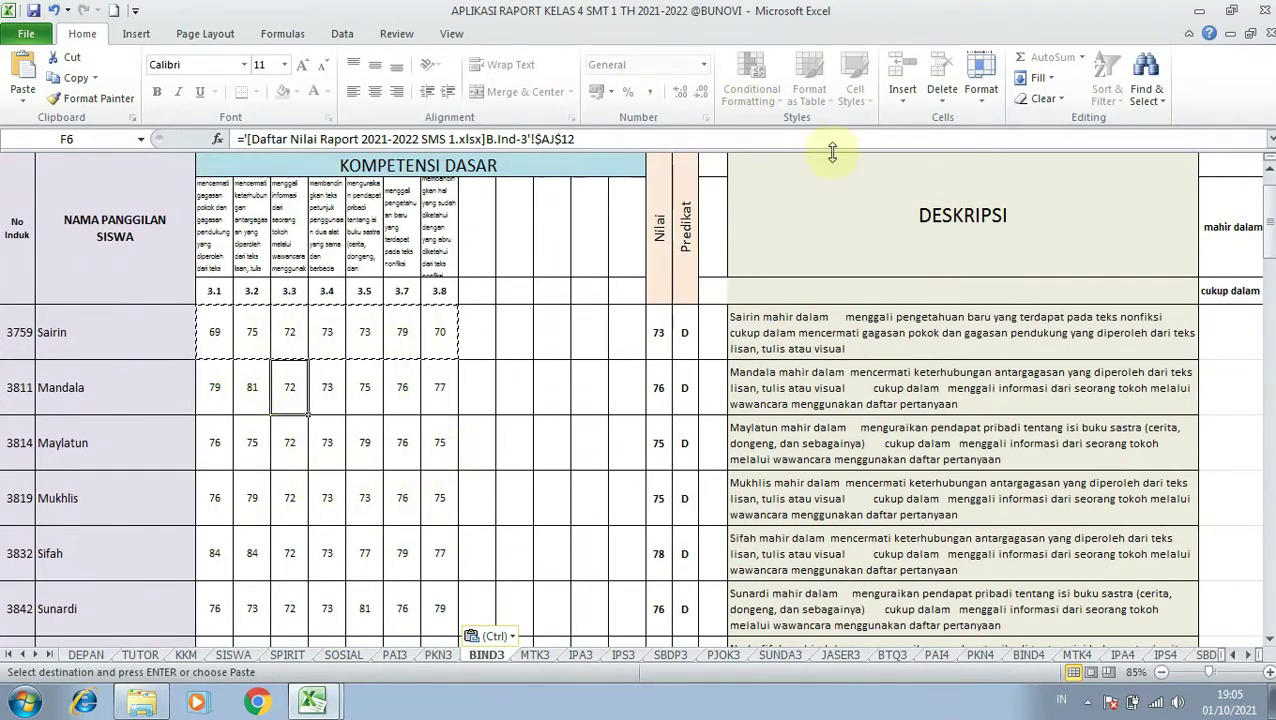
left_click(1268, 10)
Save the report workbook while closing it, then inspect AG12's formula and W12's score.
left_click(561, 375)
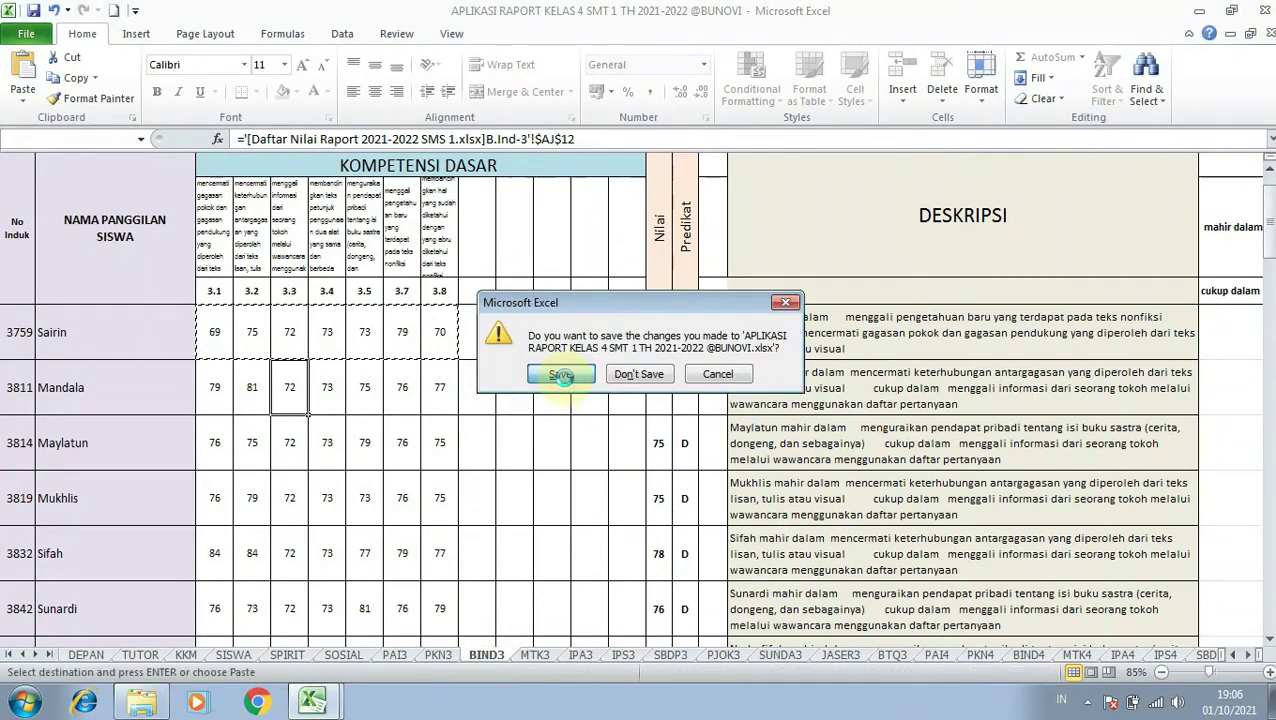
left_click(561, 375)
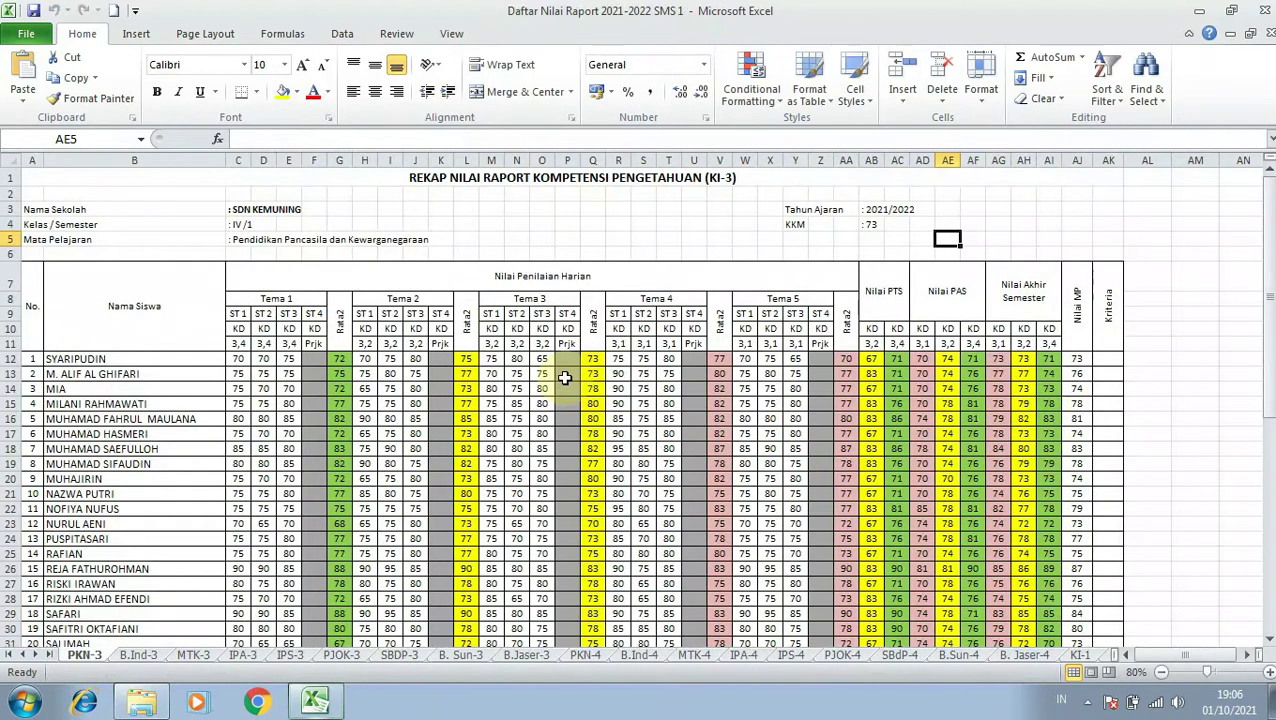
left_click(997, 360)
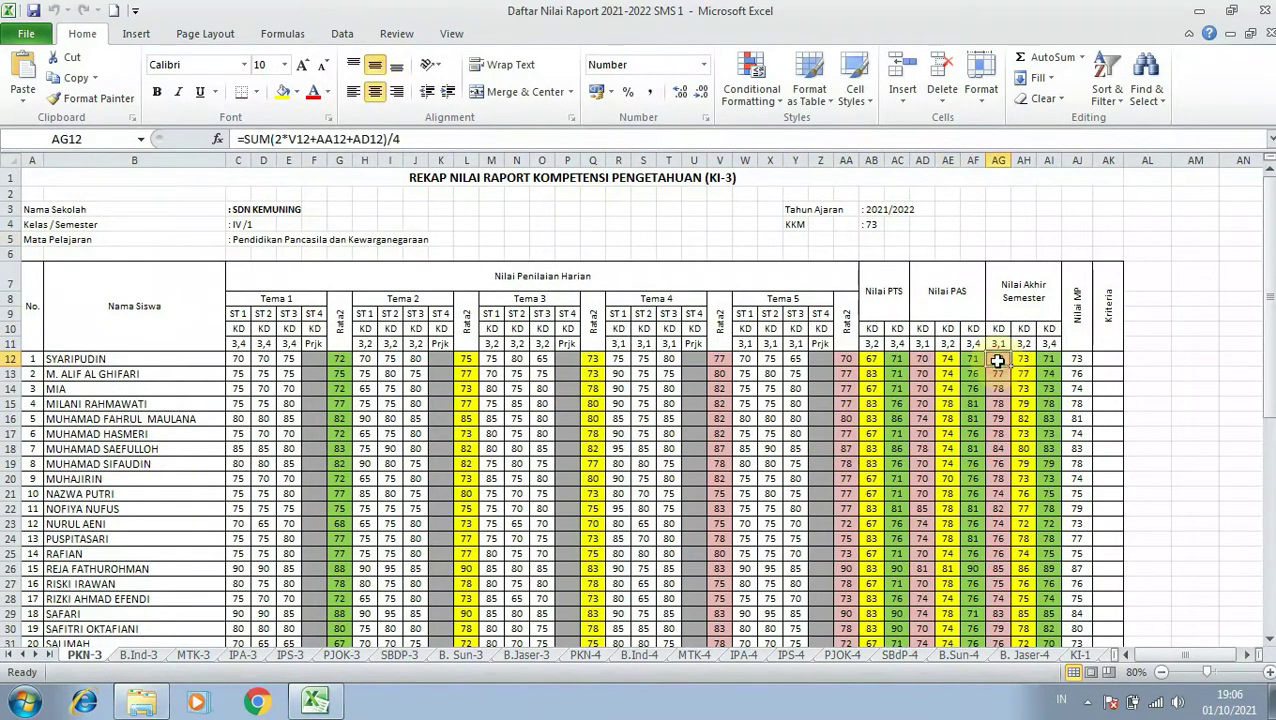
left_click(745, 362)
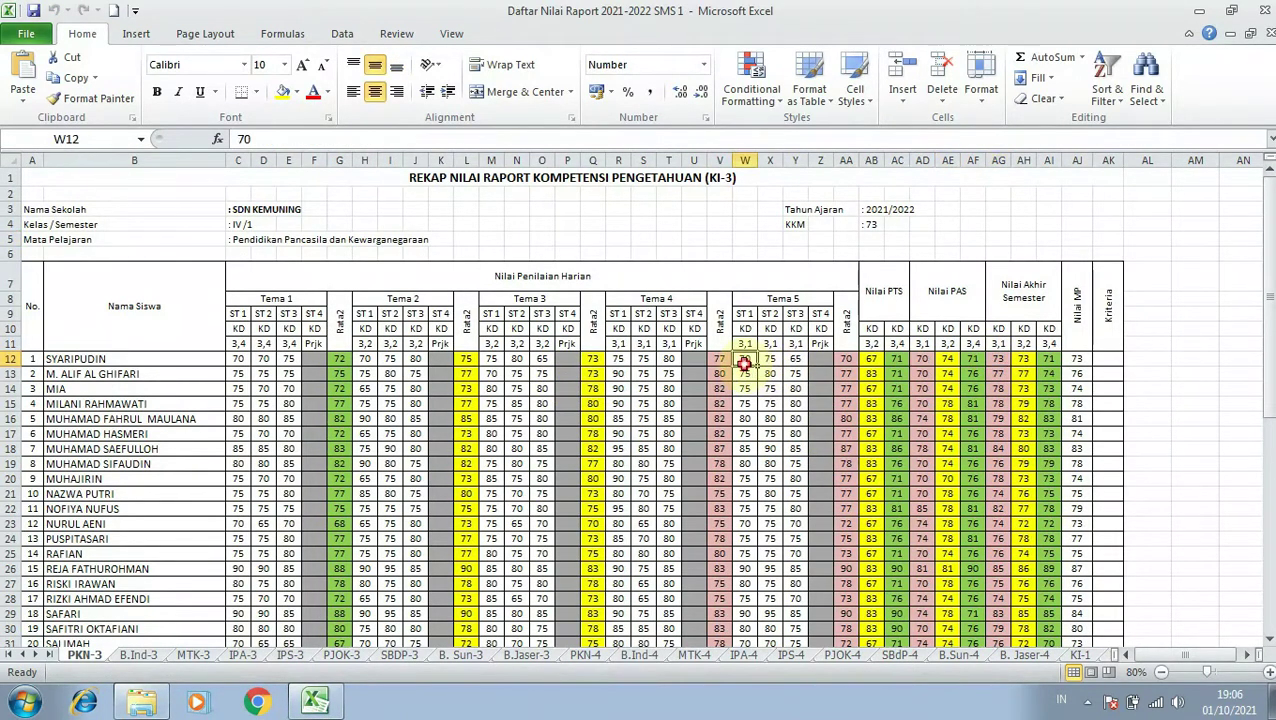
left_click(997, 361)
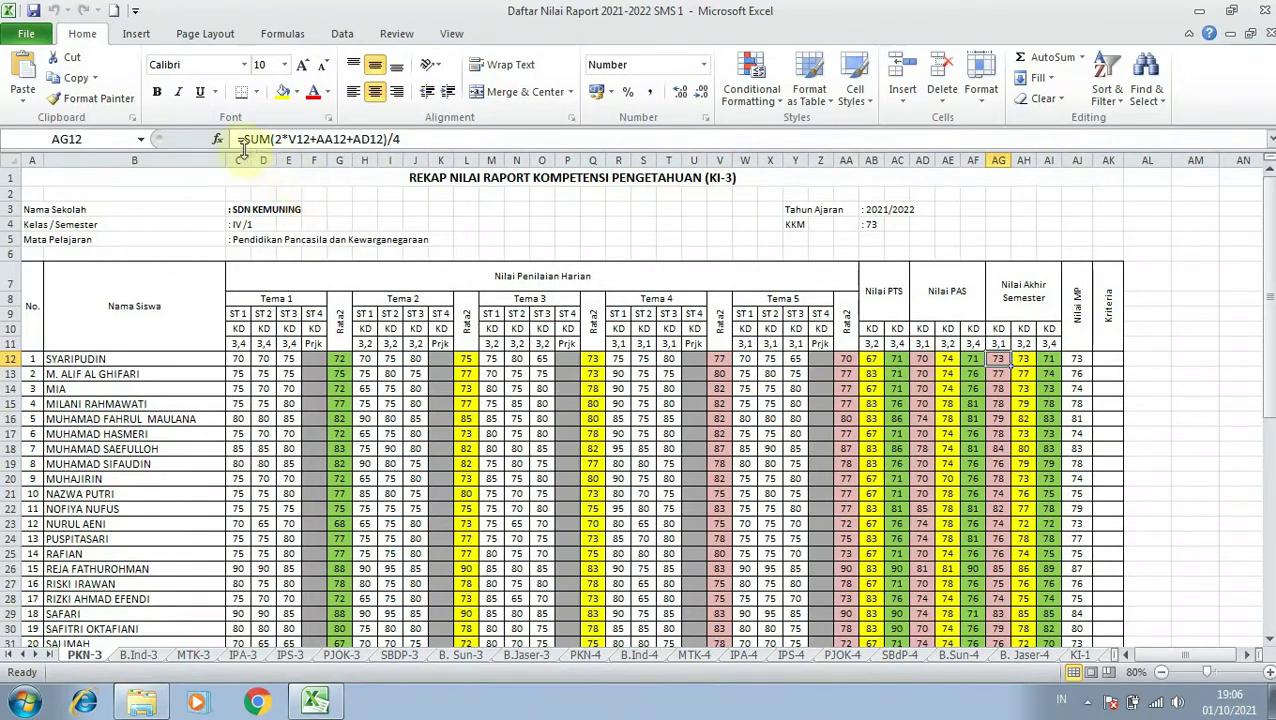
Copy AG12's full formula text from the formula bar without changing the cell.
left_click_drag(240, 139, 469, 137)
key("ctrl+c")
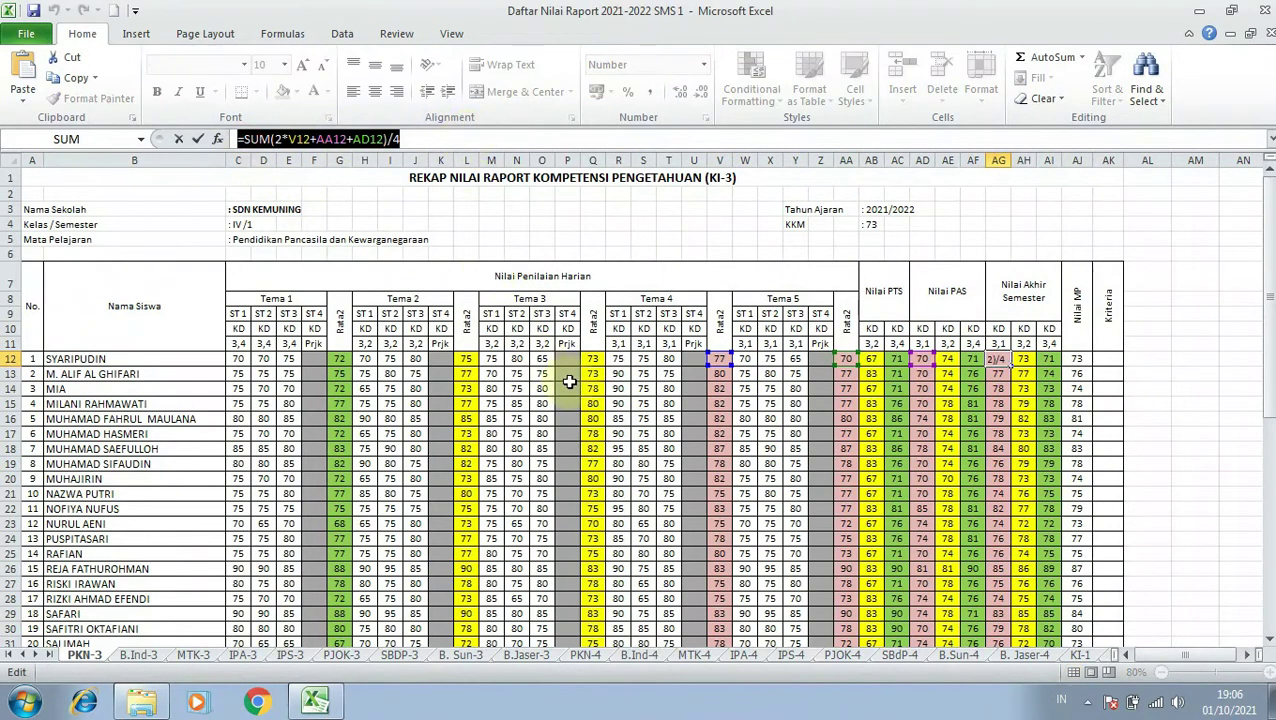
key("End")
key("Escape")
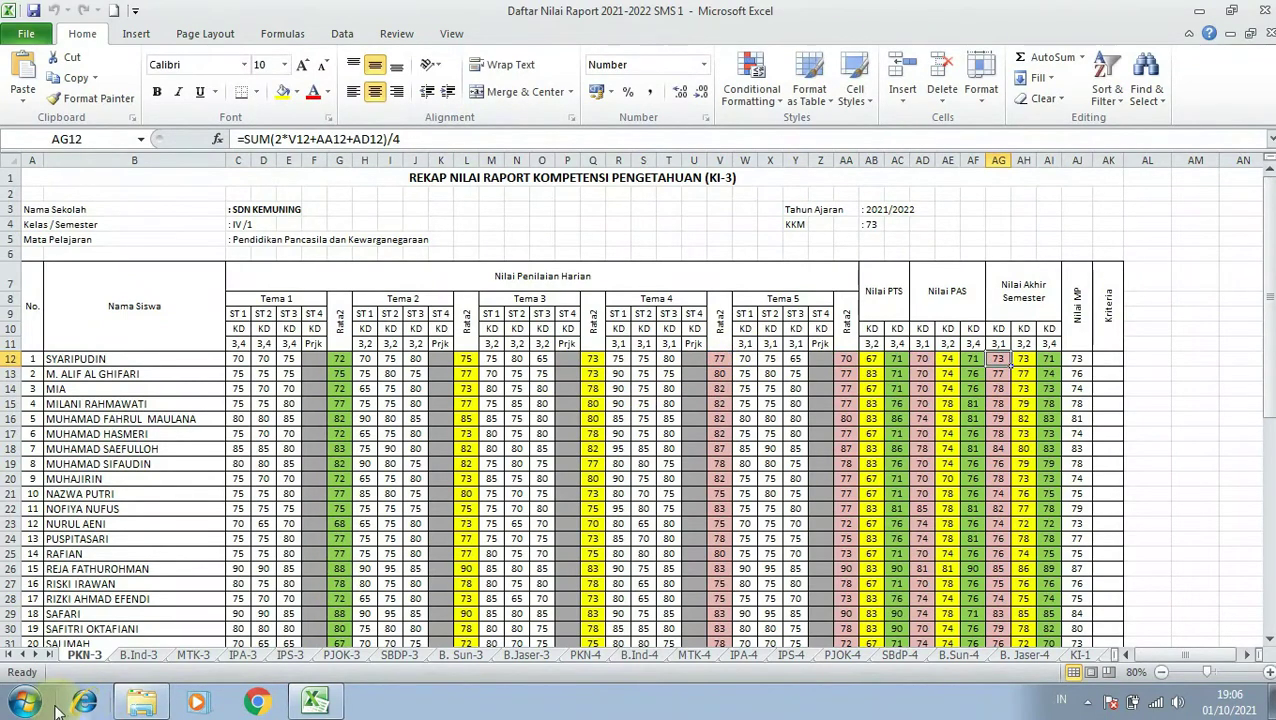
left_click(24, 703)
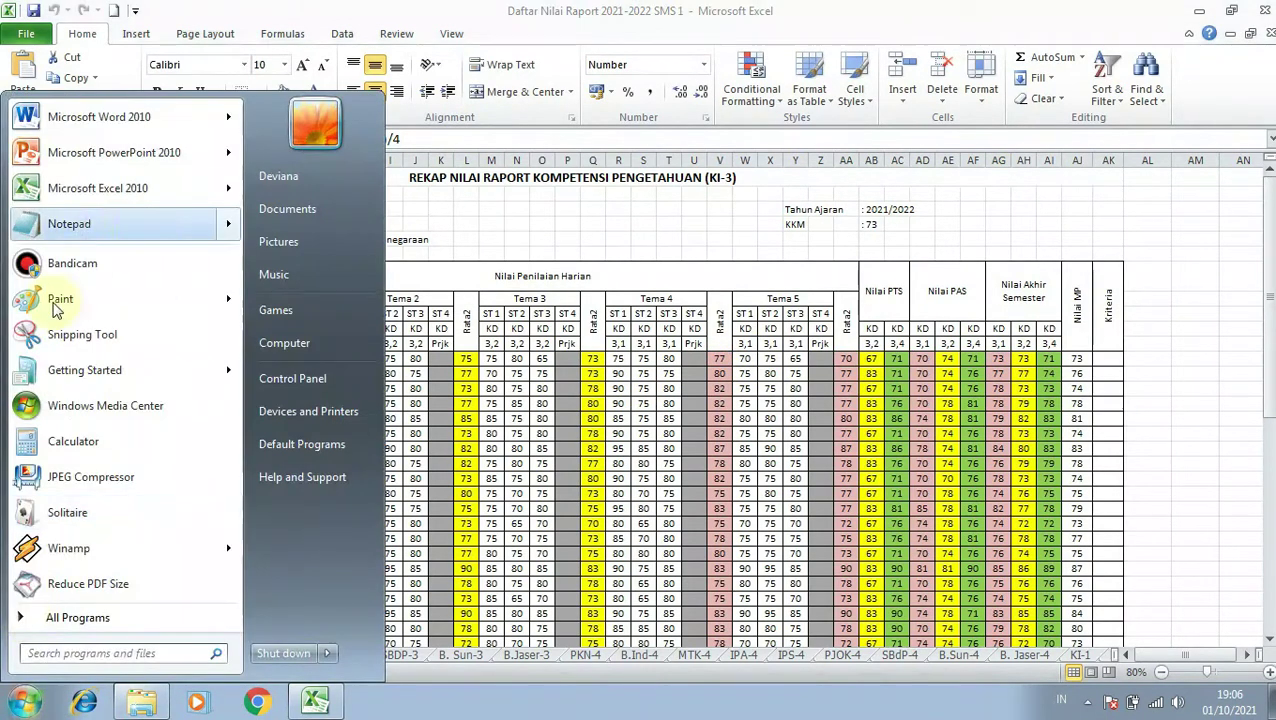
Paste AG12's formula into a new Notepad window and minimize it.
left_click(70, 224)
key("ctrl+v")
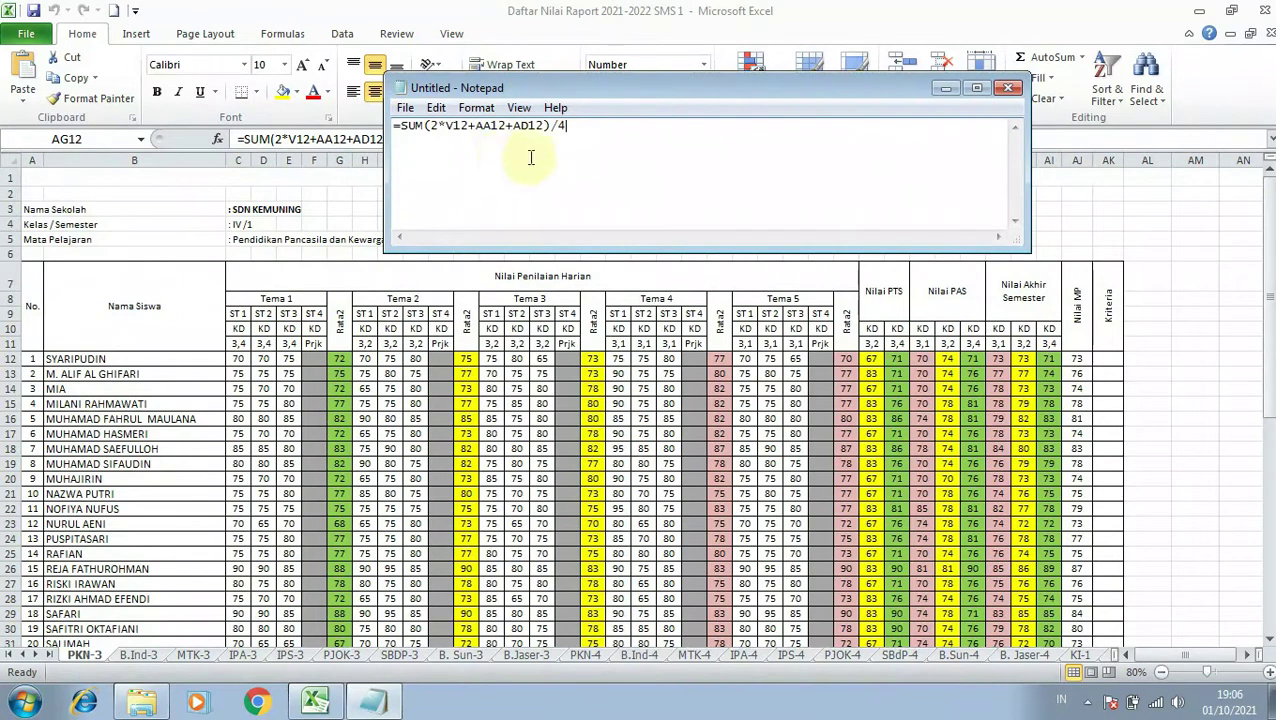
left_click(947, 90)
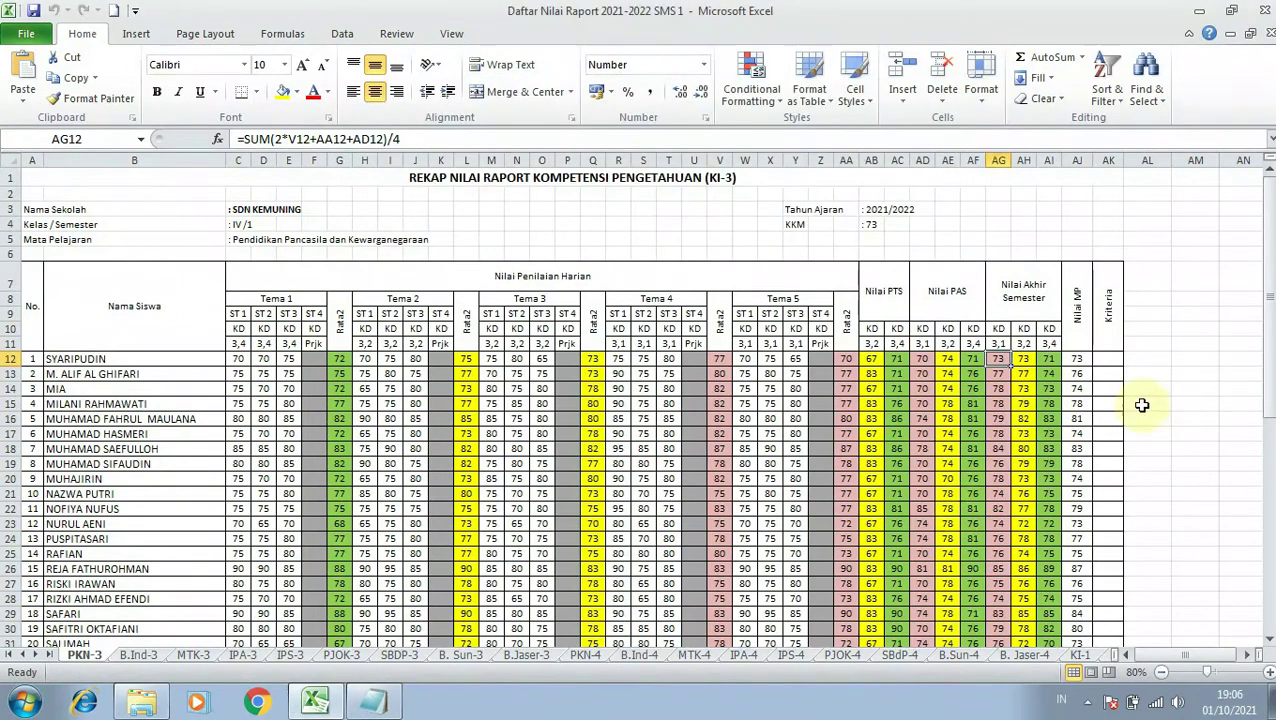
Delete the final-semester scores in AG12 and AG13:AG43 on the PKN-3 sheet.
left_click_drag(1108, 418, 1108, 403)
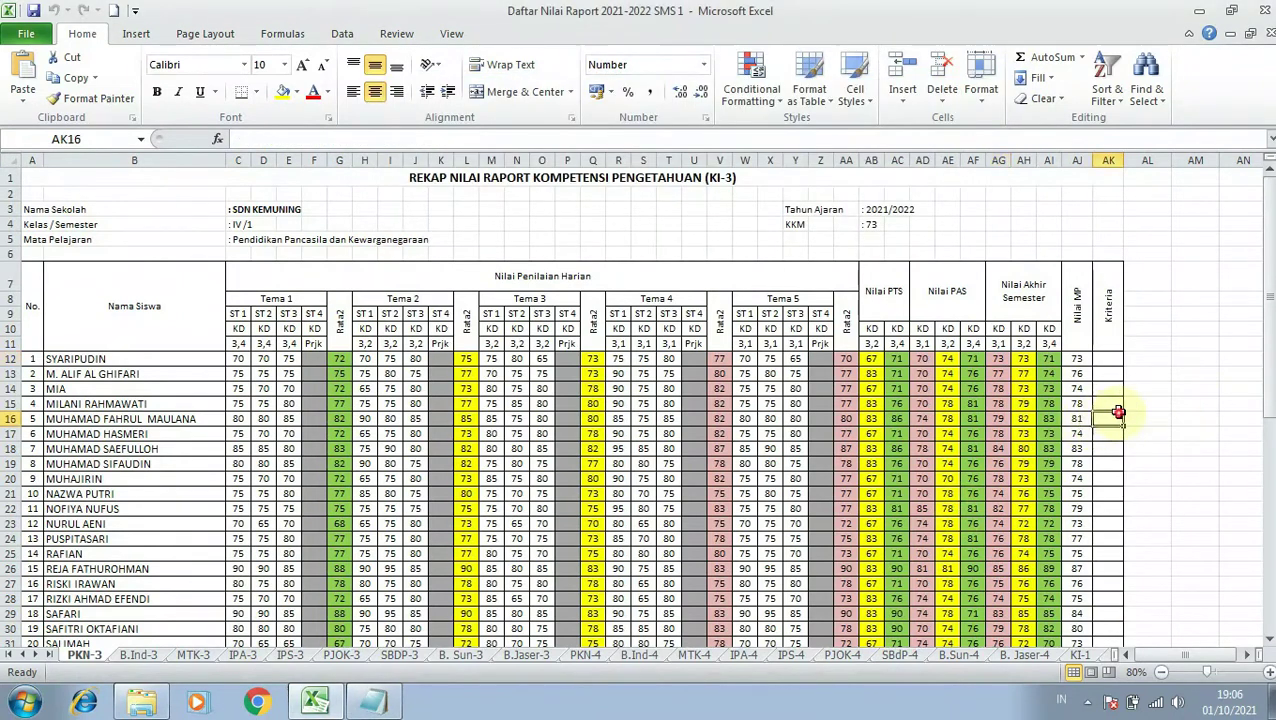
left_click(996, 360)
key("Delete")
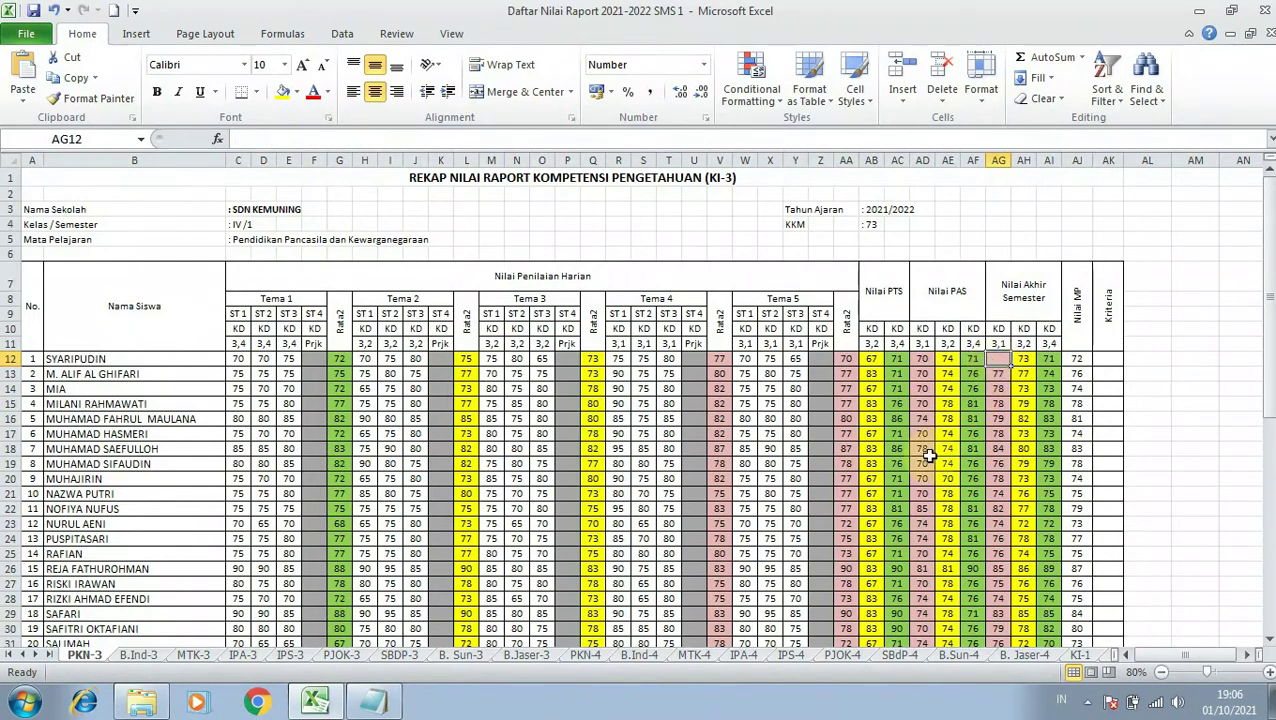
left_click(998, 374)
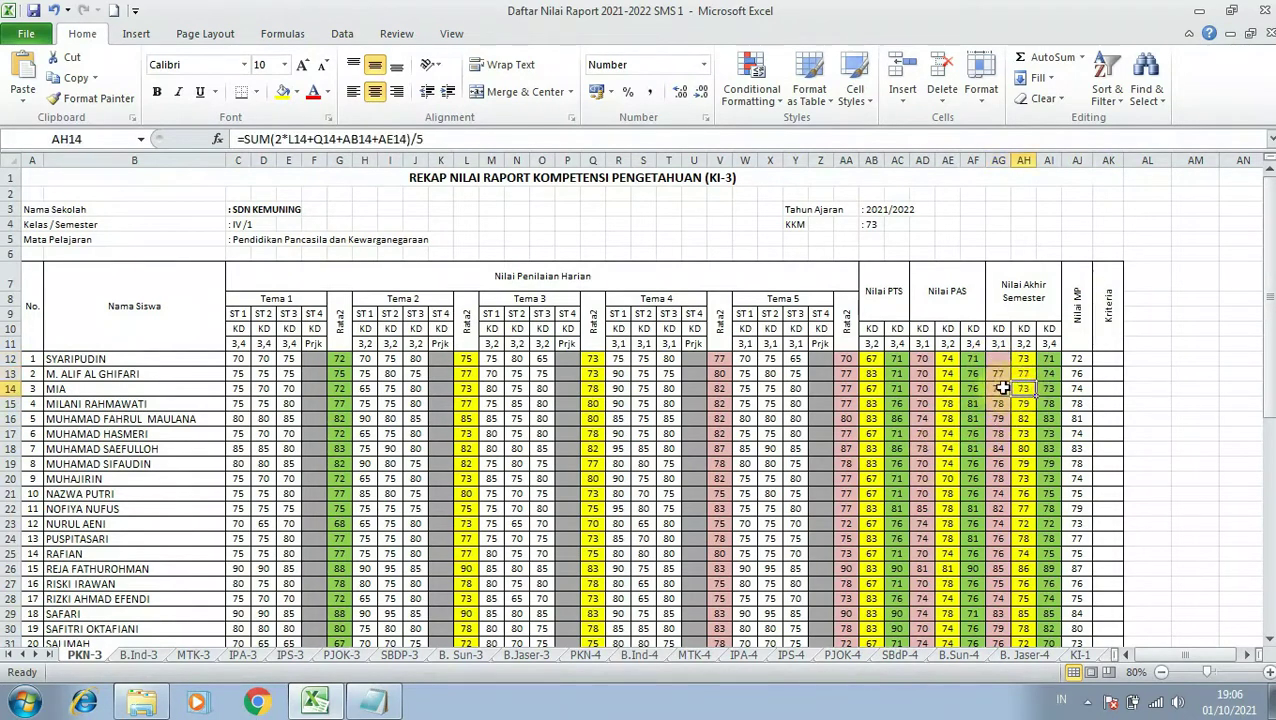
scroll(995, 415, "down", 5)
scroll(995, 415, "down", 1)
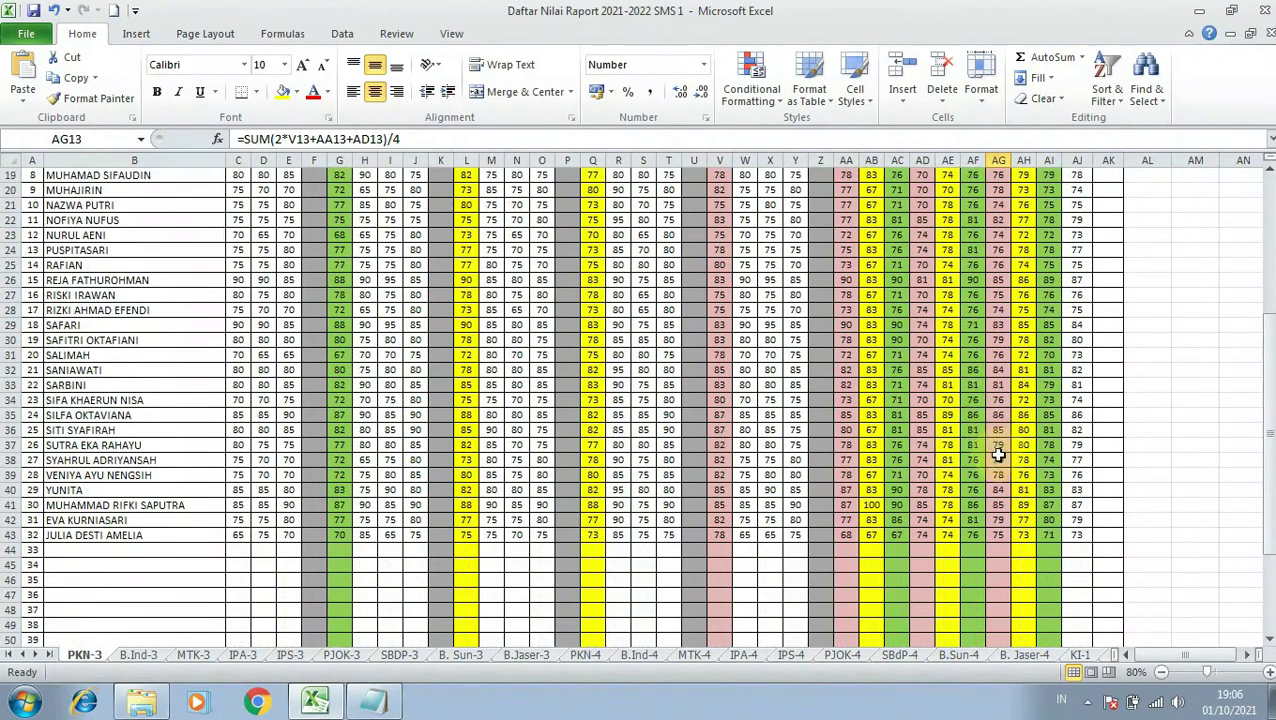
left_click(998, 532, "shift")
key("Delete")
scroll(998, 532, "up", 6)
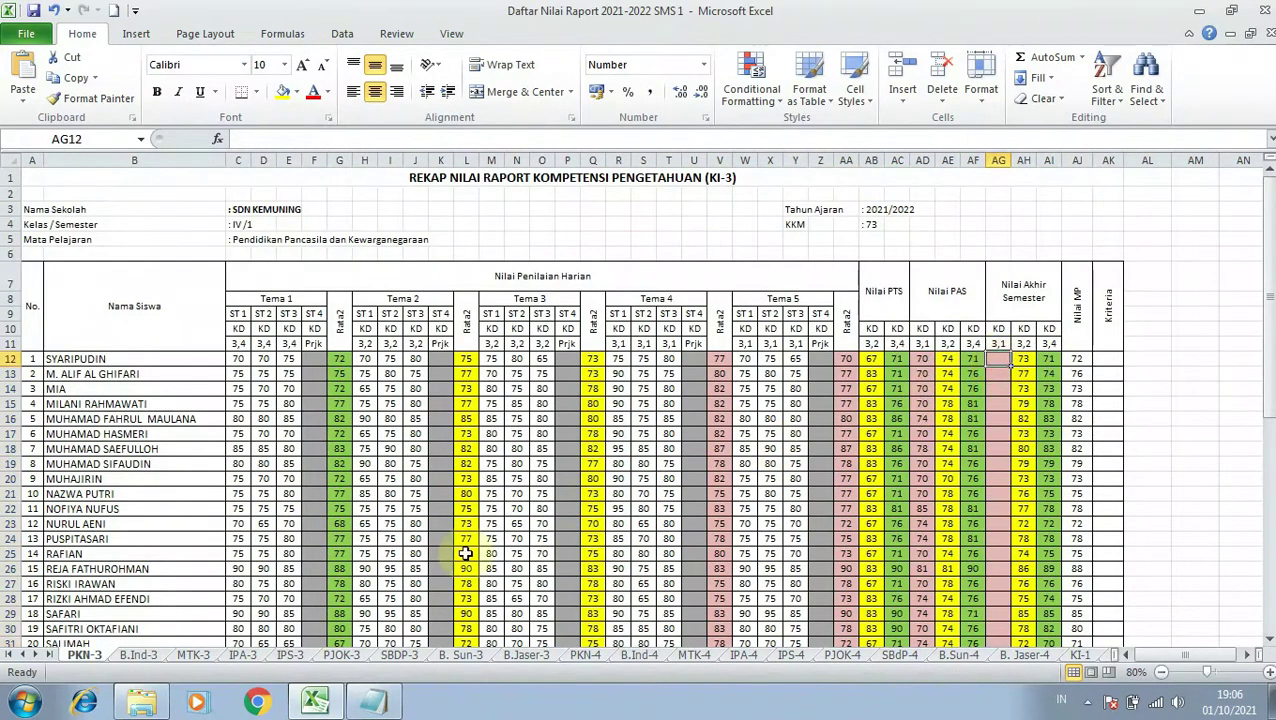
left_click(141, 702)
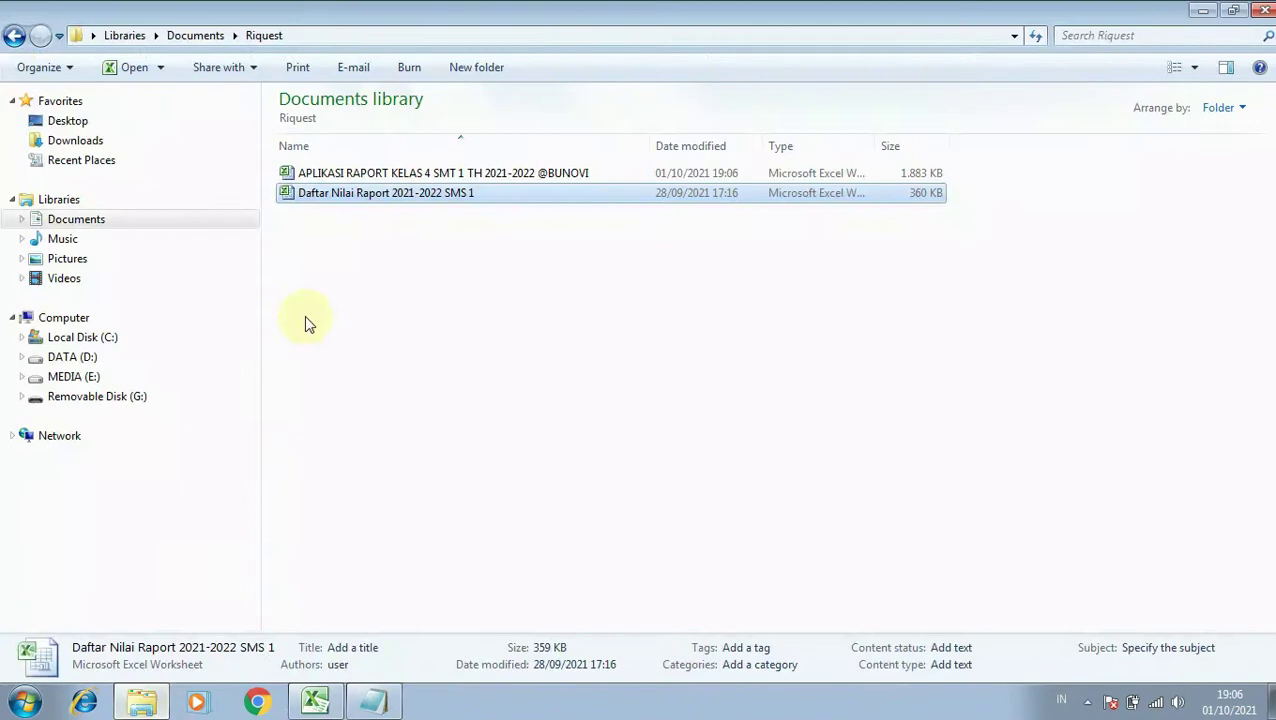
Open APLIKASI RAPORT, updating its links and leaving unresolvable links unchanged.
left_click(330, 180)
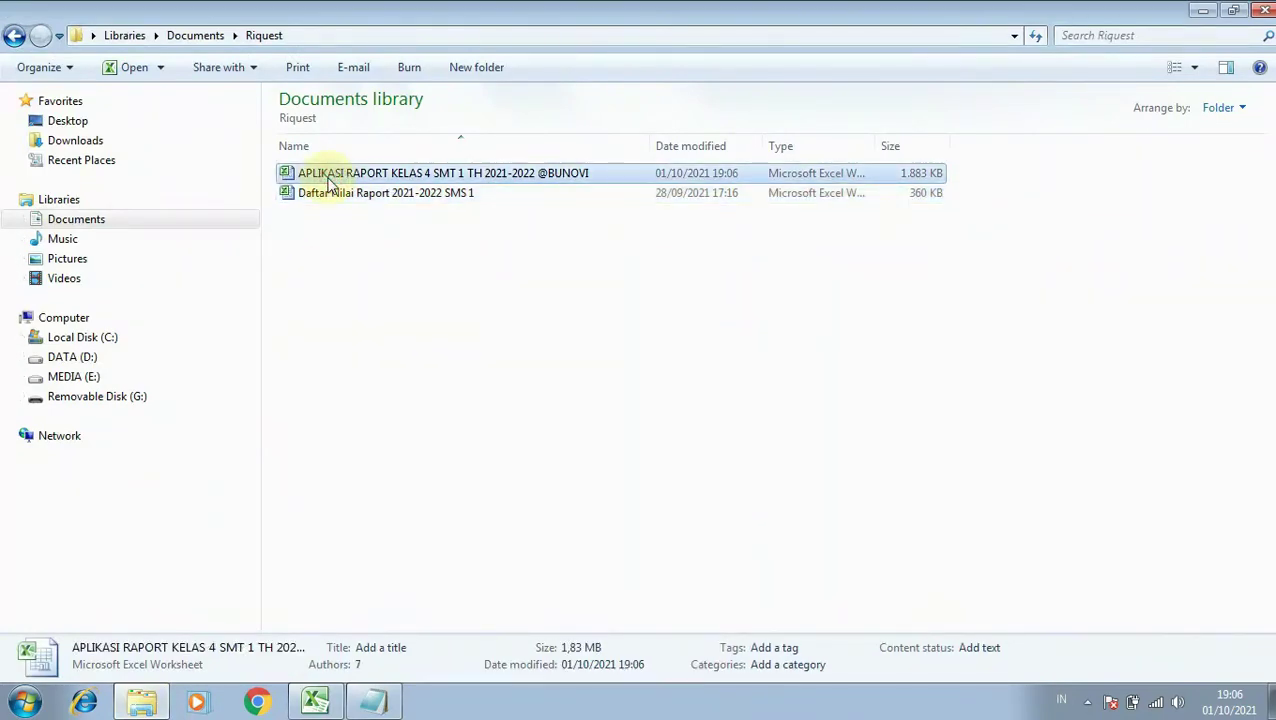
double_click(330, 180)
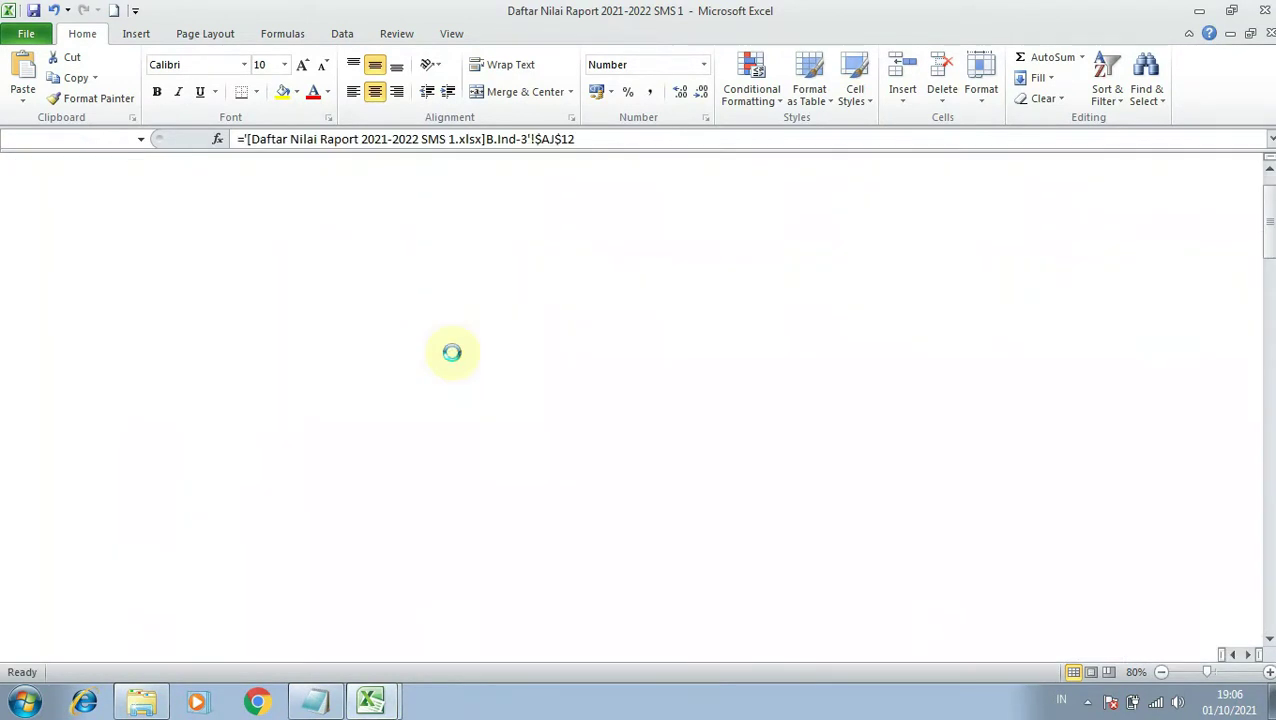
left_click(524, 428)
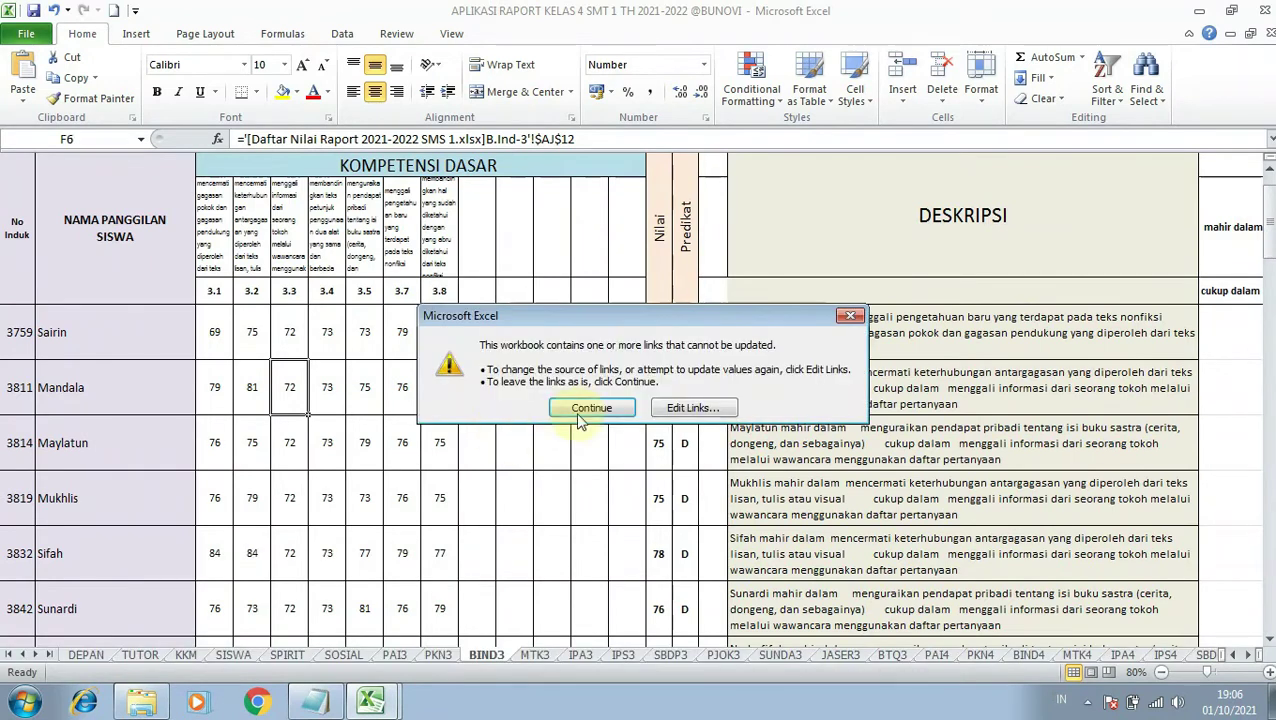
left_click(577, 411)
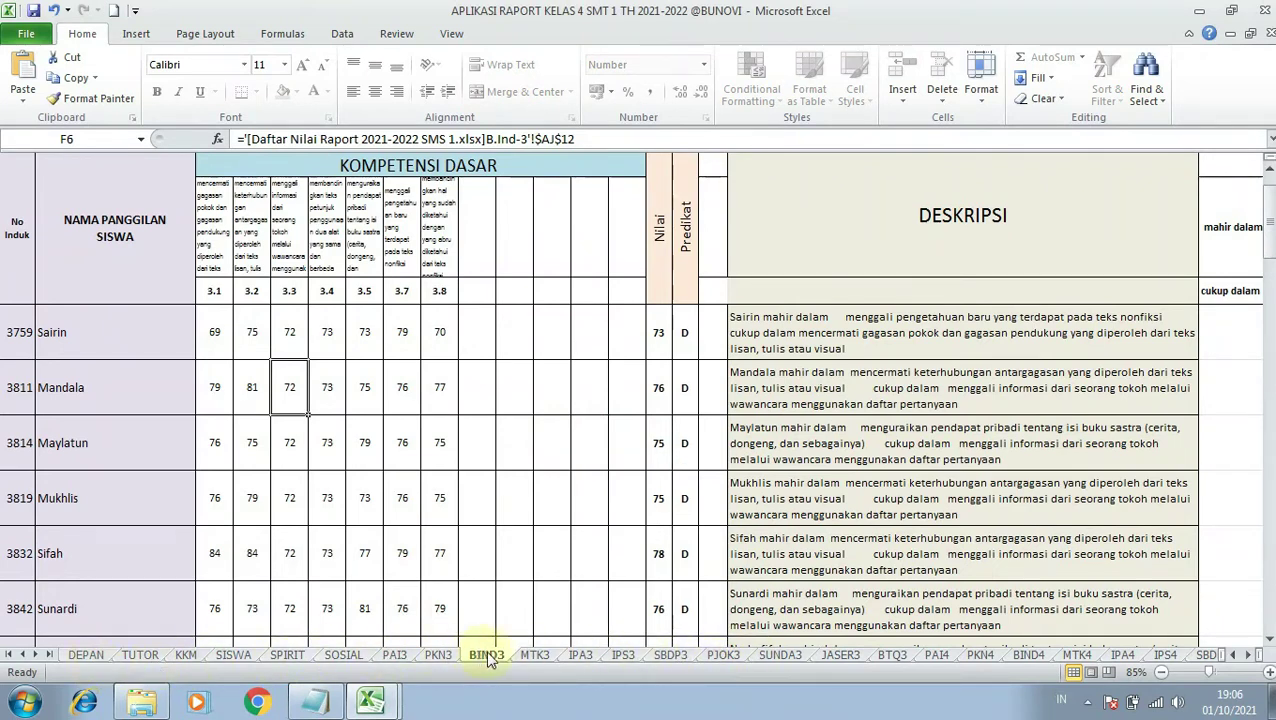
View the Daftar Nilai Raport recap, then return to the APLIKASI RAPORT report workbook.
mouse_move(372, 700)
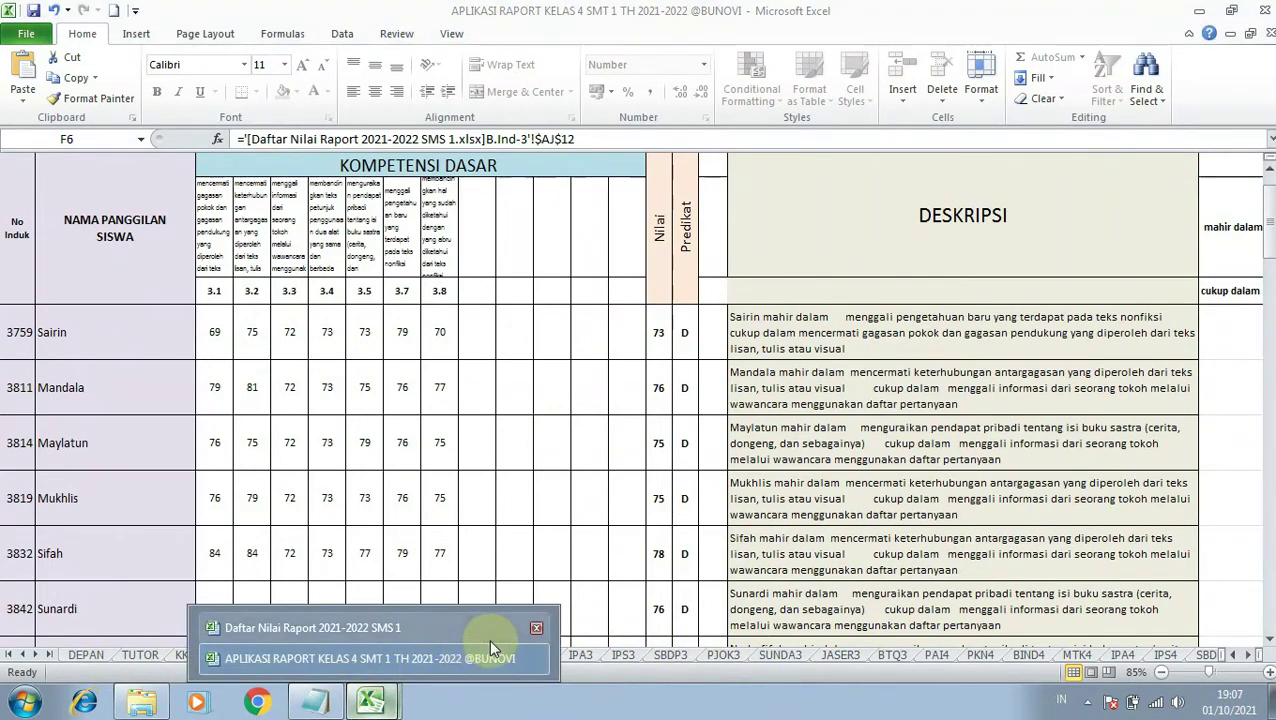
left_click(448, 630)
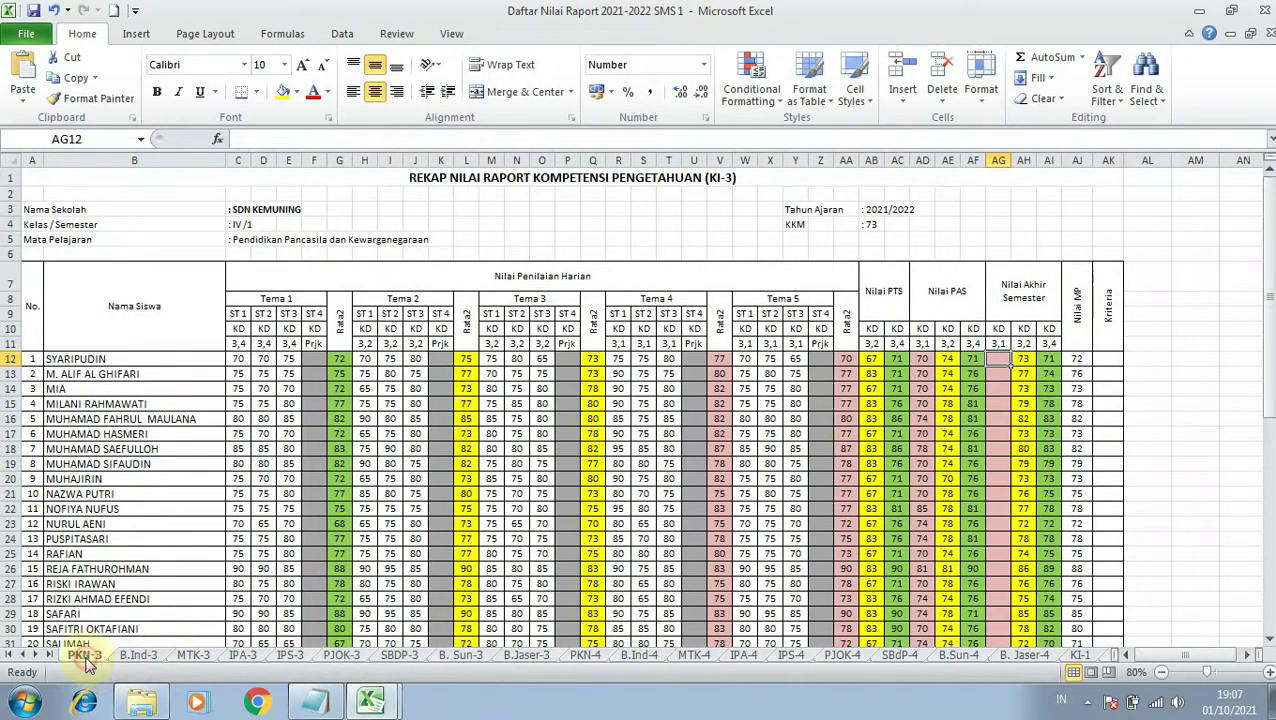
left_click(370, 700)
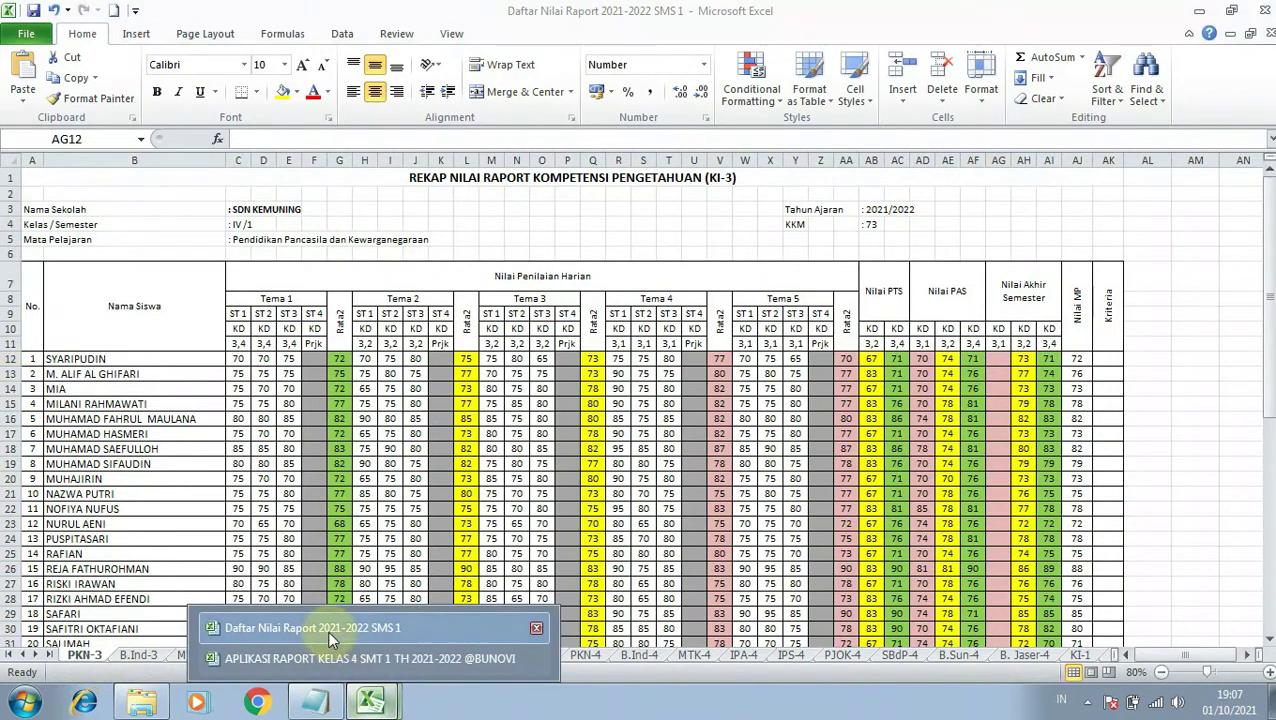
left_click(323, 658)
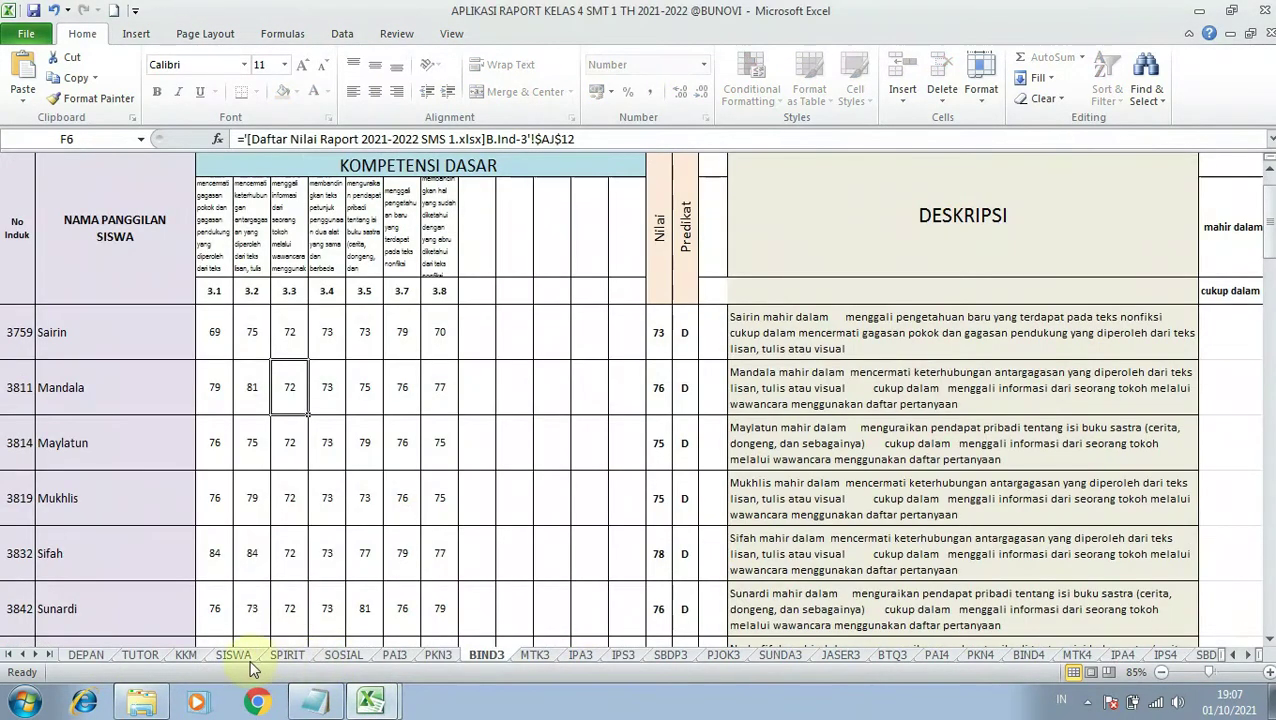
On PKN3, check the 3.1 link formulas in D5–D8, then save and close the report.
left_click(440, 655)
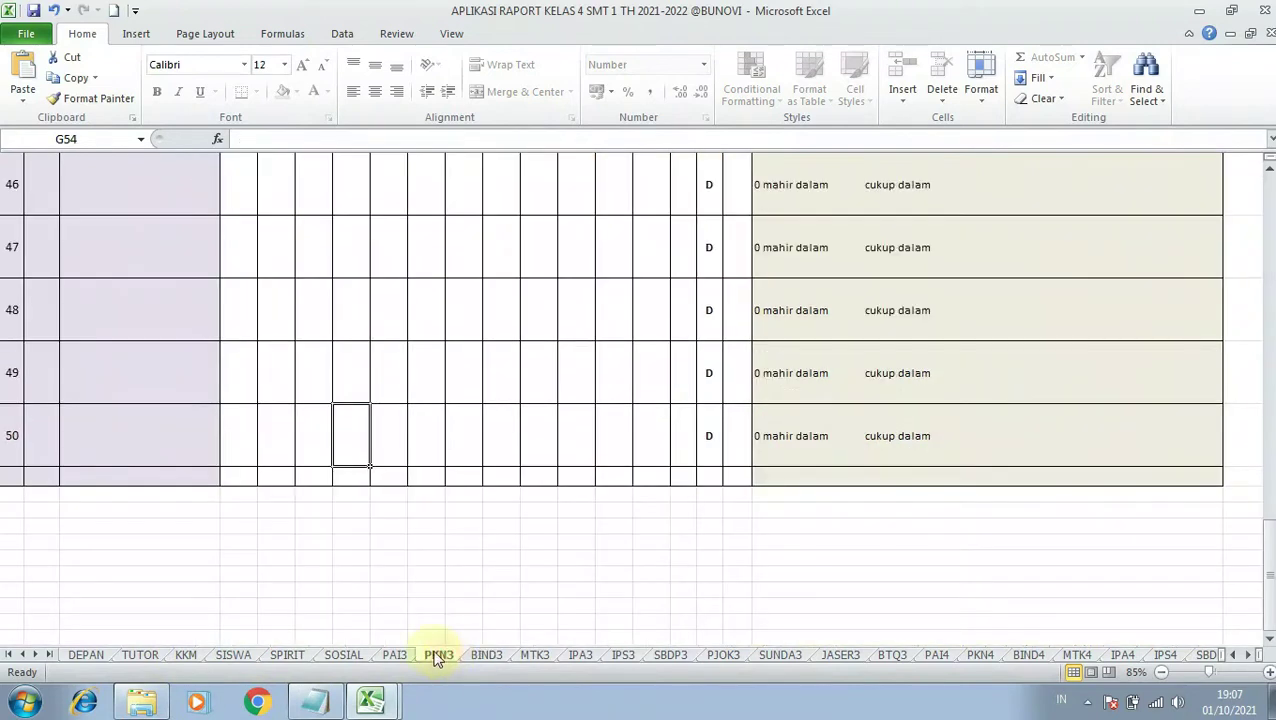
scroll(262, 433, "up", 6)
scroll(259, 433, "up", 5)
scroll(231, 328, "up", 4)
scroll(231, 328, "up", 1)
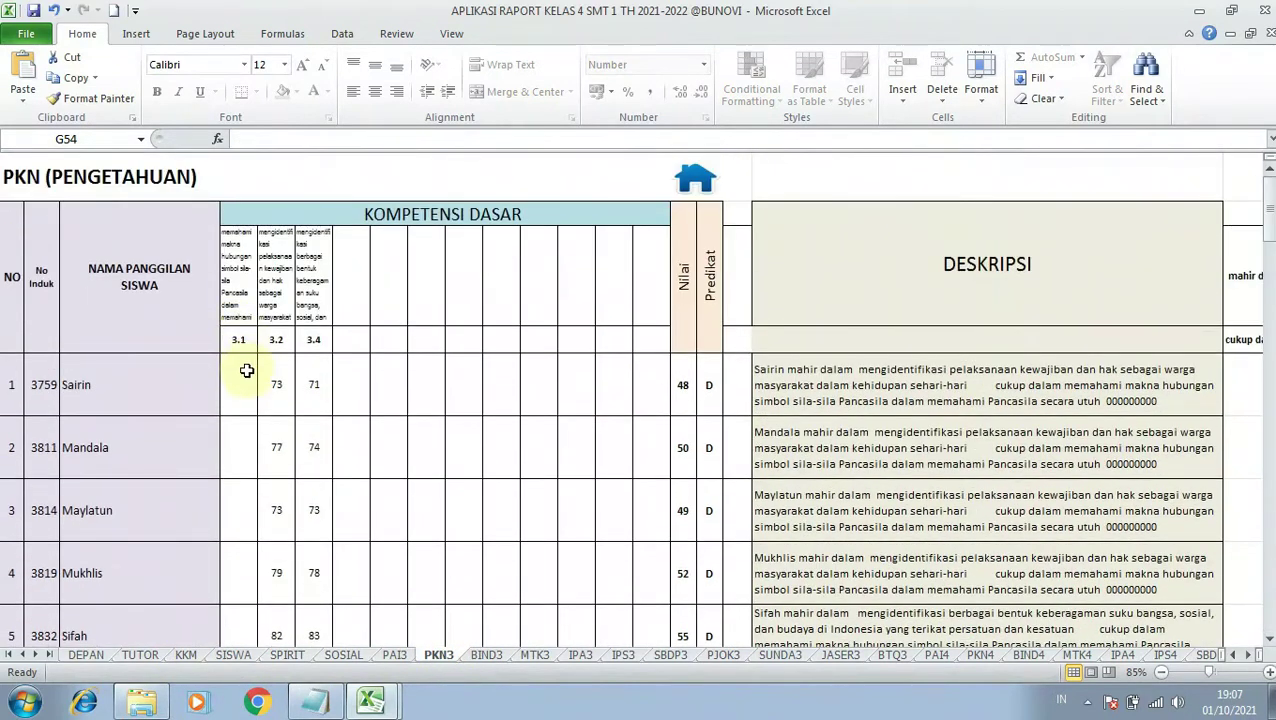
left_click(246, 374)
left_click(239, 441)
left_click(237, 496)
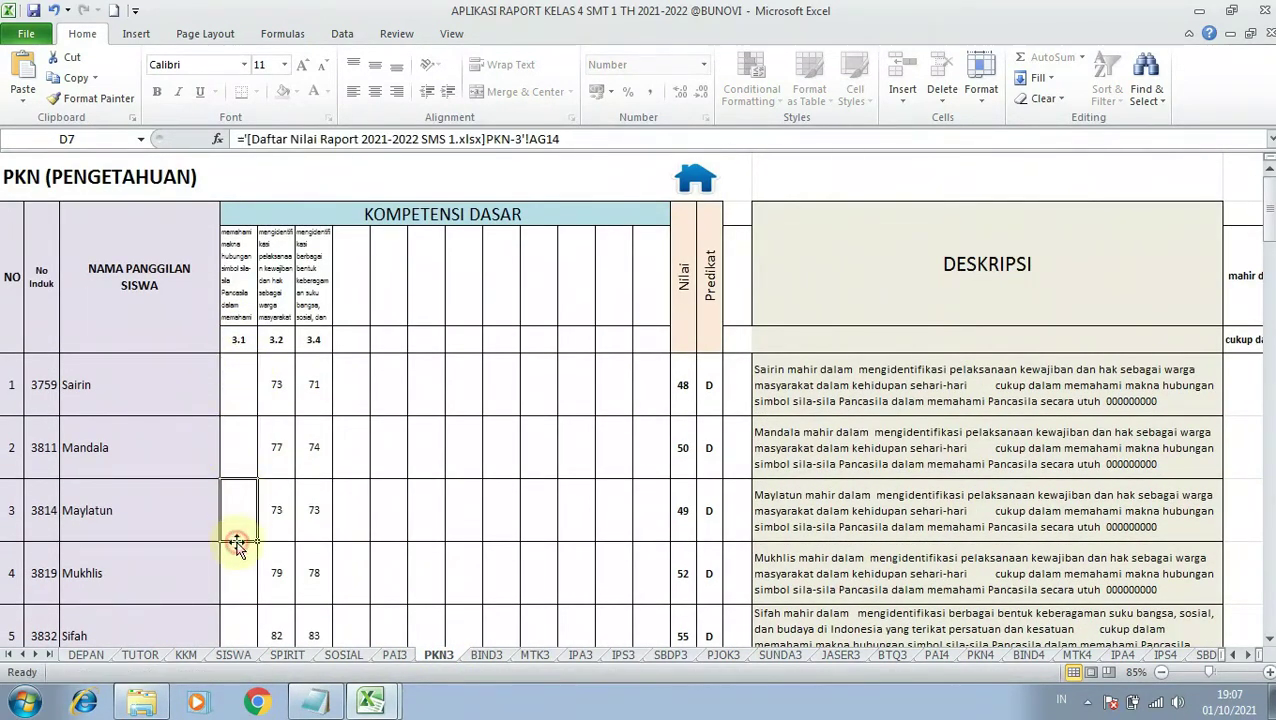
left_click(239, 575)
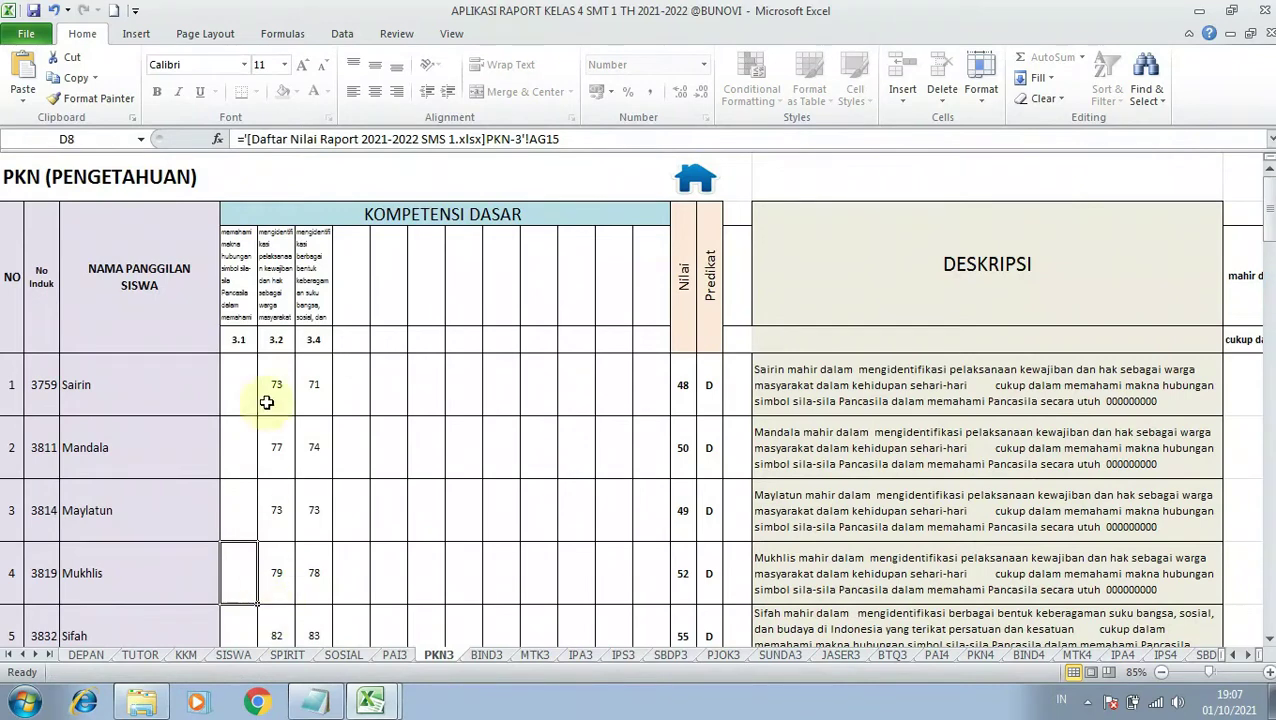
left_click(1263, 10)
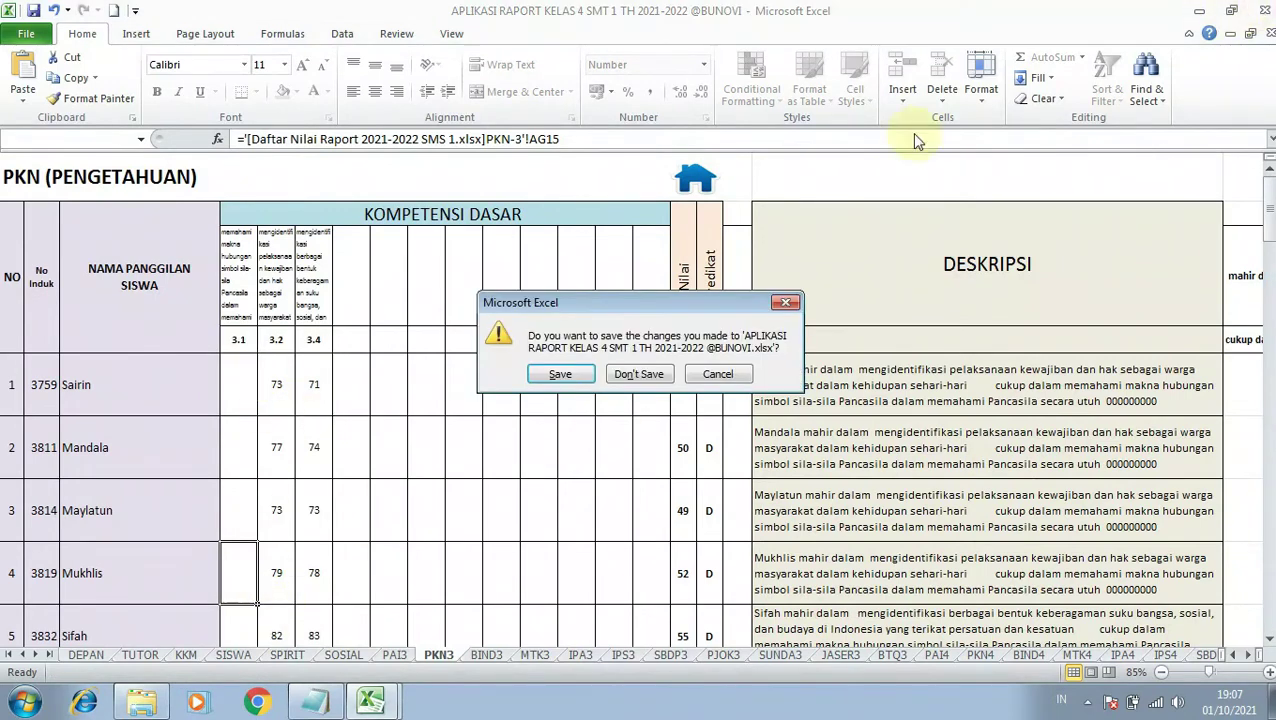
left_click(561, 376)
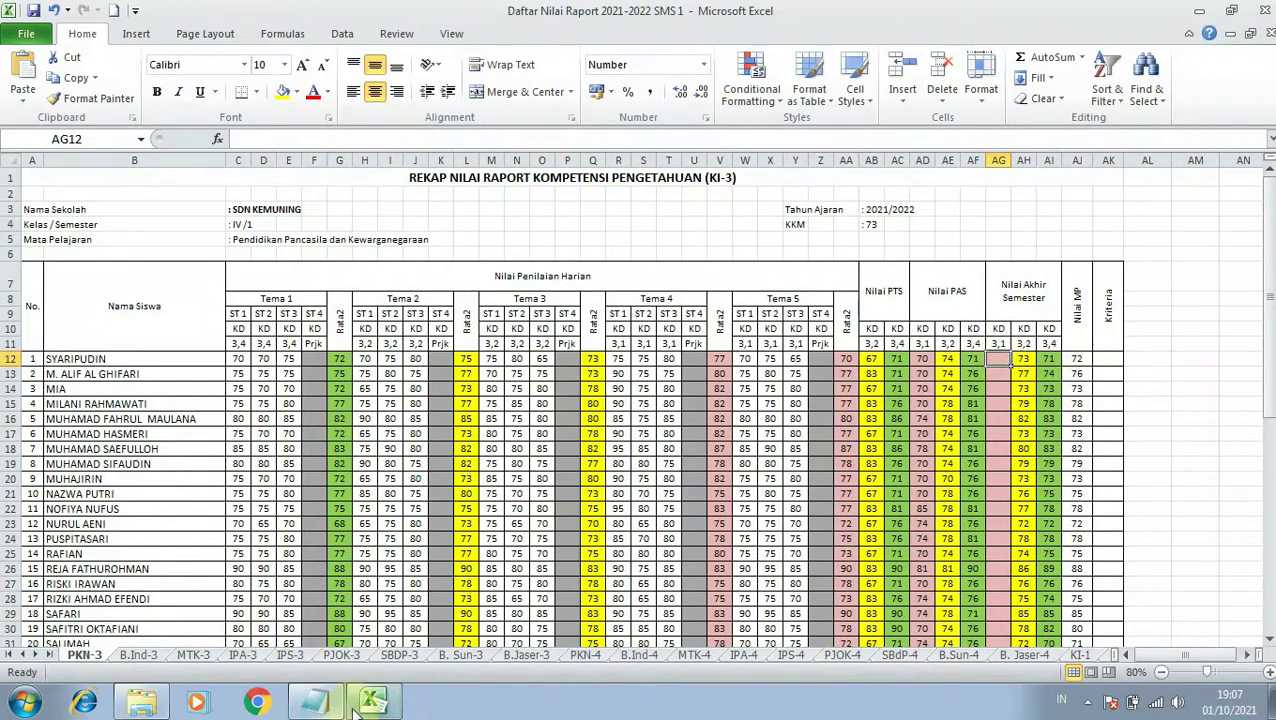
Copy the saved formula text from Notepad and close Notepad without saving.
left_click(322, 706)
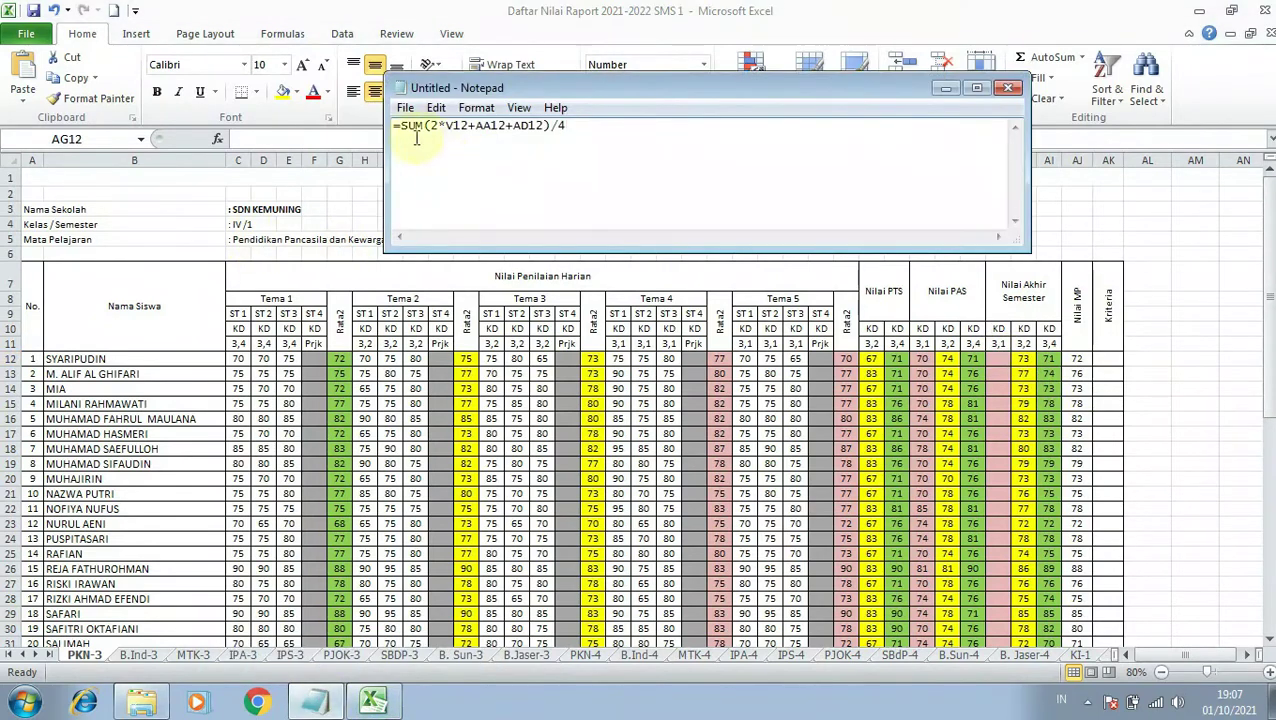
left_click_drag(395, 127, 593, 135)
key("ctrl+c")
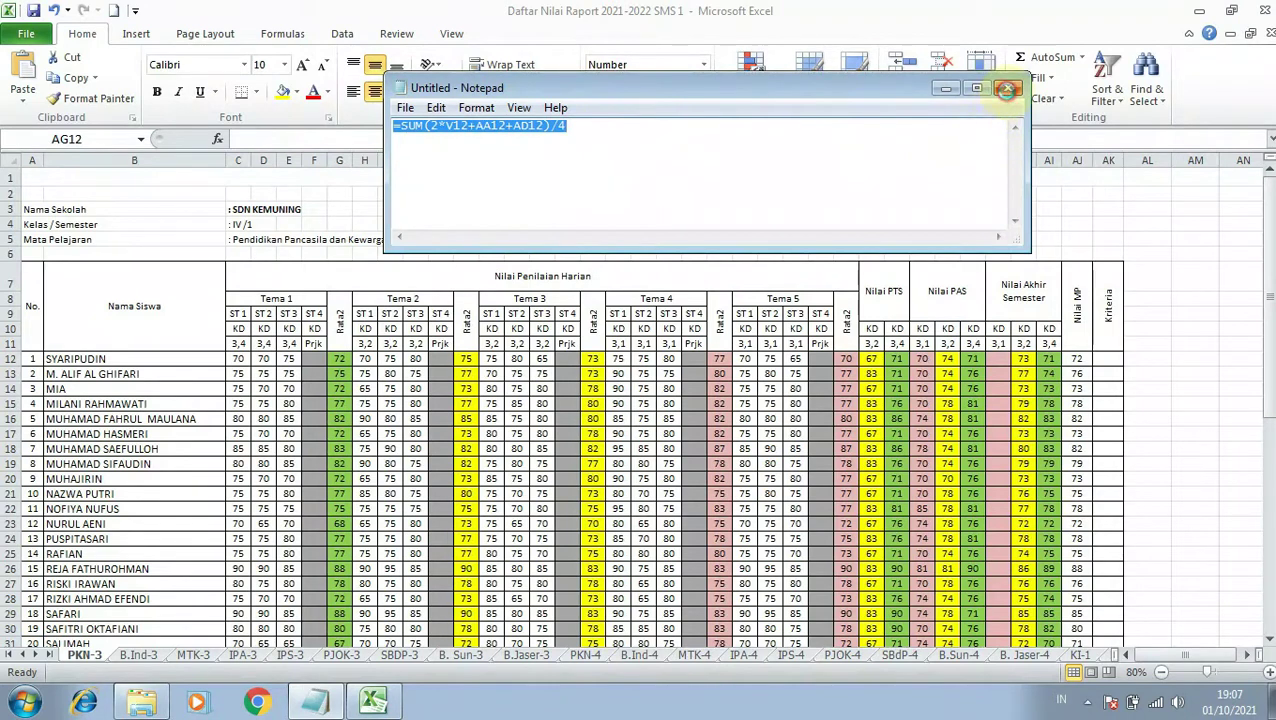
left_click(1007, 90)
left_click(648, 356)
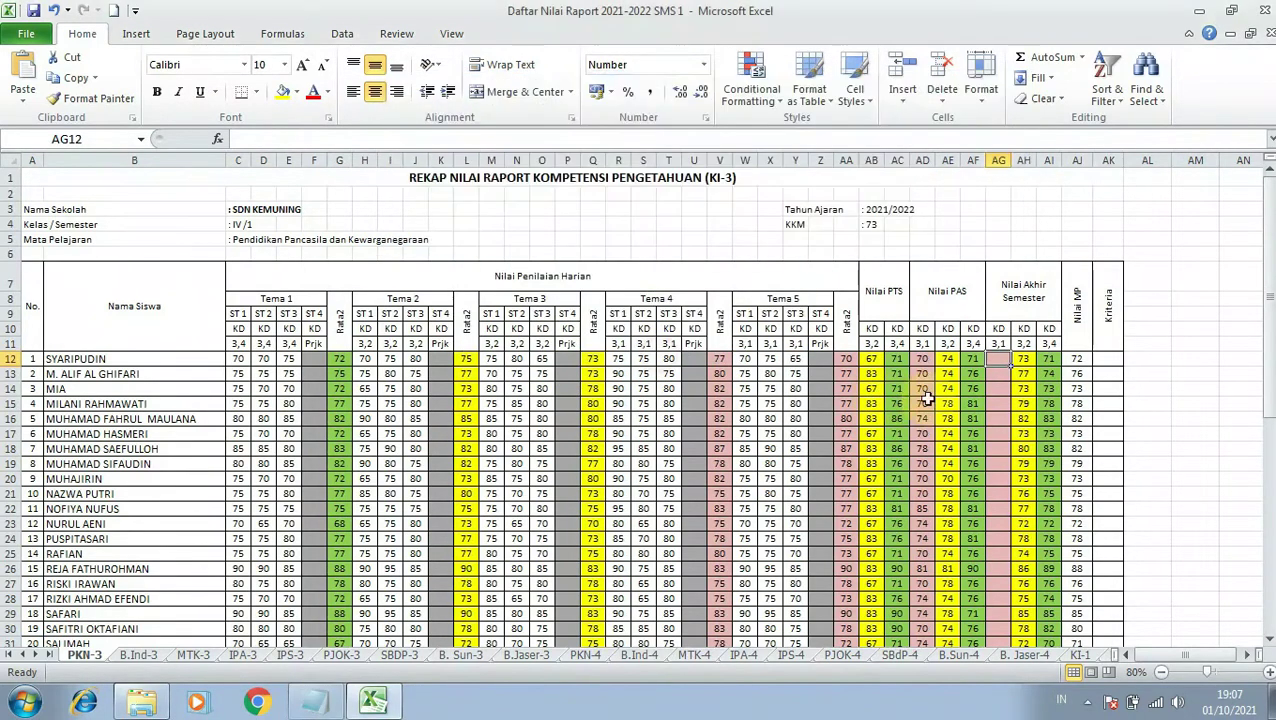
Paste =SUM(2*V12+AA12+AD12)/4 into AG12 so it shows 73.
left_click(454, 136)
key("ctrl+v")
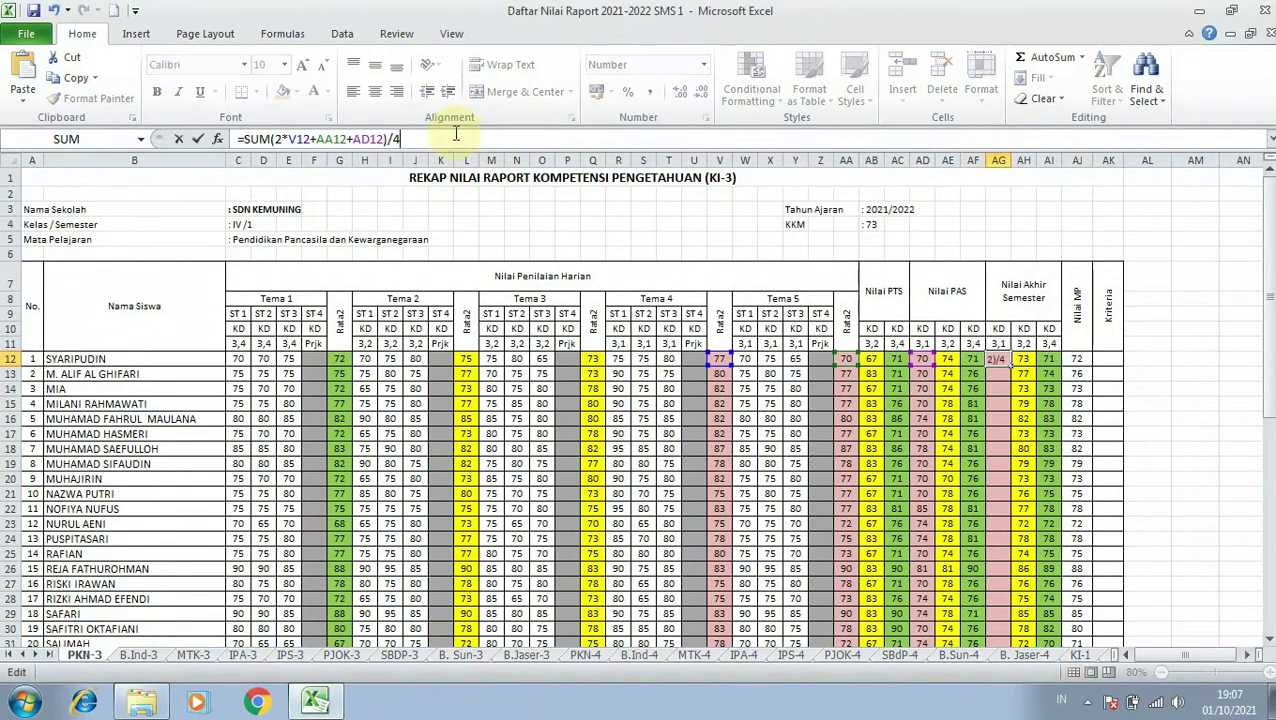
key("Return")
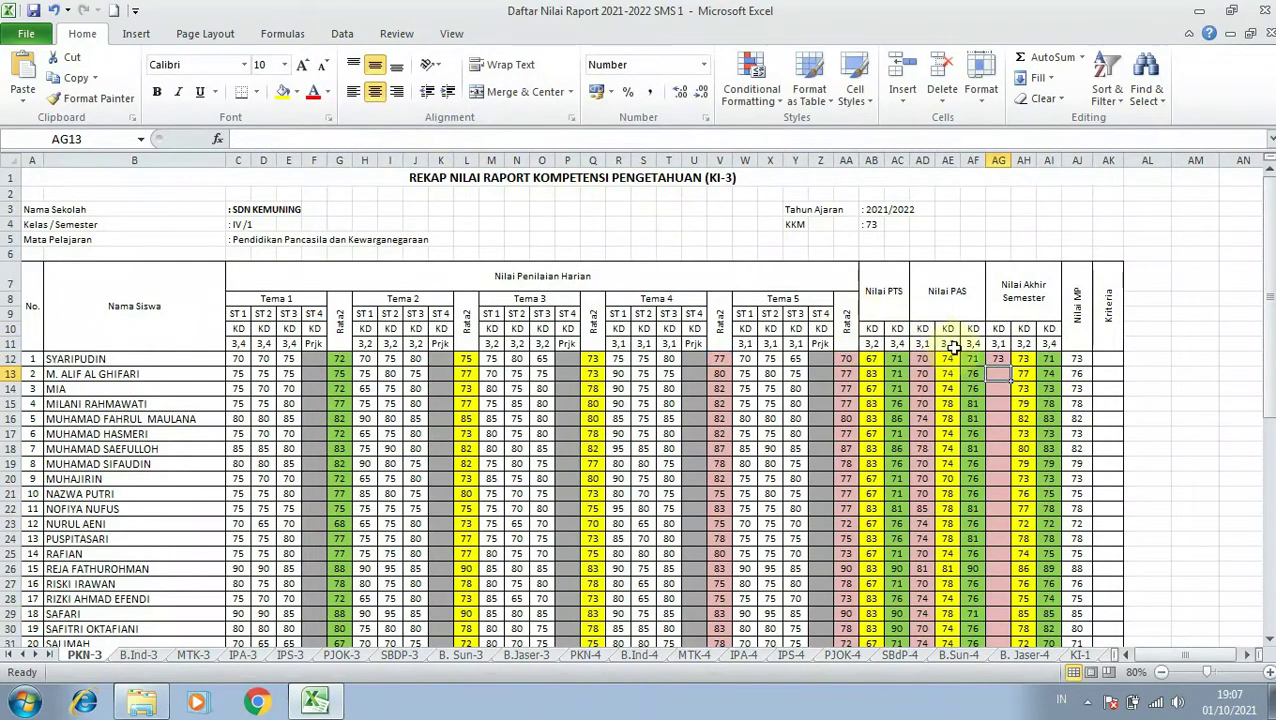
left_click(1005, 360)
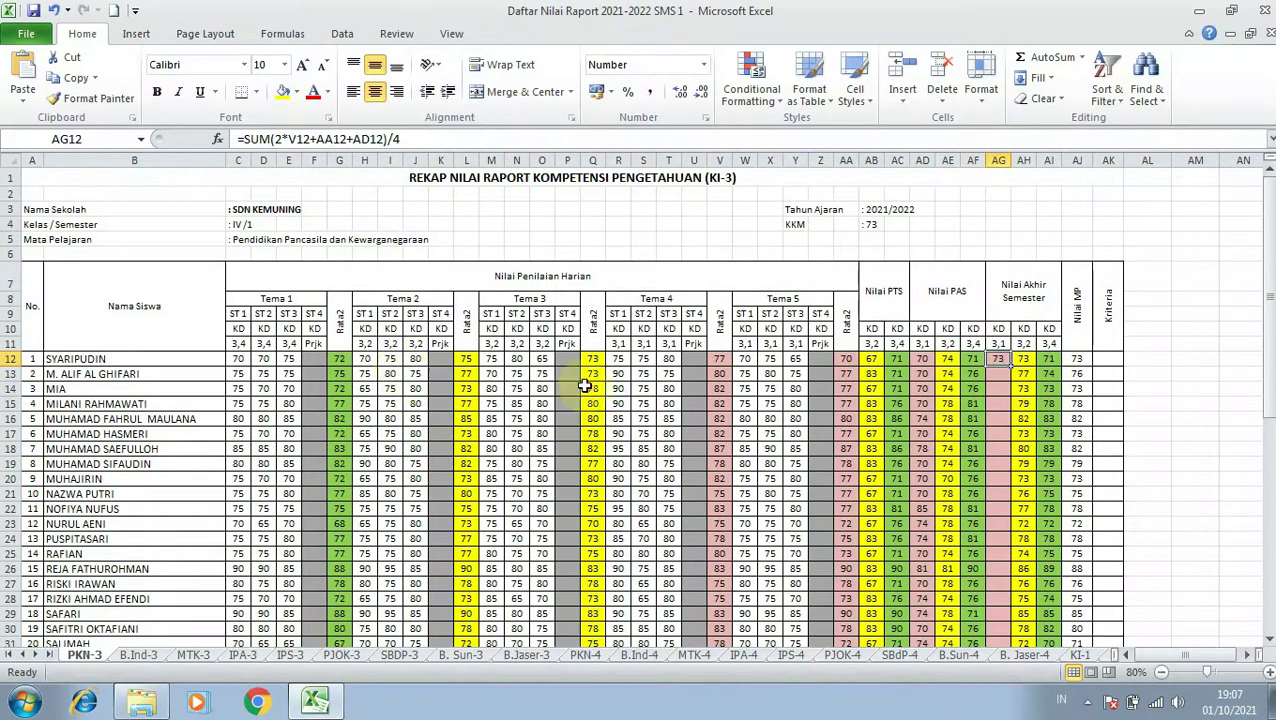
Reopen APLIKASI RAPORT from the Riquest folder and dismiss the update-links prompt.
left_click(141, 701)
double_click(349, 175)
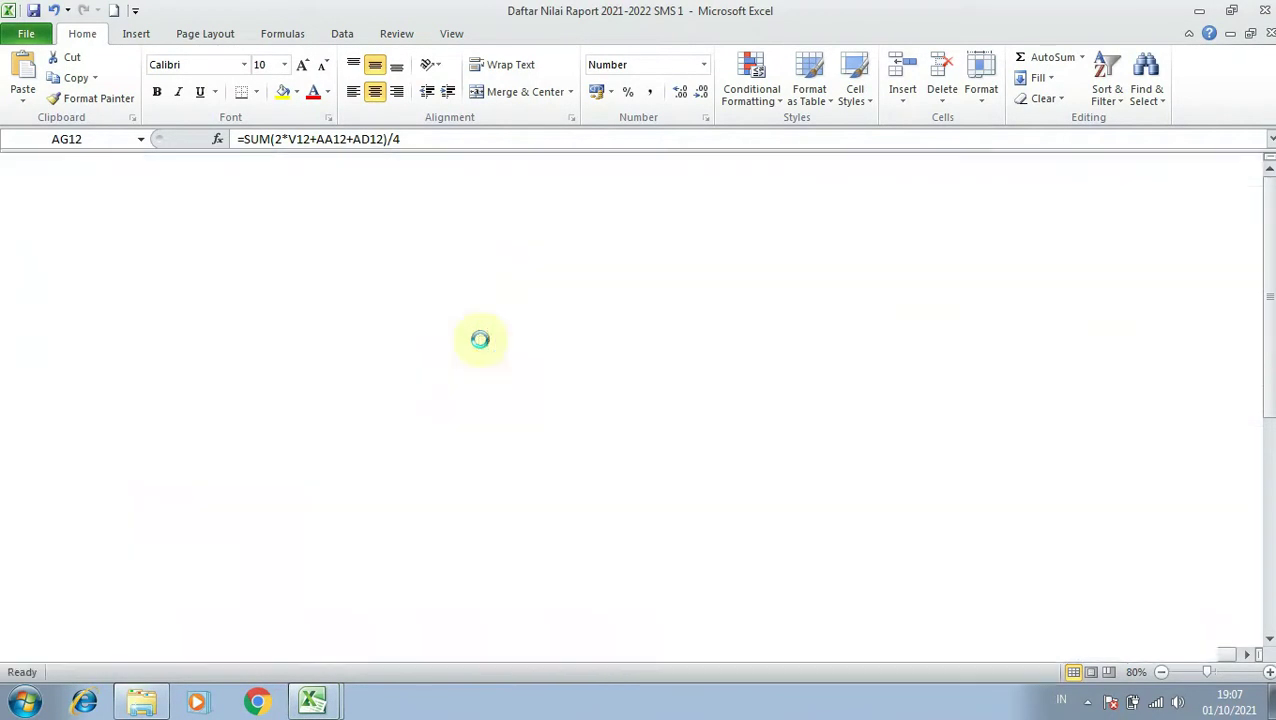
left_click(518, 430)
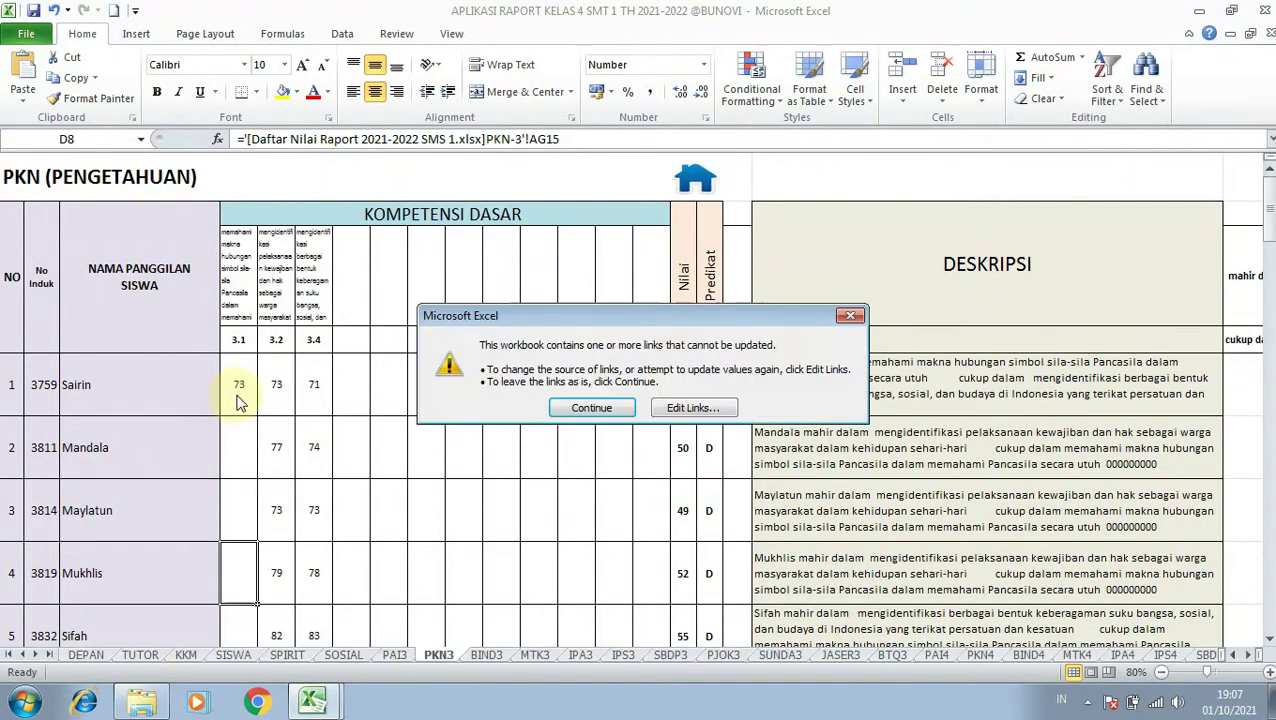
Continue past the broken-links warning and copy AG12's formula in the Daftar Nilai Raport recap.
left_click(595, 410)
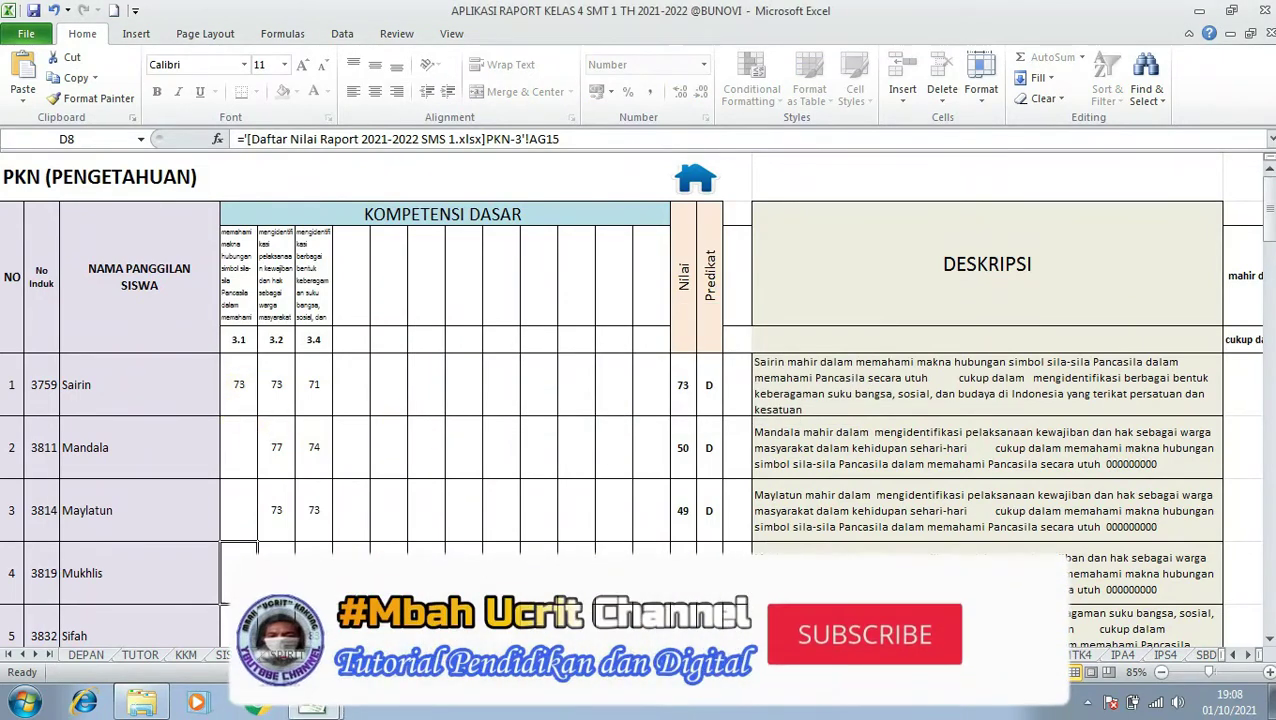
mouse_move(313, 705)
left_click(190, 628)
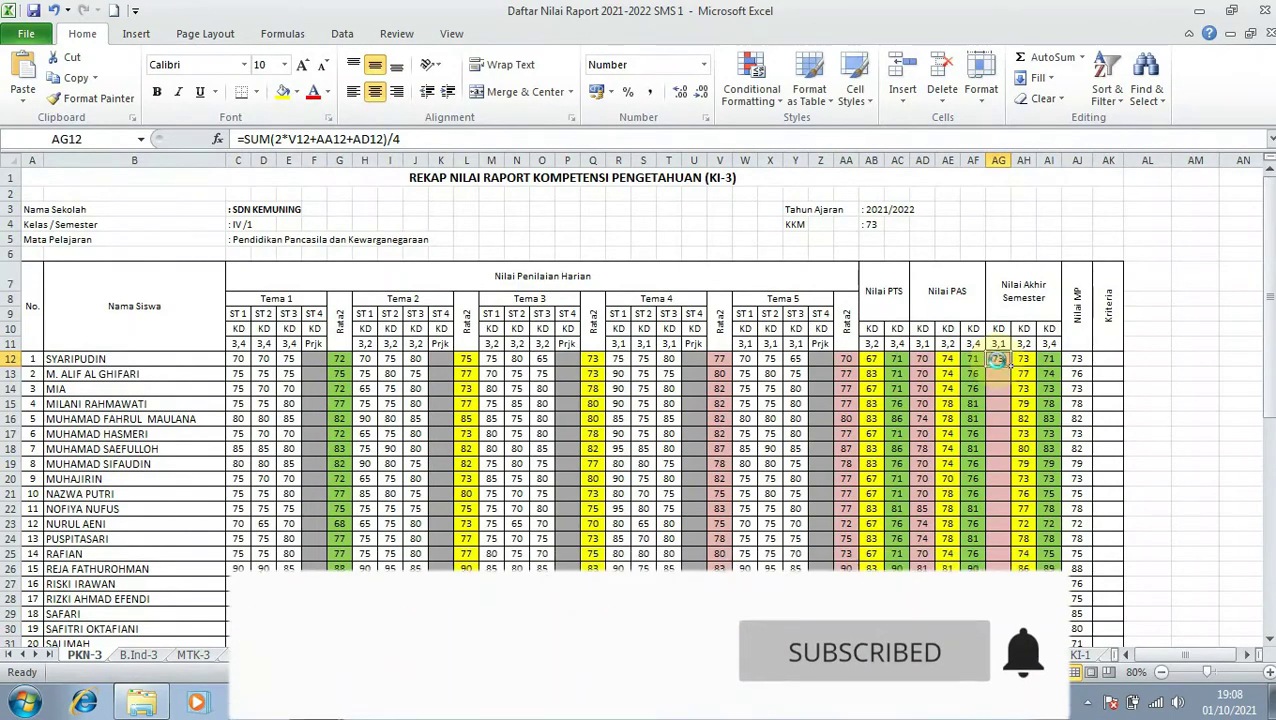
scroll(997, 360, "up", 5)
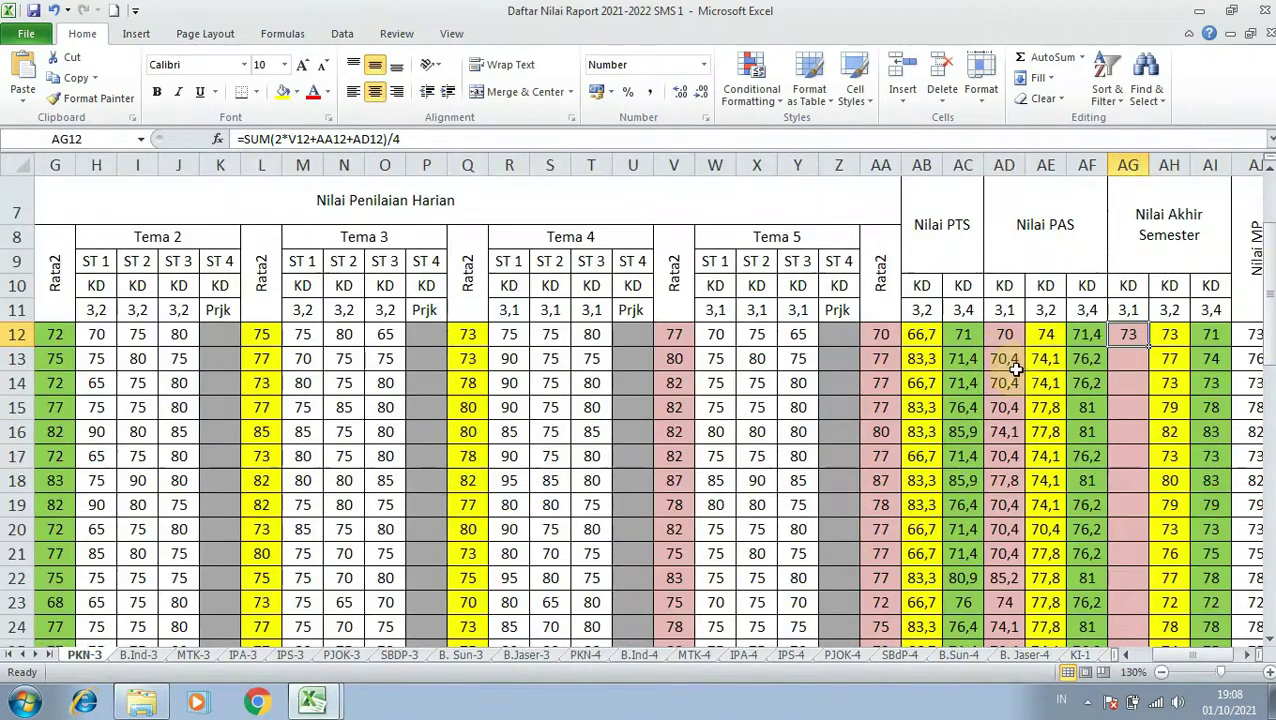
key("ctrl+c")
Paste the AG12 formula into AG13:AG43, giving scores like 77 and 78.
left_click(1133, 362)
scroll(1133, 400, "down", 10)
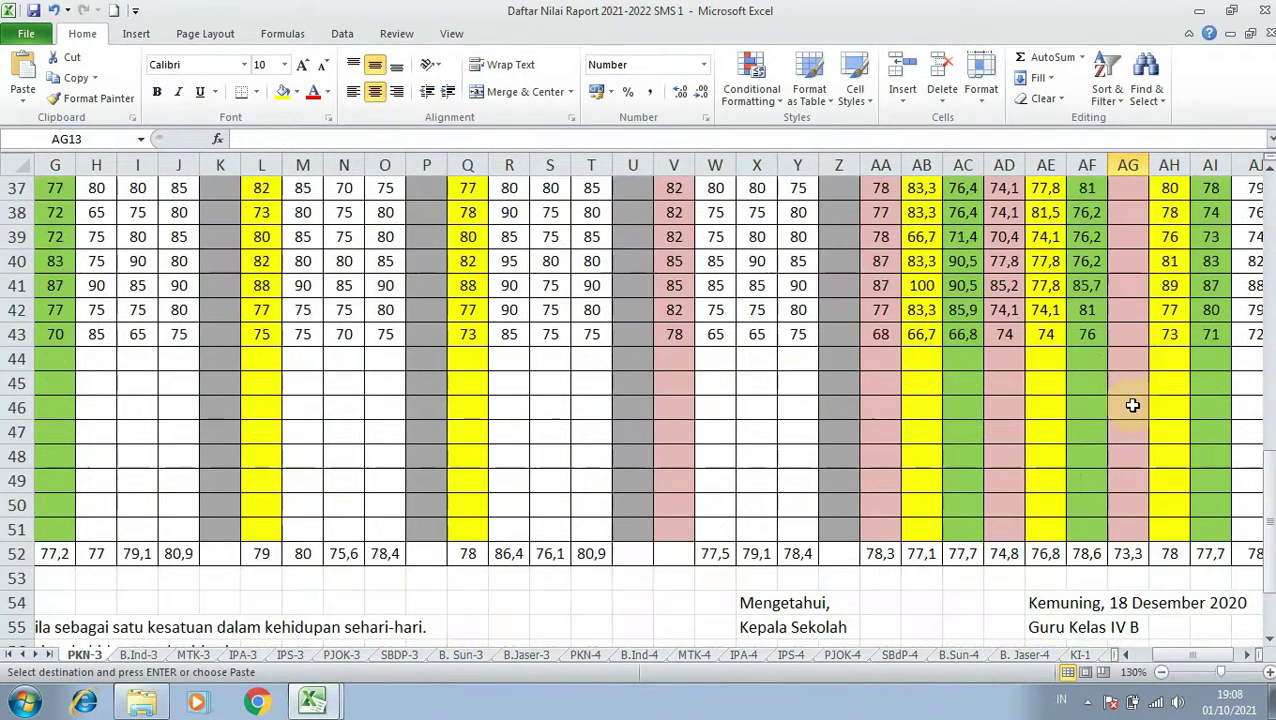
left_click(1138, 341, "shift")
key("ctrl+v")
scroll(1138, 341, "up", 10)
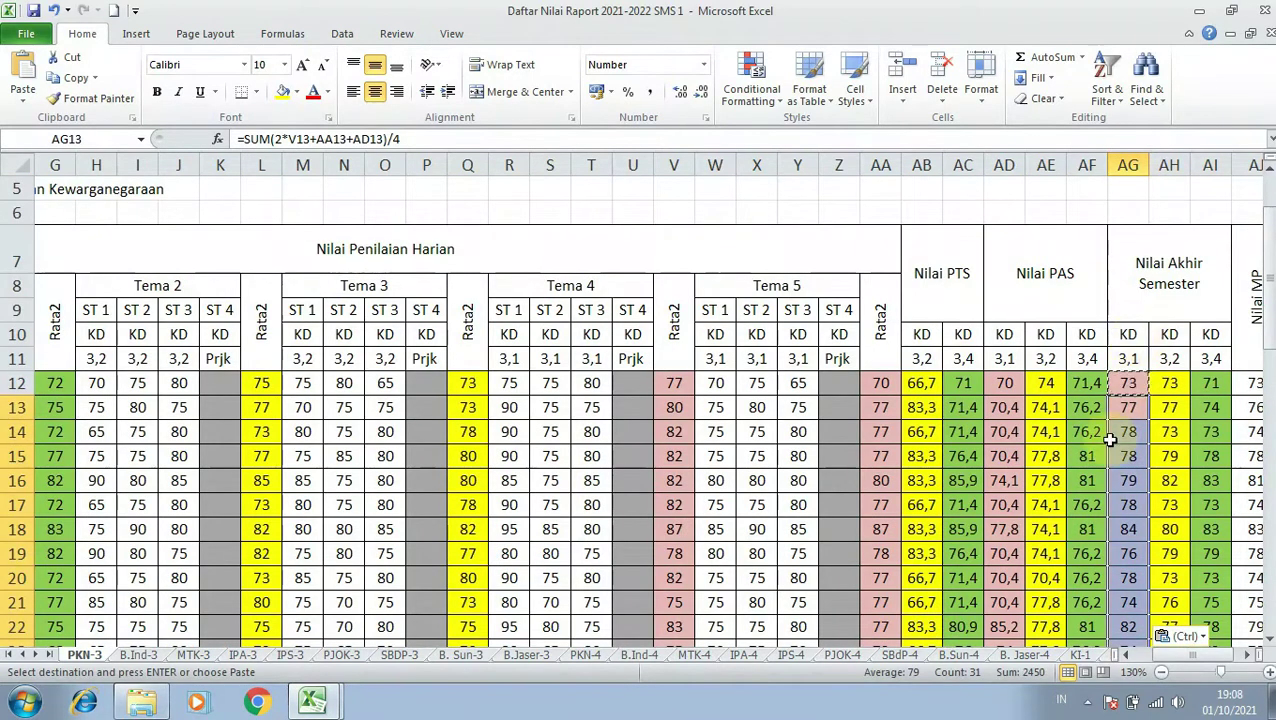
left_click(318, 702)
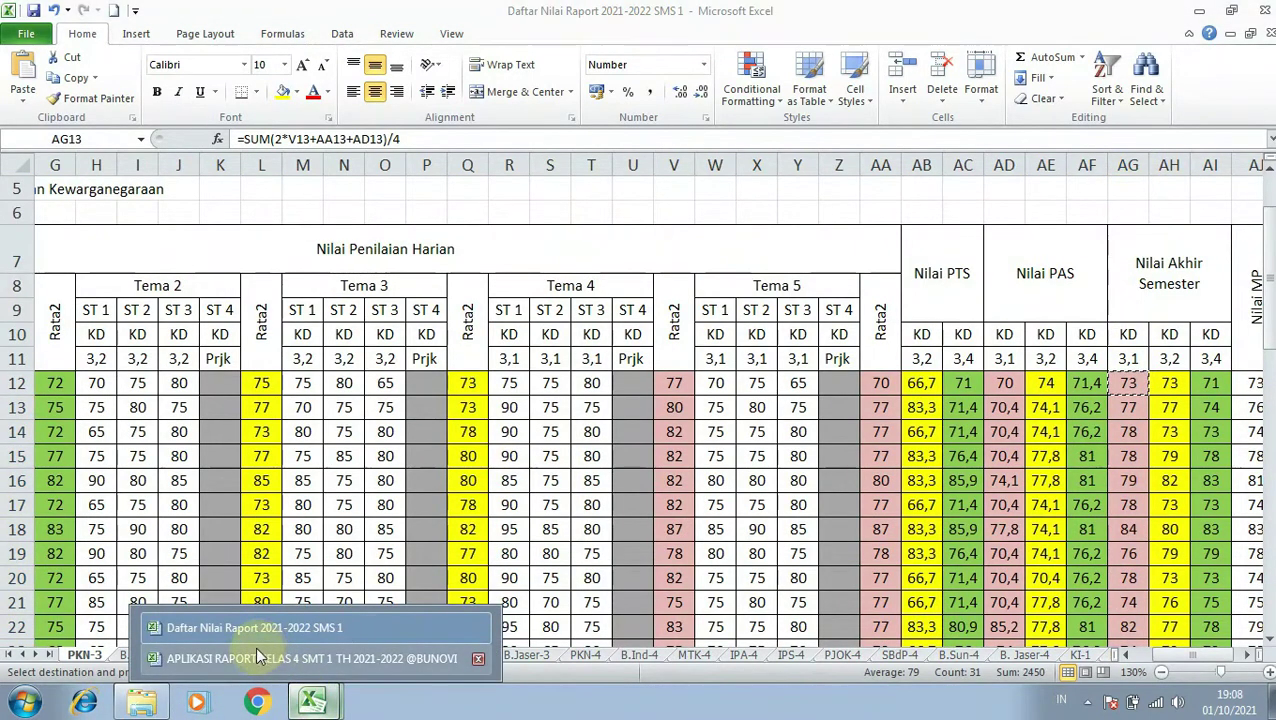
Review the filled-in PKN3 3.1 scores in the report workbook.
left_click(250, 656)
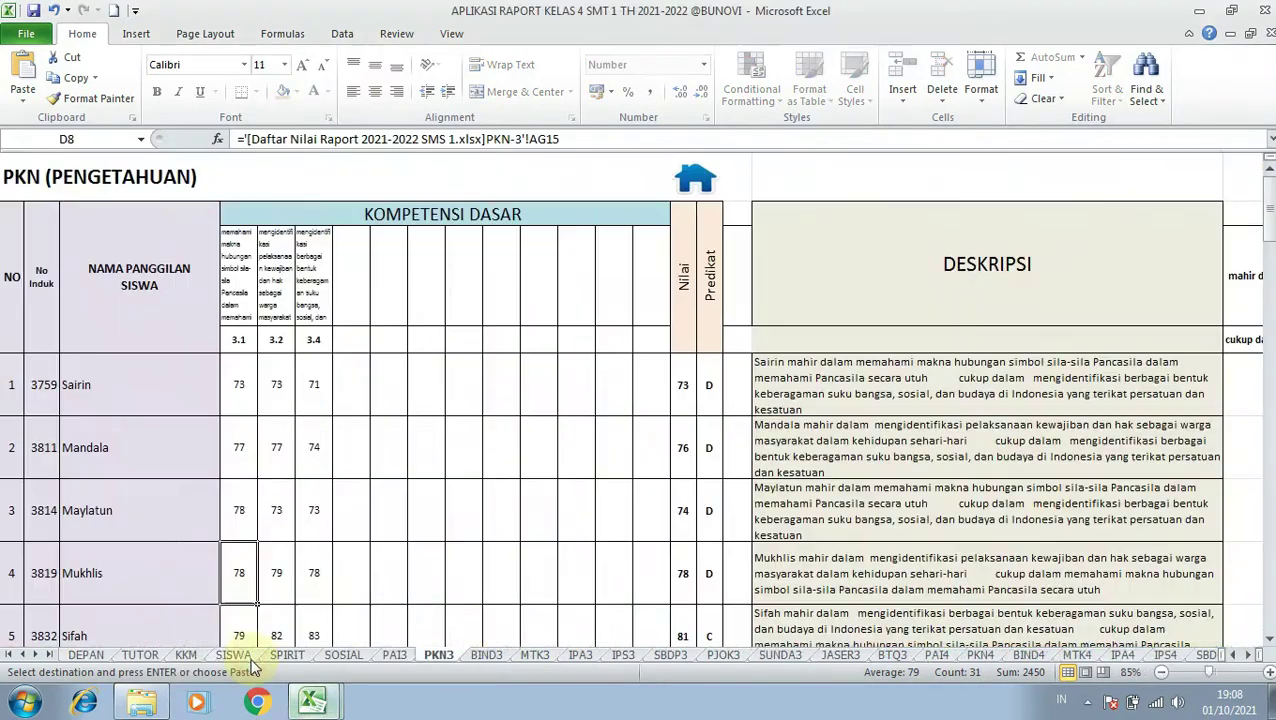
scroll(251, 516, "down", 3)
scroll(249, 519, "down", 2)
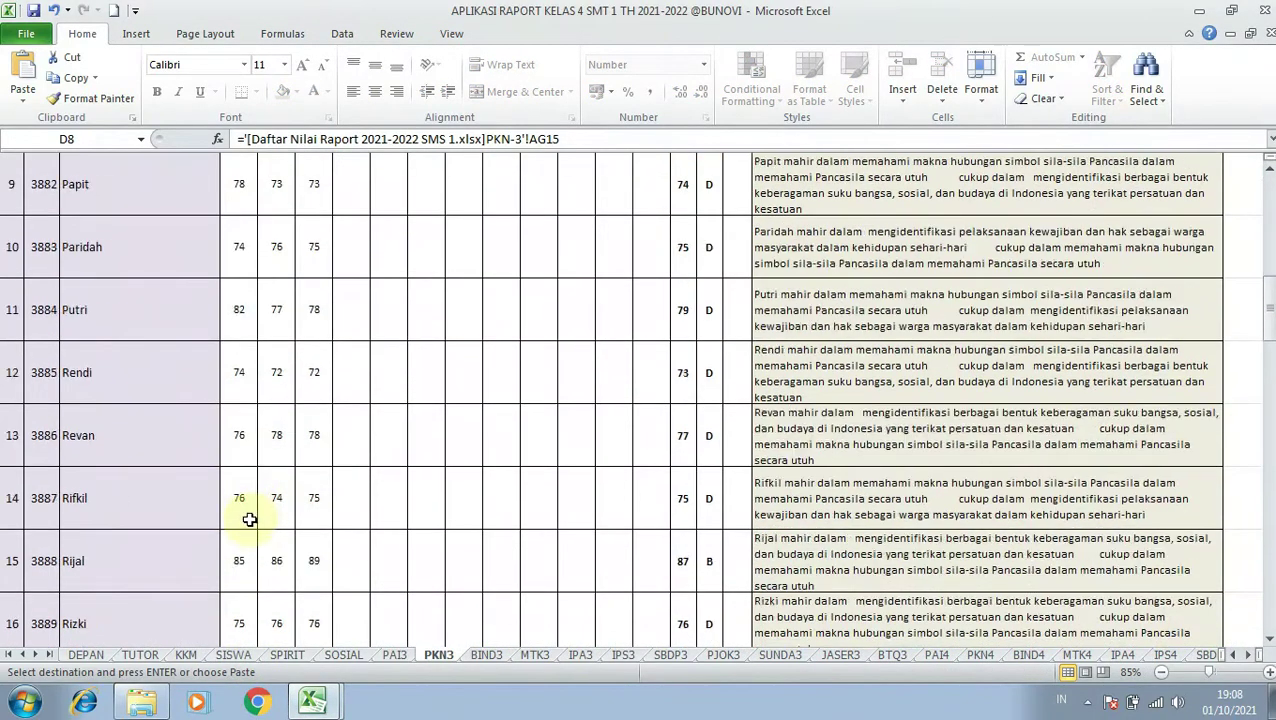
scroll(249, 519, "down", 2)
scroll(248, 520, "down", 1)
scroll(247, 521, "down", 2)
scroll(245, 523, "down", 2)
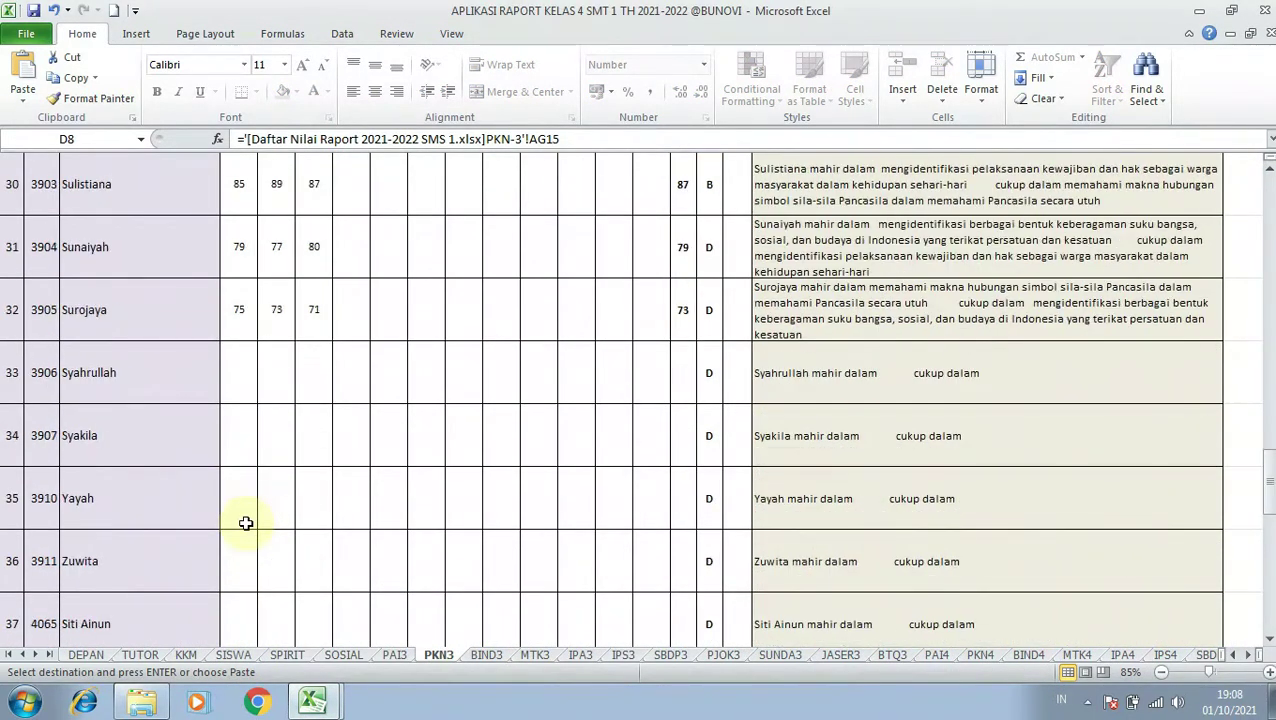
scroll(245, 523, "up", 3)
scroll(245, 522, "up", 2)
scroll(245, 521, "up", 1)
scroll(245, 520, "up", 3)
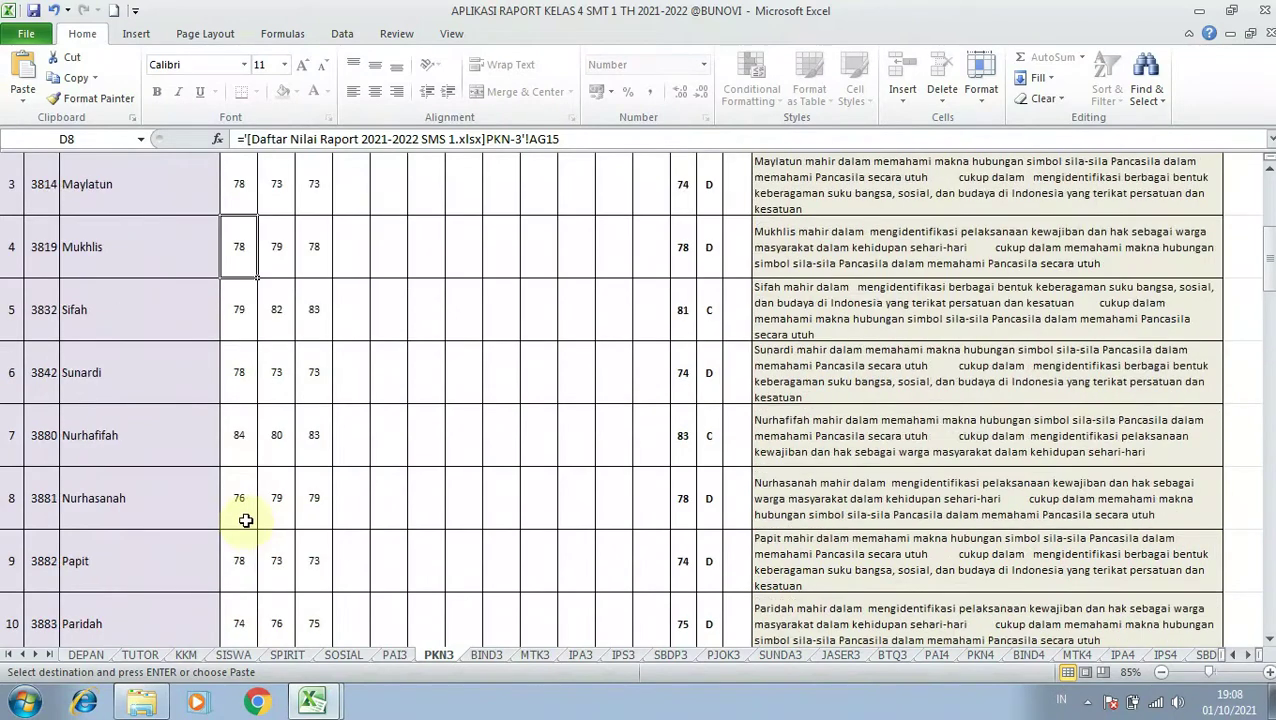
scroll(245, 520, "up", 2)
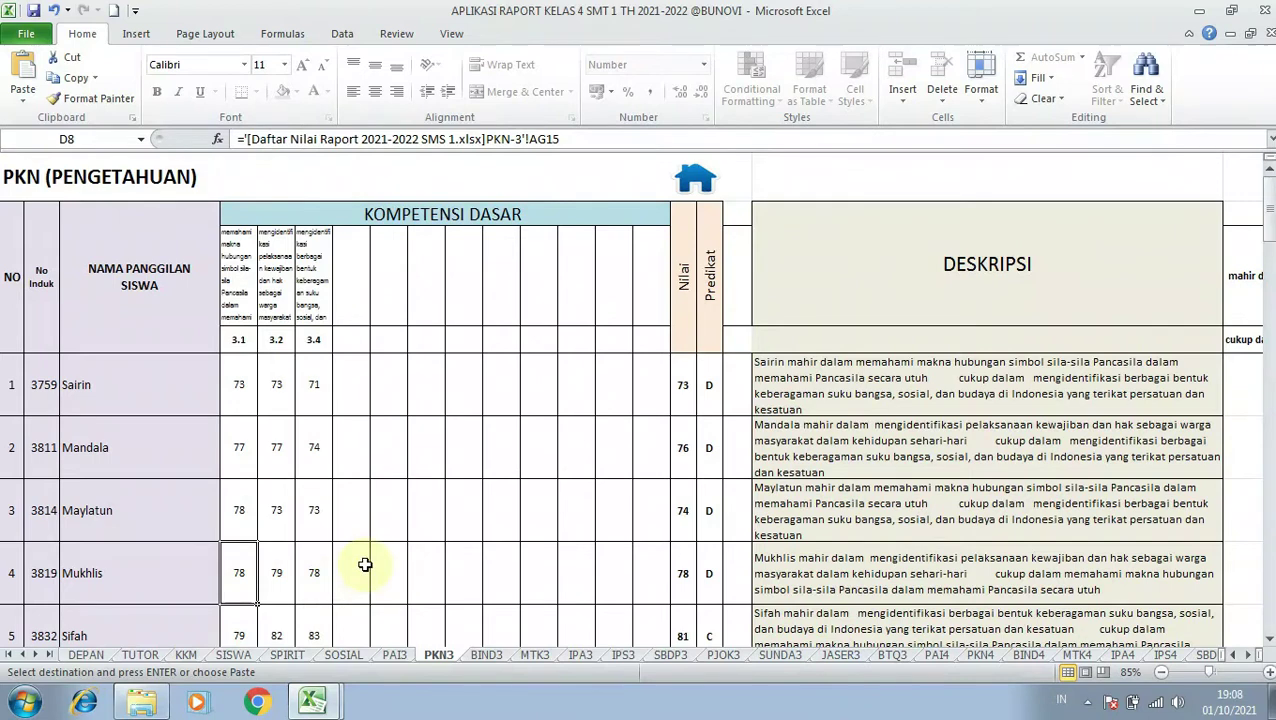
Save and close the report workbook, then save and close the Daftar Nilai Raport recap.
left_click(1262, 12)
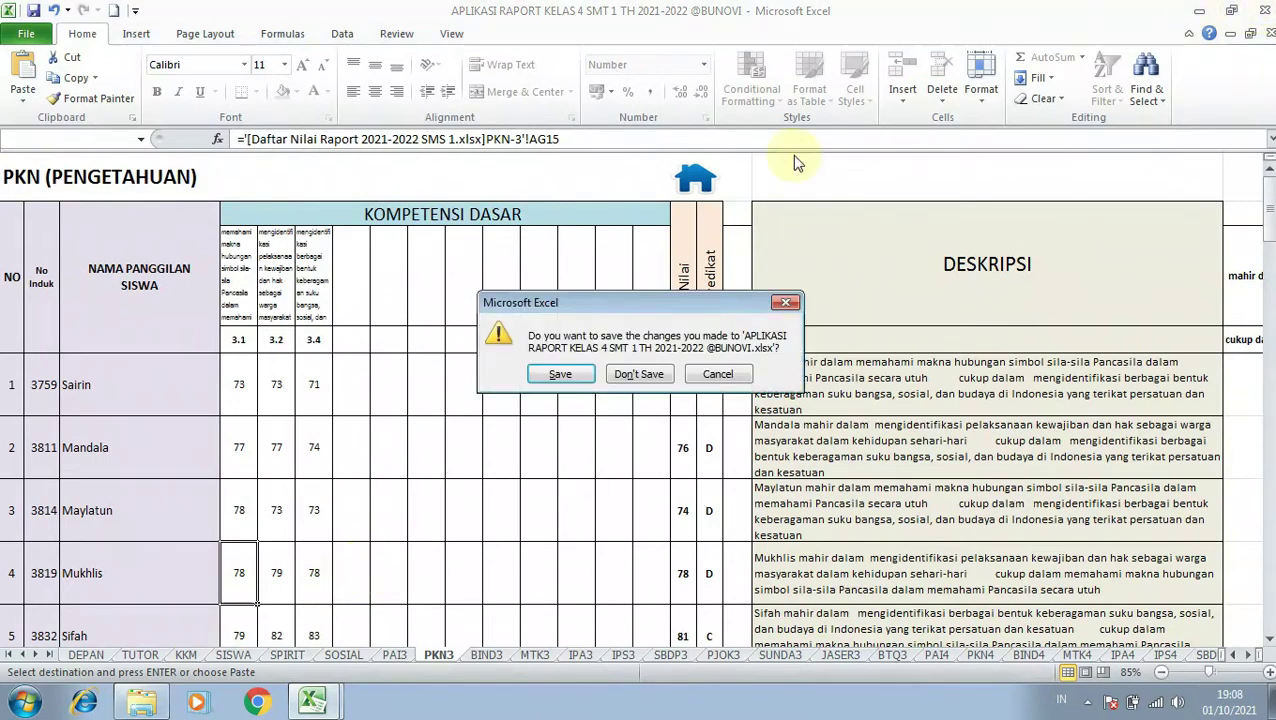
left_click(558, 376)
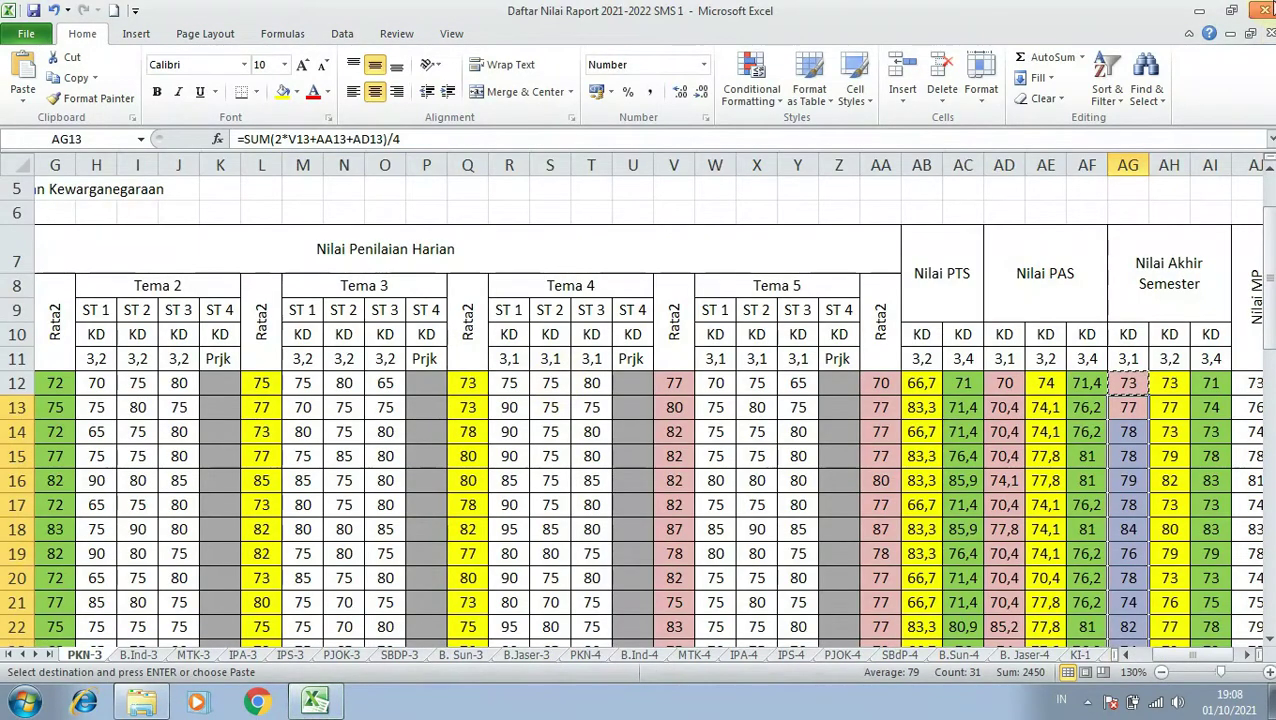
left_click(560, 374)
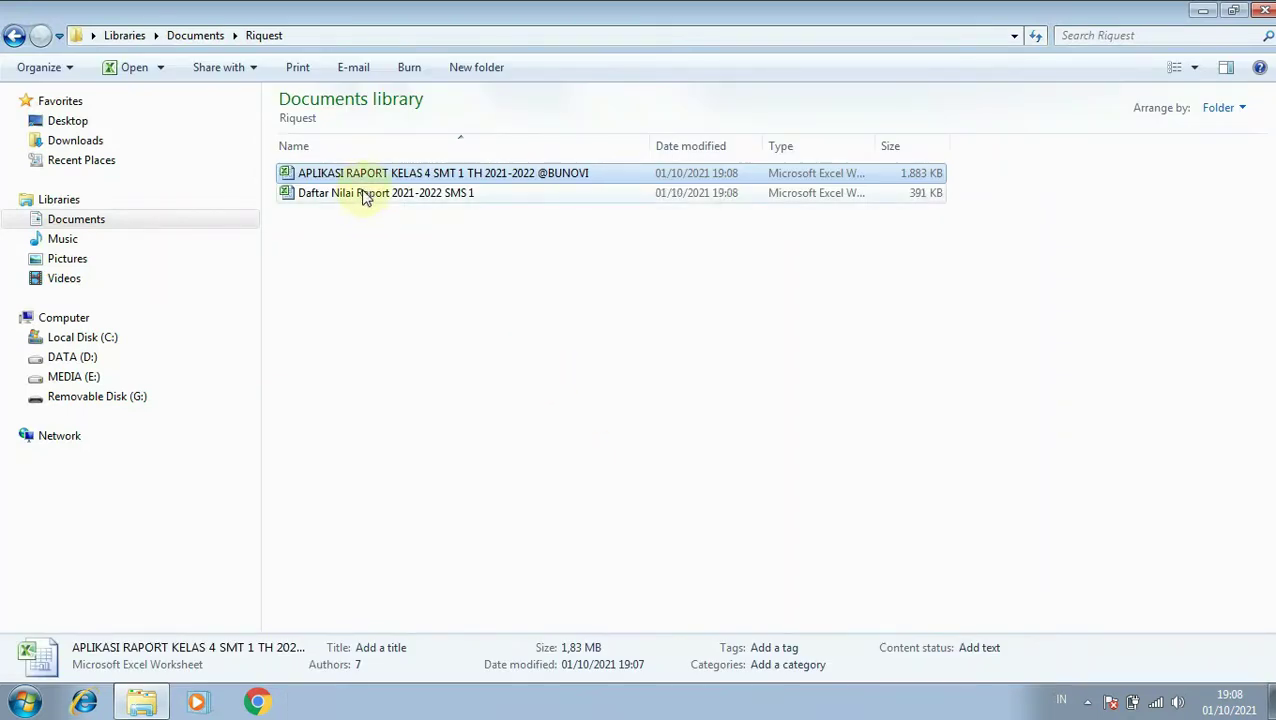
Rename the recap file from SMS 1 to SMS 2, then open APLIKASI RAPORT.
left_click(363, 193)
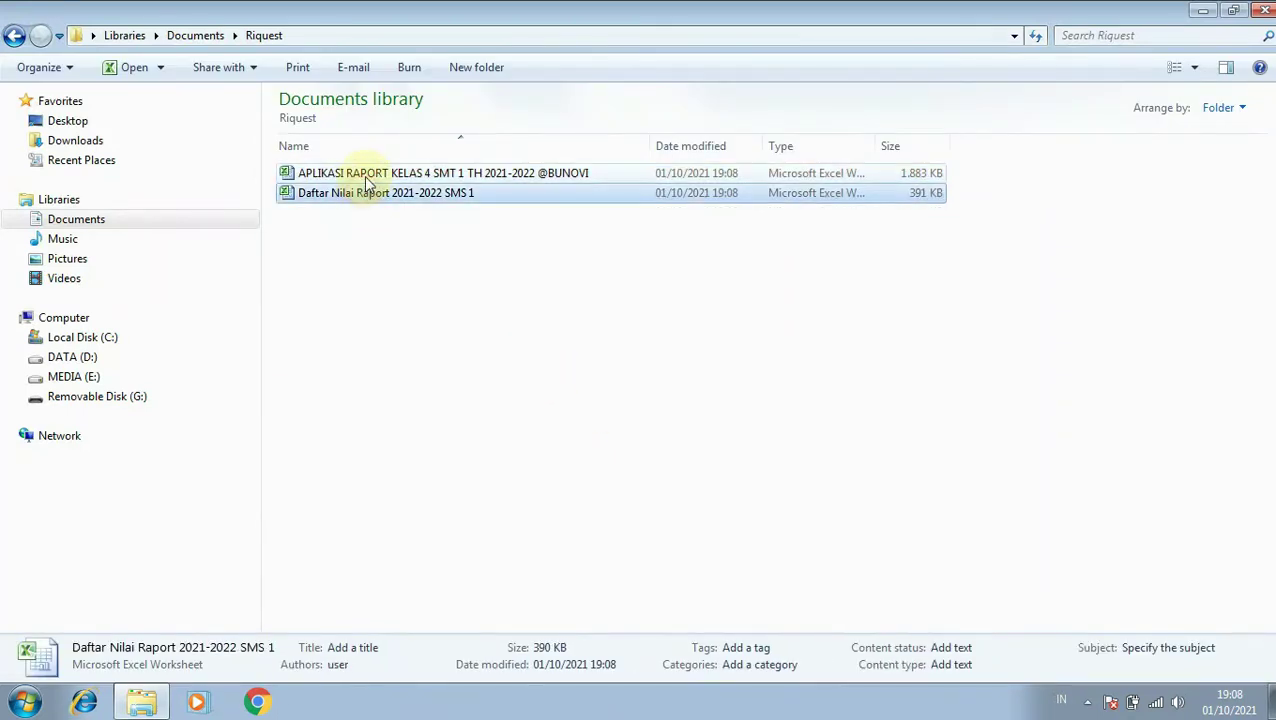
left_click(375, 173)
left_click(400, 193)
left_click(440, 174)
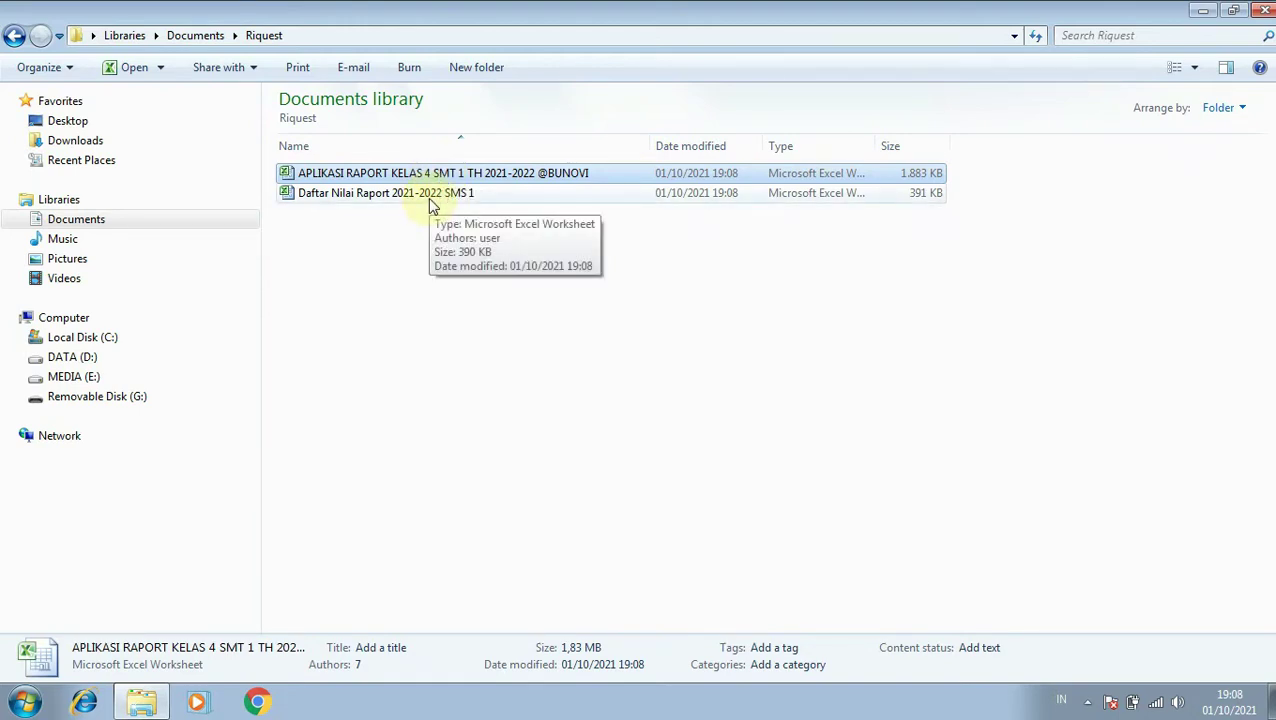
right_click(432, 205)
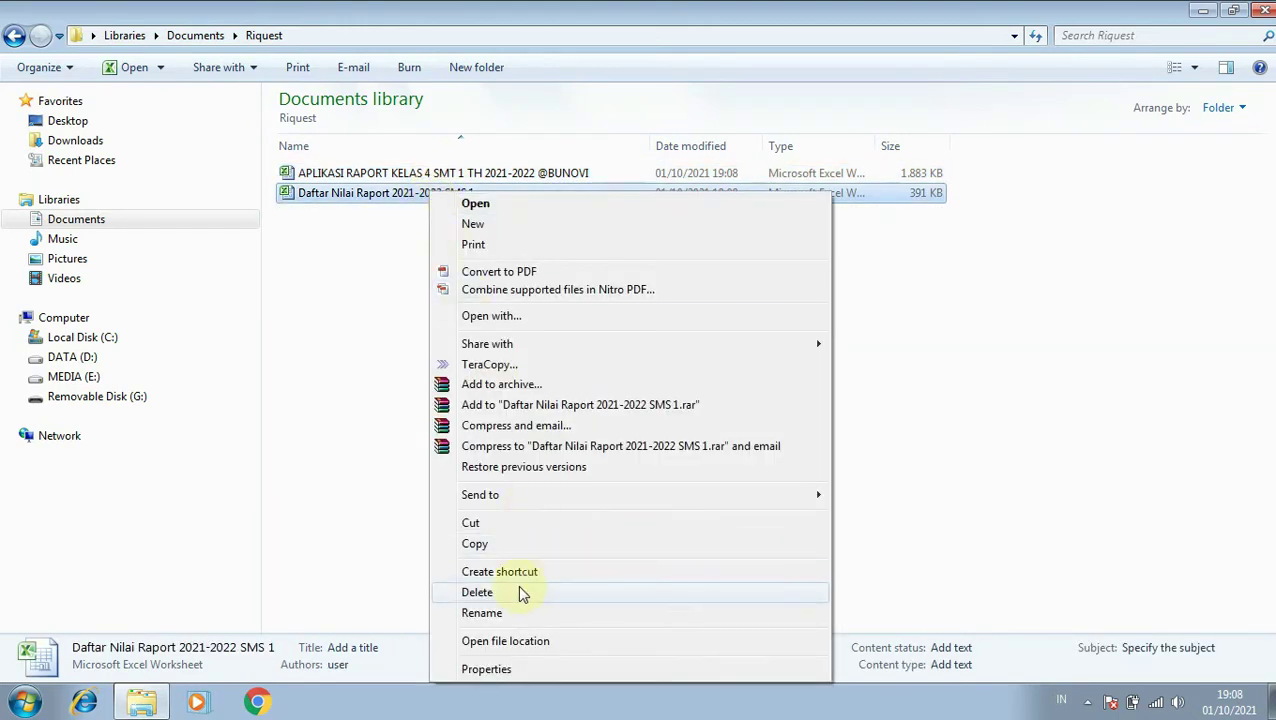
left_click(504, 612)
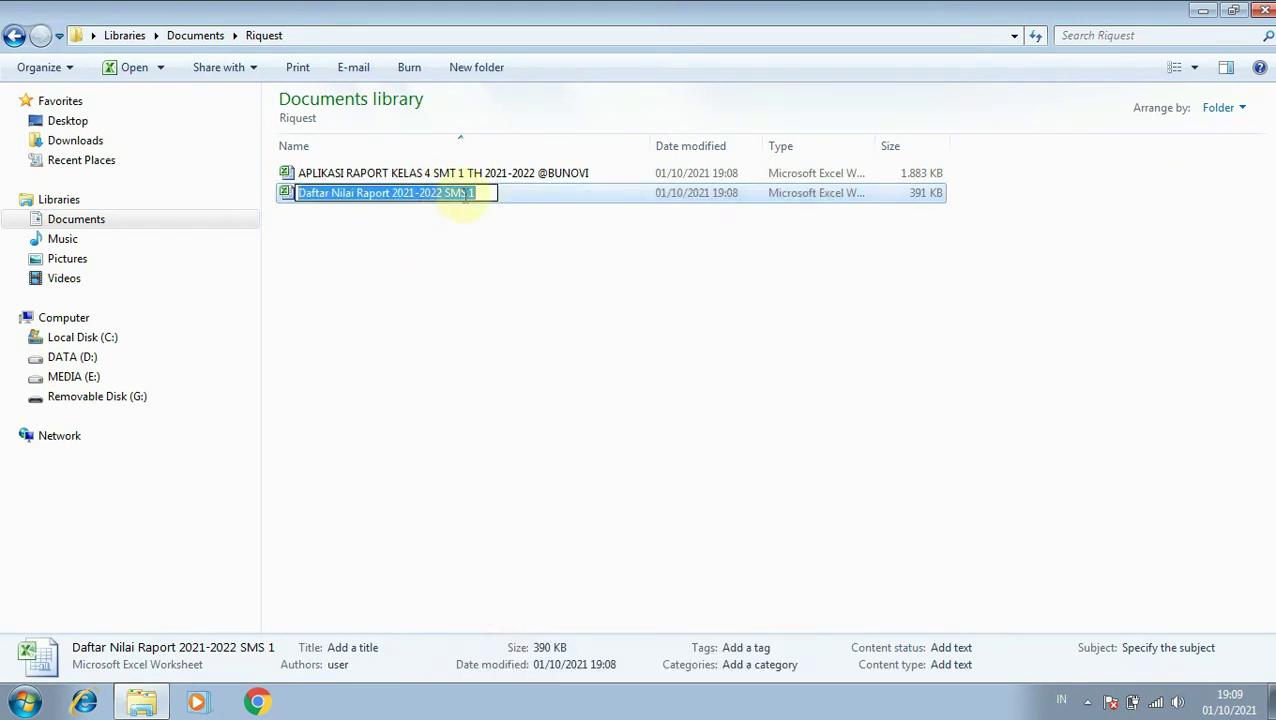
left_click(476, 197)
type("2")
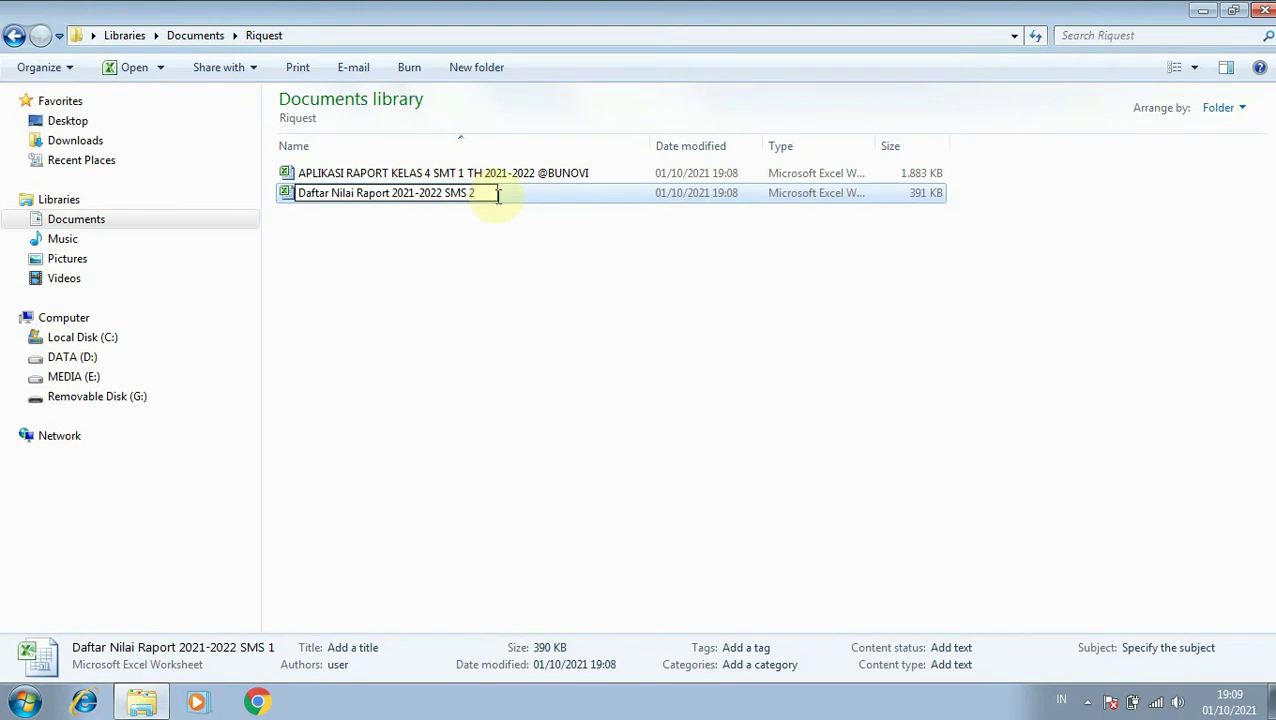
key("Return")
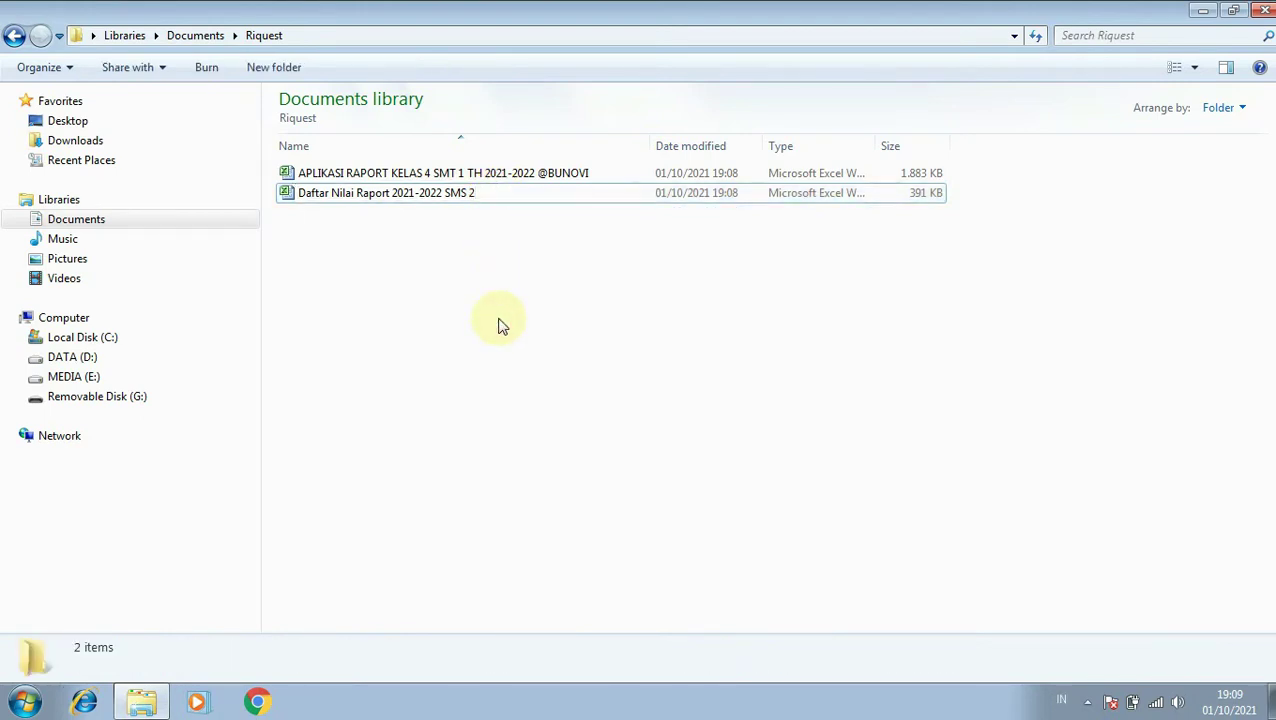
double_click(463, 177)
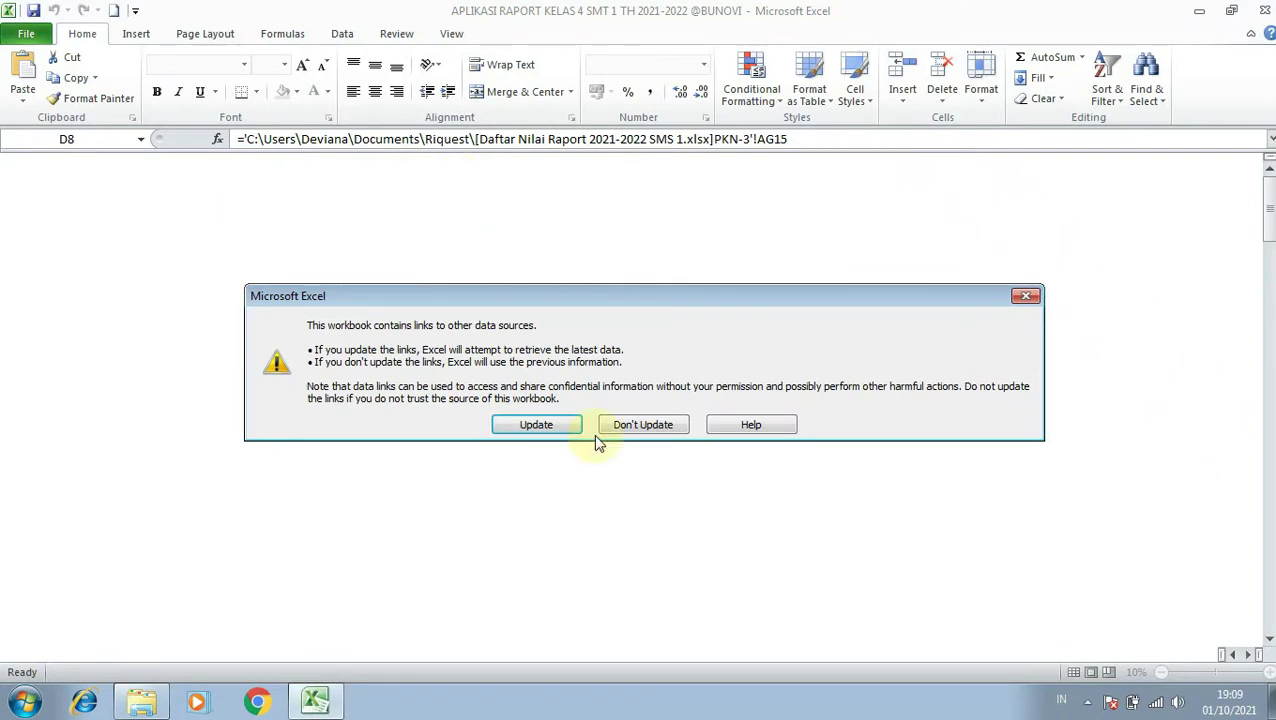
Get past the links warnings and confirm PKN3 cell D5 still links to the SMS 1 recap file.
left_click(538, 424)
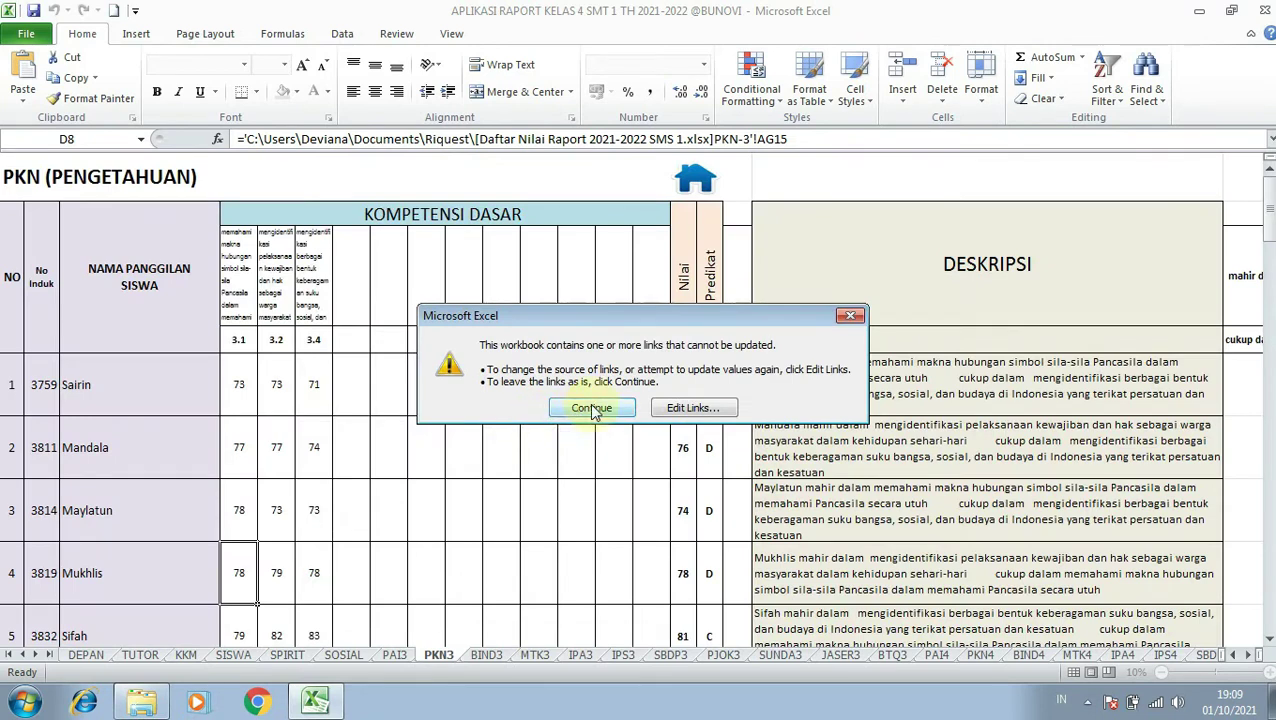
left_click(588, 406)
left_click(239, 386)
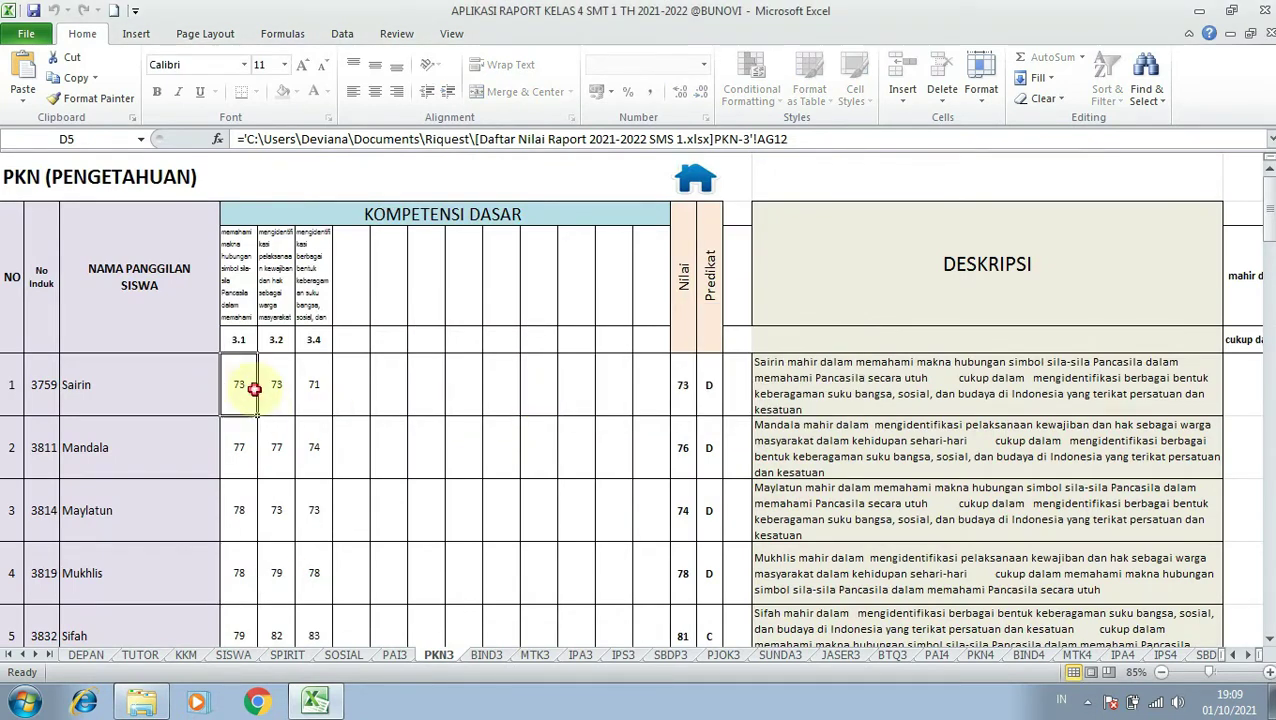
left_click(677, 139)
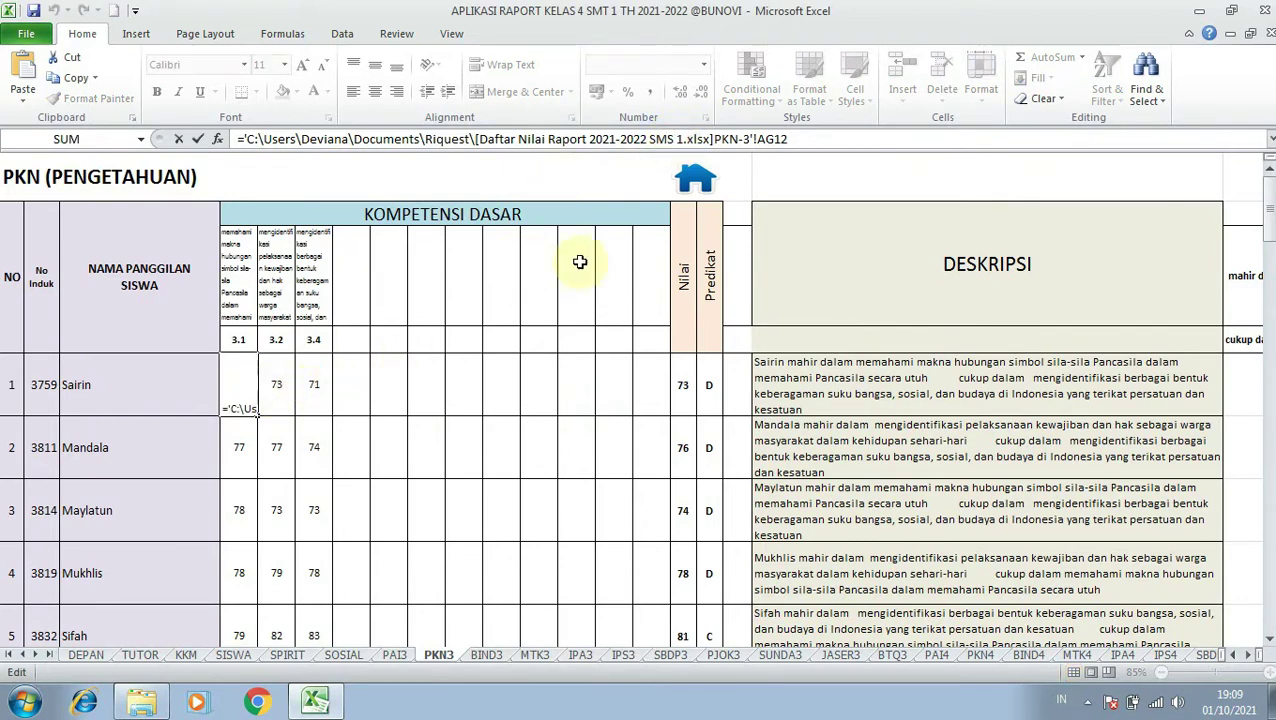
key("Escape")
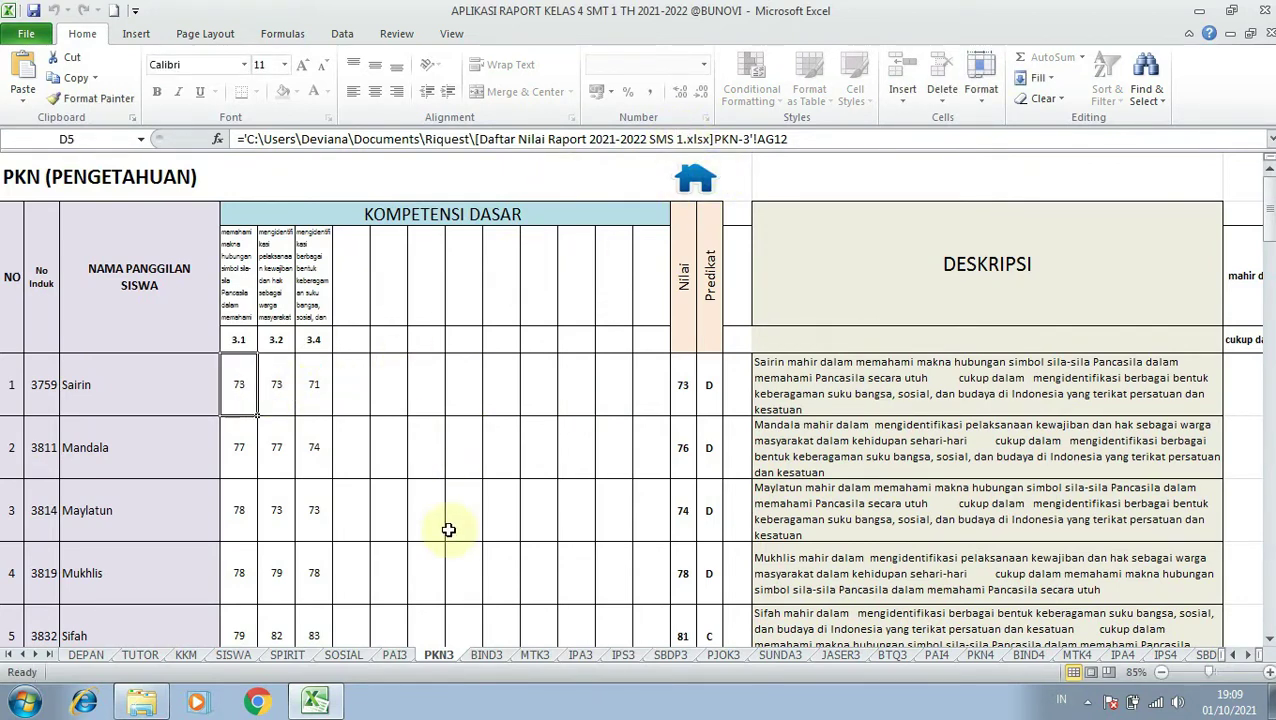
Check that BIND3 cell D5 also links to the SMS 1 recap, then return to the Riquest folder.
left_click(450, 520)
left_click(486, 656)
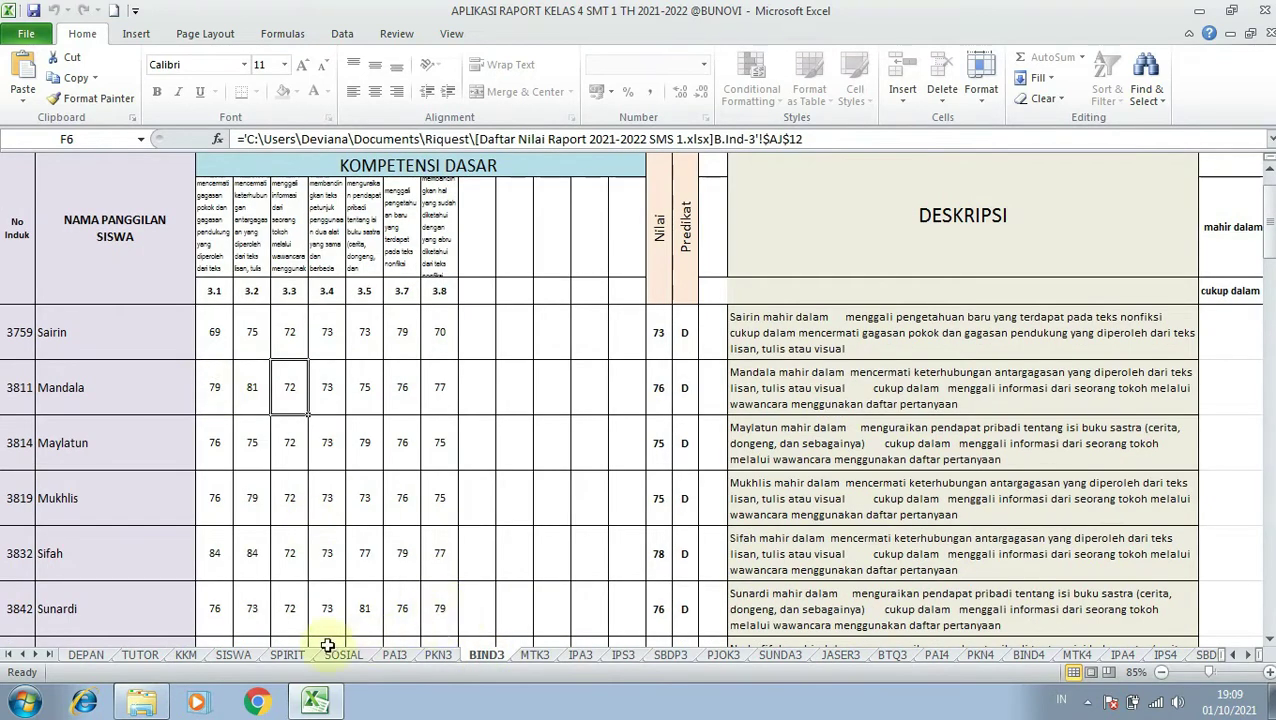
left_click(548, 240)
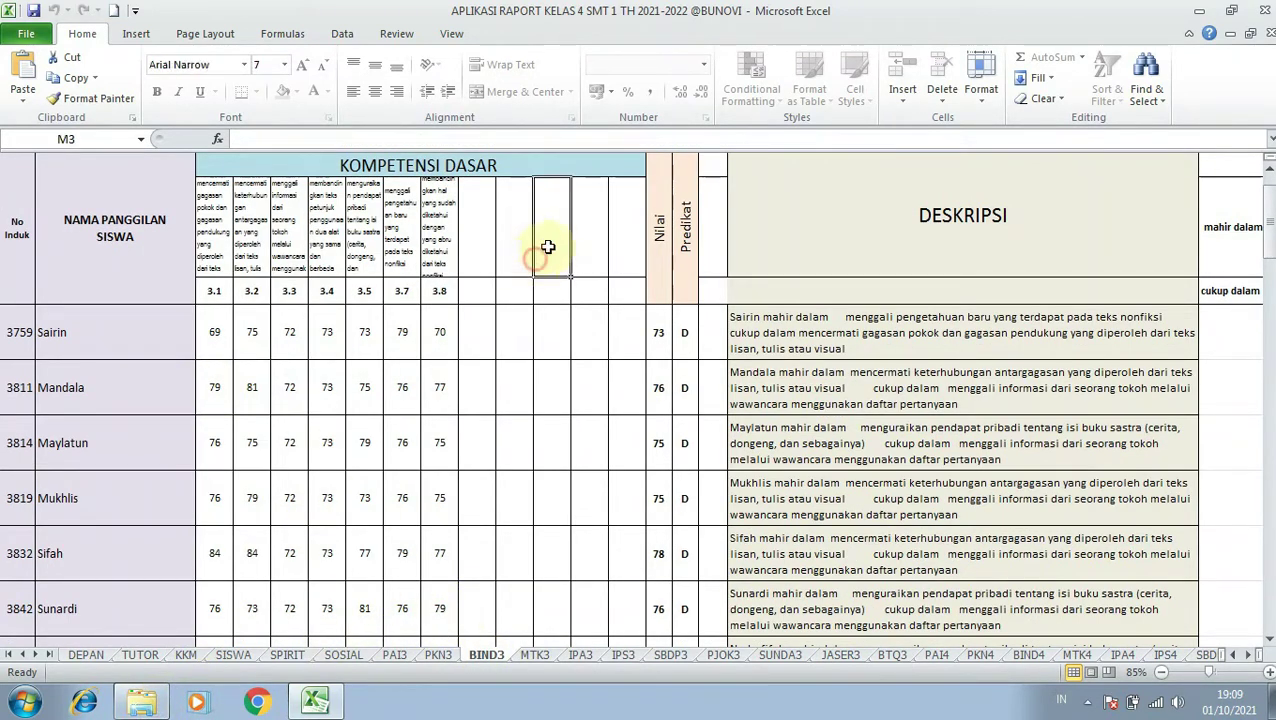
left_click(215, 332)
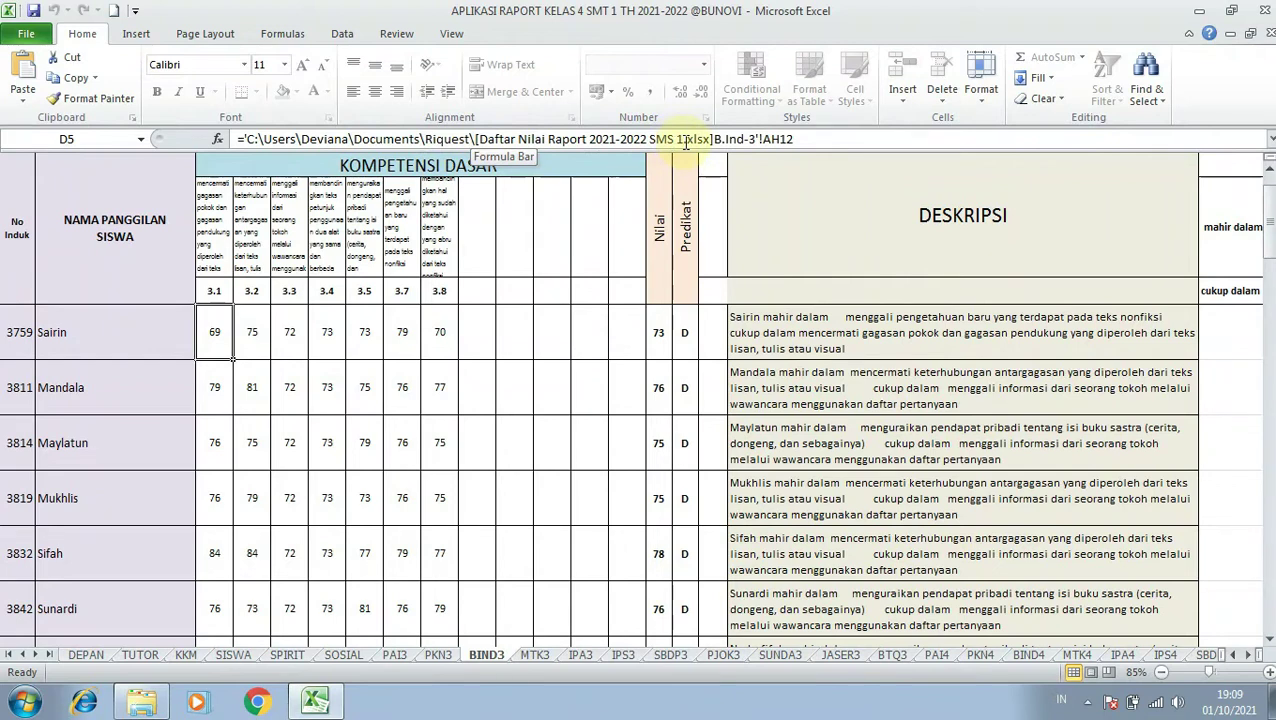
left_click(141, 703)
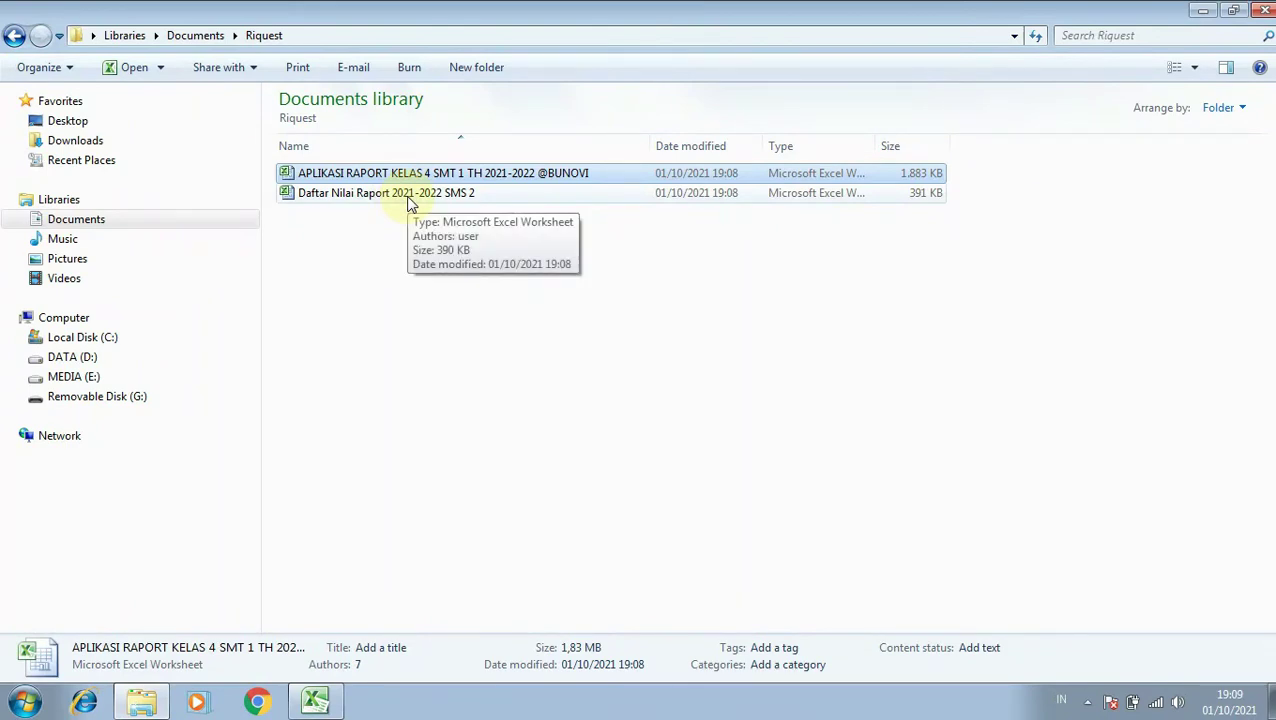
Open the renamed Daftar Nilai Raport SMS 2 recap and inspect the final score in AG12.
left_click(409, 204)
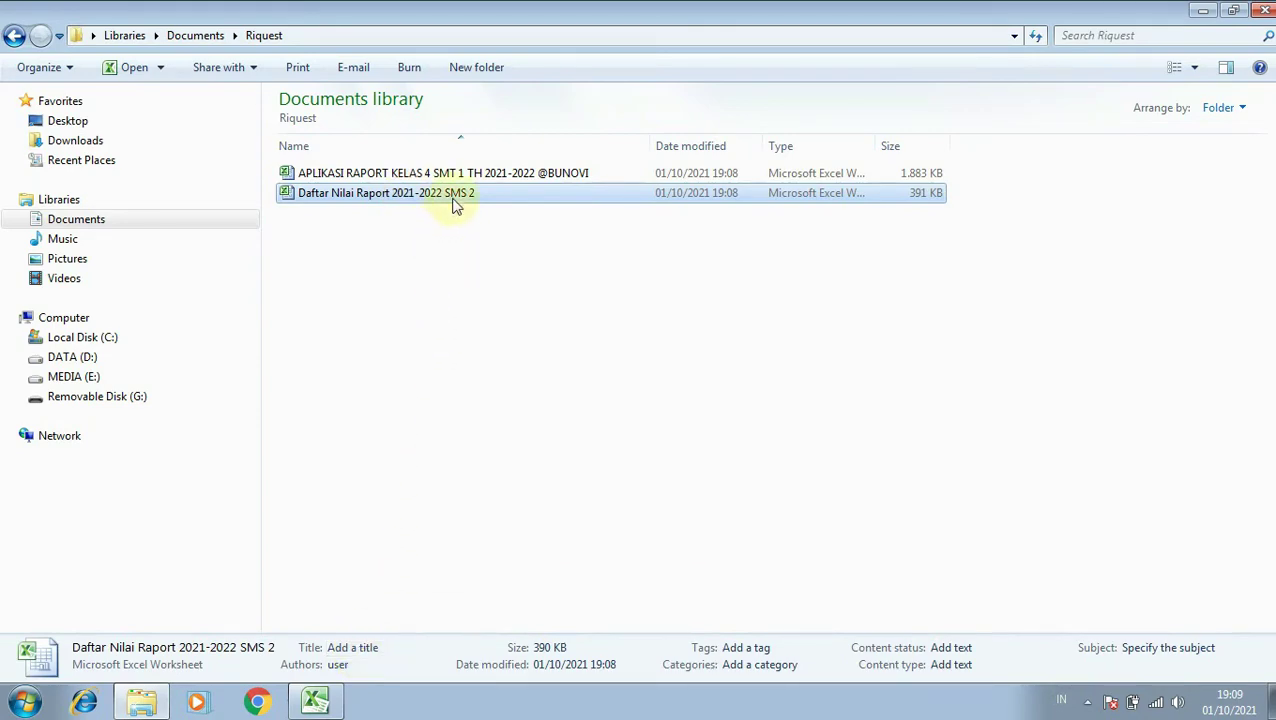
double_click(453, 200)
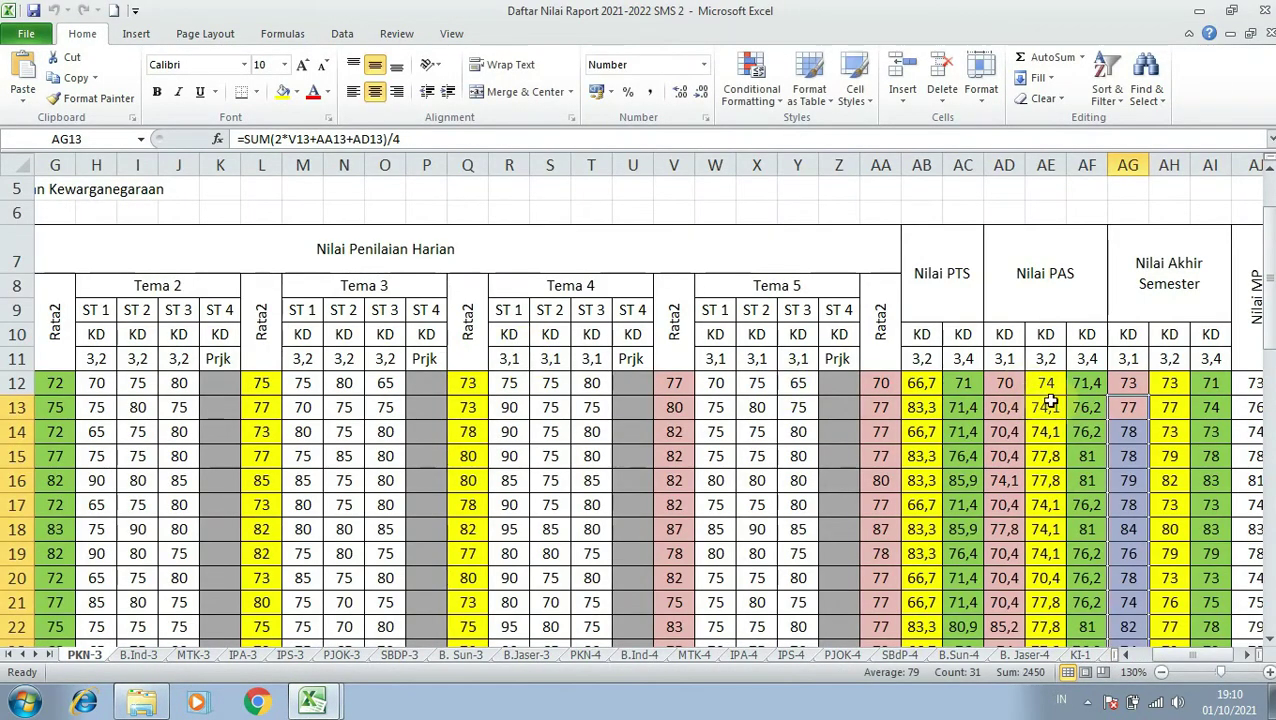
scroll(1050, 400, "down", 1)
scroll(1048, 400, "up", 4)
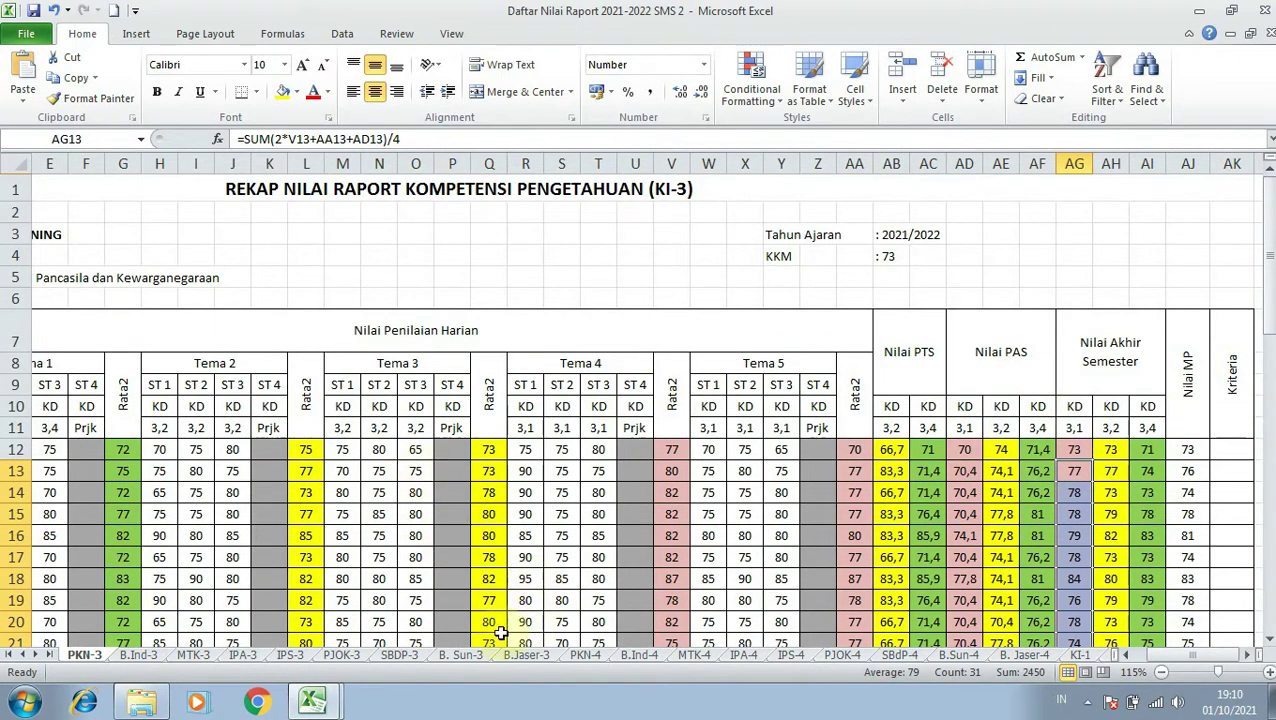
left_click(1076, 452)
Compare the report's PKN3 linked scores in D5 and D7, then close Excel.
mouse_move(308, 702)
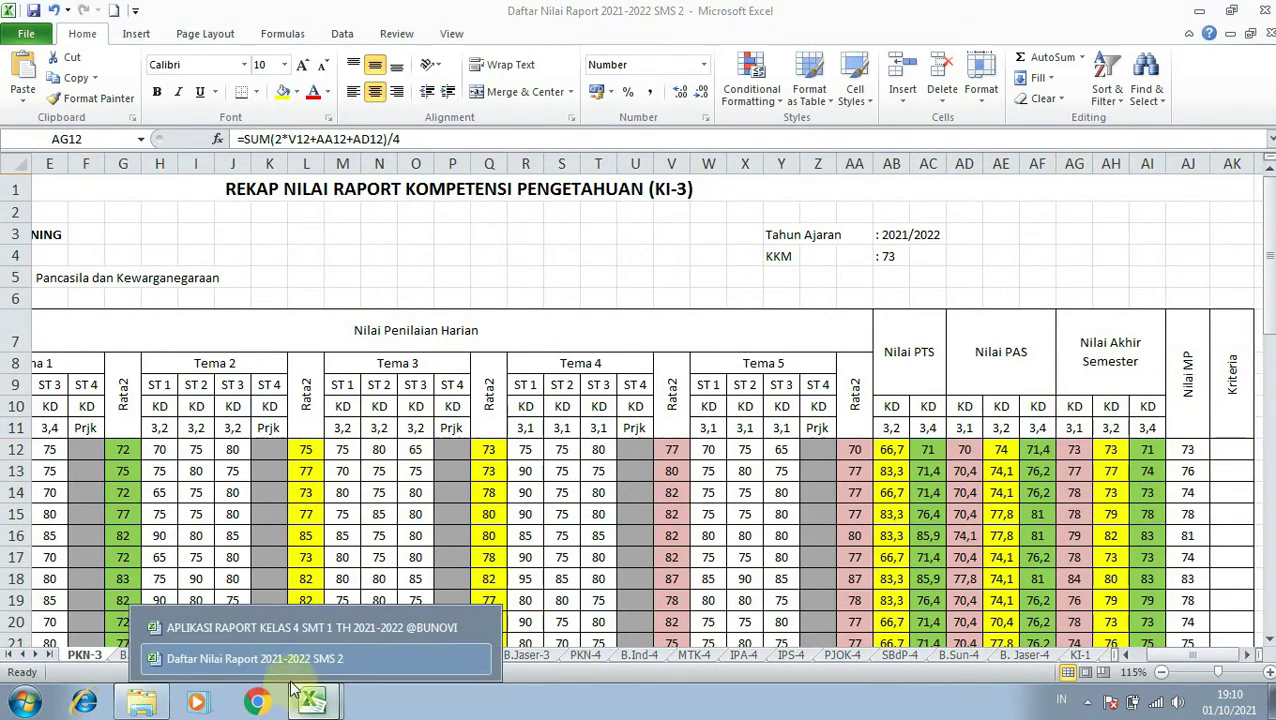
left_click(288, 628)
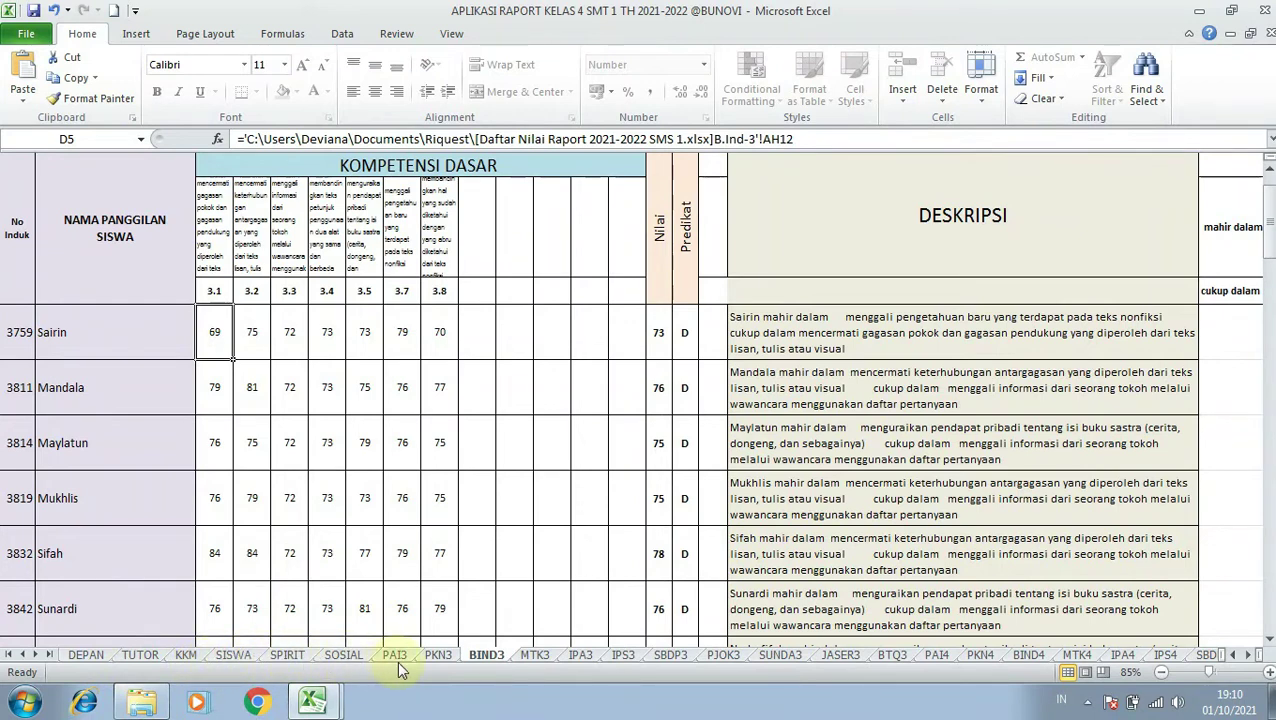
left_click(439, 656)
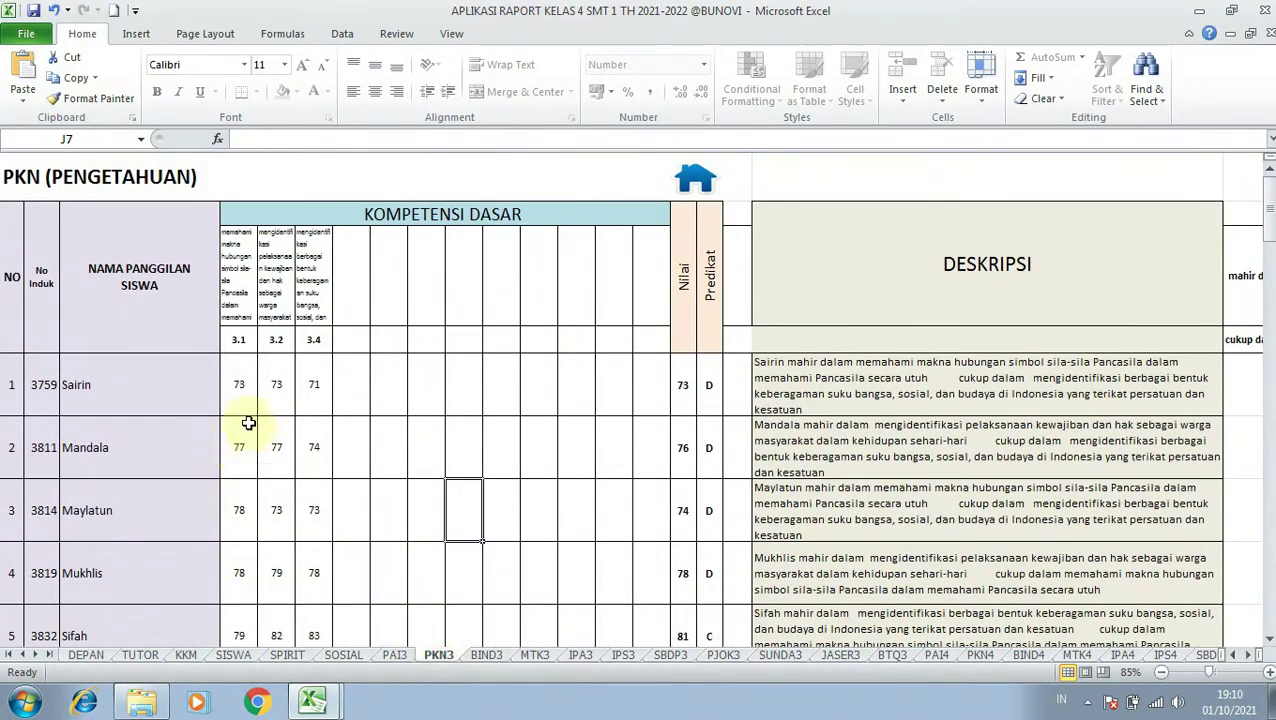
left_click(238, 396)
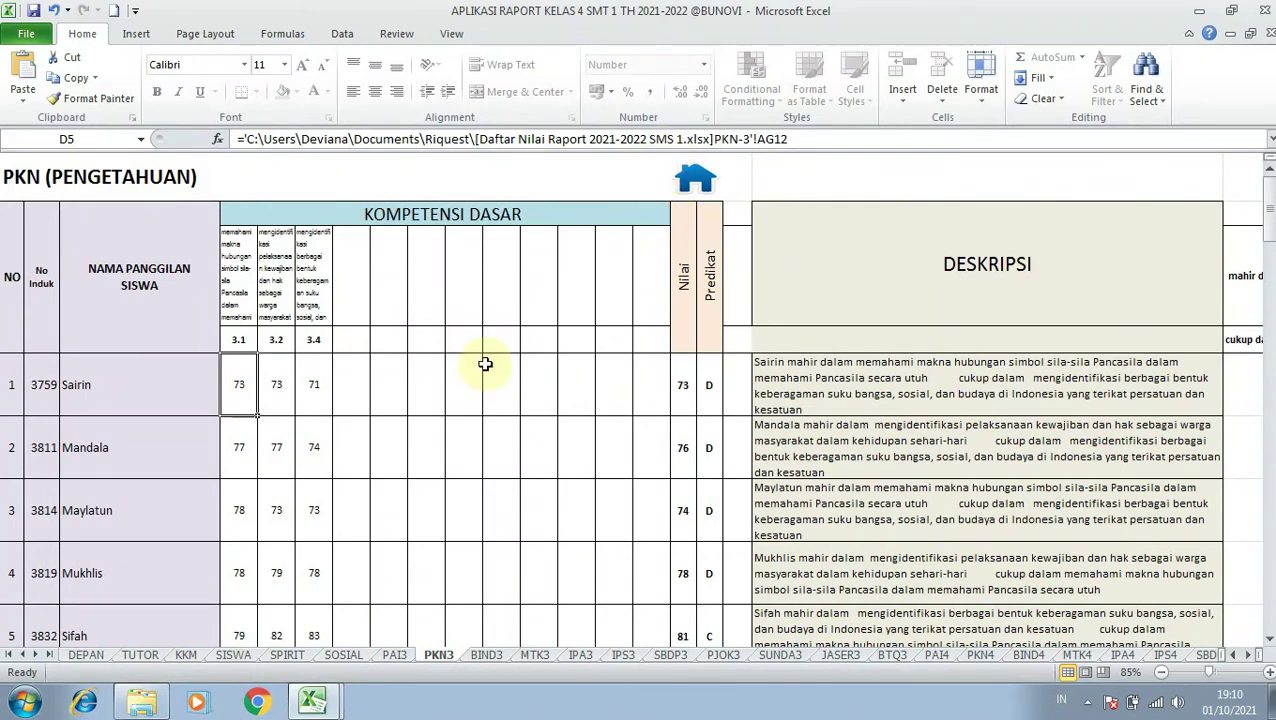
left_click_drag(314, 573, 276, 510)
left_click(240, 384)
left_click(250, 526)
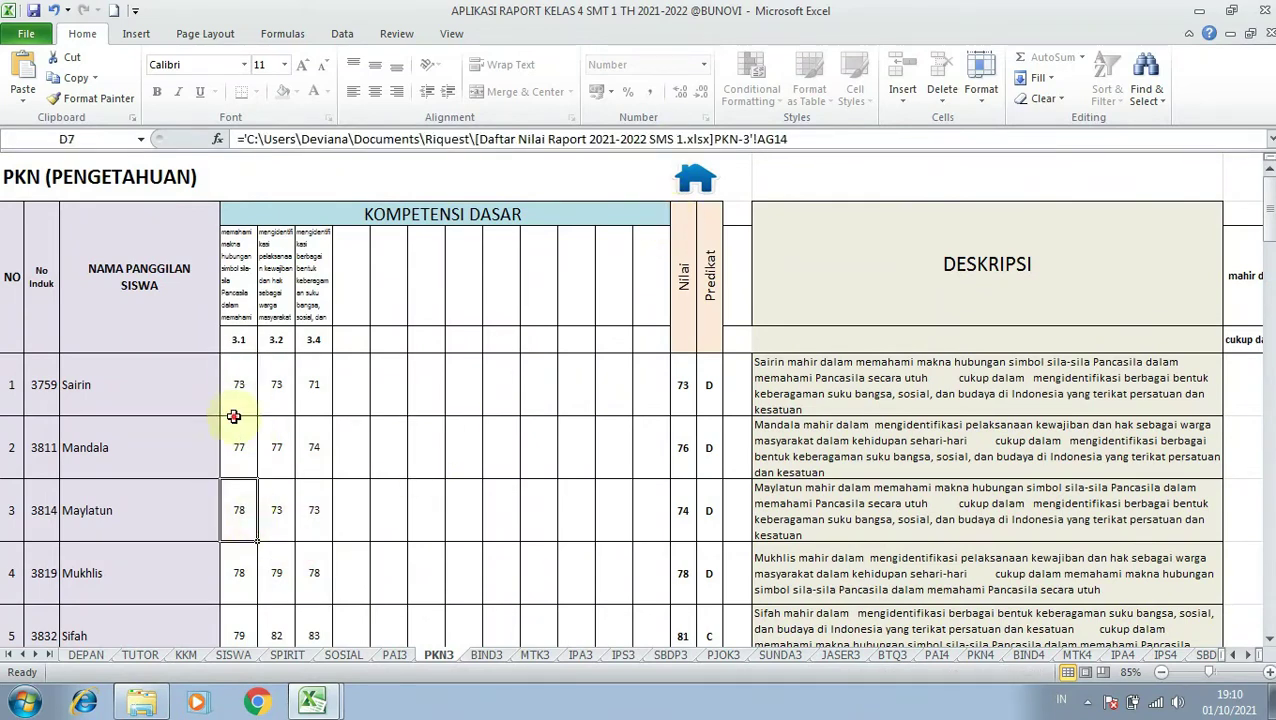
left_click(259, 405)
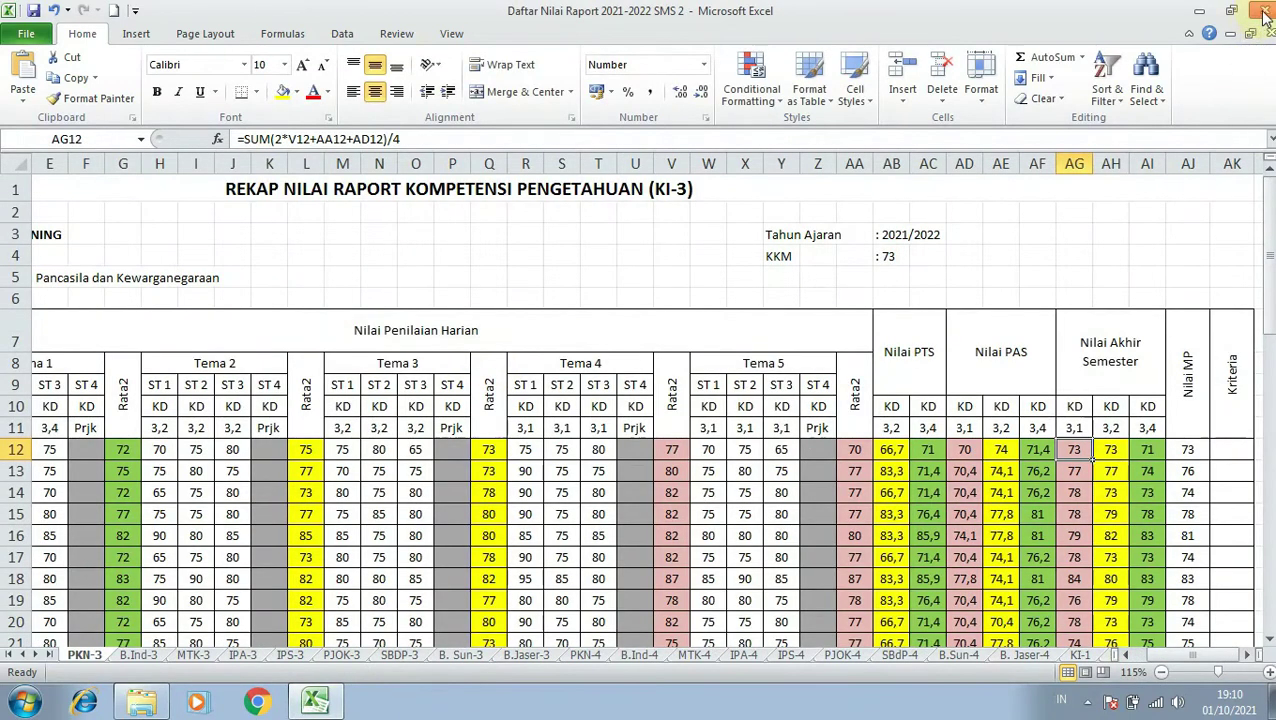
left_click(1264, 12)
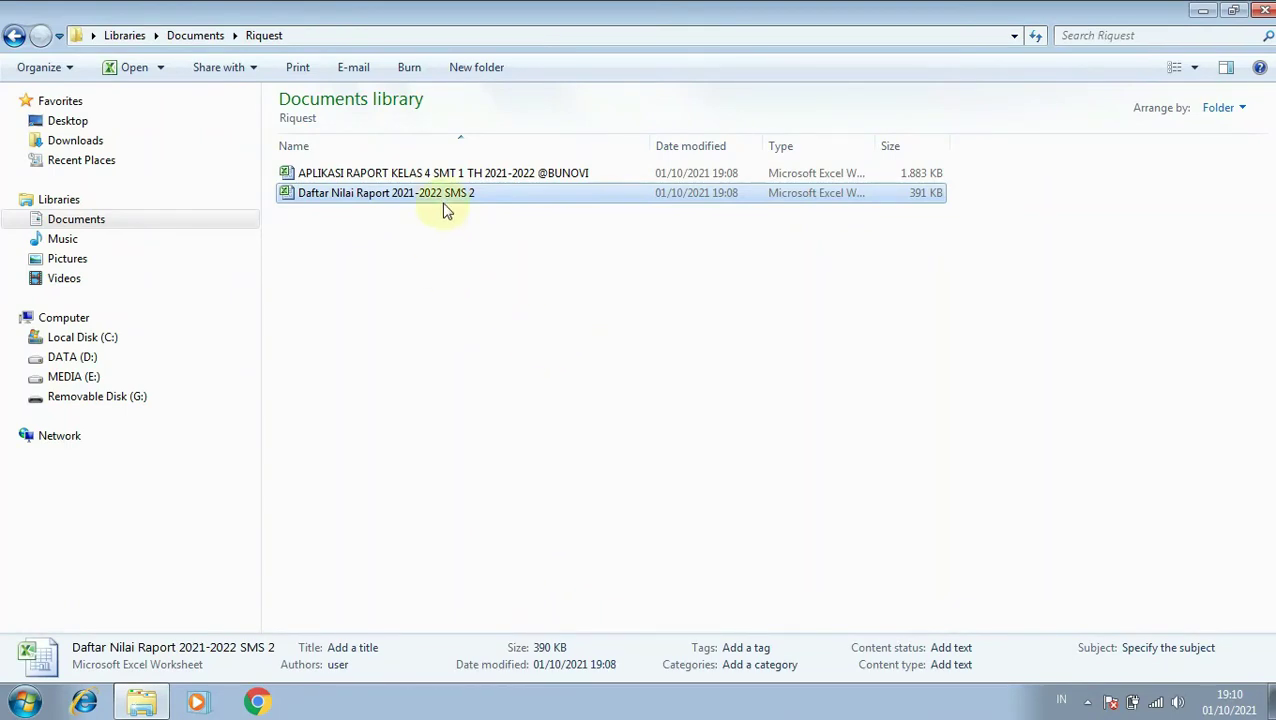
Rename the recap file back to 'Daftar Nilai Raport 2021-2022 SMS 1' and close the folder window.
left_click(484, 172)
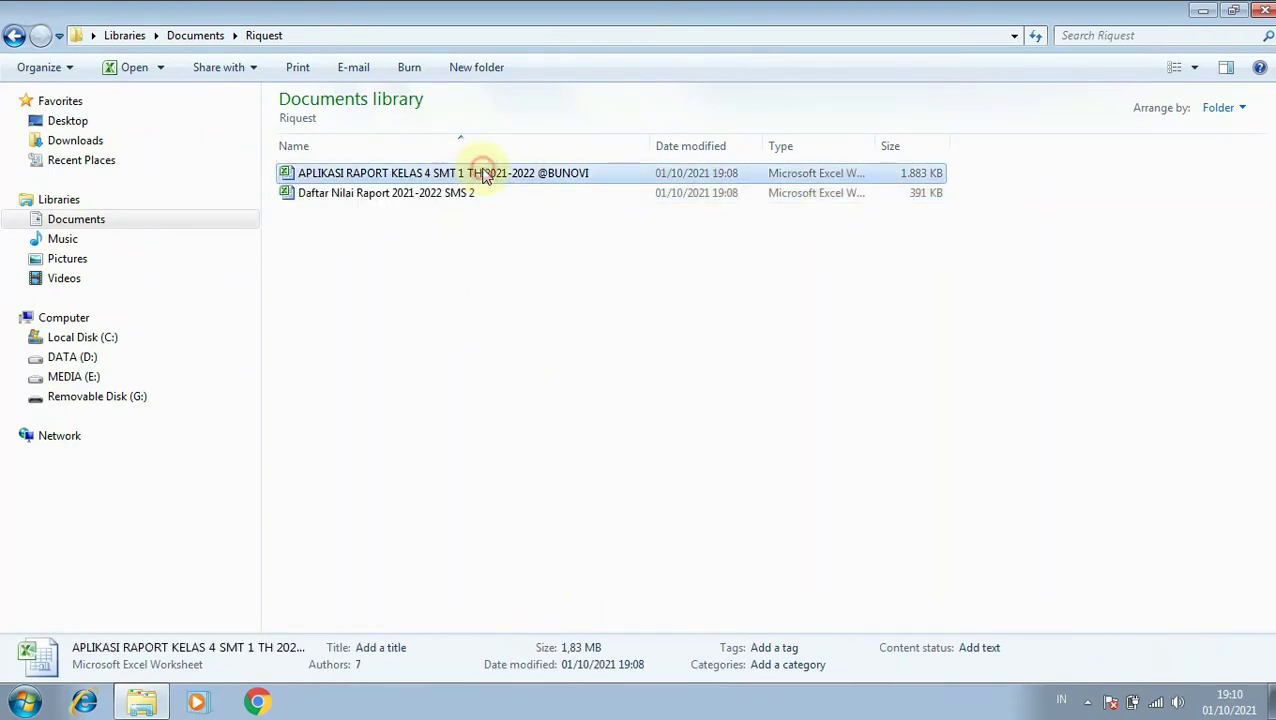
left_click(464, 248)
left_click(466, 200)
left_click(468, 204)
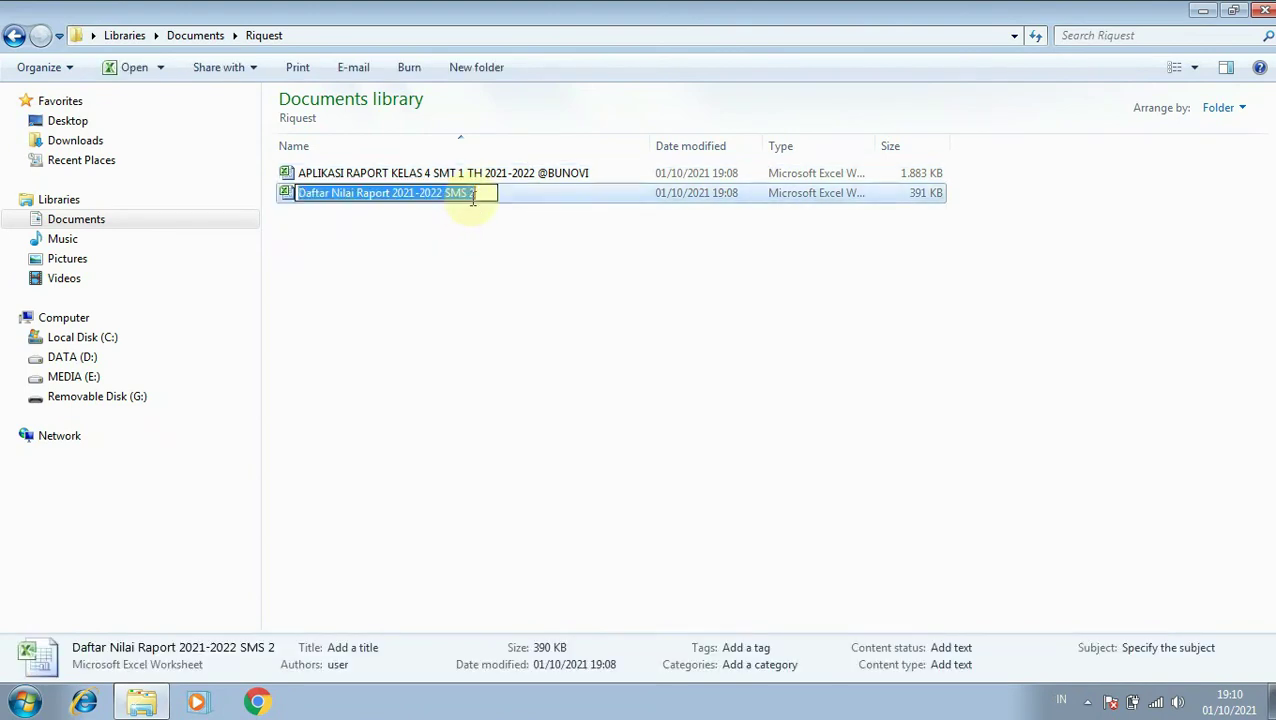
left_click(471, 193)
type("1")
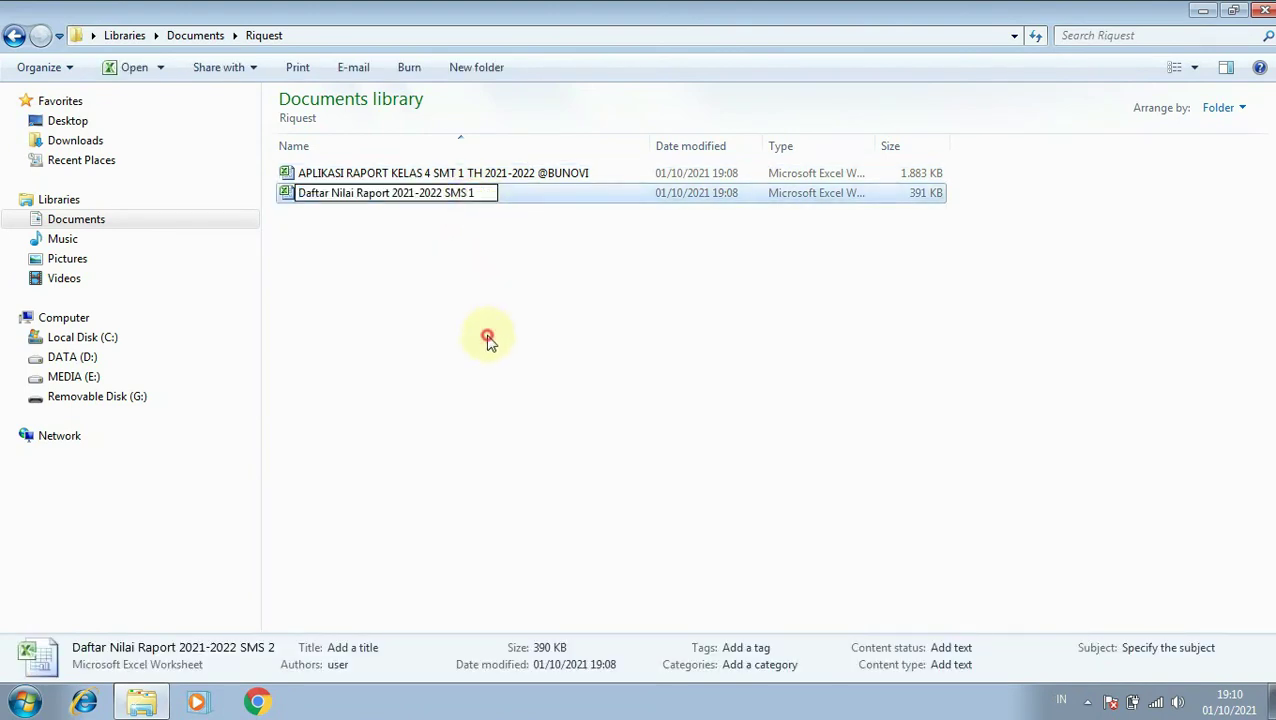
left_click(487, 339)
left_click(1262, 11)
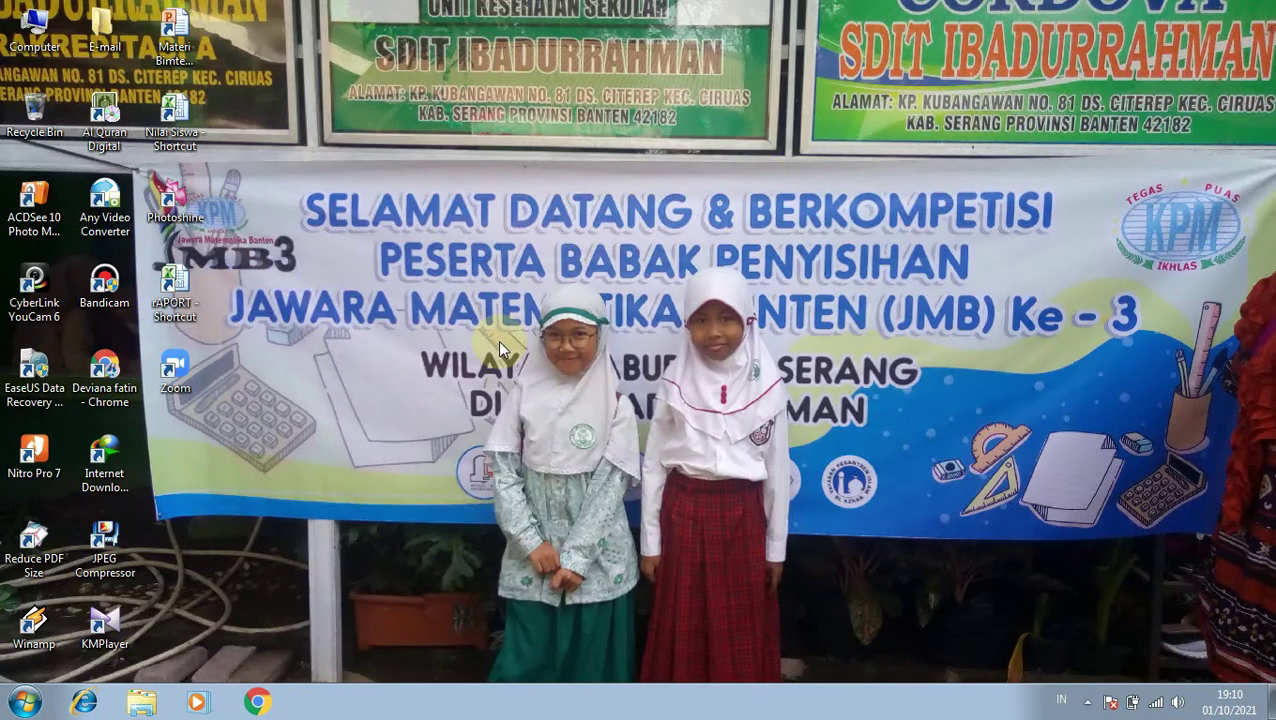